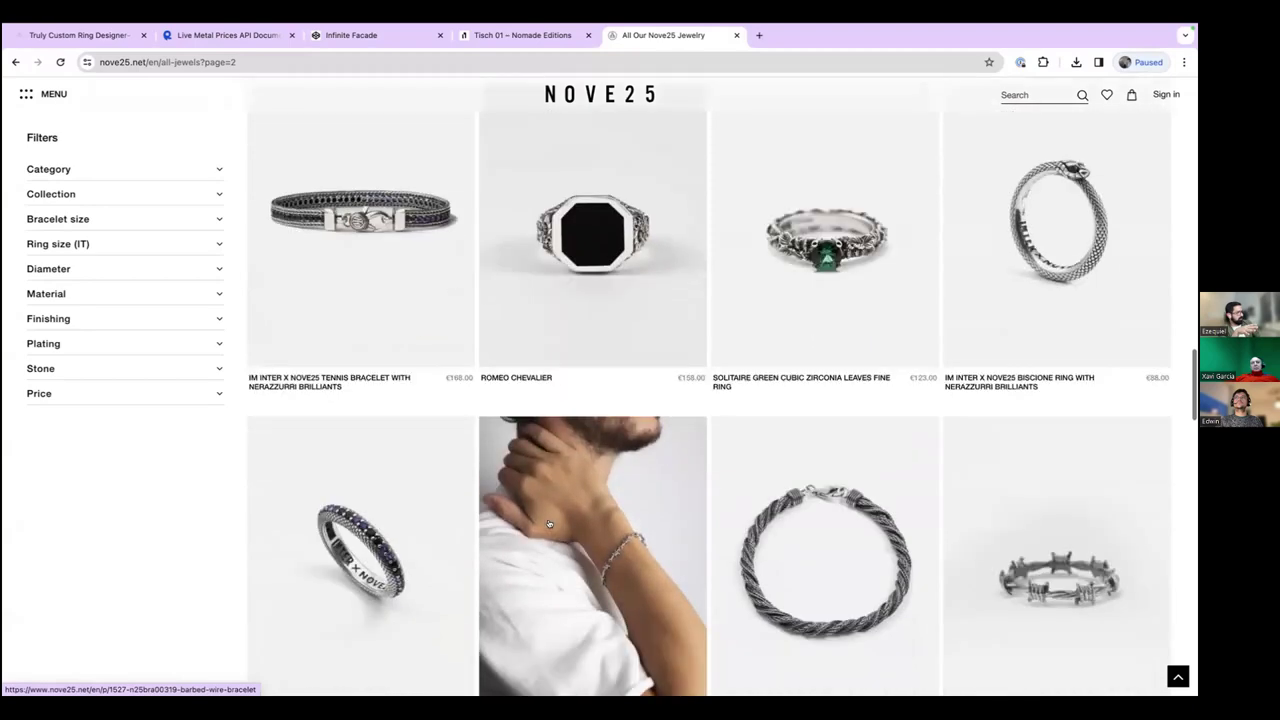
Browse the Nove25 jewelry catalogue through its further pages and open the Santa Muerte Oval Ring product page.
scroll(567, 565, down, 5)
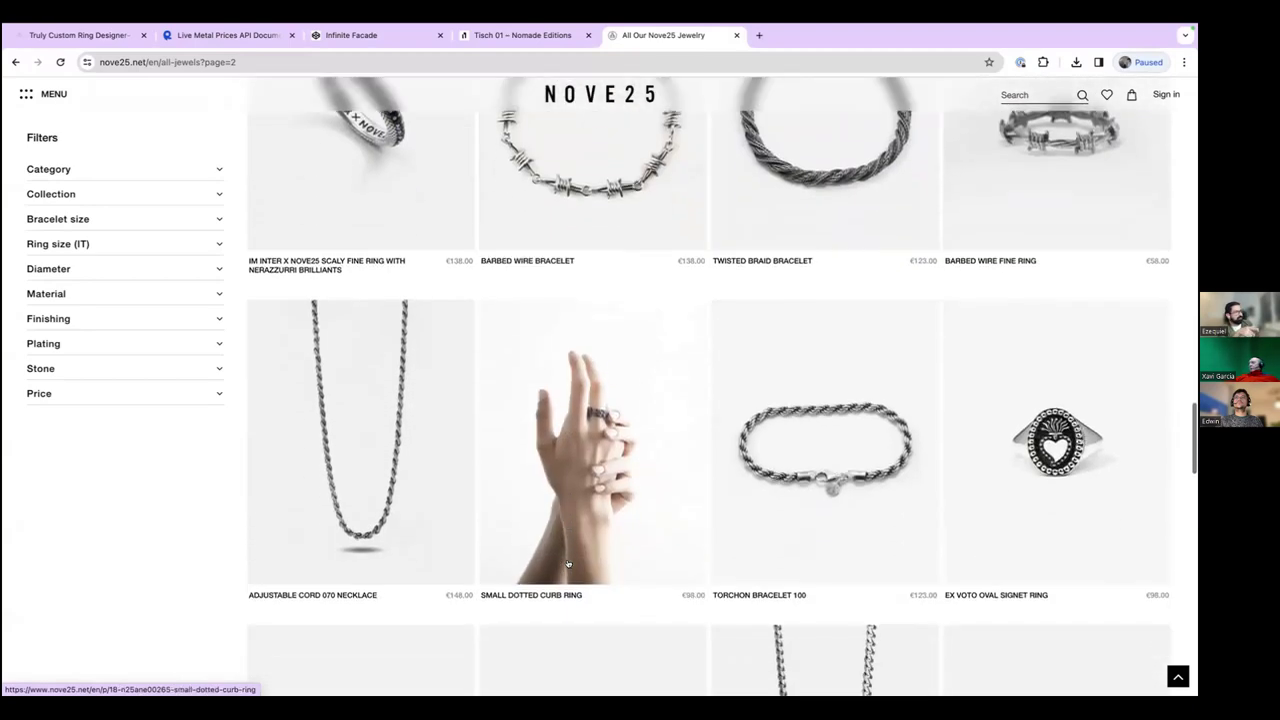
scroll(750, 482, down, 5)
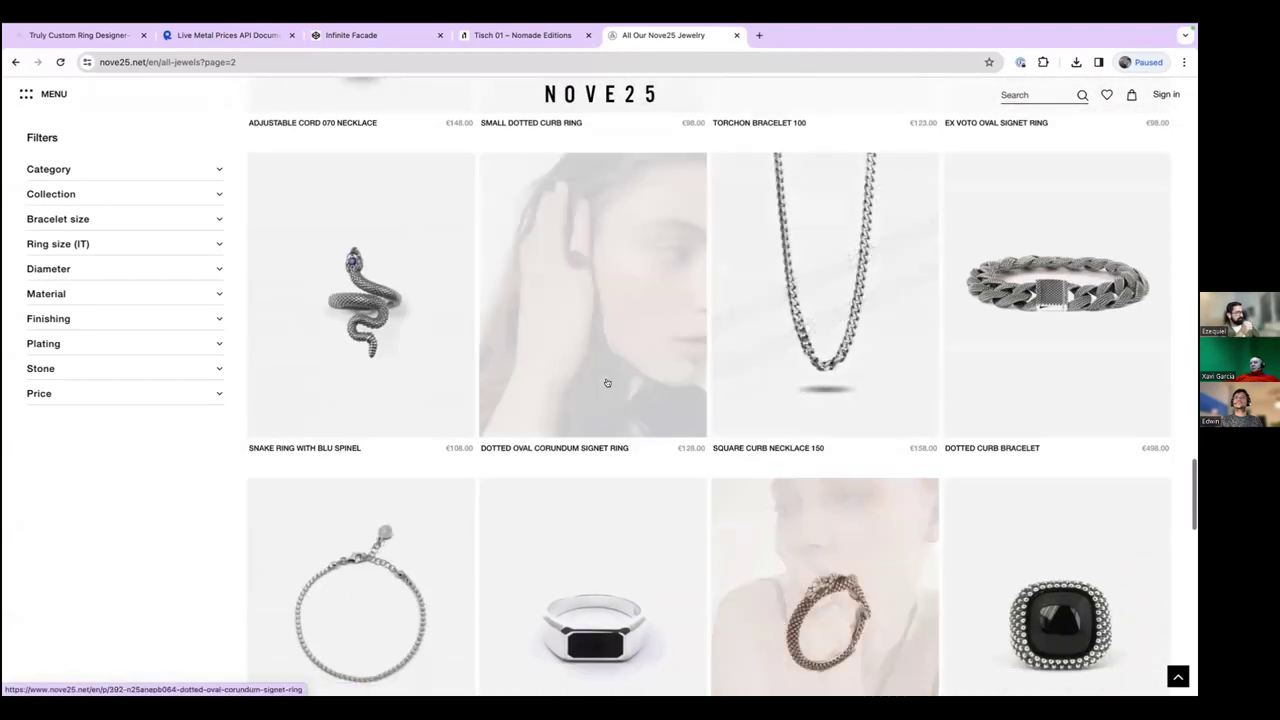
scroll(606, 383, down, 5)
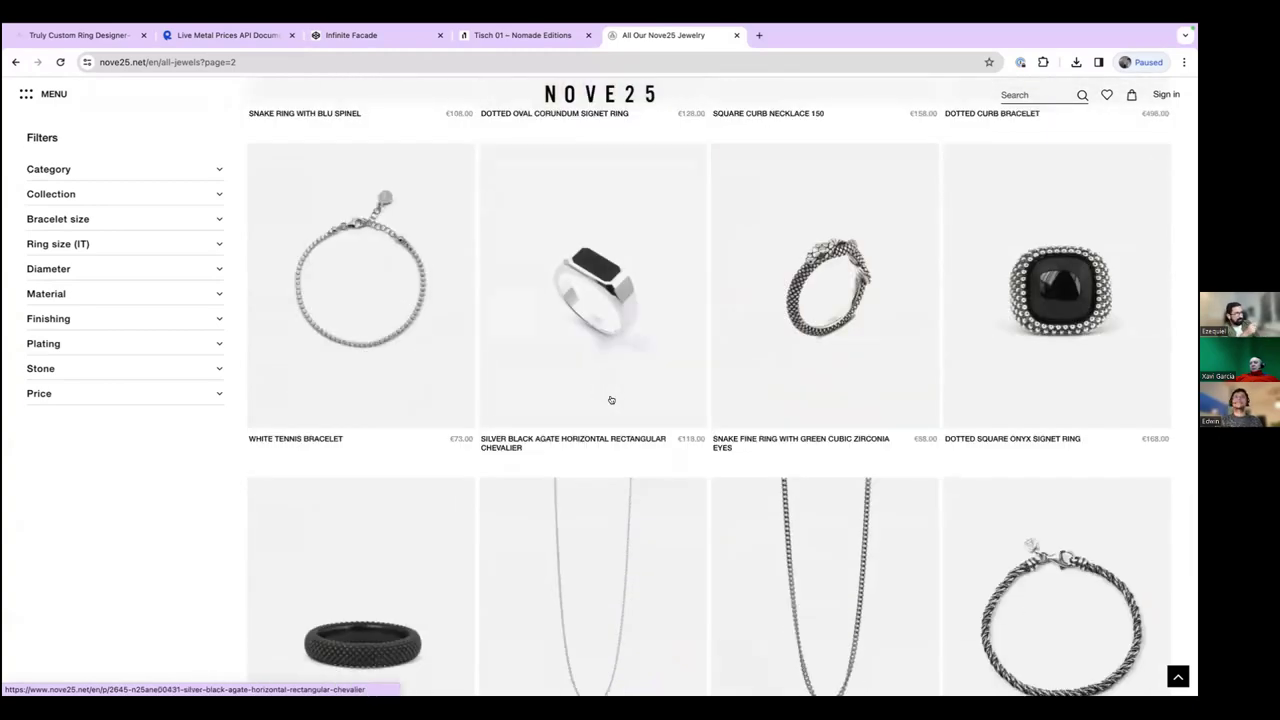
scroll(611, 400, down, 5)
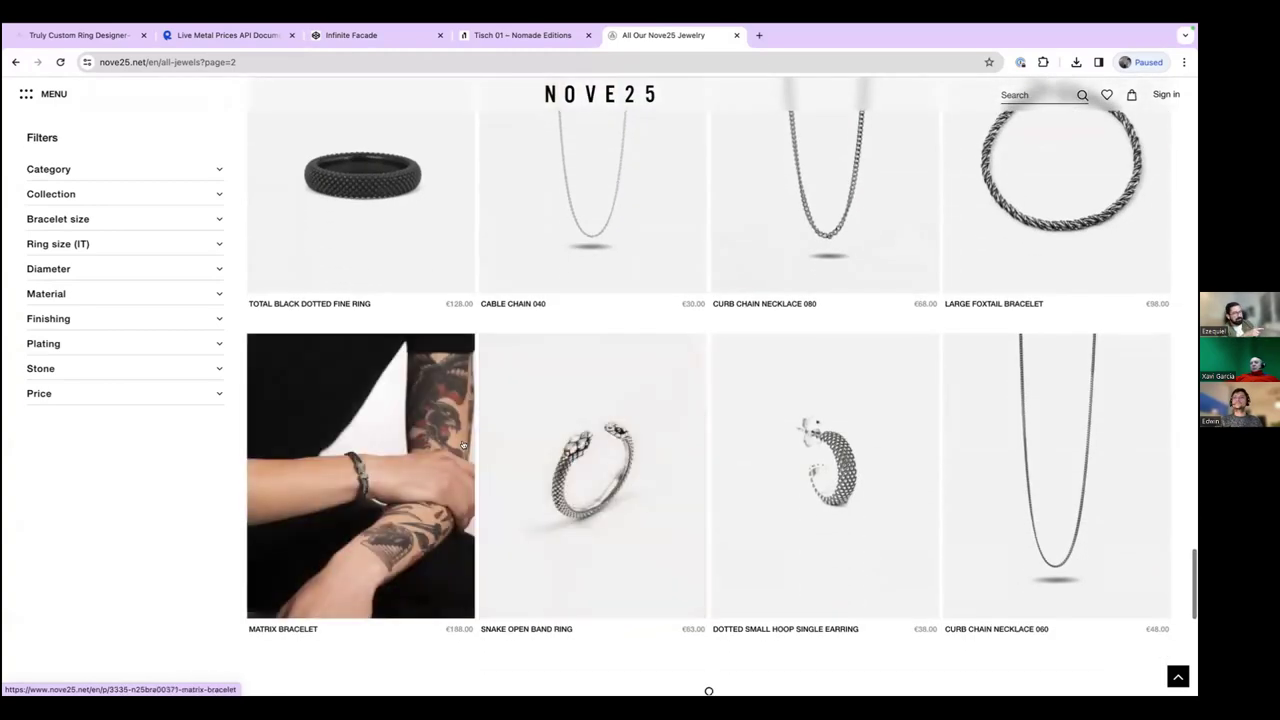
scroll(463, 444, down, 5)
scroll(463, 444, down, 5)
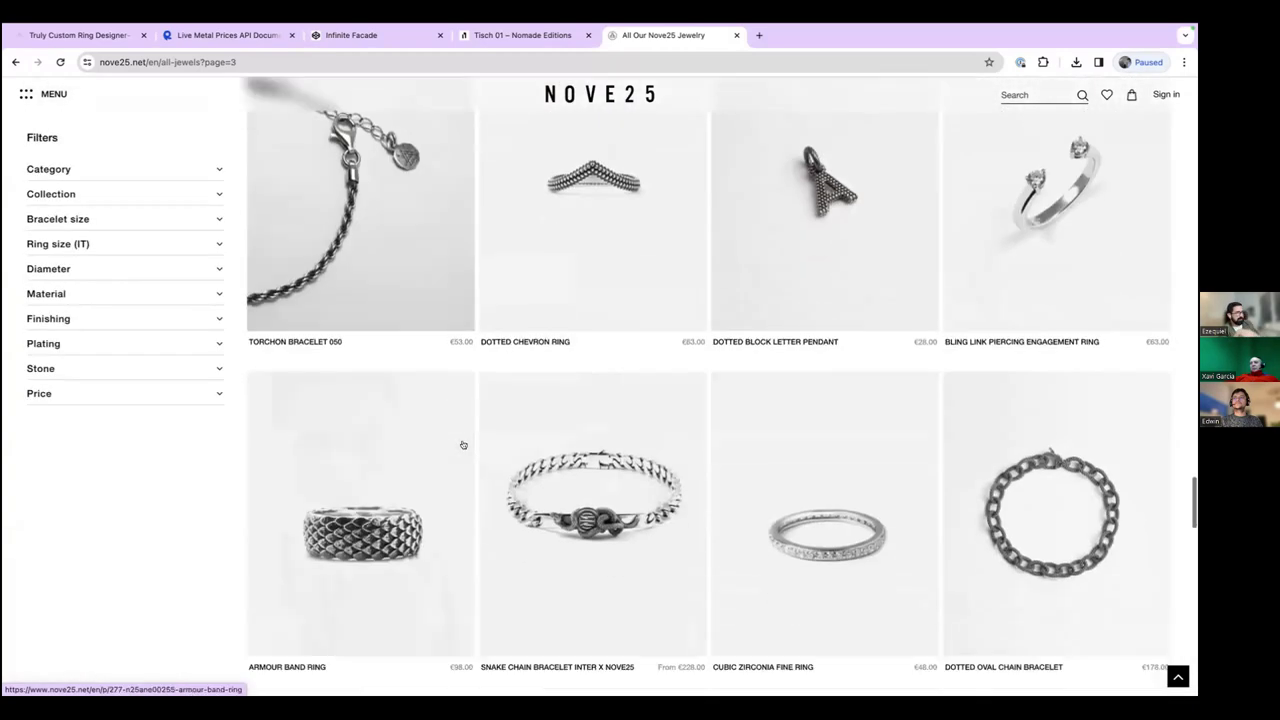
scroll(463, 444, down, 5)
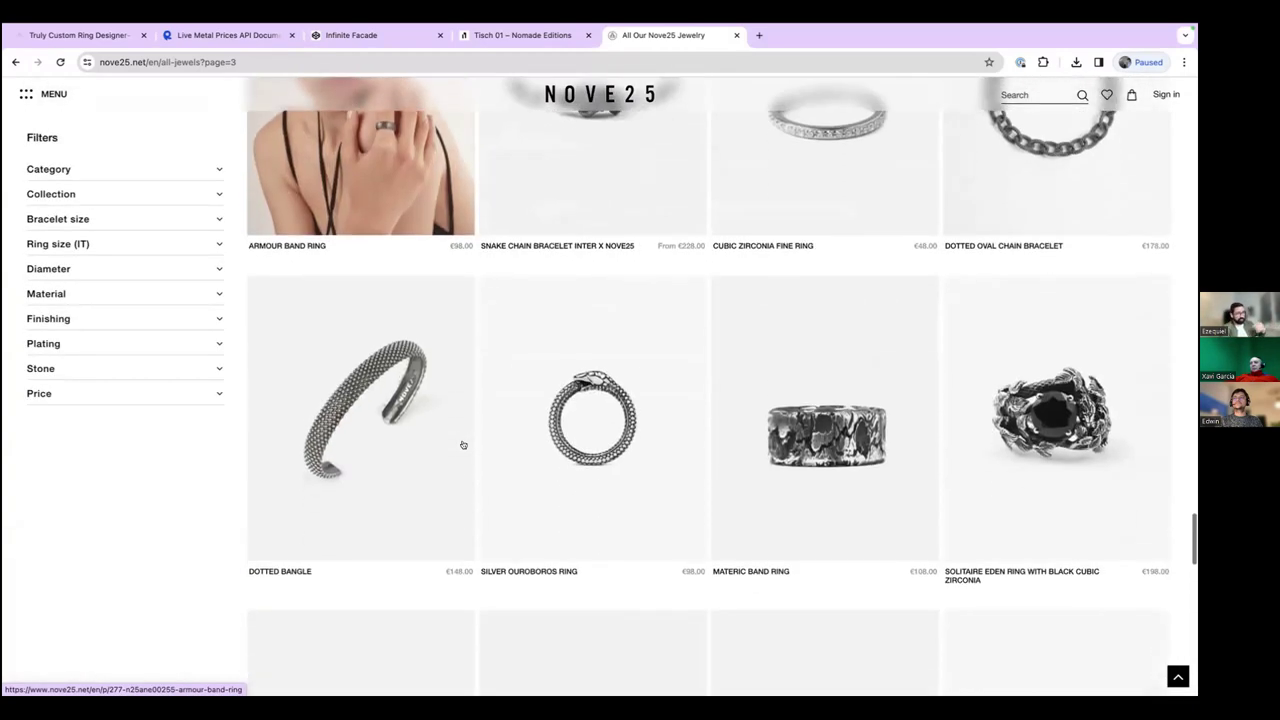
scroll(463, 448, down, 5)
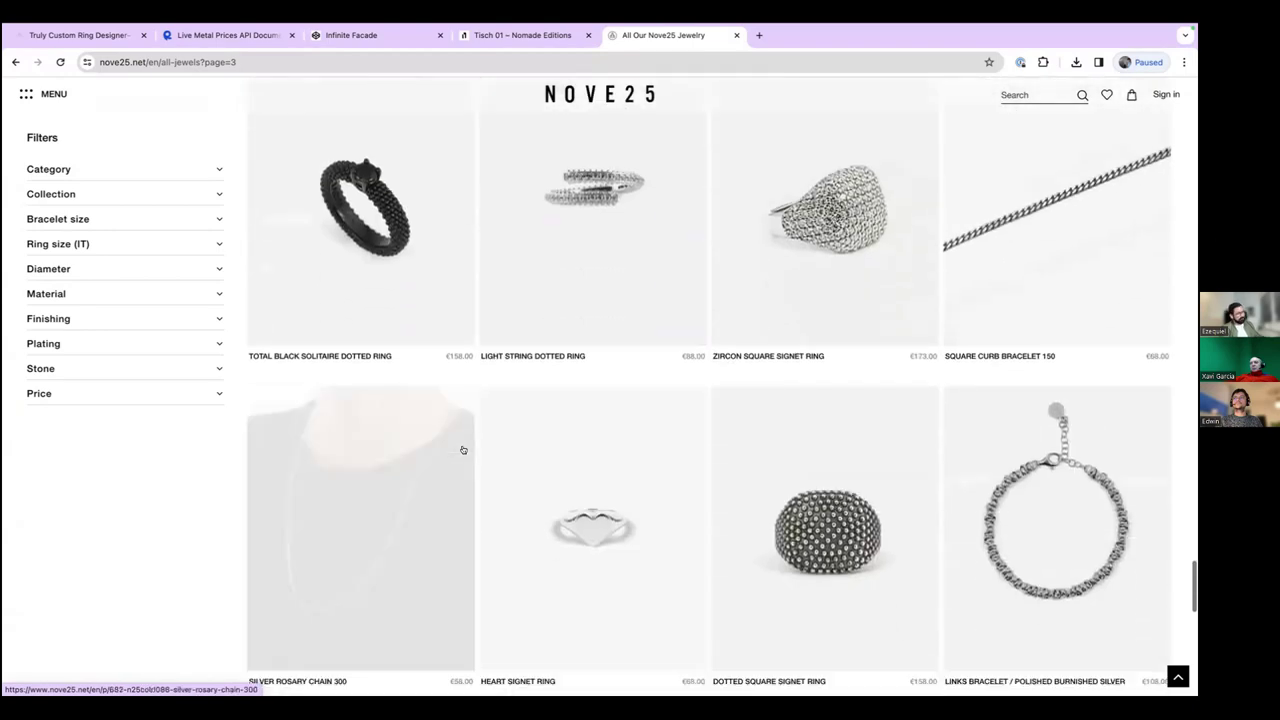
scroll(576, 461, down, 5)
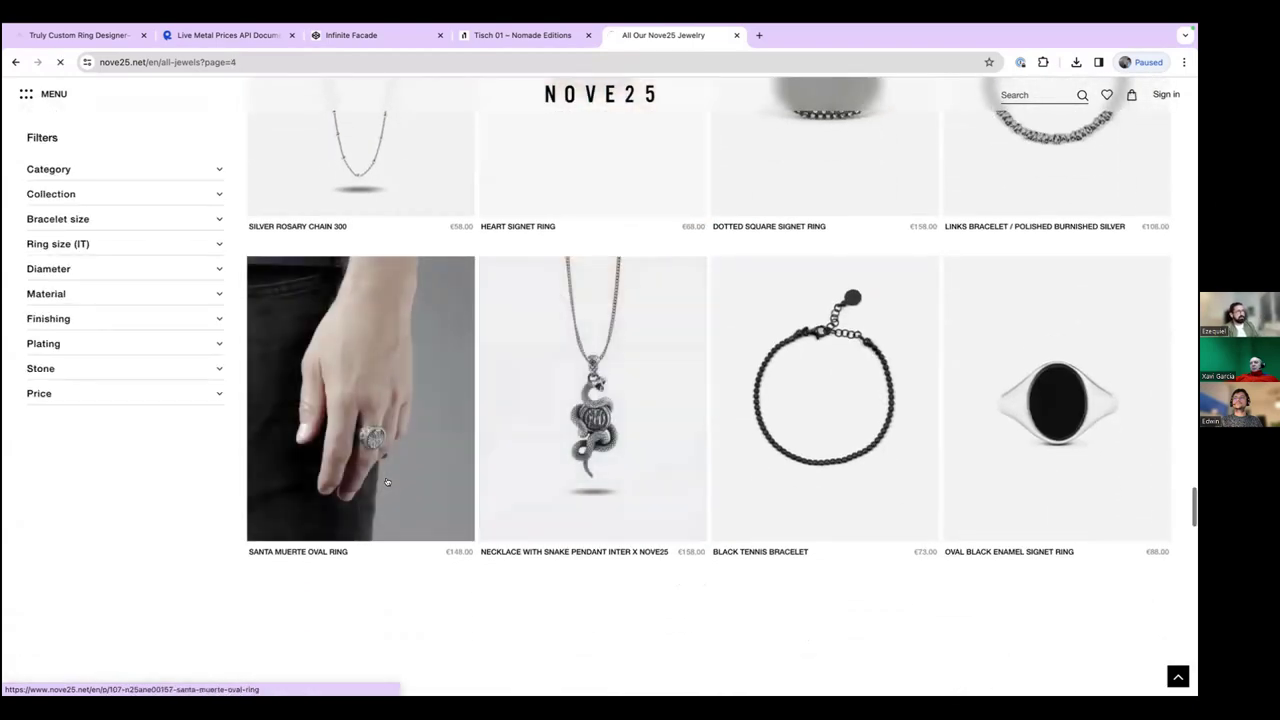
click(387, 482)
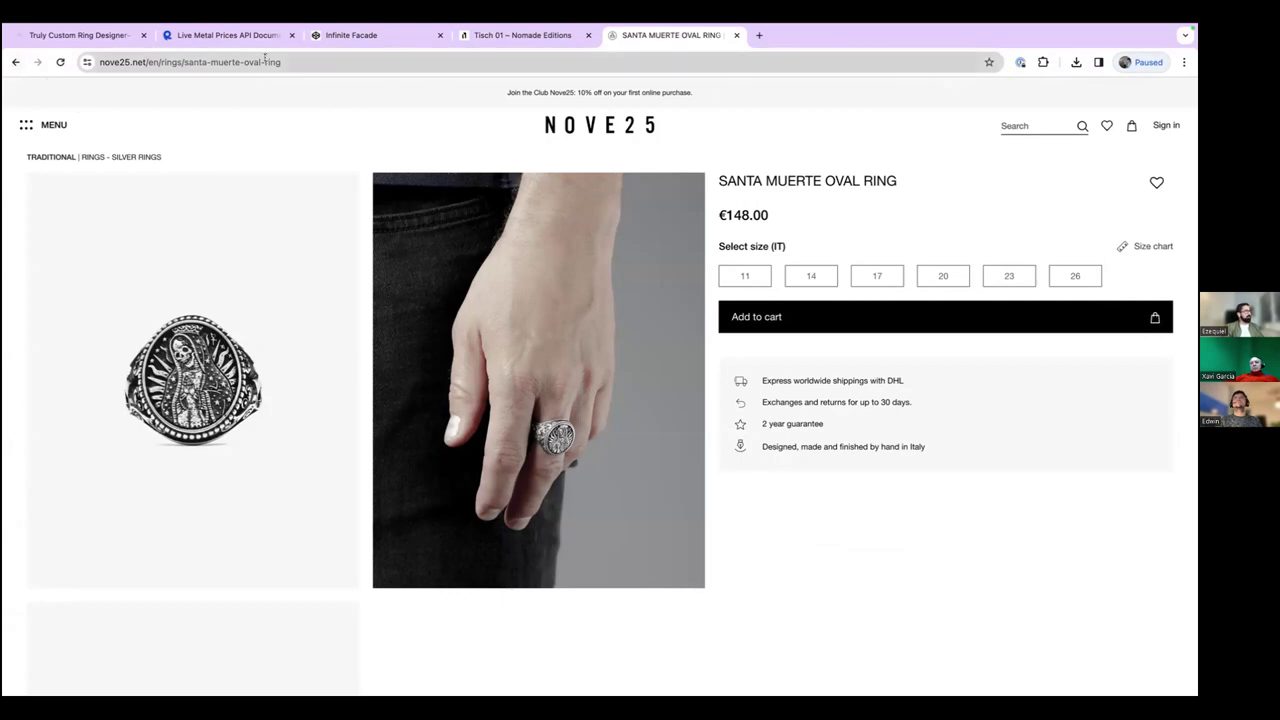
Switch to the Grasshopper ring definition and examine the pricing components and sliders in the PRICE group.
click(327, 37)
key(ctrl+Left)
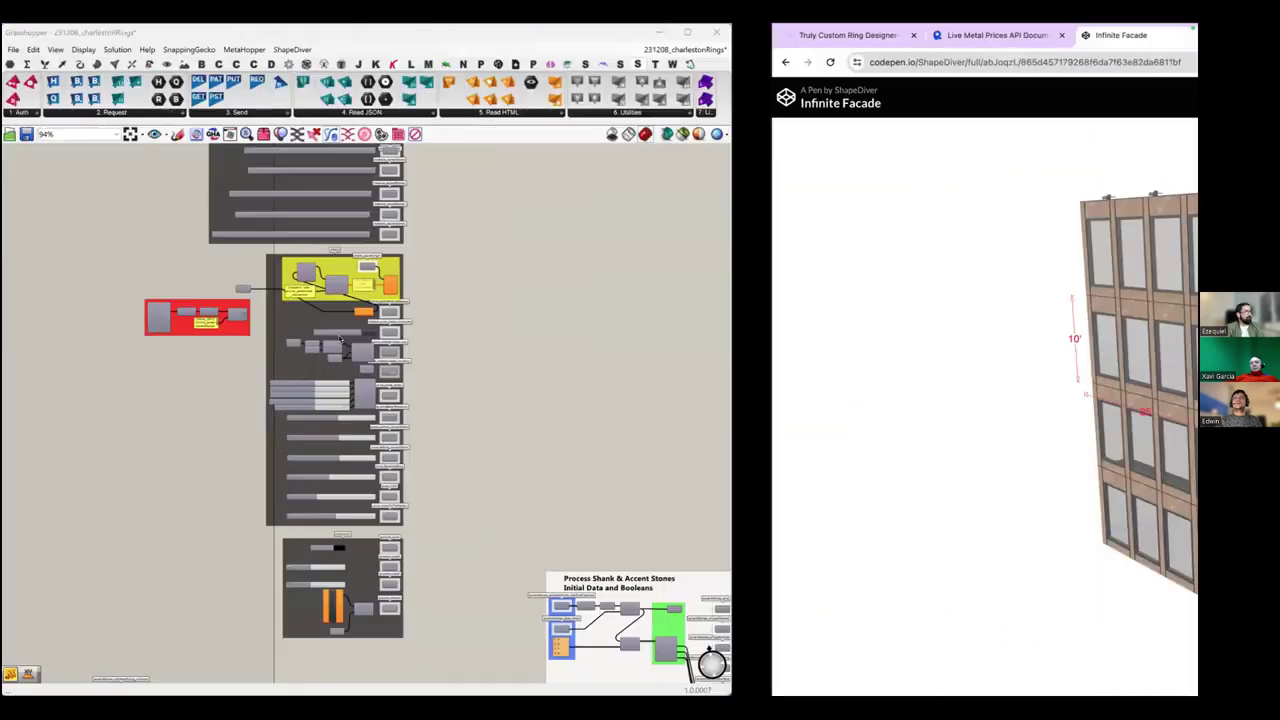
scroll(764, 390, up, 4)
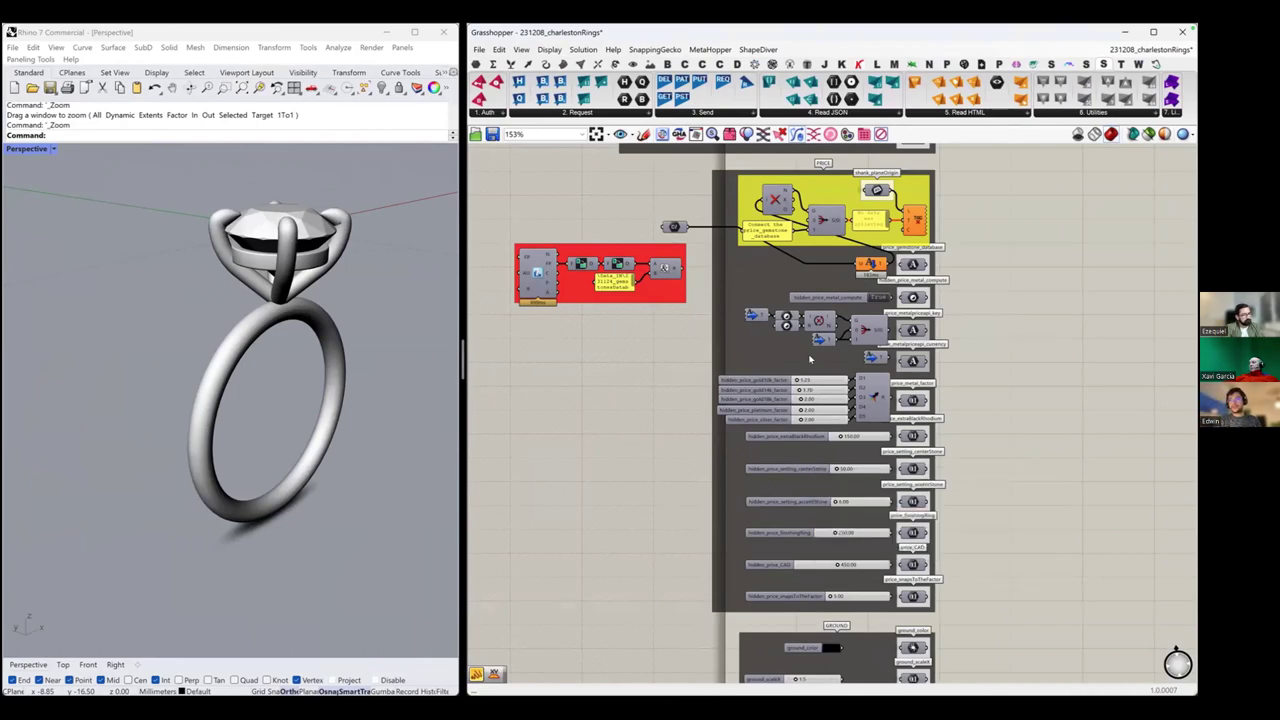
right_drag(827, 393, 781, 389)
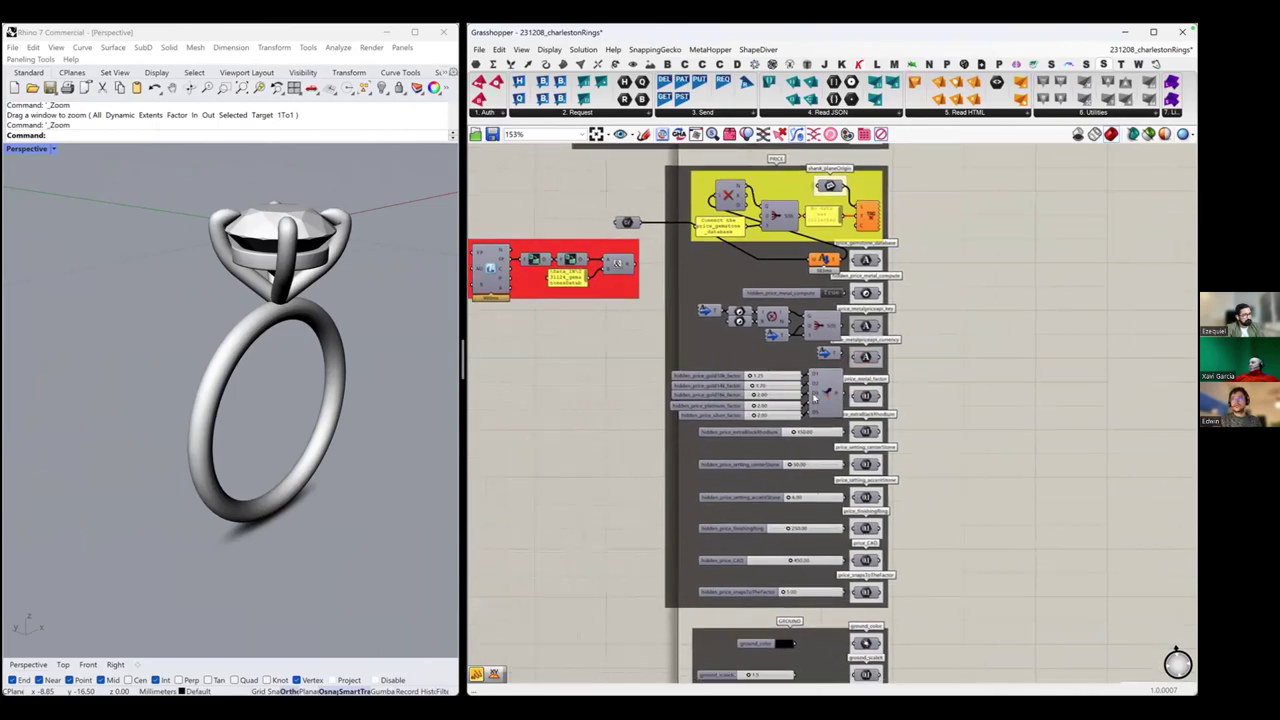
Show the Charleston custom ring designer page in the browser, and return to the Grasshopper definition.
key(ctrl+Right)
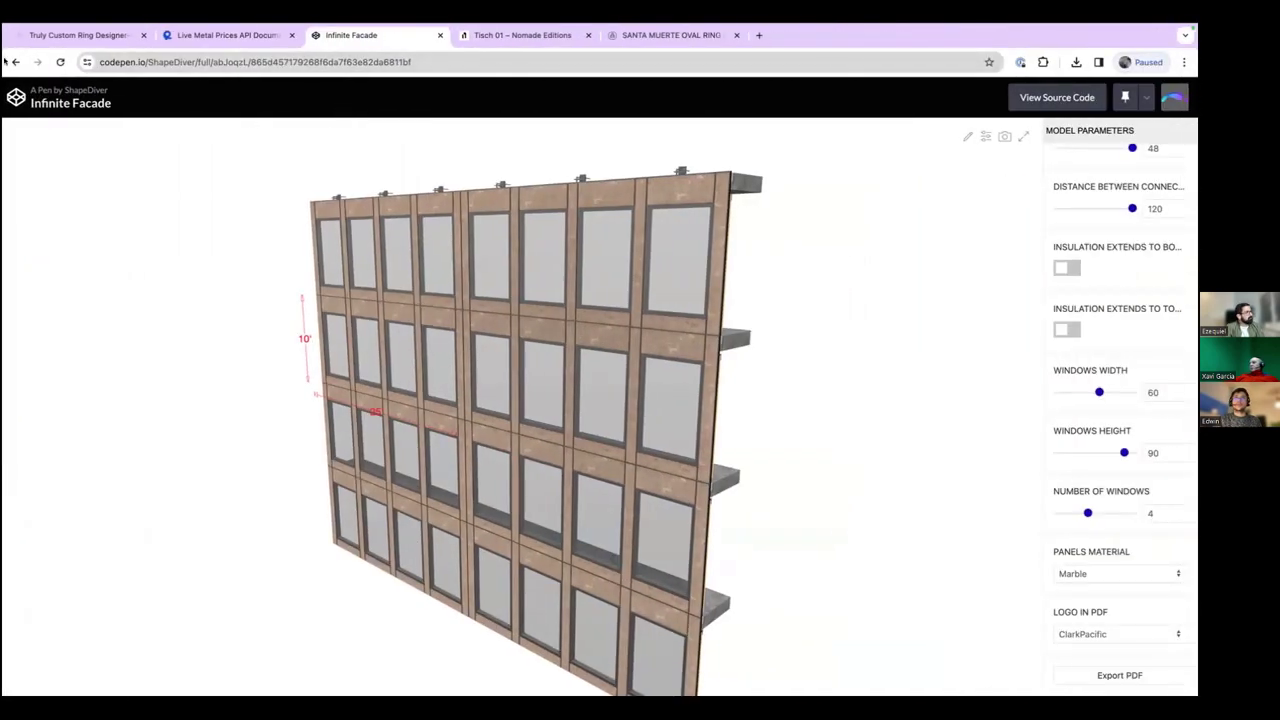
click(78, 35)
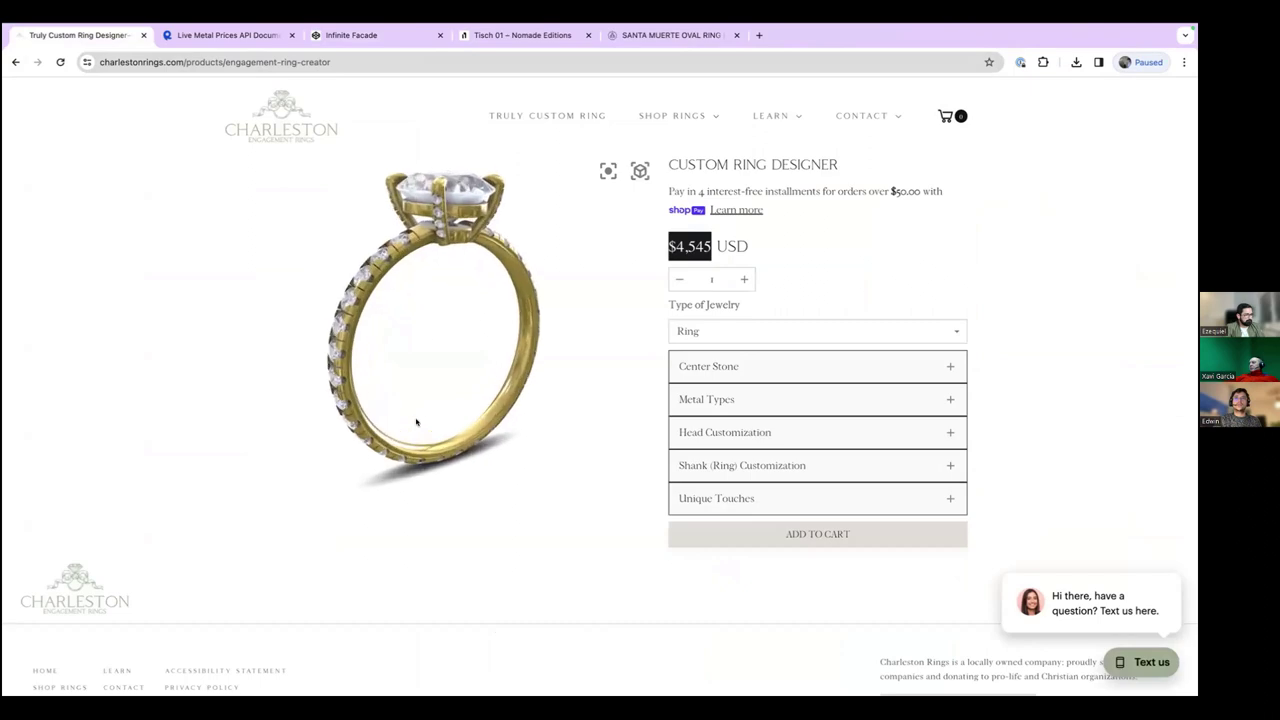
key(ctrl+super+Left)
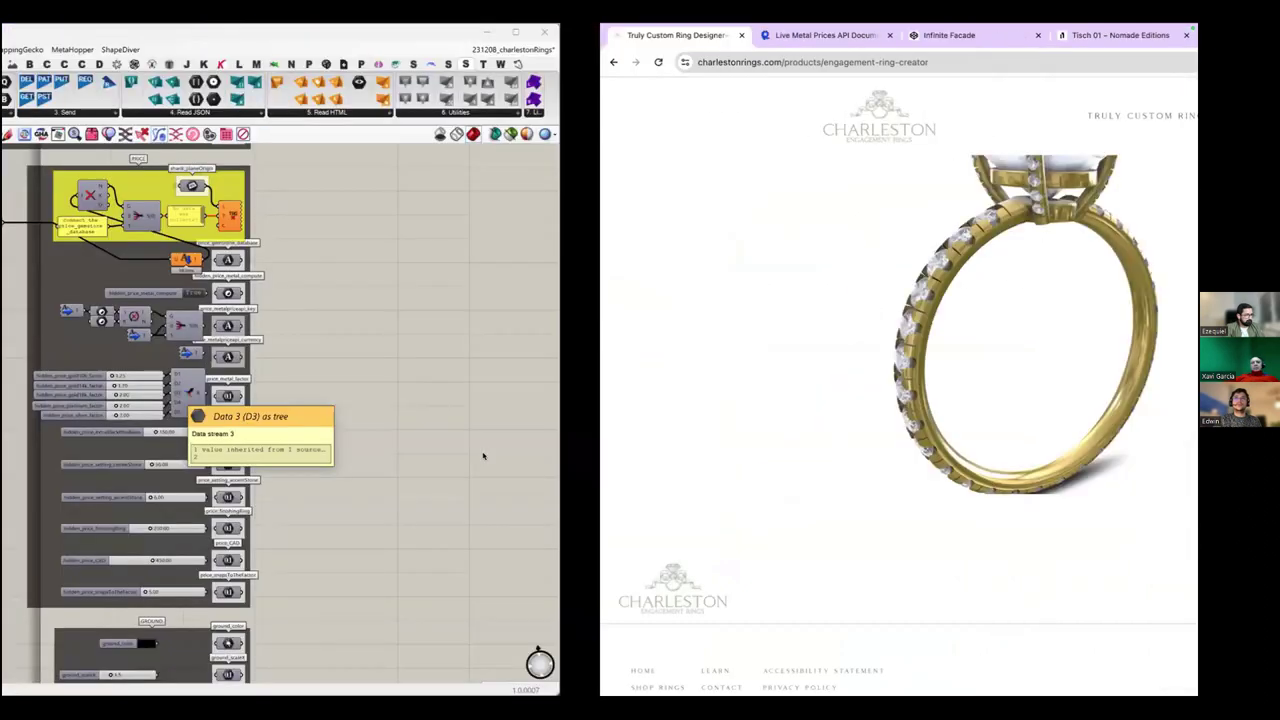
Set the default text of the Engraving Text input in the ENGRAVING group to "ShapeDiver".
scroll(655, 472, down, 3)
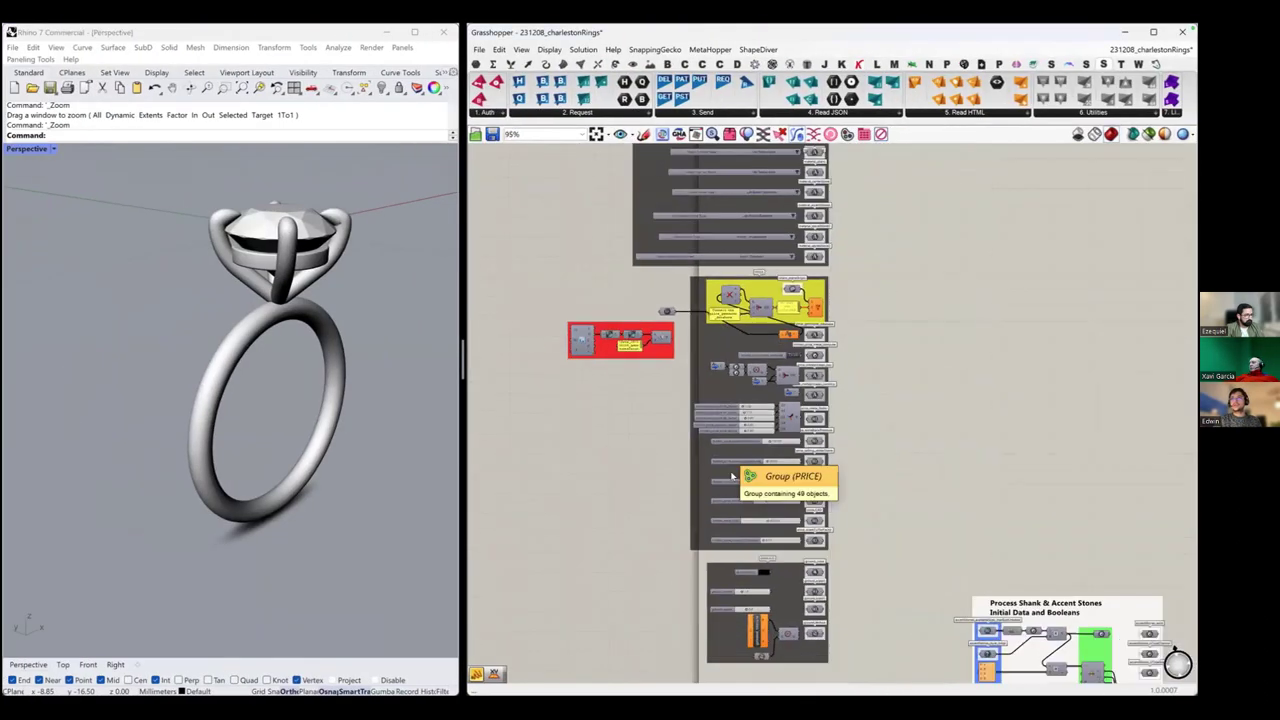
right_drag(738, 337, 742, 543)
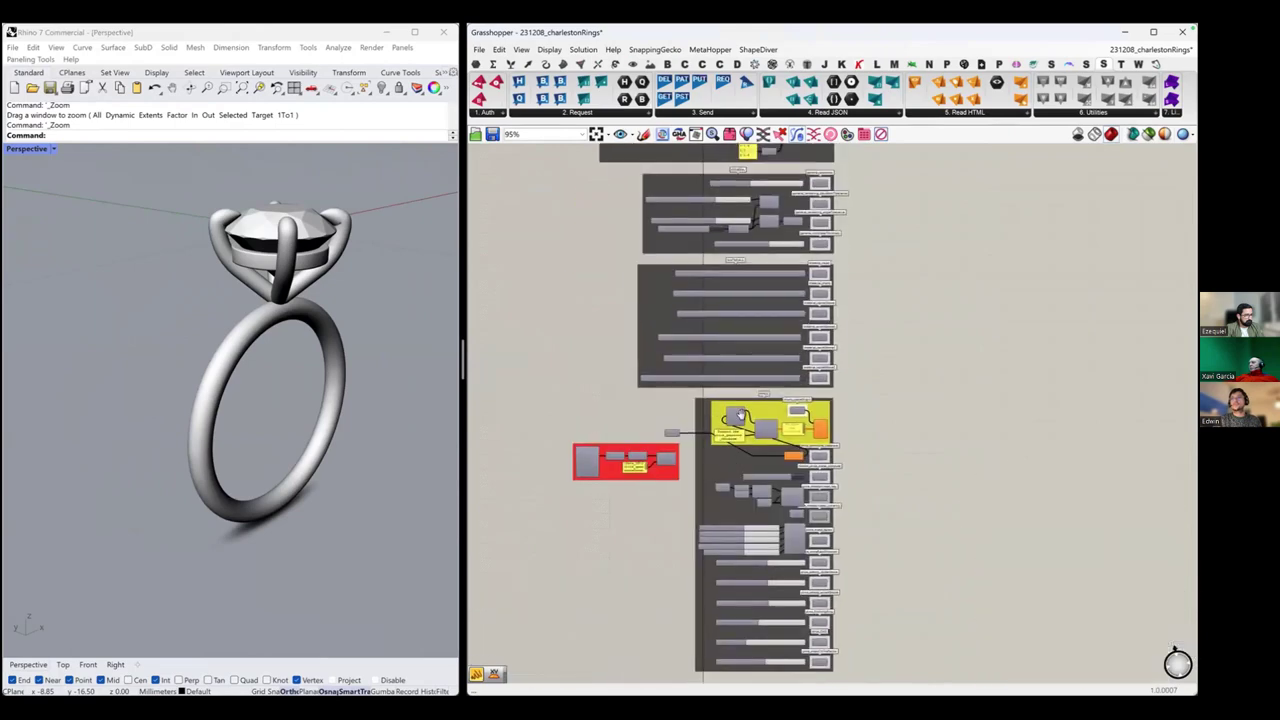
right_drag(740, 418, 771, 241)
scroll(721, 246, up, 4)
scroll(729, 266, down, 4)
right_drag(774, 401, 752, 676)
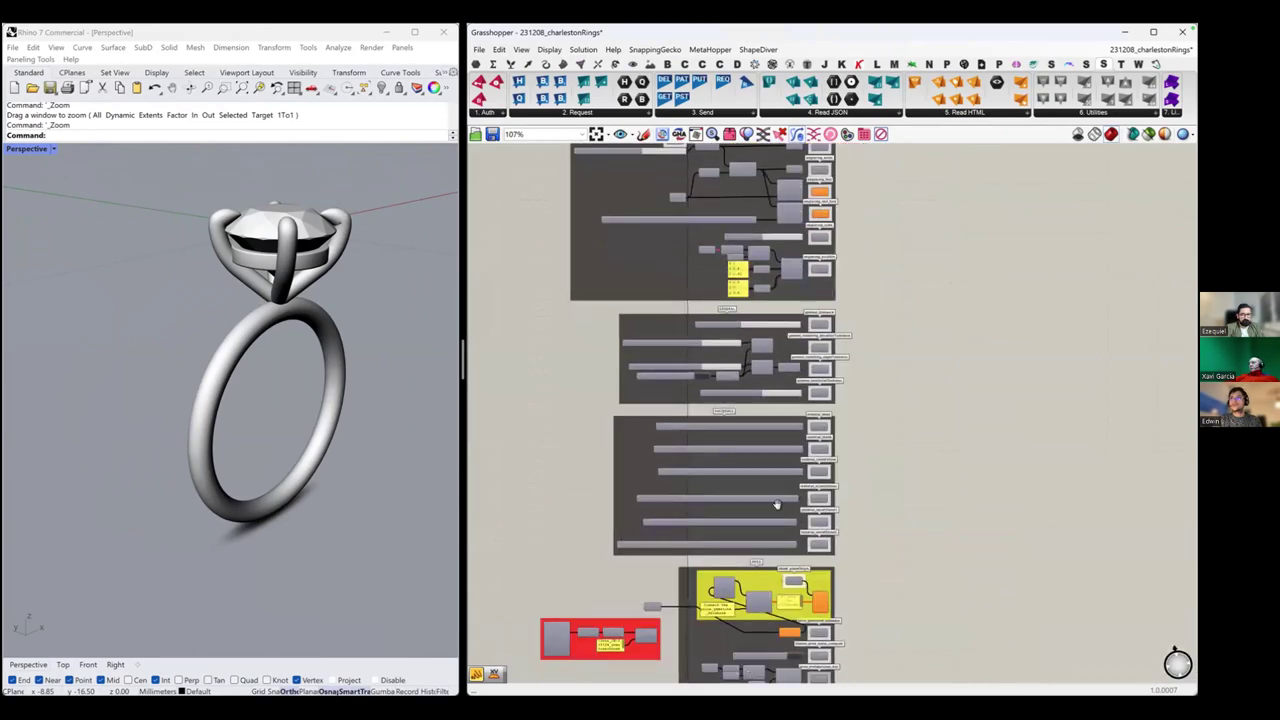
right_drag(710, 294, 747, 451)
scroll(704, 323, up, 3)
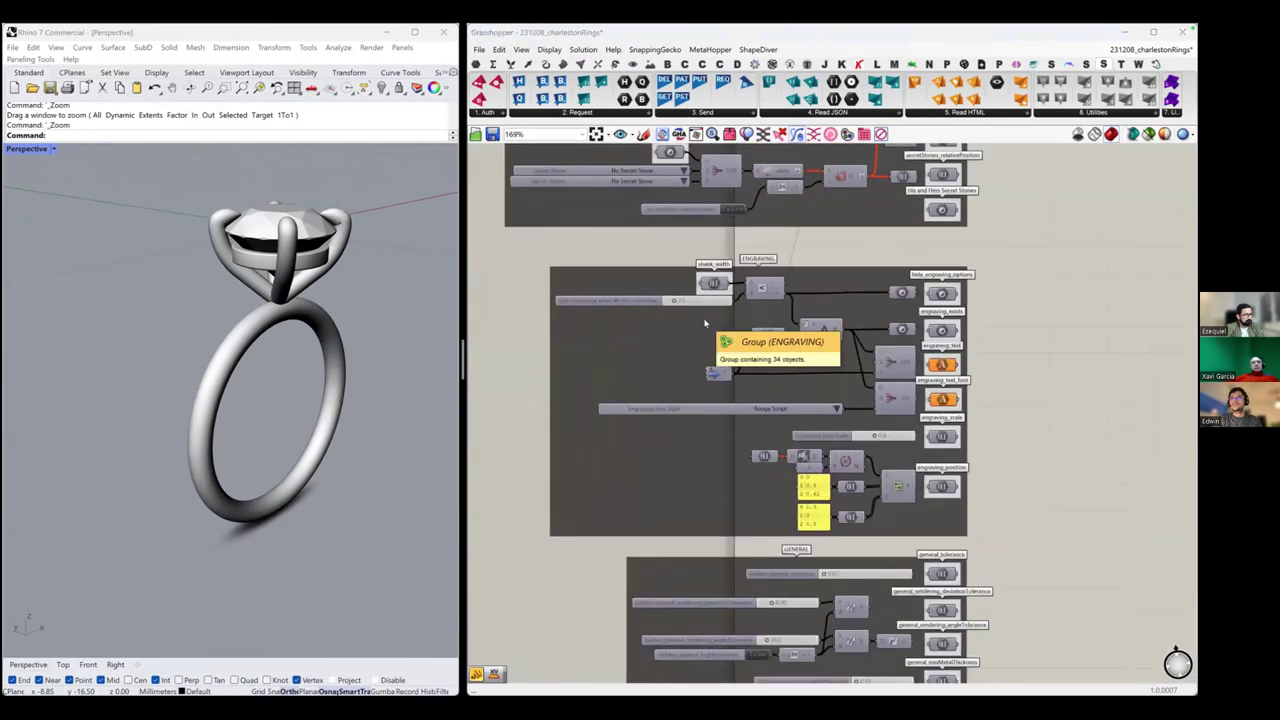
scroll(731, 372, up, 1)
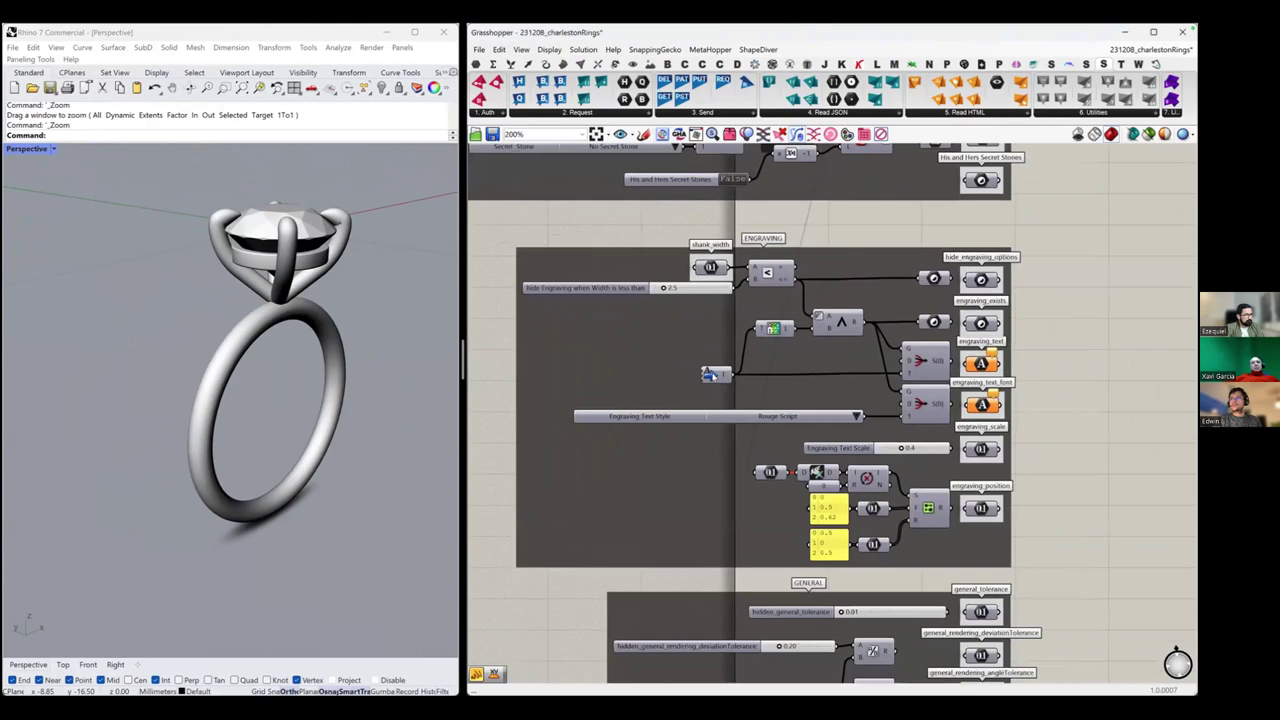
right_click(713, 374)
mouse_move(871, 437)
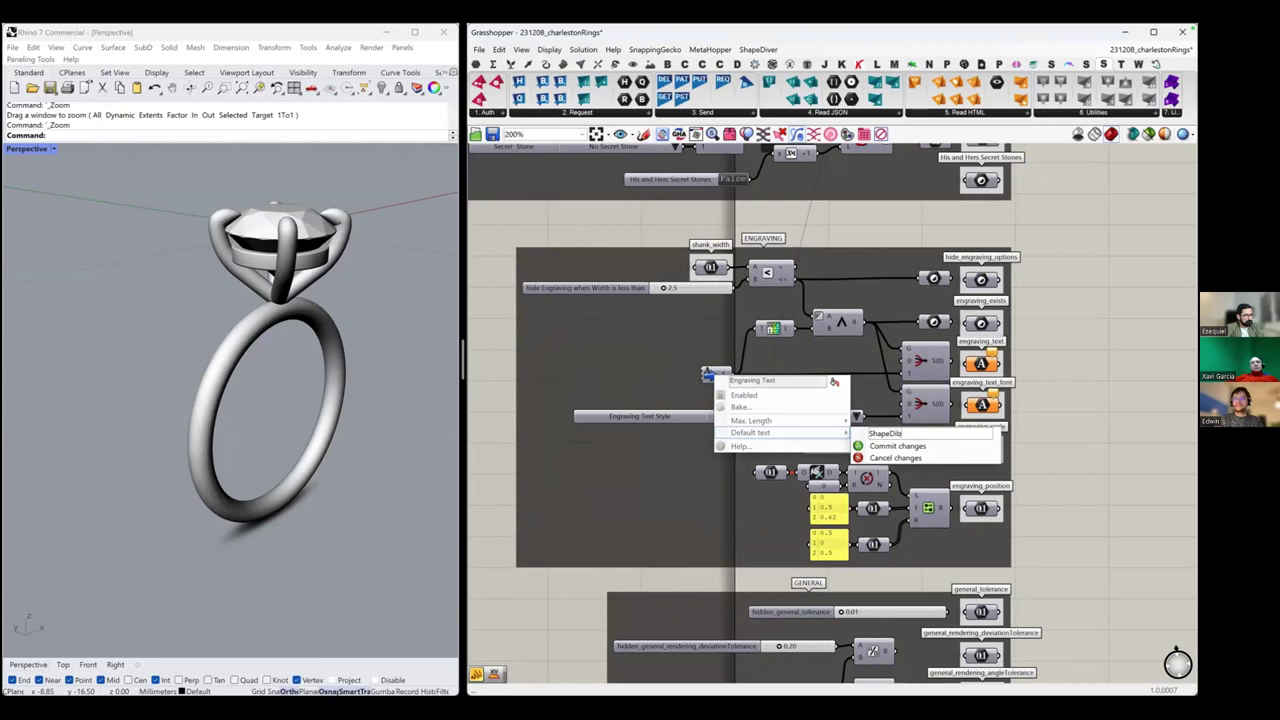
click(873, 446)
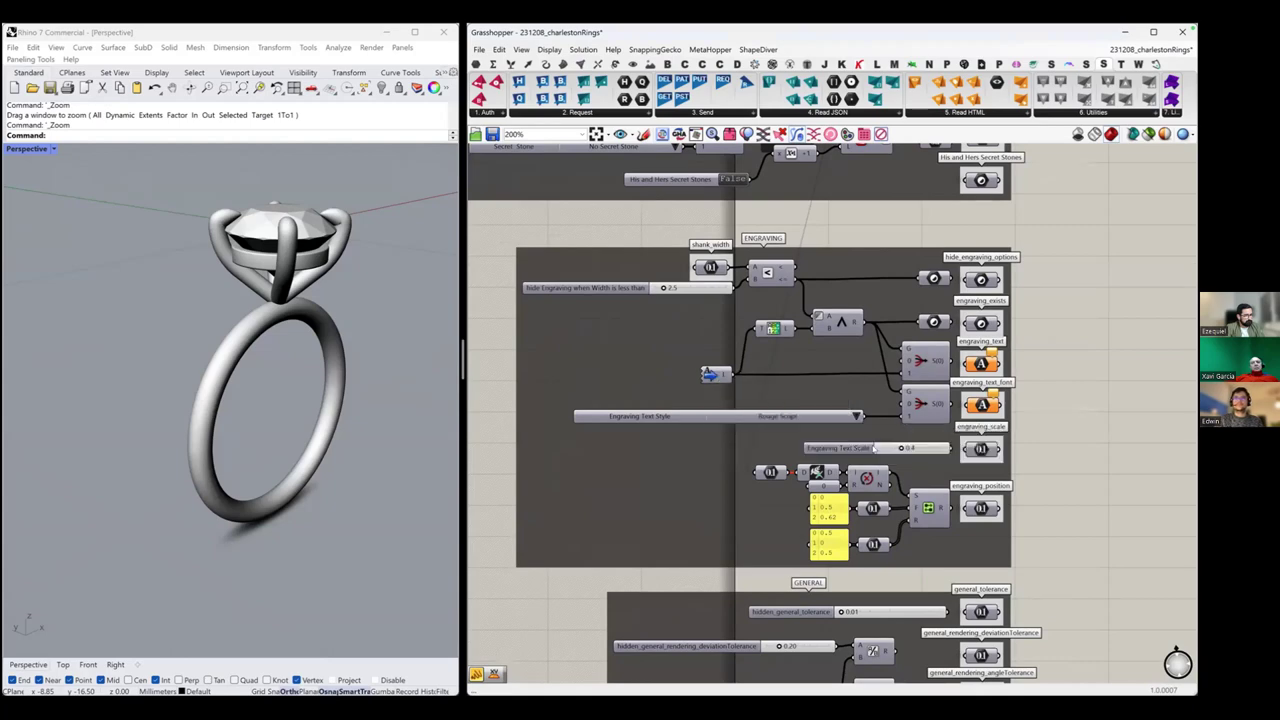
Inspect the Engraving Text input's output and the downstream components that process it in the ENGRAVING group.
click(712, 377)
mouse_move(724, 376)
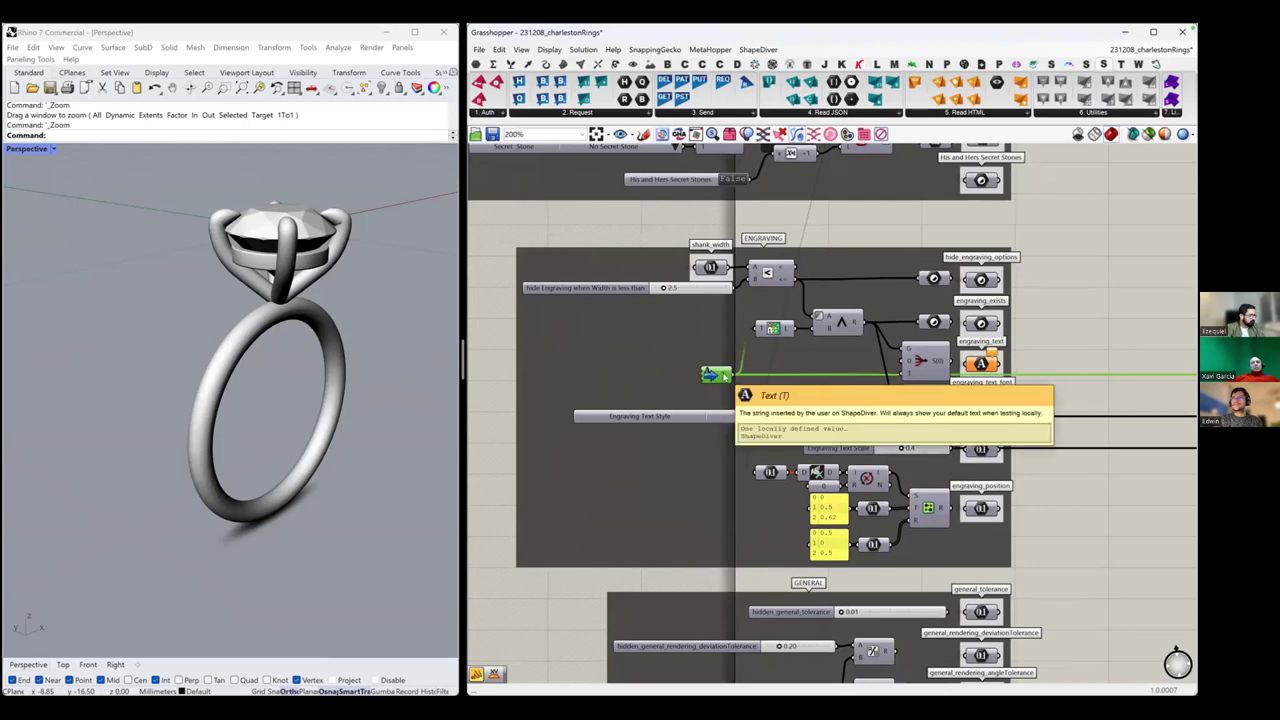
click(754, 407)
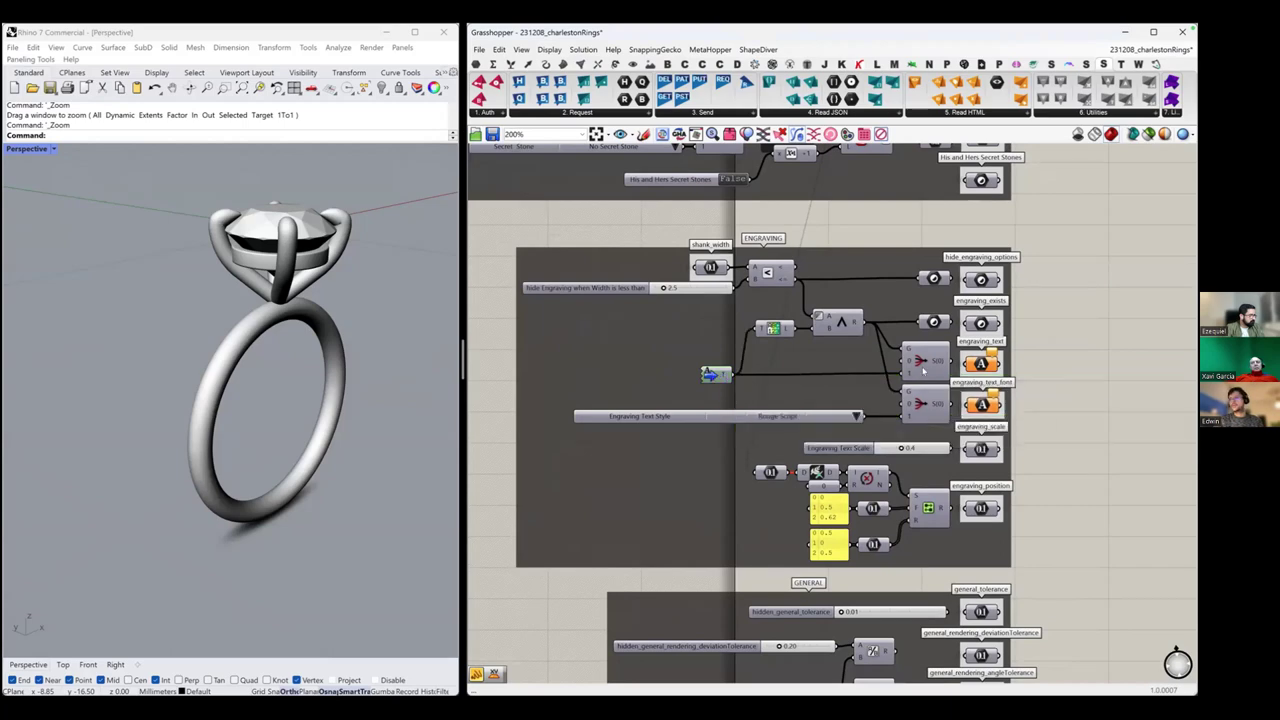
click(924, 371)
click(767, 351)
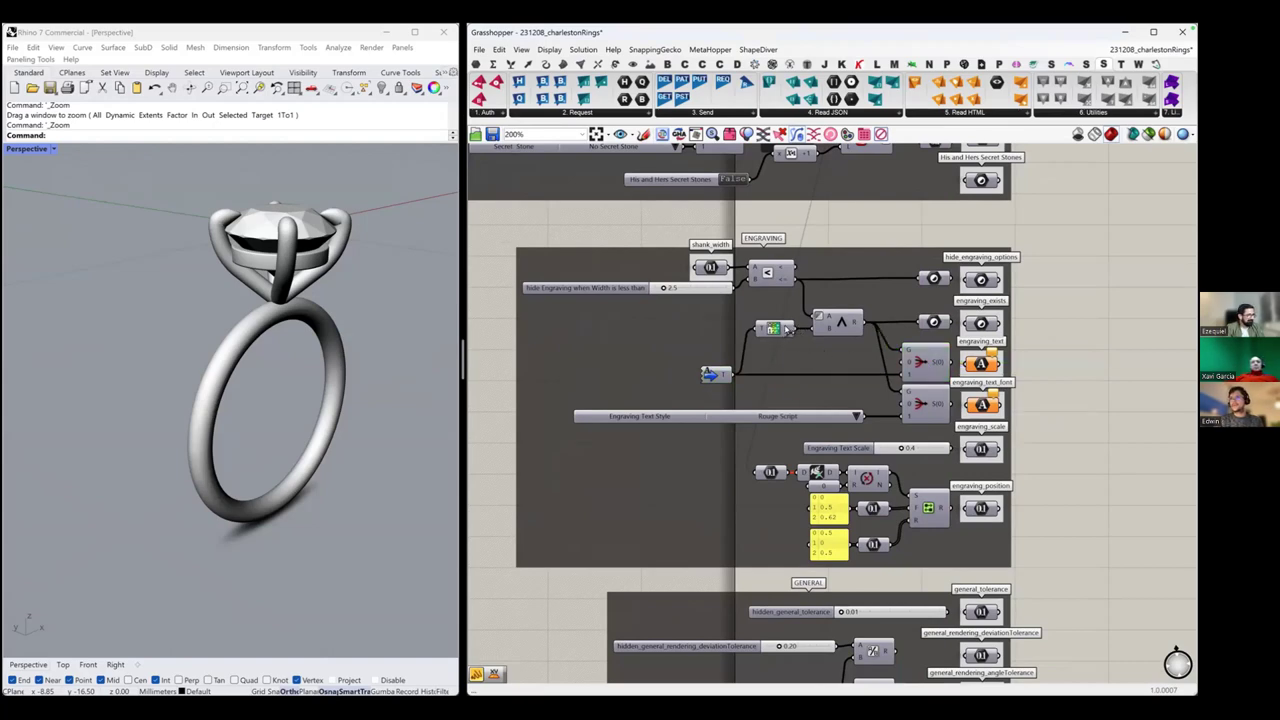
mouse_move(785, 331)
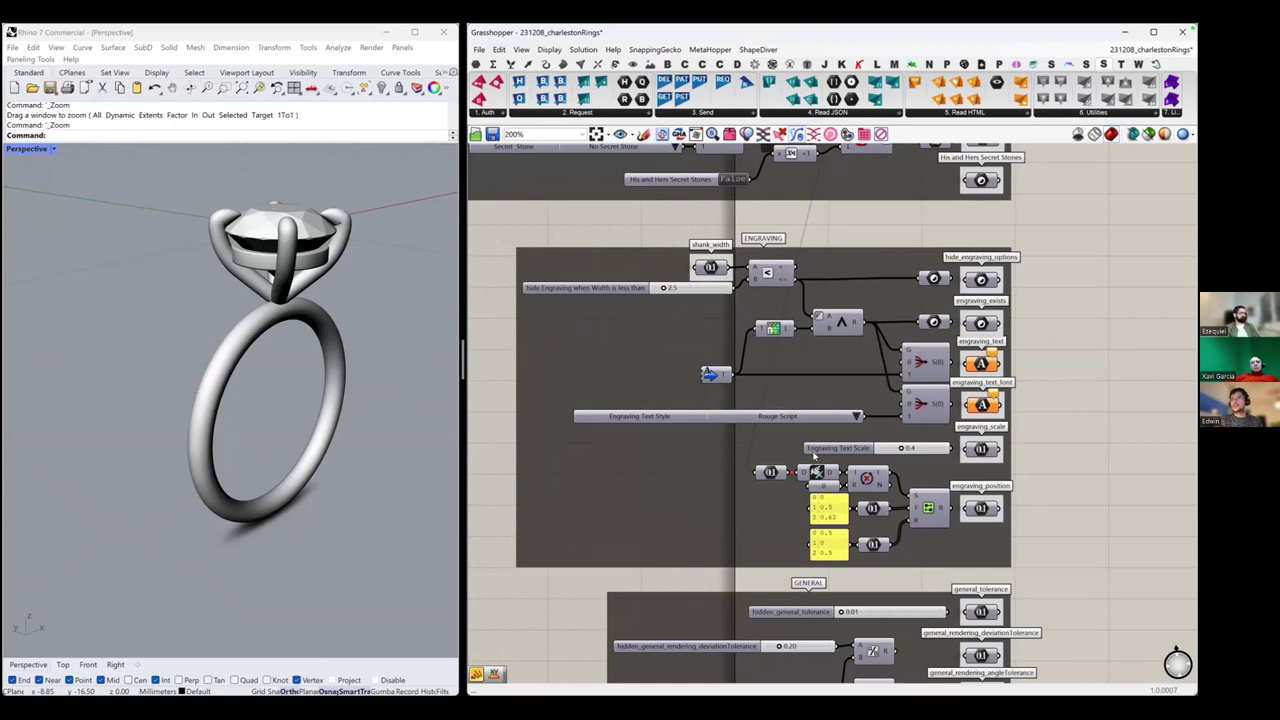
Look over the whole column of parameter groups in the definition and view the Rhino ring from another side.
right_drag(720, 404, 716, 458)
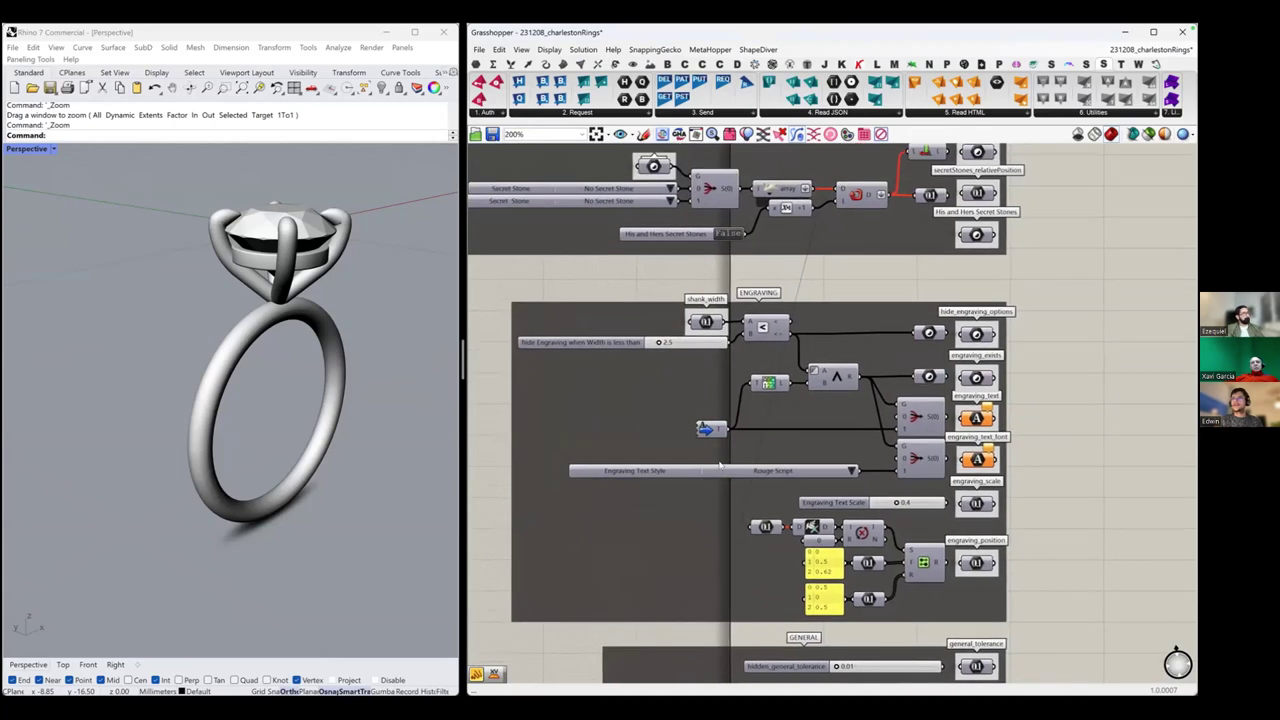
scroll(714, 538, down, 9)
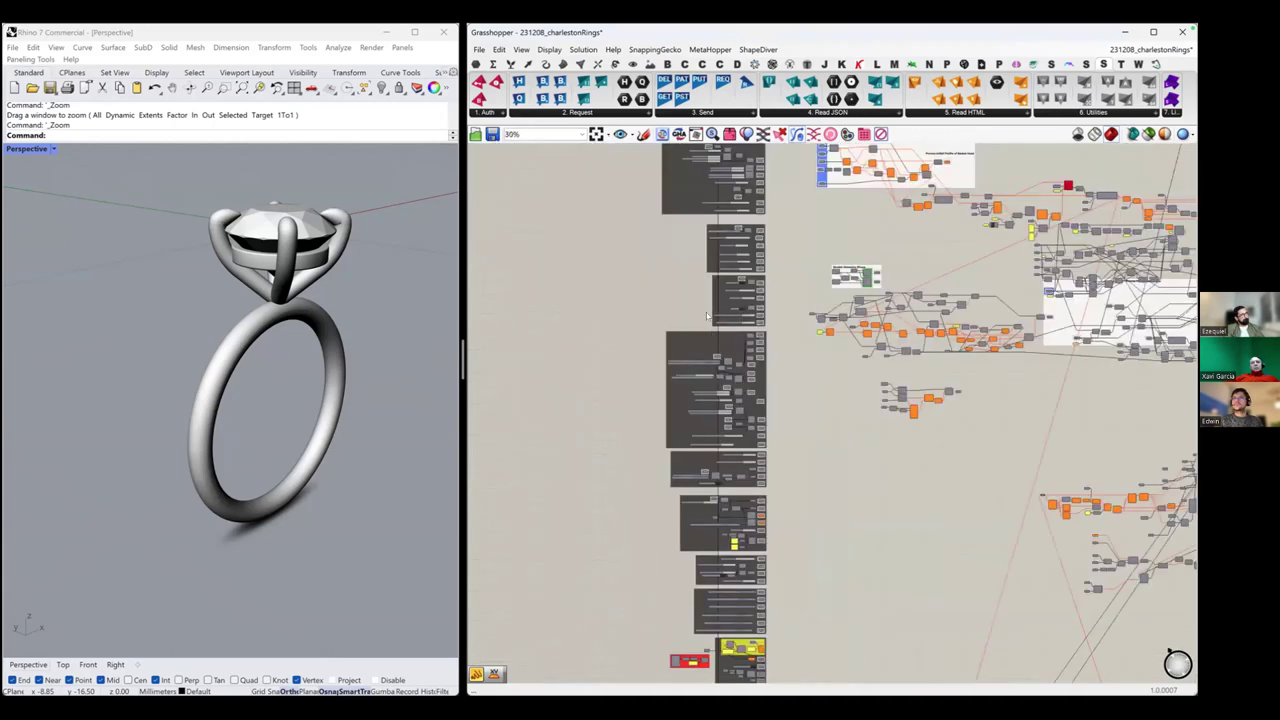
right_drag(713, 171, 714, 308)
right_drag(712, 215, 716, 240)
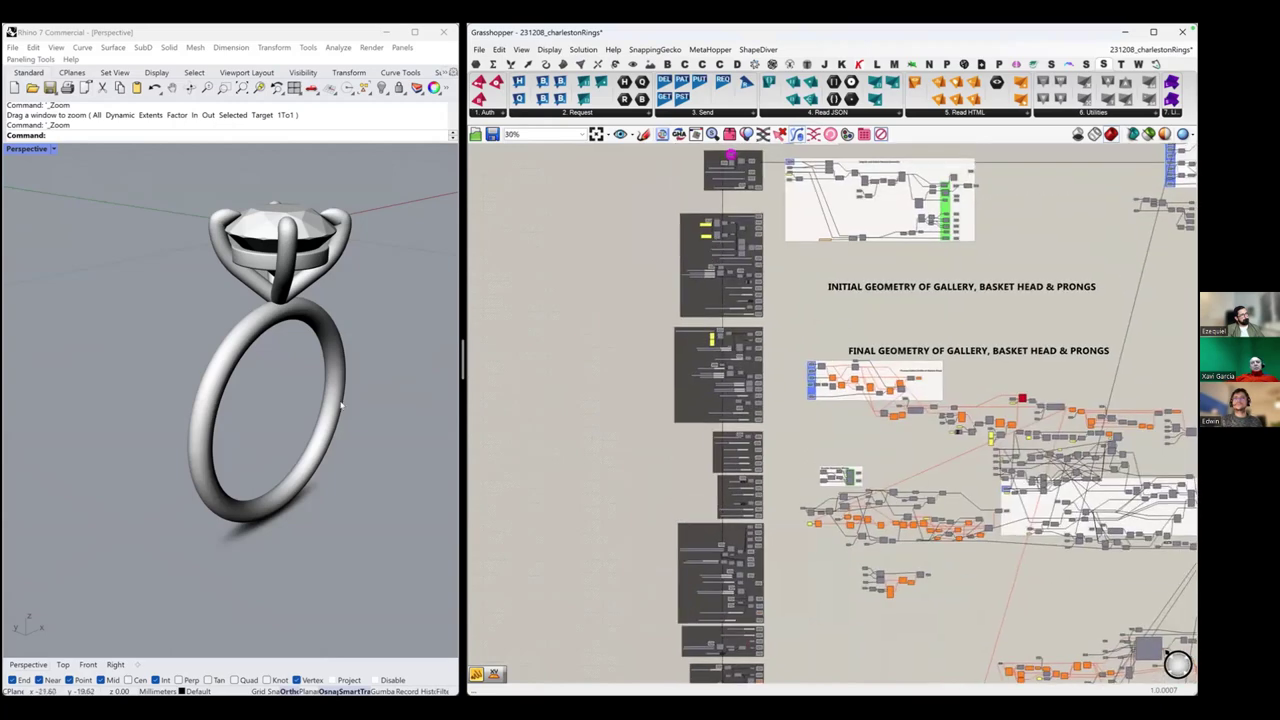
right_drag(341, 404, 261, 393)
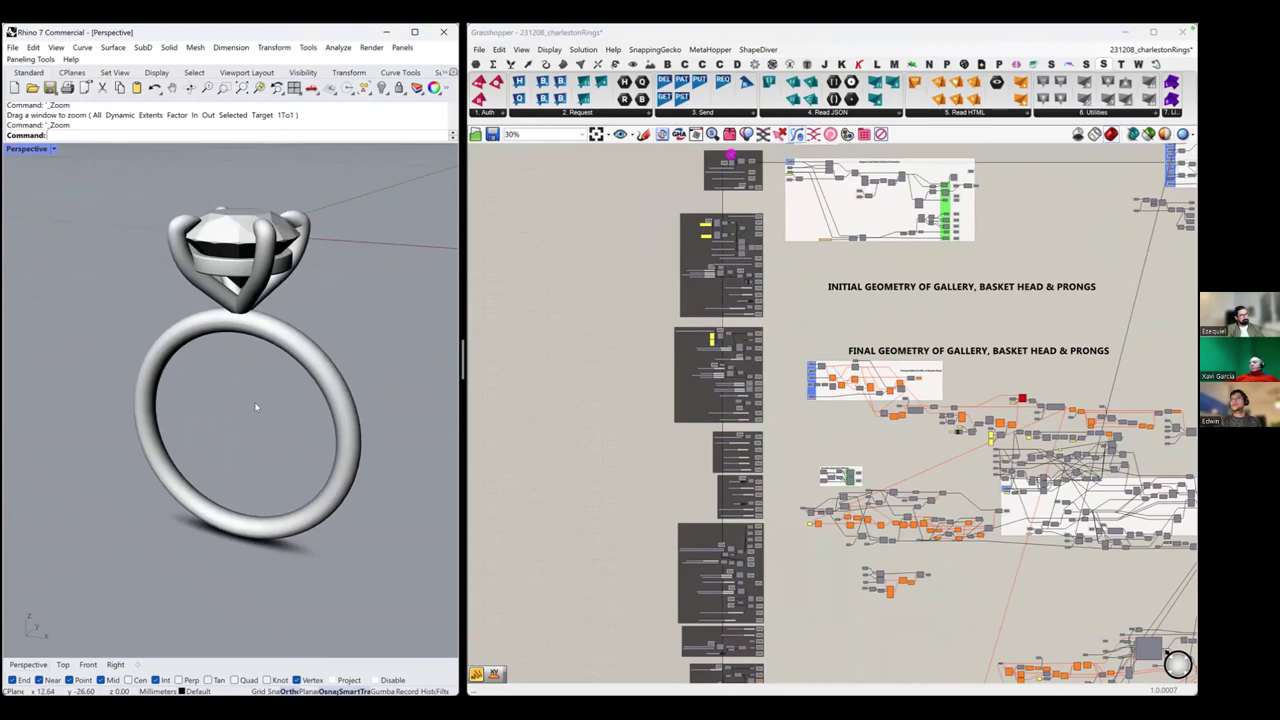
Review the Infinite Facade configurator's model parameters in the browser, and return to the Grasshopper ring definition.
key(ctrl+Right)
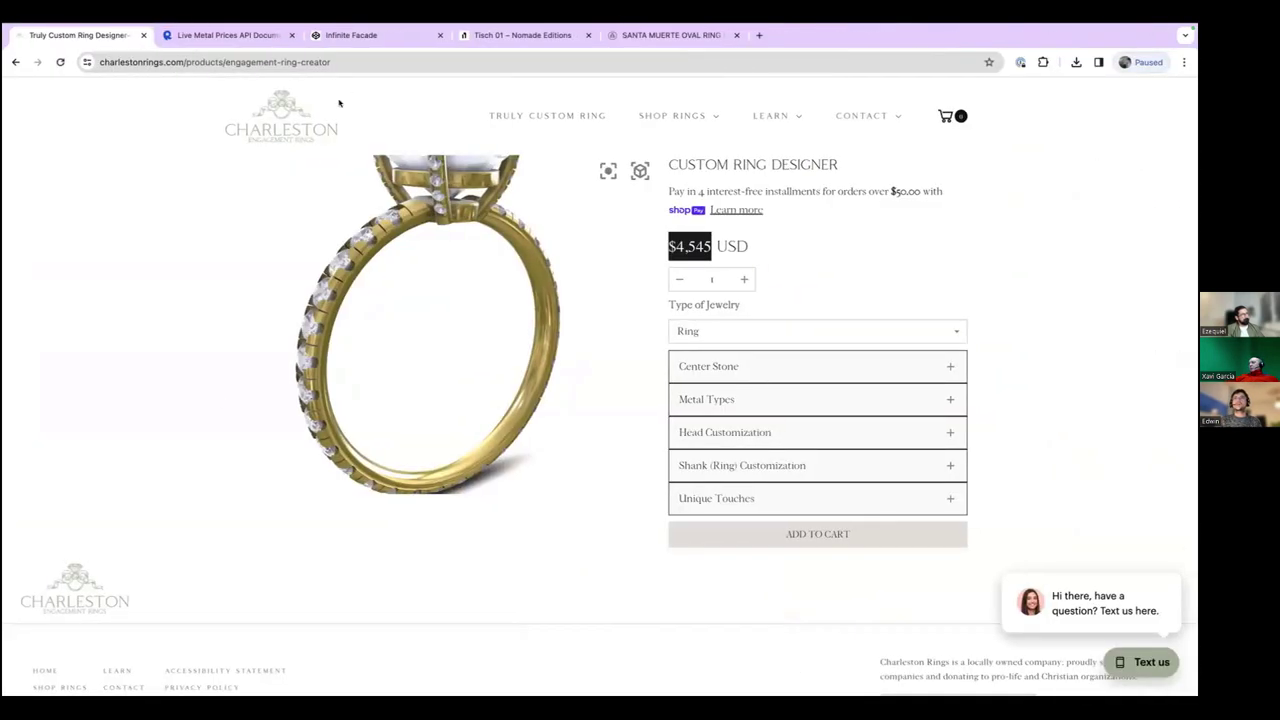
click(372, 38)
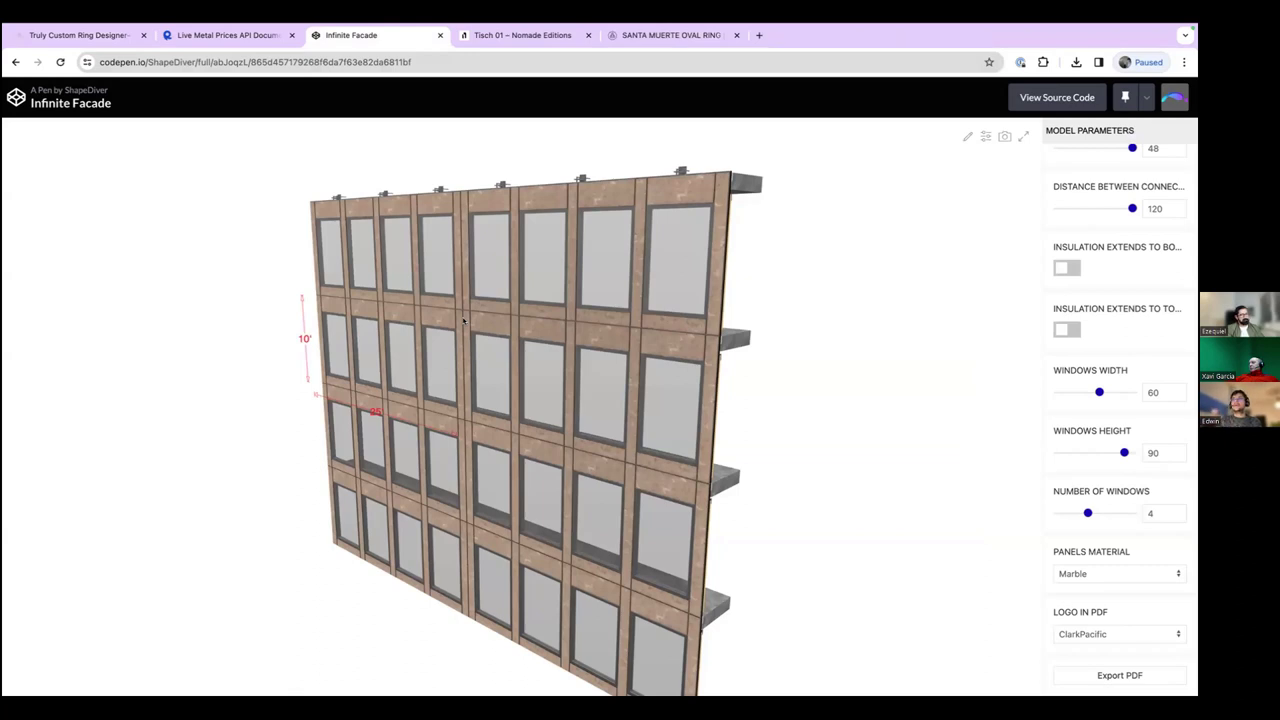
scroll(1090, 400, up, 4)
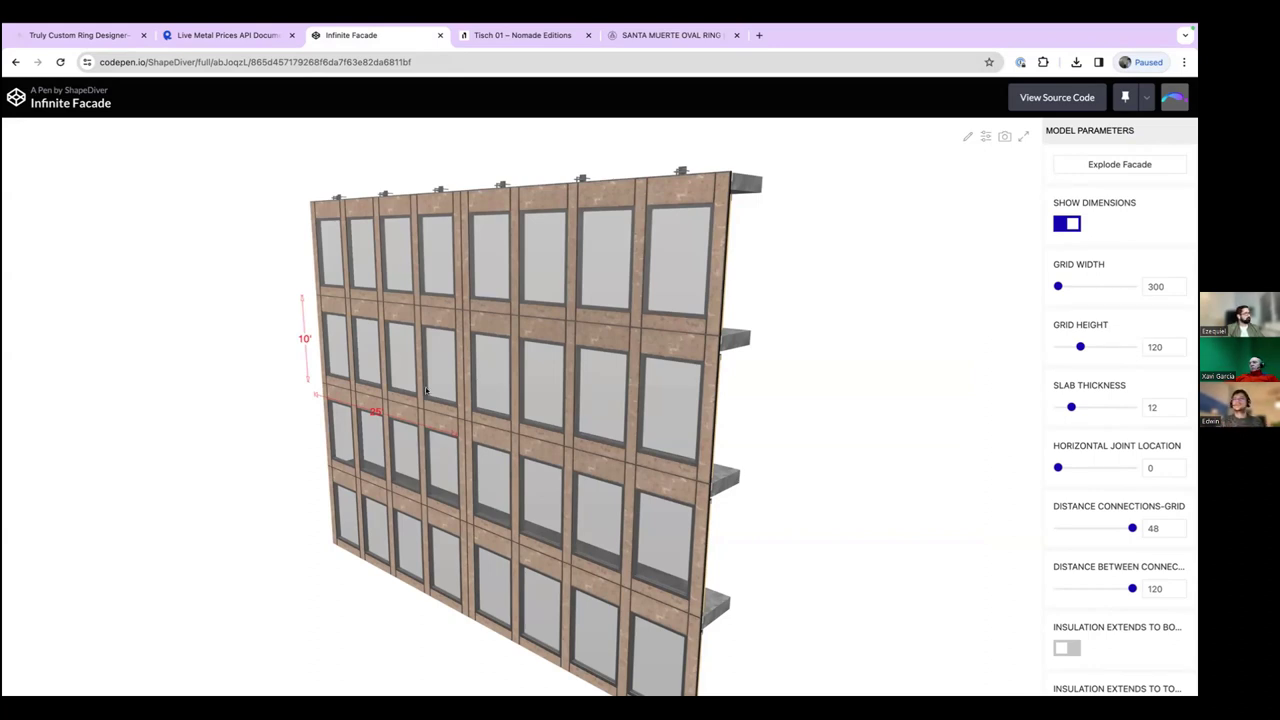
key(ctrl+Left)
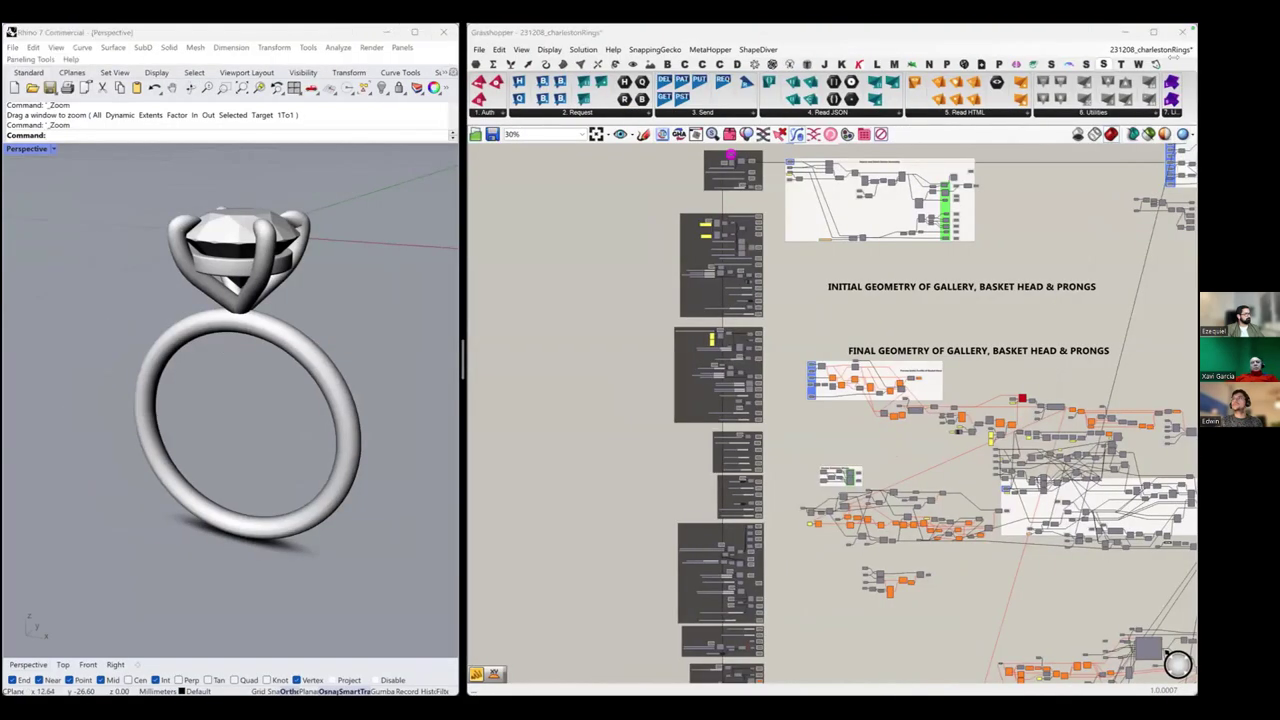
click(1150, 49)
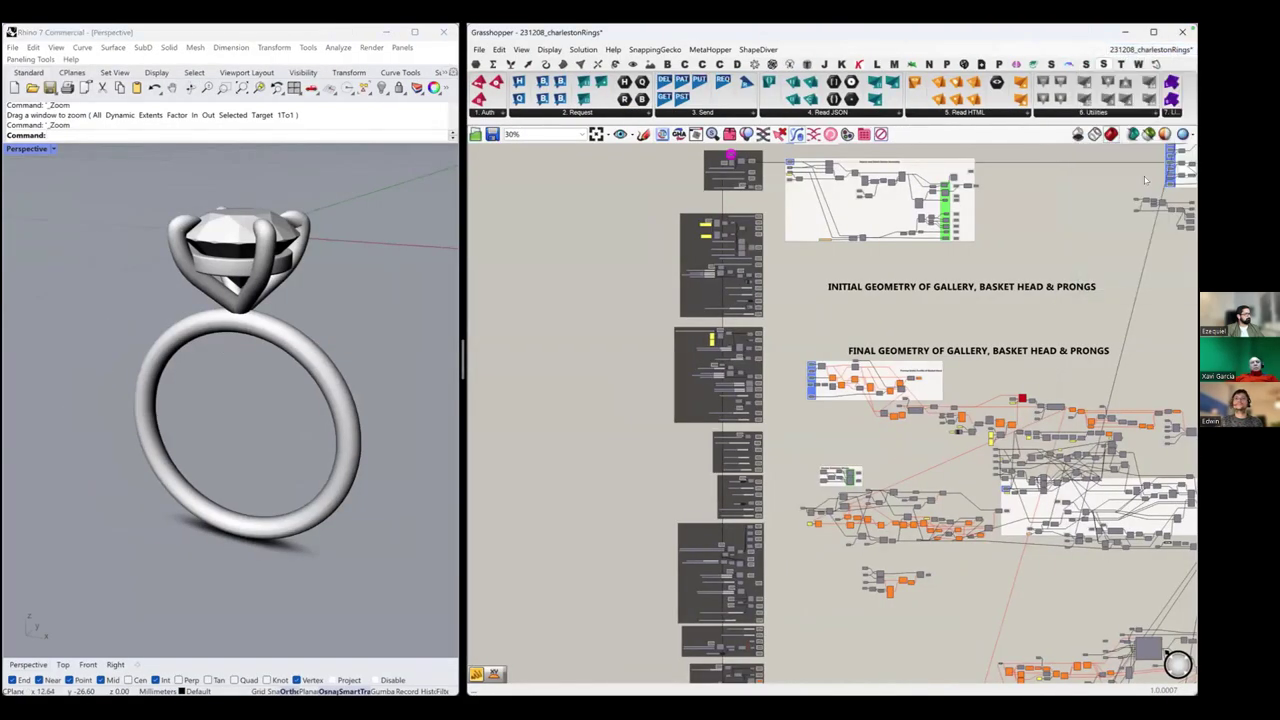
Switch to the 220411_ClarkPacific definition and look over its full canvas and the complete facade model in Rhino.
click(1144, 176)
scroll(234, 477, down, 12)
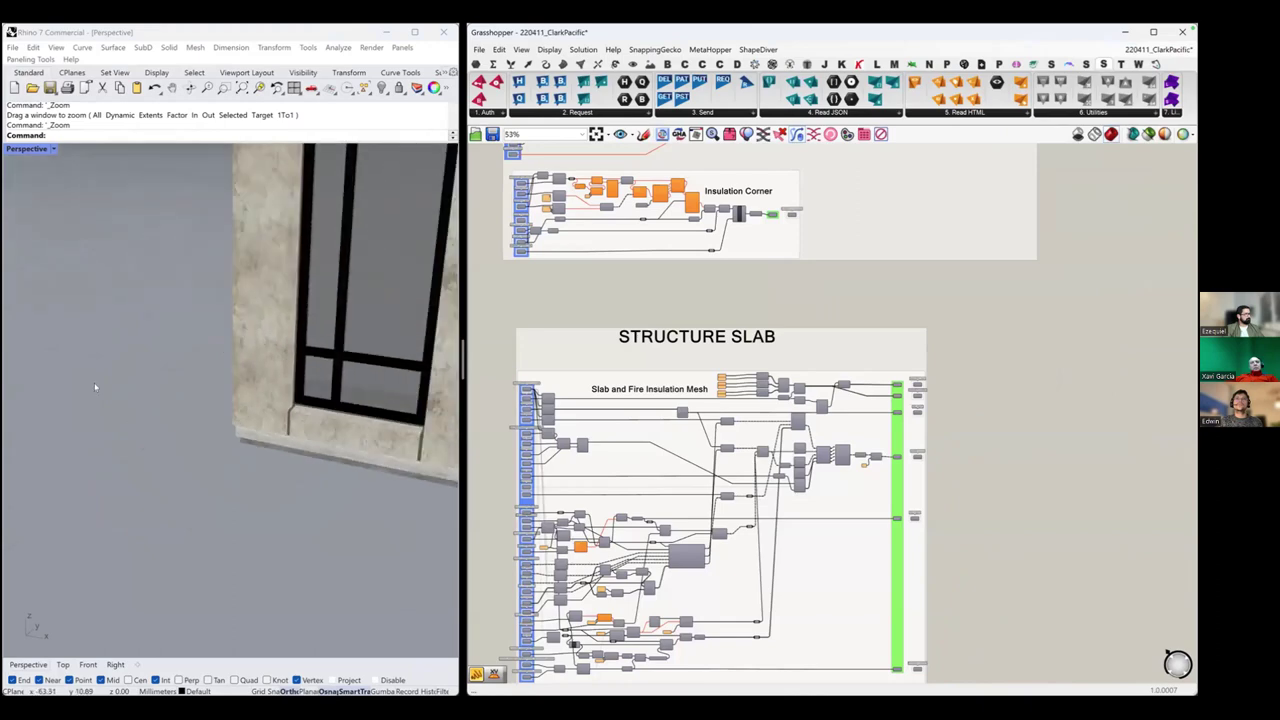
scroll(96, 386, down, 10)
scroll(95, 387, down, 8)
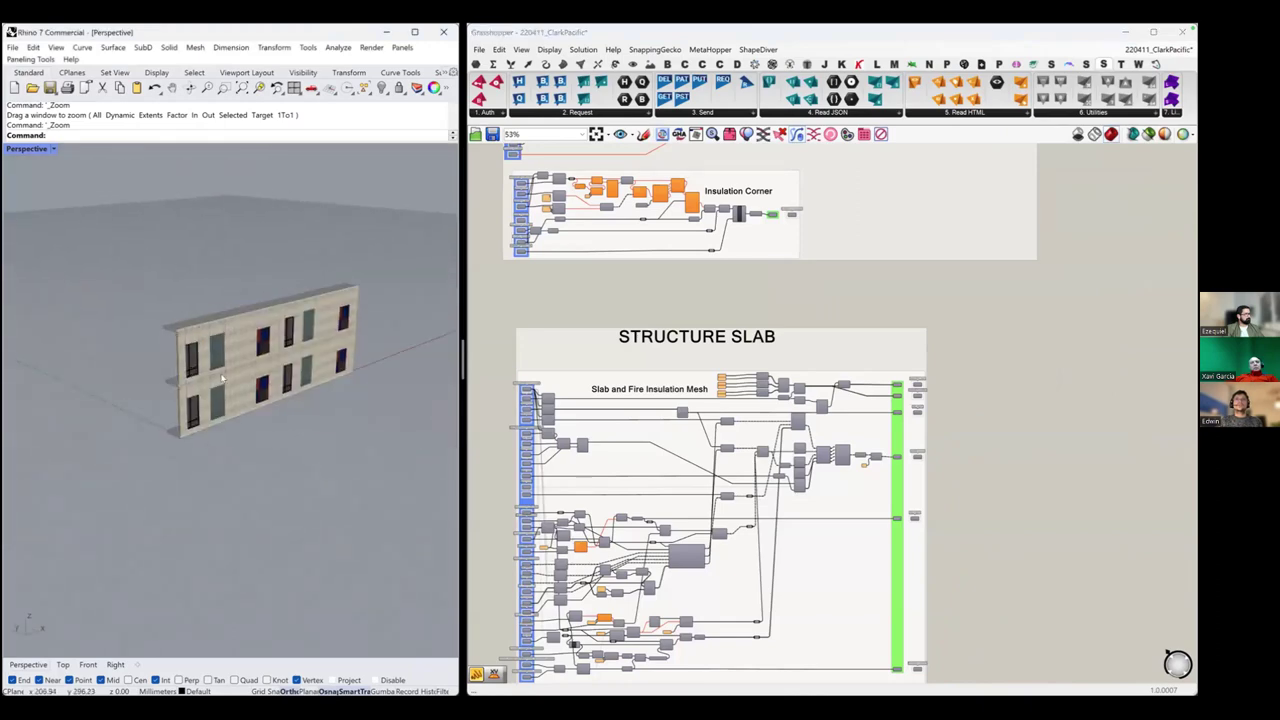
scroll(926, 536, down, 10)
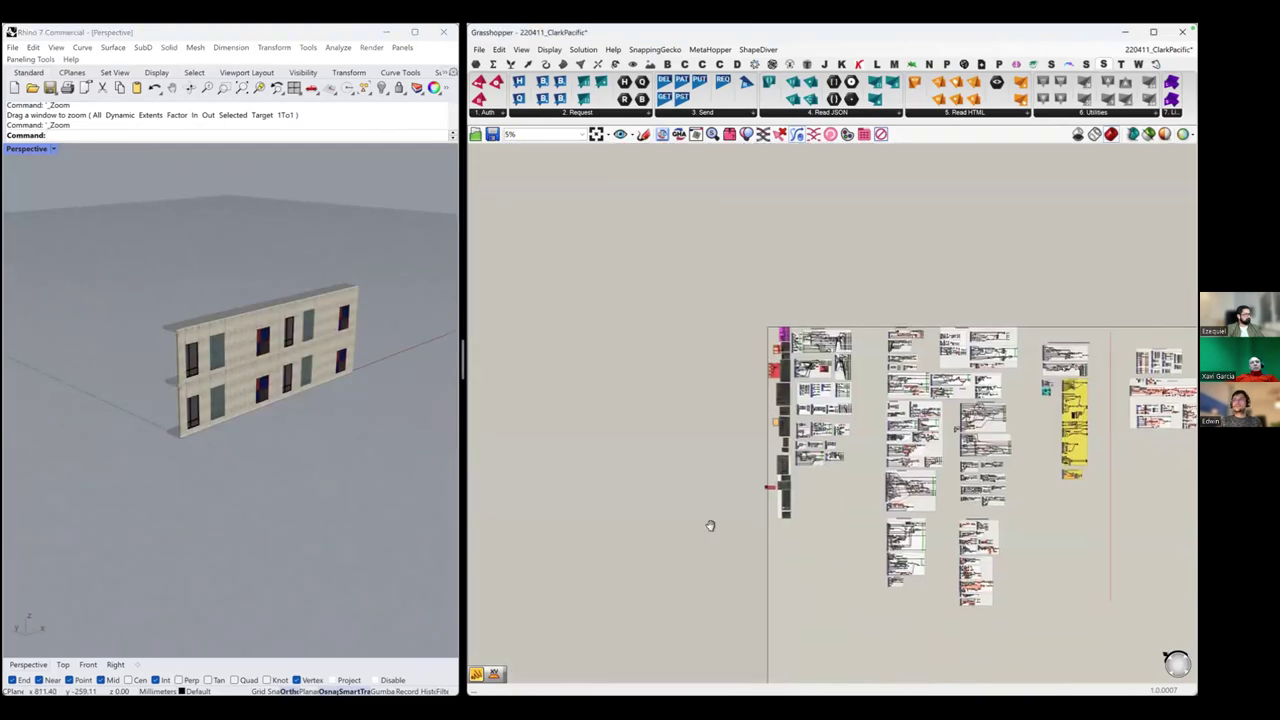
scroll(800, 487, up, 2)
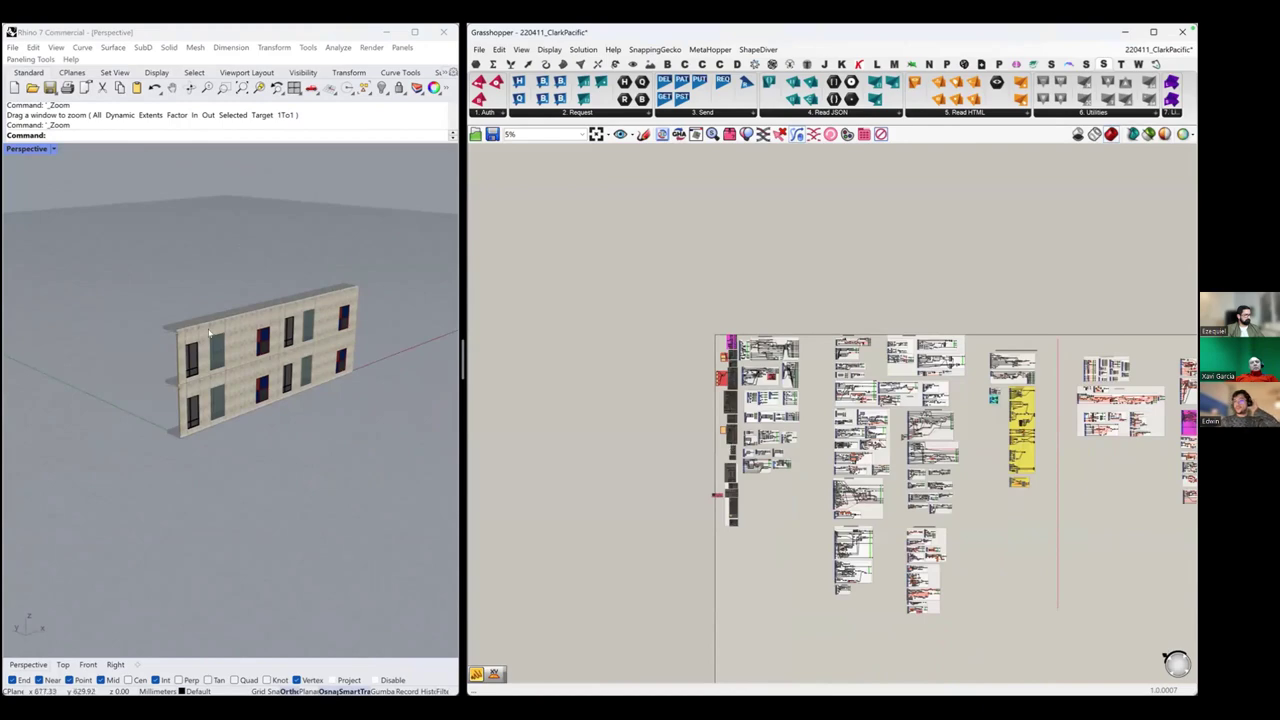
scroll(410, 347, up, 3)
scroll(735, 330, up, 1)
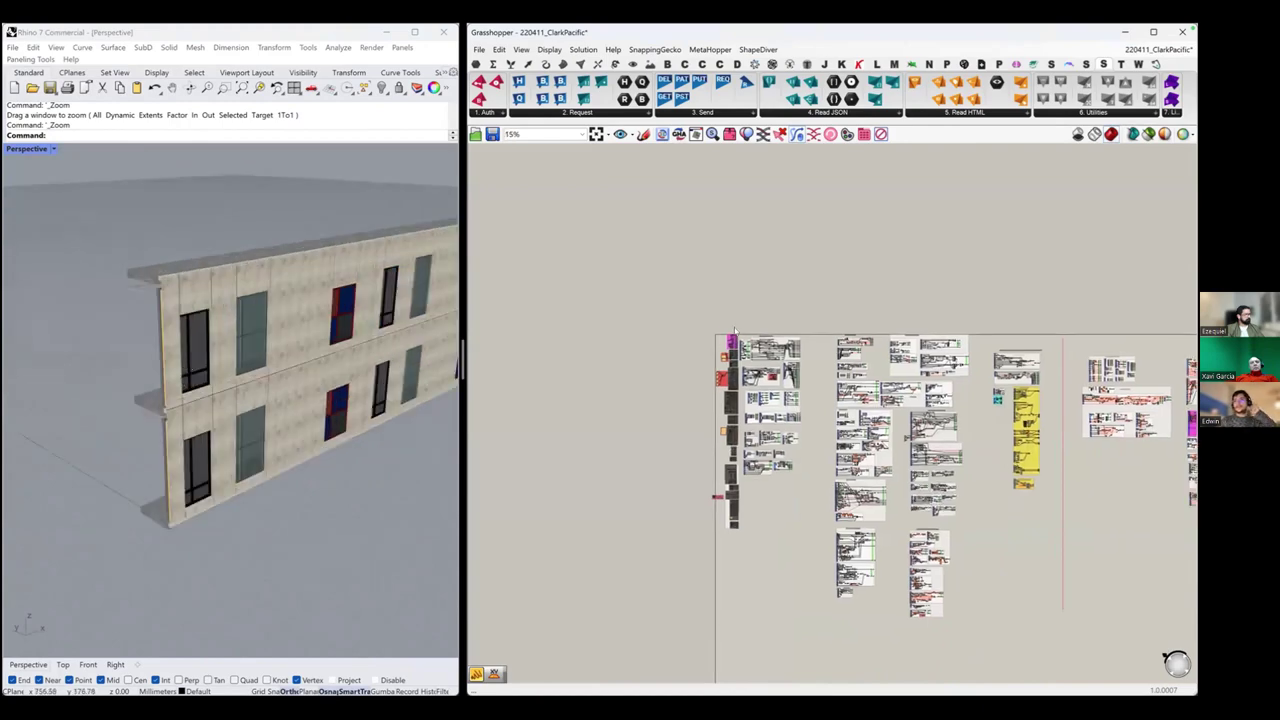
Examine the GRID group's grid_width and grid_height sliders and view the facade's rear side in Rhino.
scroll(735, 330, up, 5)
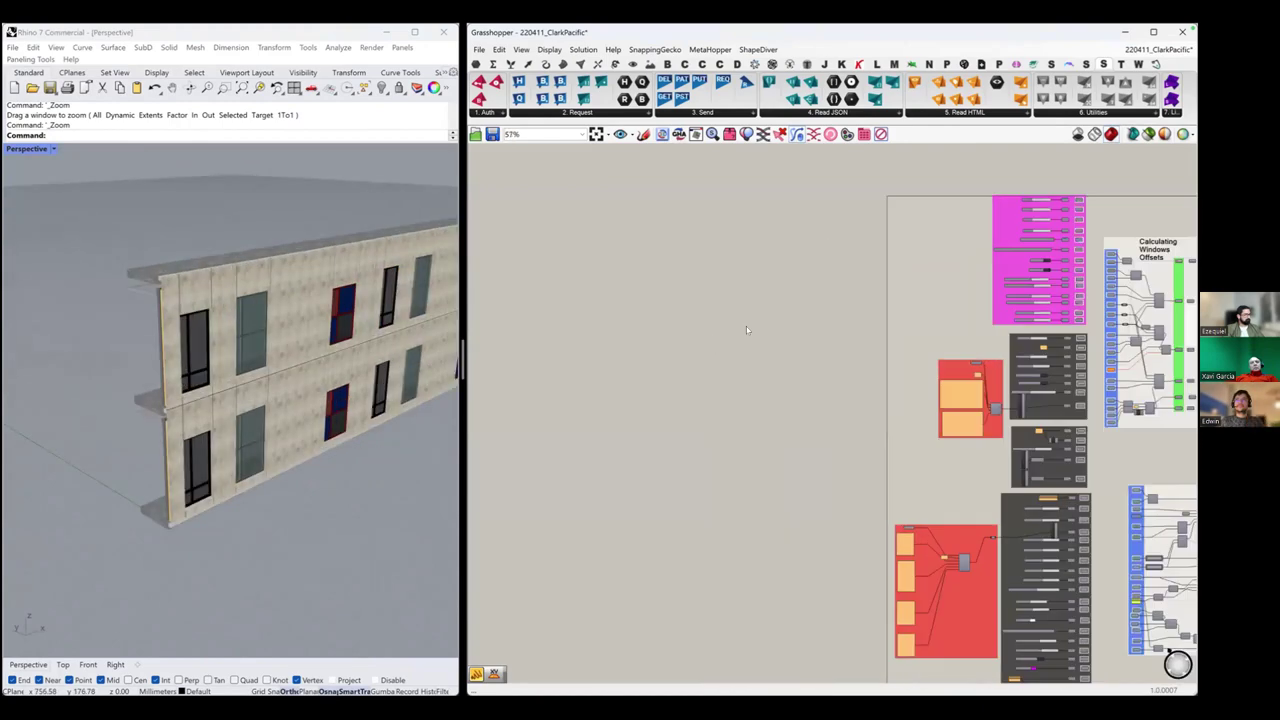
scroll(1004, 329, up, 5)
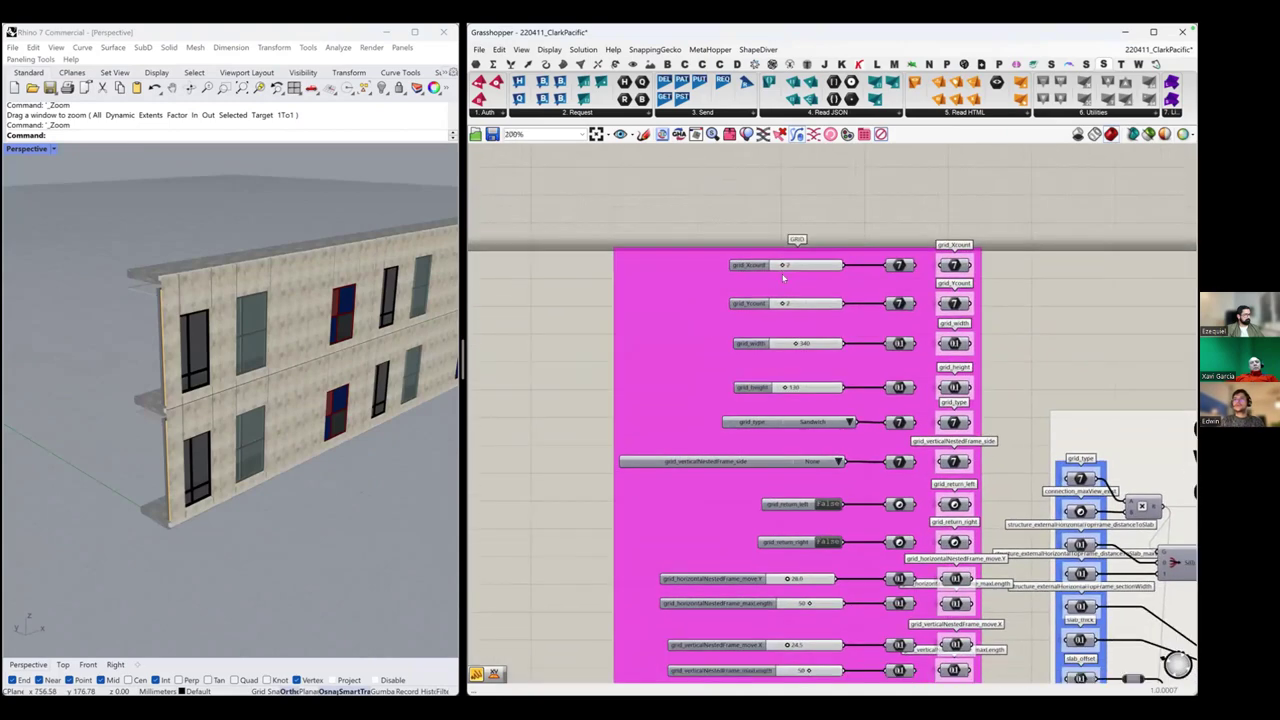
scroll(784, 278, up, 1)
click(739, 368)
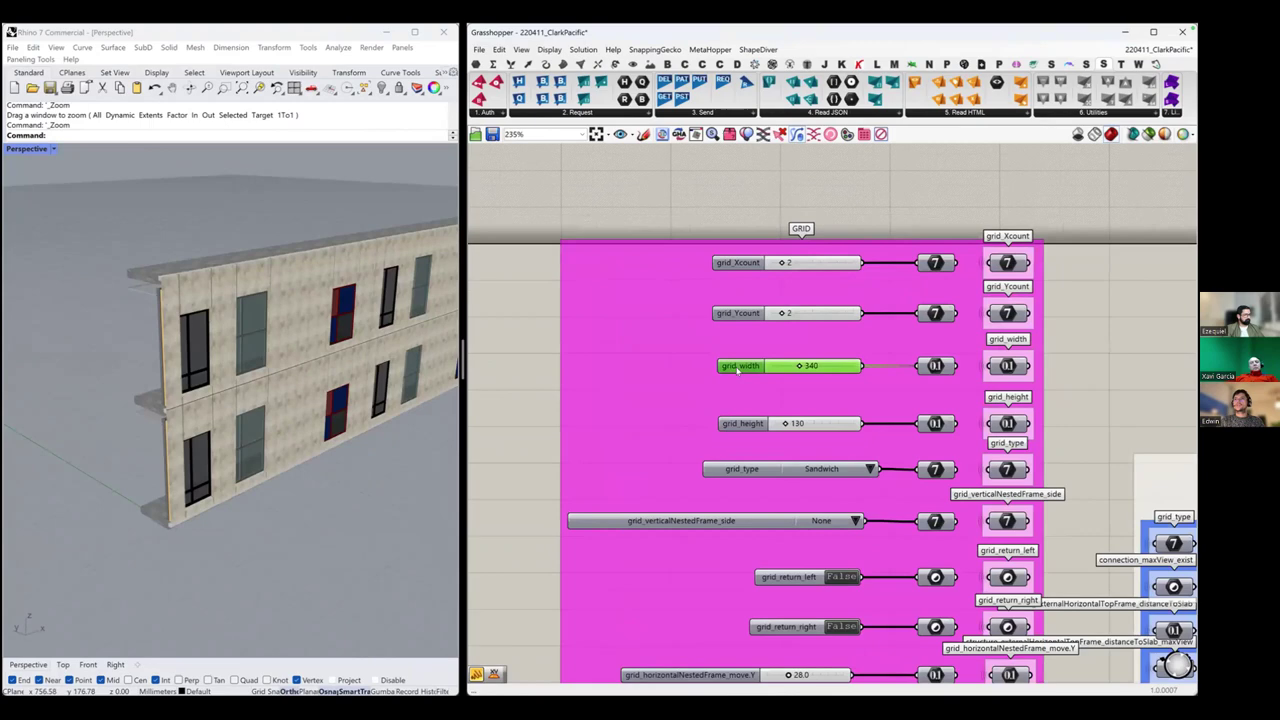
click(750, 425)
right_drag(122, 377, 236, 365)
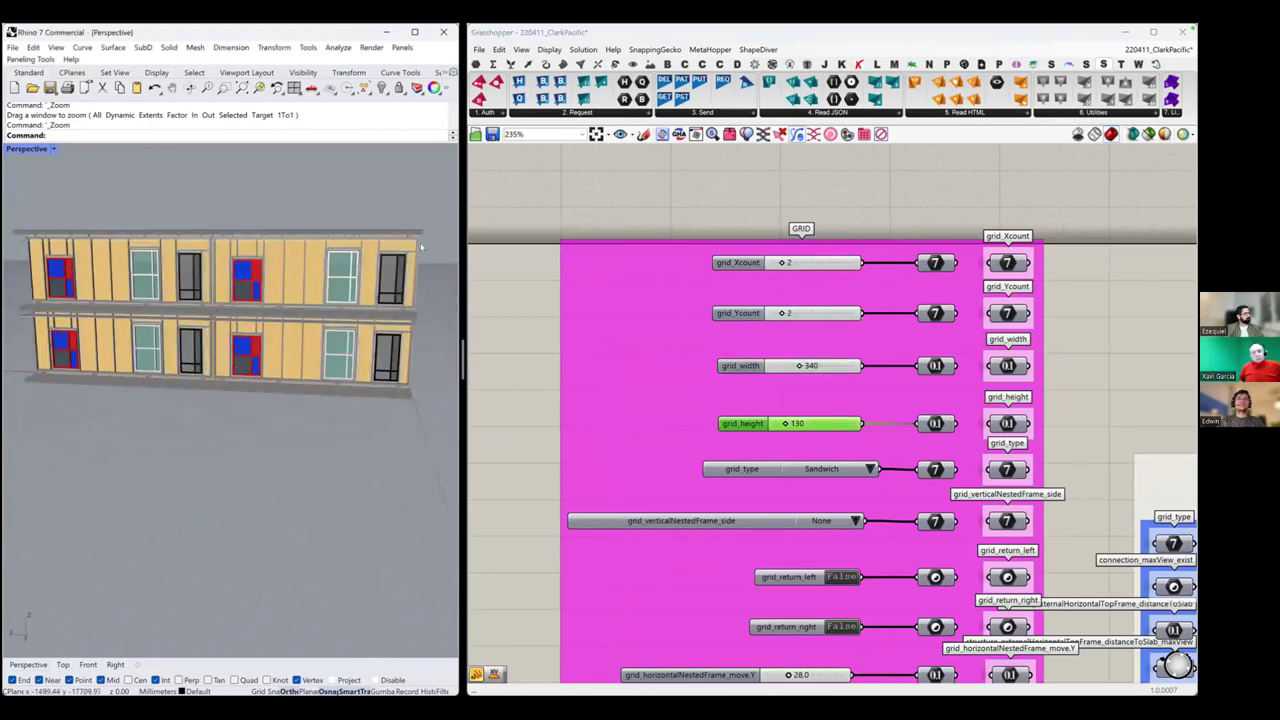
scroll(416, 302, up, 2)
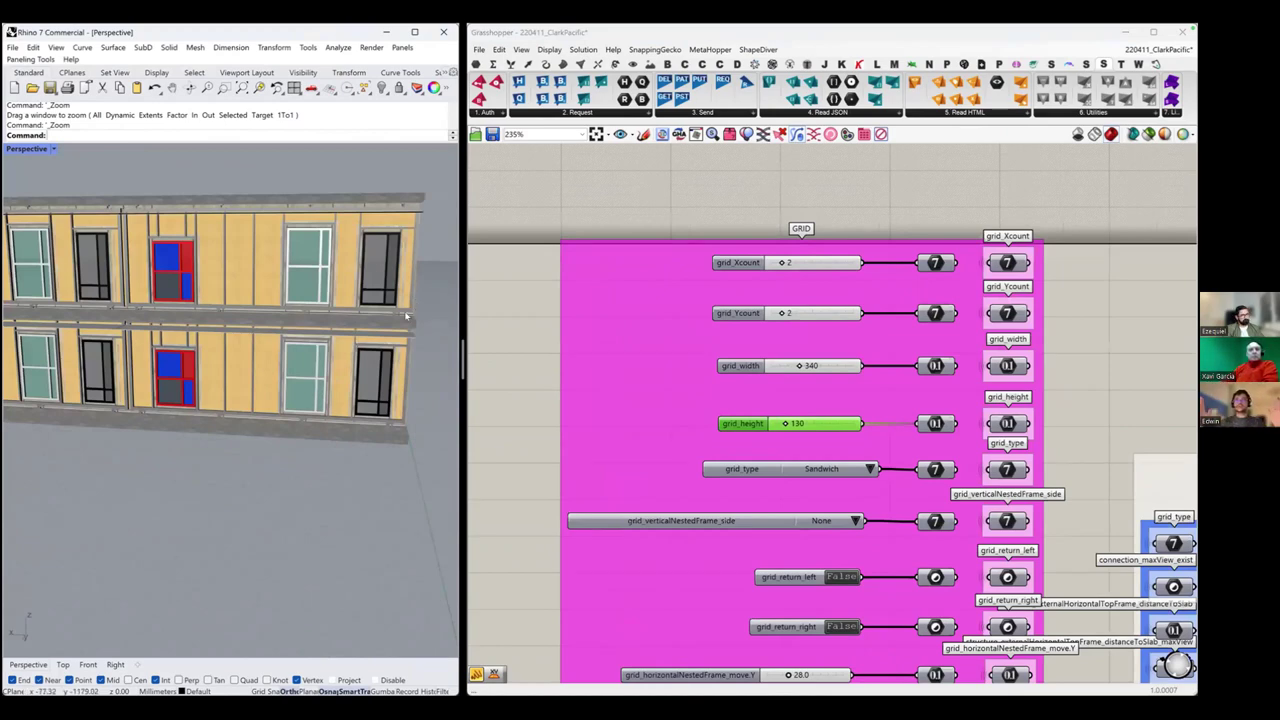
Set the grid_width slider in the GRID group to 400 and check the facade in Rhino.
click(817, 366)
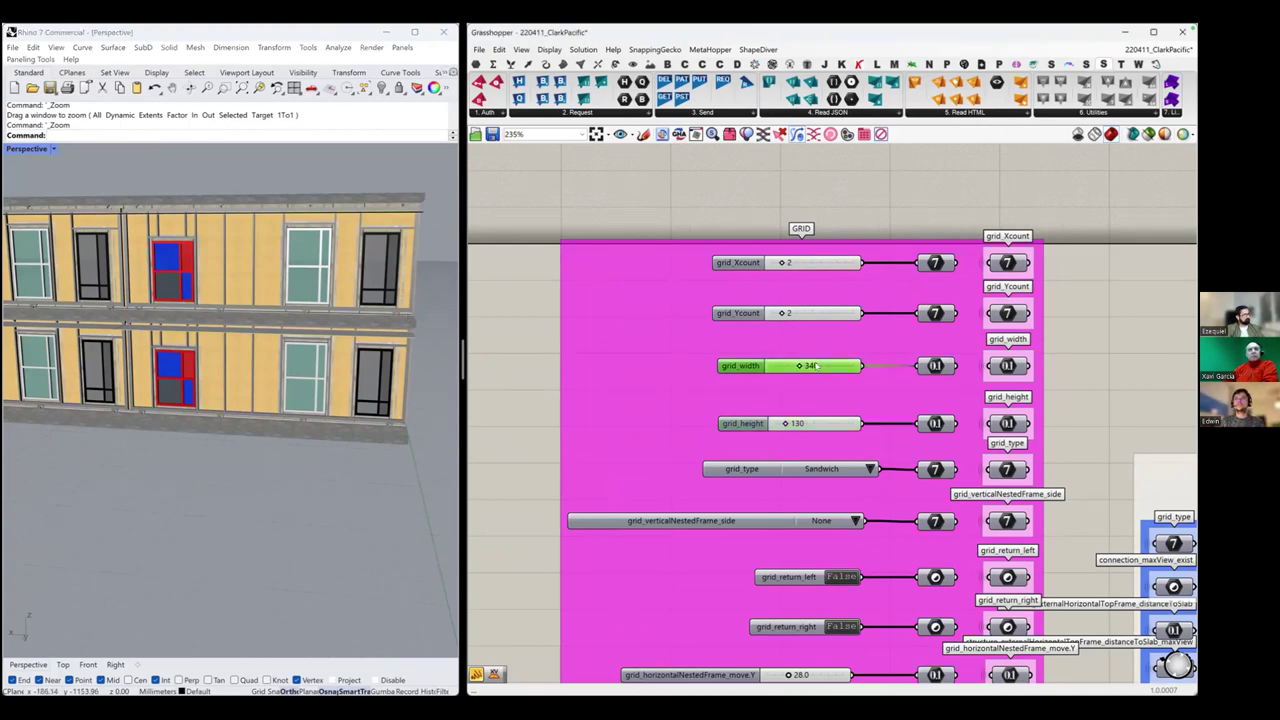
double_click(817, 366)
text(400)
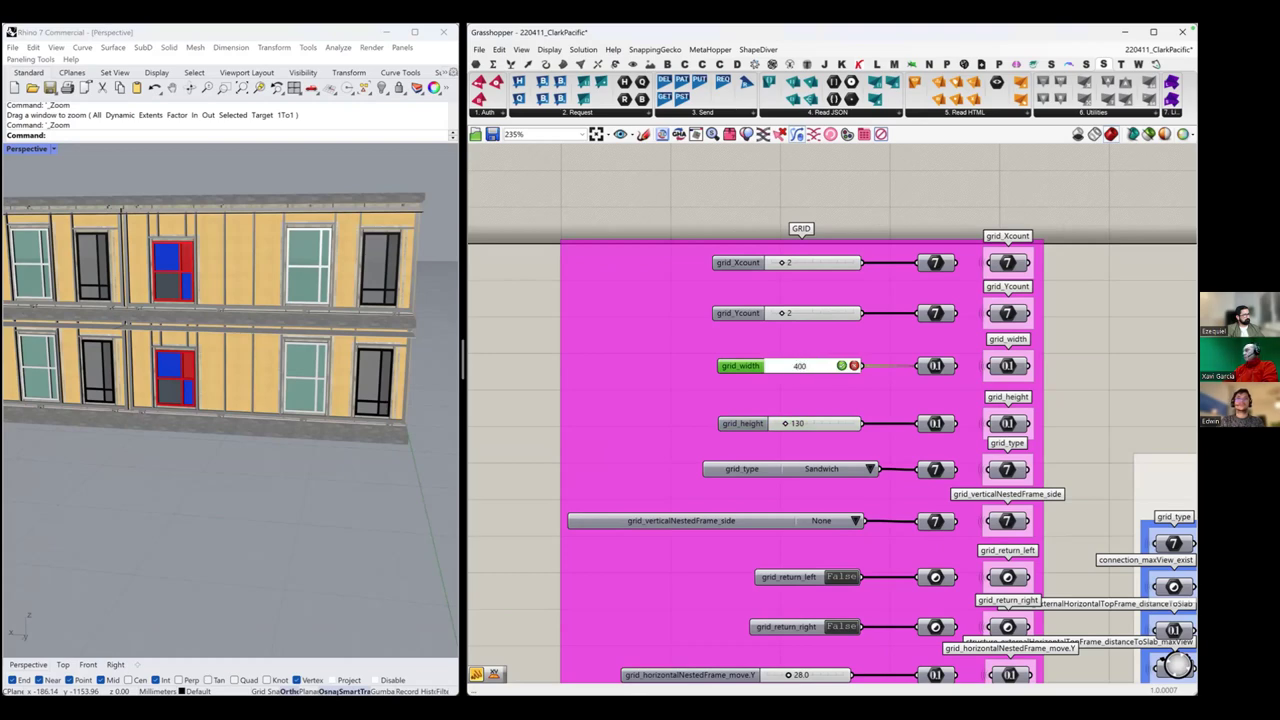
key(Return)
right_drag(188, 292, 308, 355)
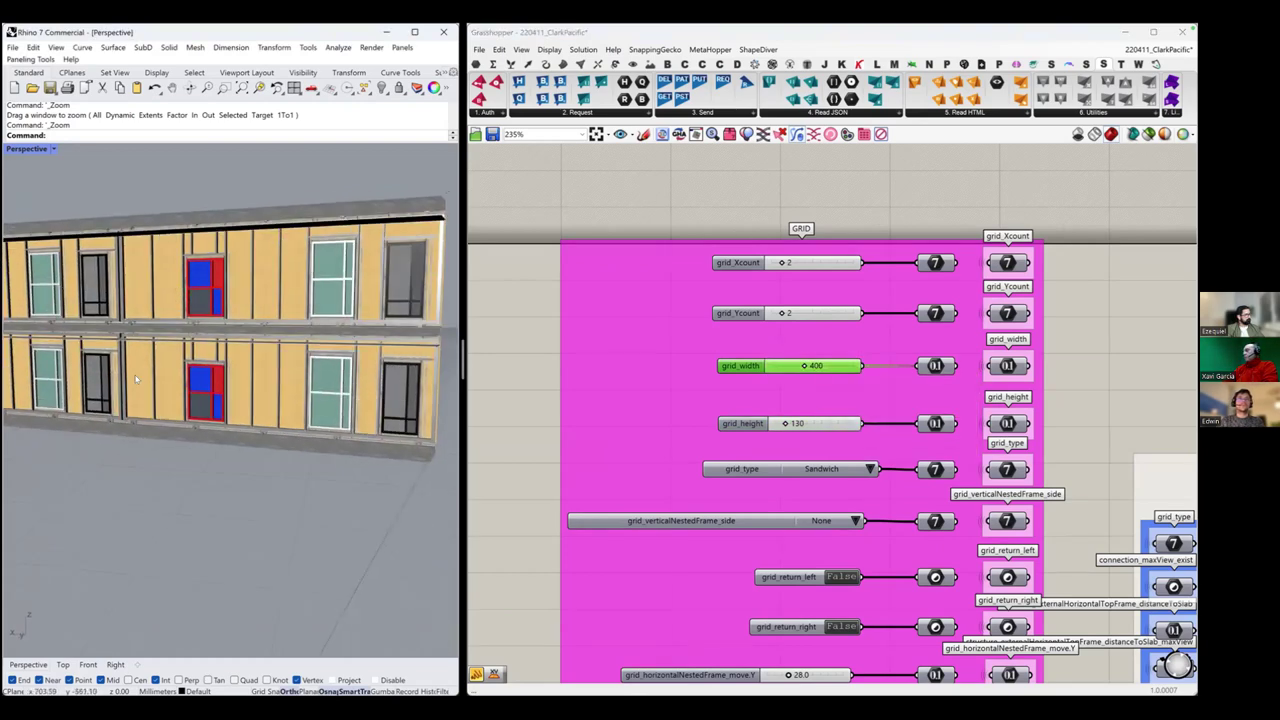
Set the grid_height slider in the GRID group to 200 and view the facade from the front.
click(819, 424)
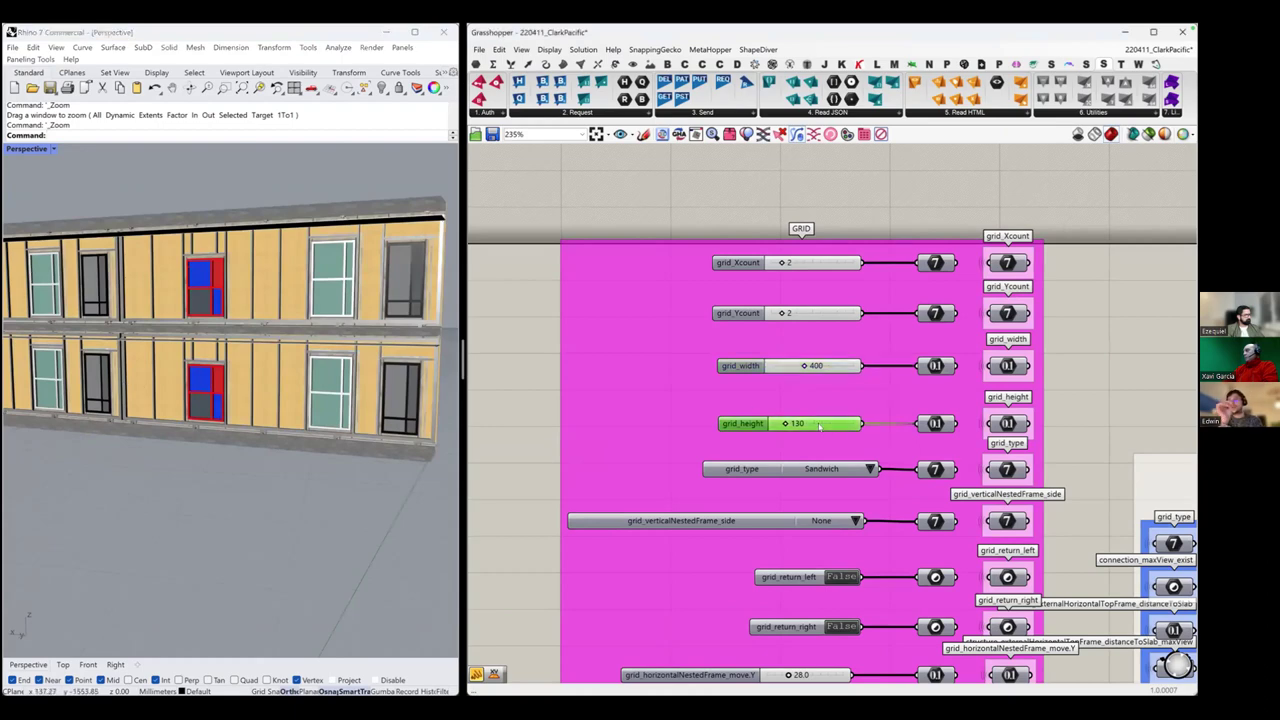
double_click(817, 423)
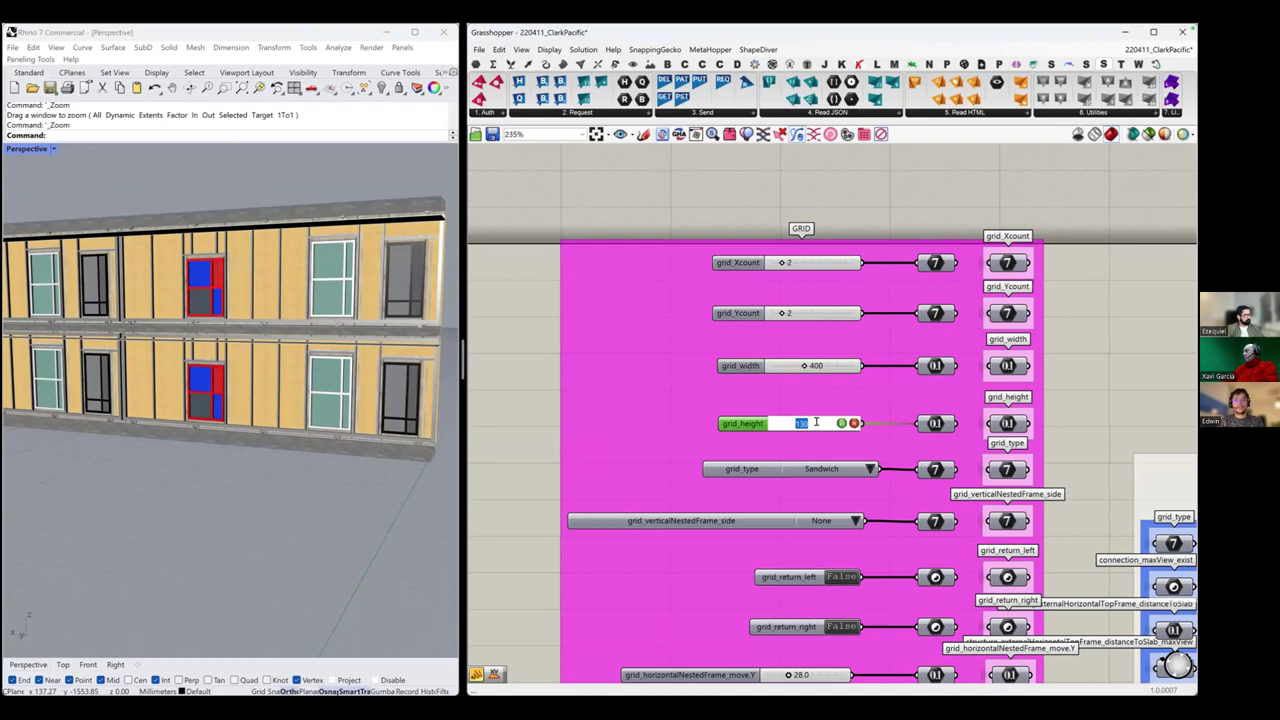
text(200)
key(Return)
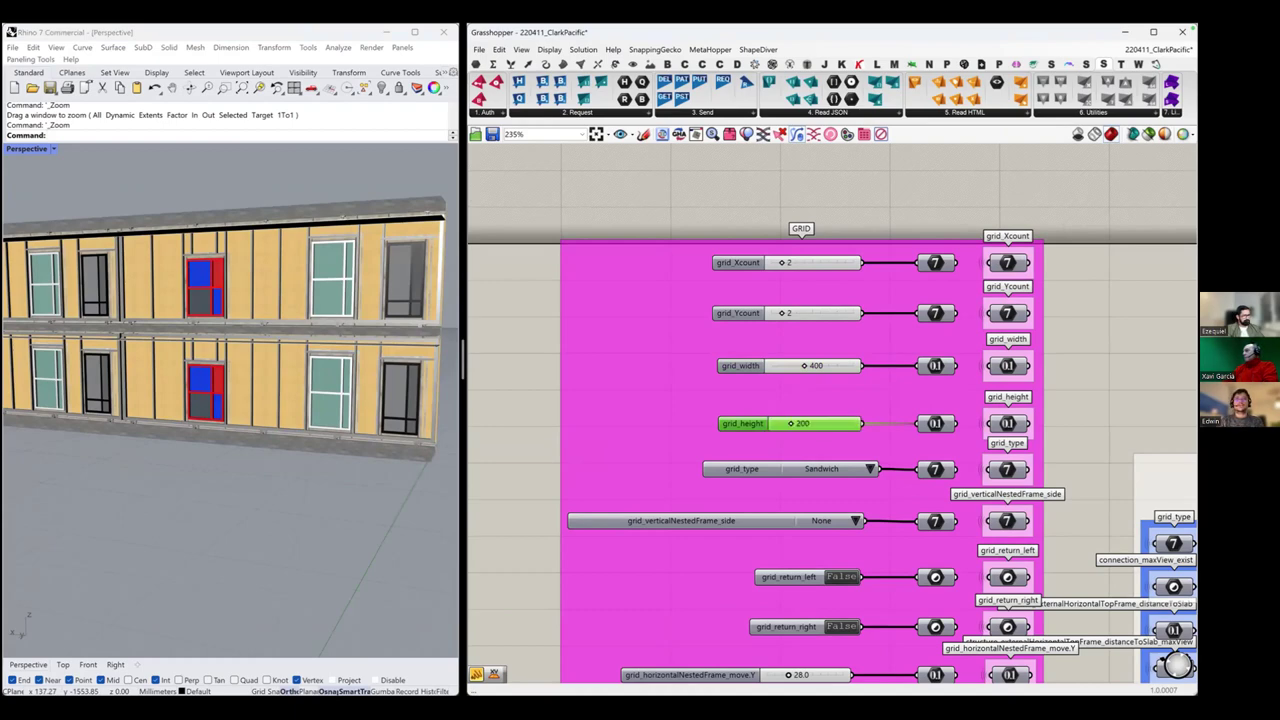
mouse_move(217, 398)
right_down()
mouse_move(114, 386)
mouse_move(200, 398)
right_up()
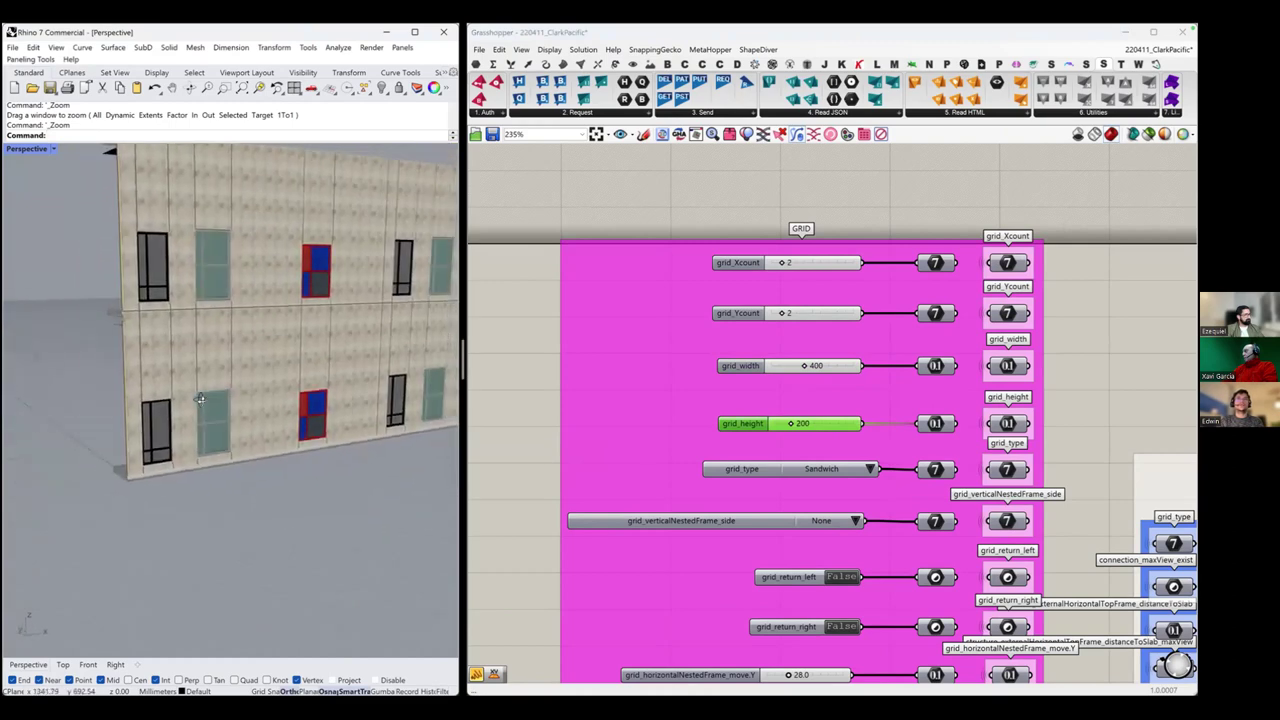
Undo the last grid_height and grid_width changes in the GRID group.
click(761, 219)
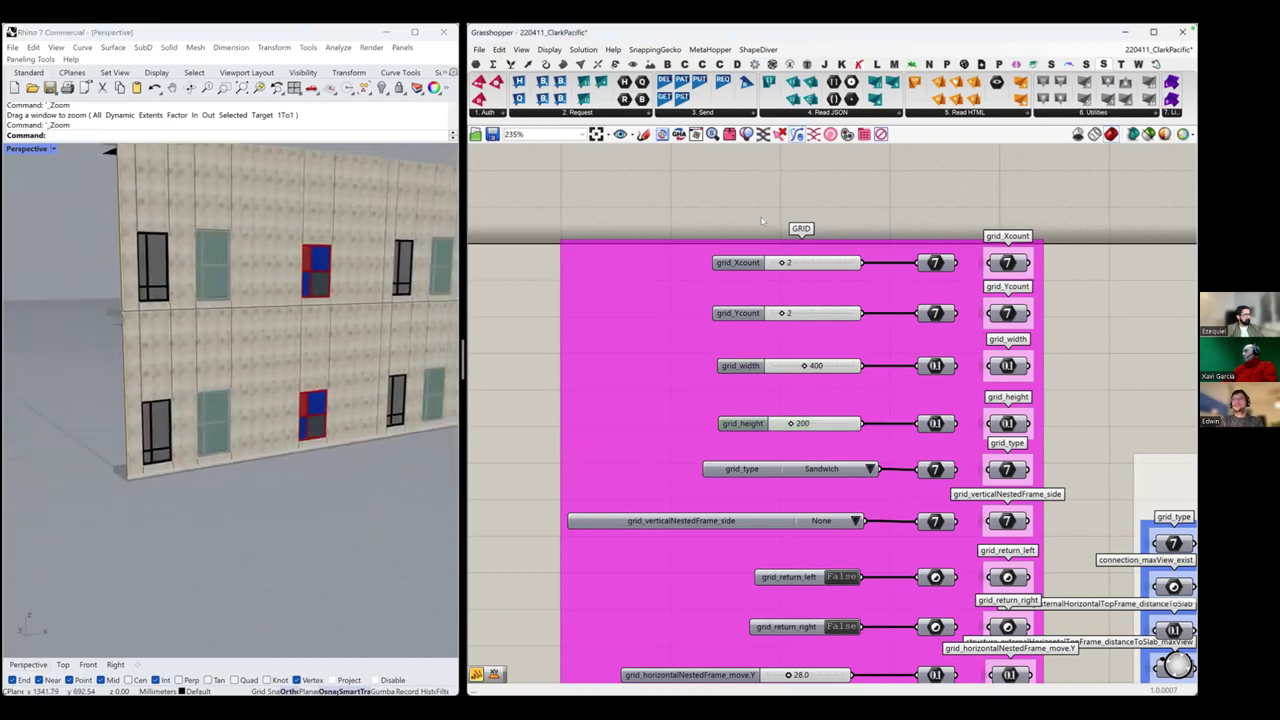
key(ctrl+z)
key(ctrl+z)
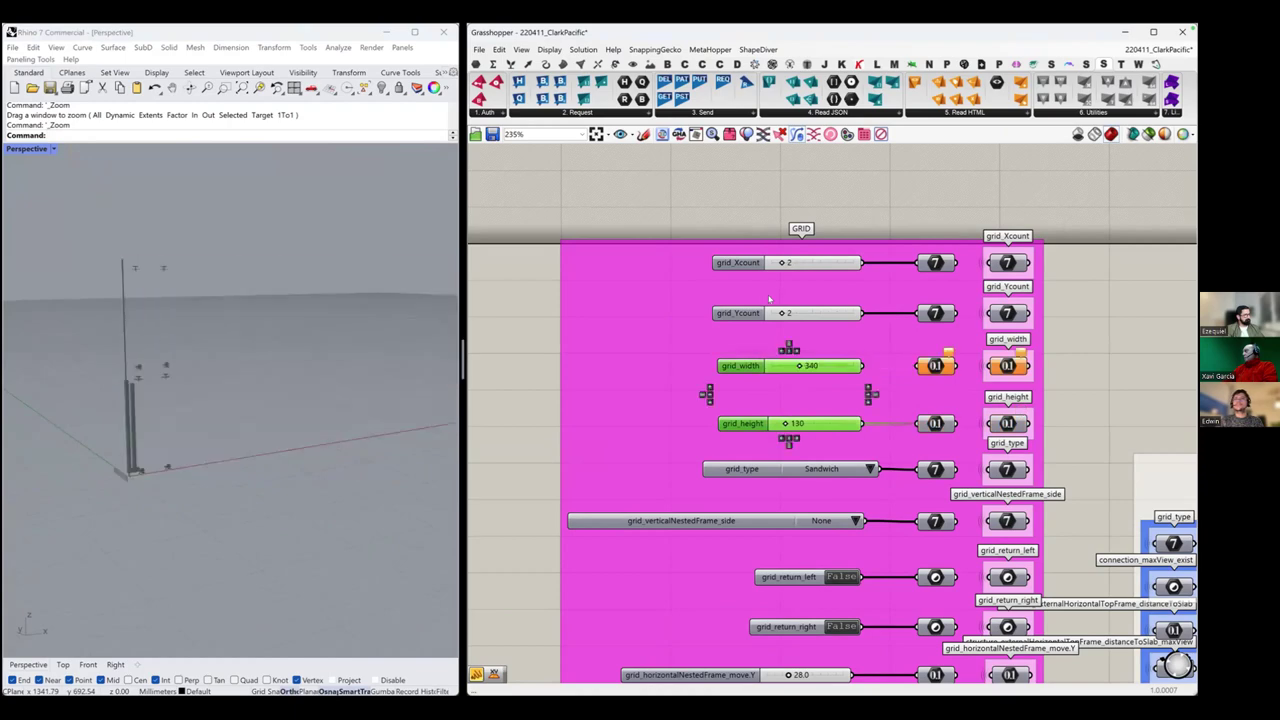
click(734, 230)
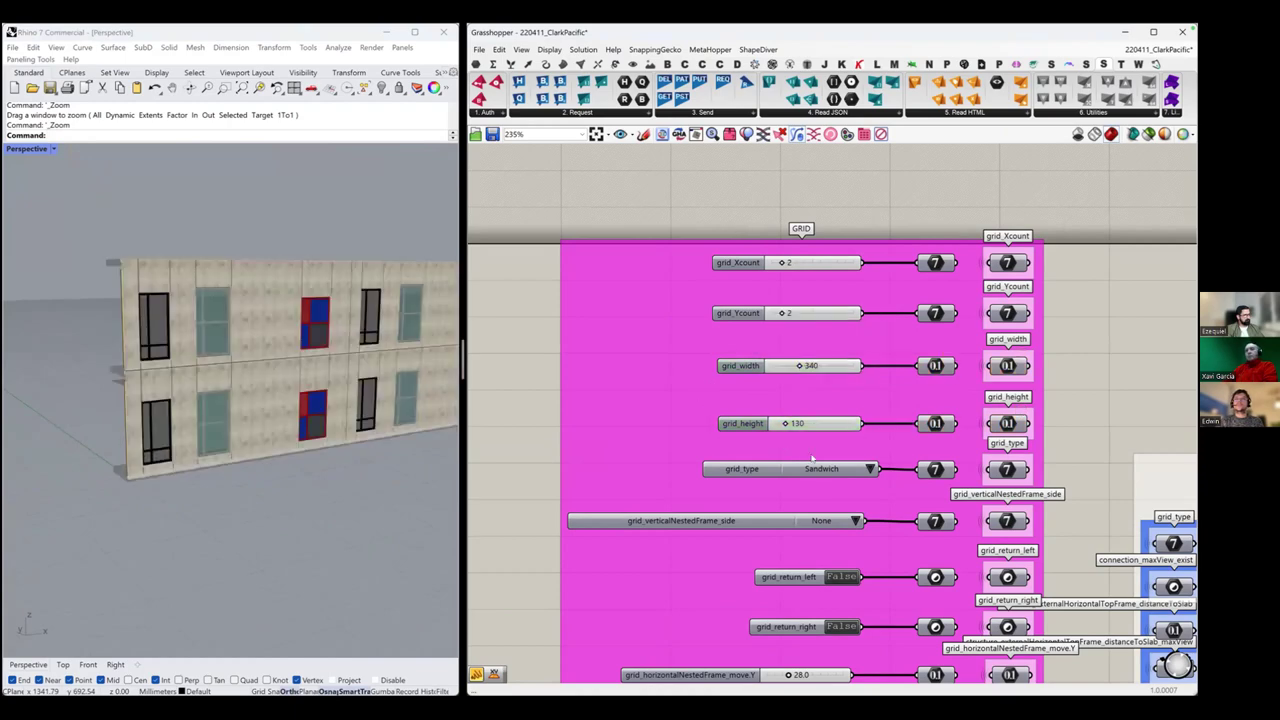
View the slab-to-panel connection from the side, and change grid_type from Sandwich to Bypass.
scroll(869, 418, down, 2)
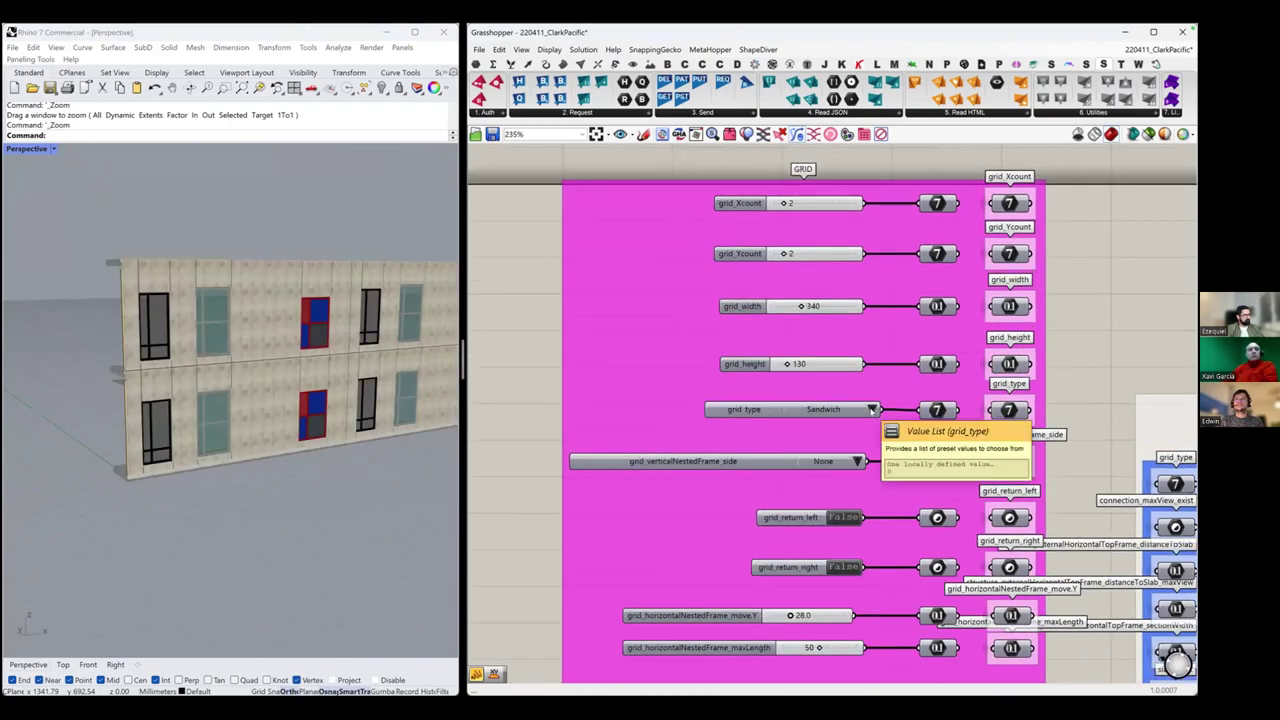
right_drag(230, 360, 335, 360)
scroll(335, 360, up, 6)
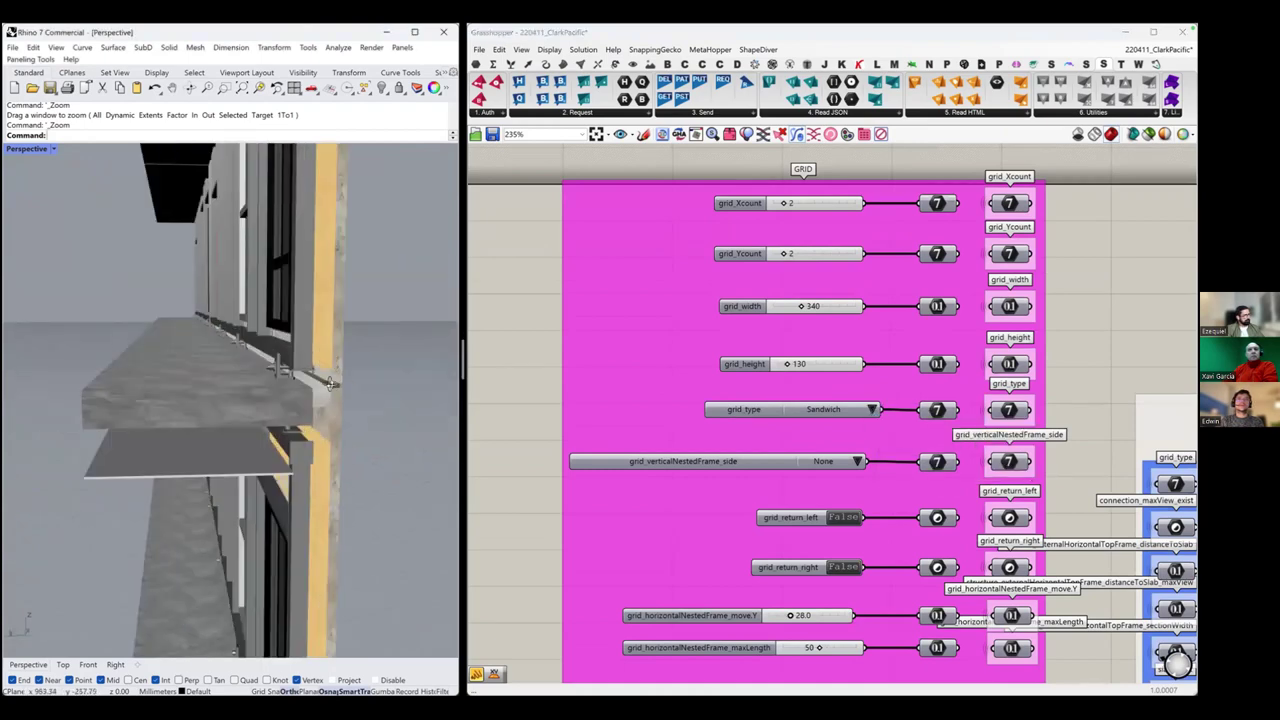
right_drag(235, 364, 243, 364)
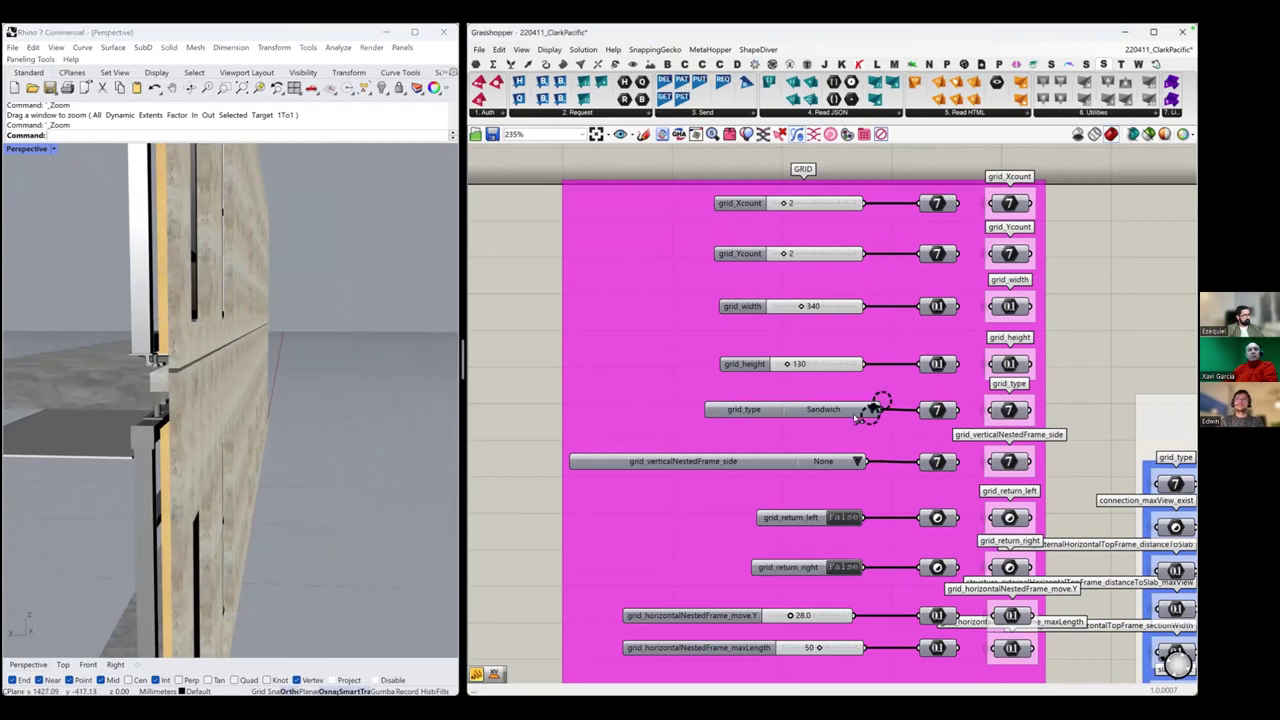
scroll(869, 410, up, 5)
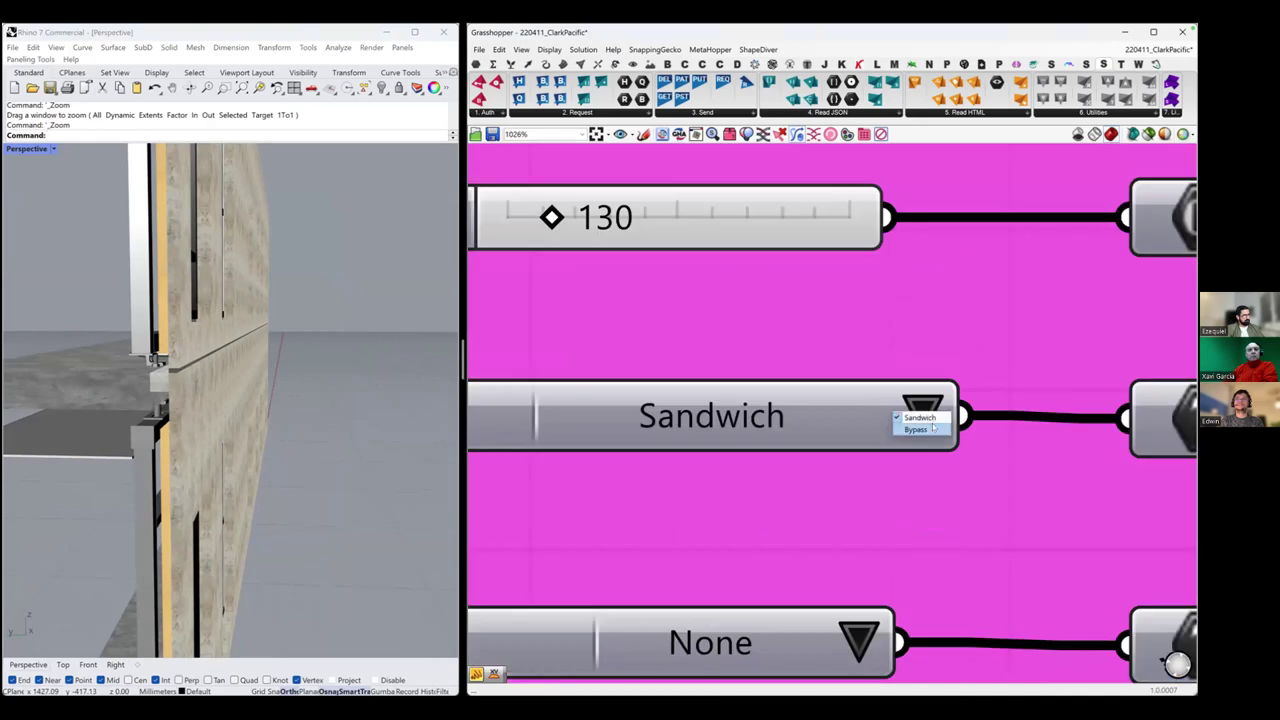
Examine the Bypass facade in Rhino, from the slab edges at the side to the panels and windows at the front.
scroll(322, 378, down, 5)
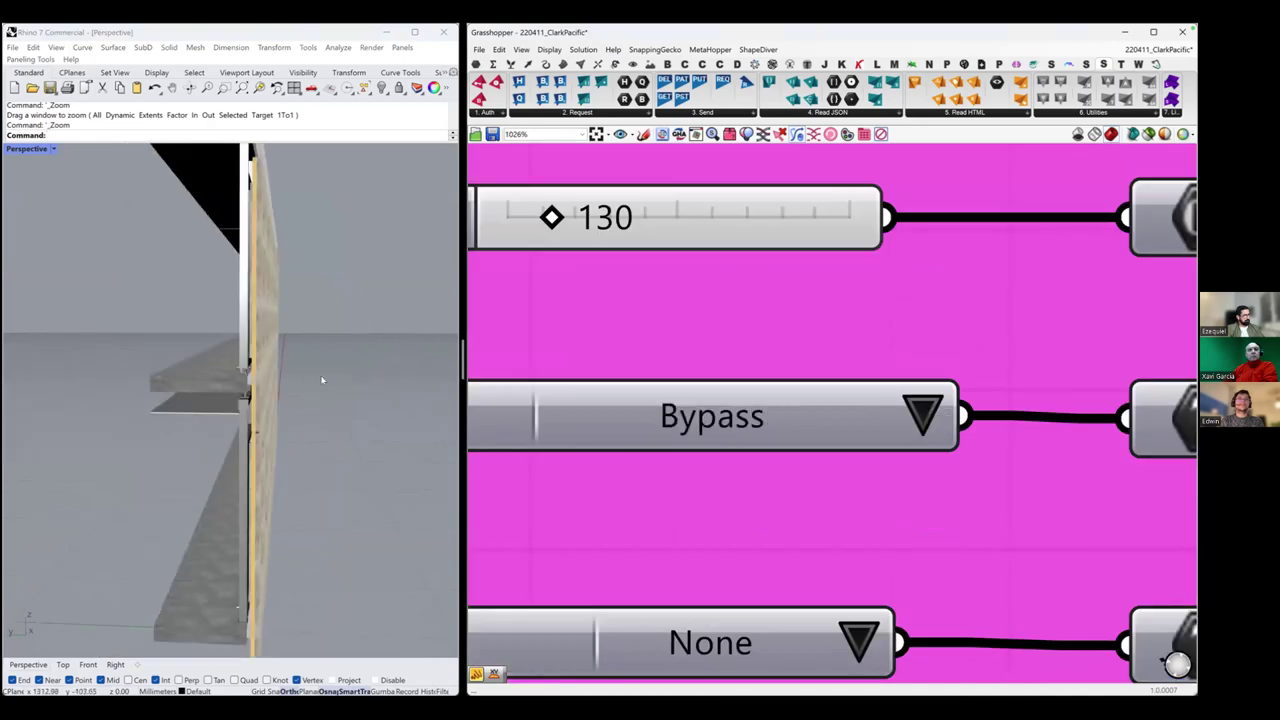
right_drag(322, 378, 103, 340)
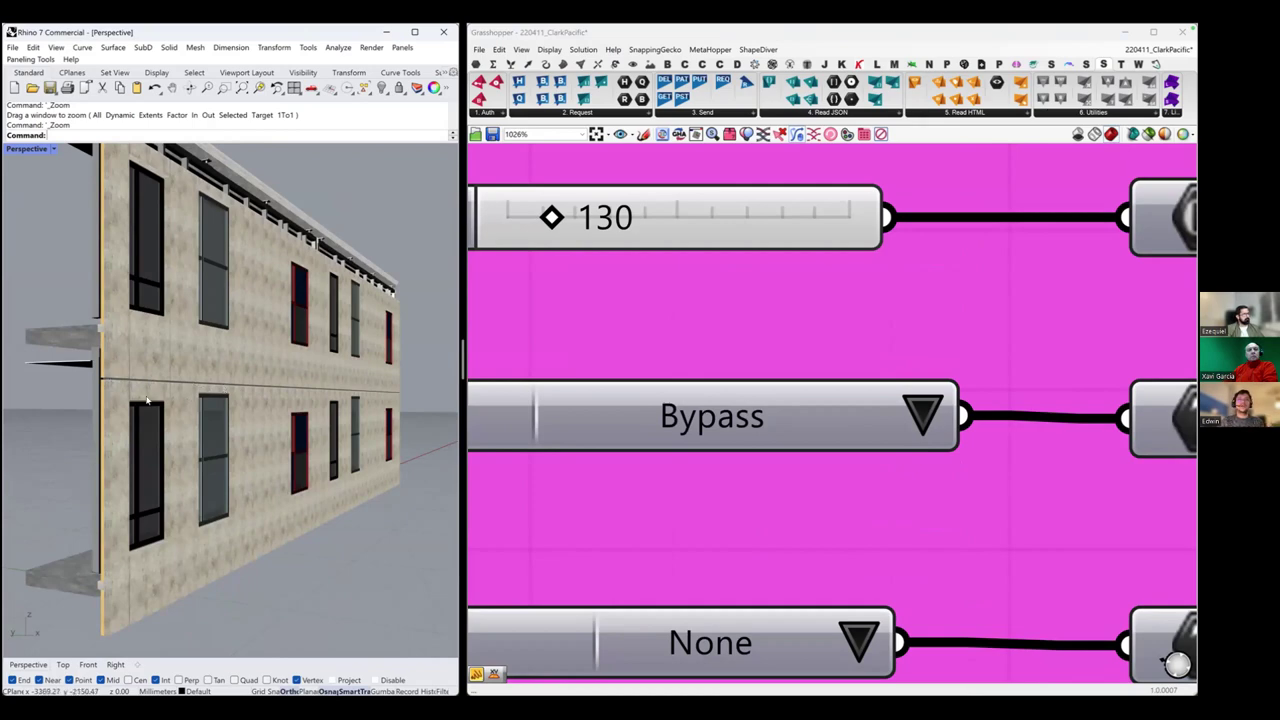
right_drag(137, 371, 22, 372)
scroll(692, 411, down, 3)
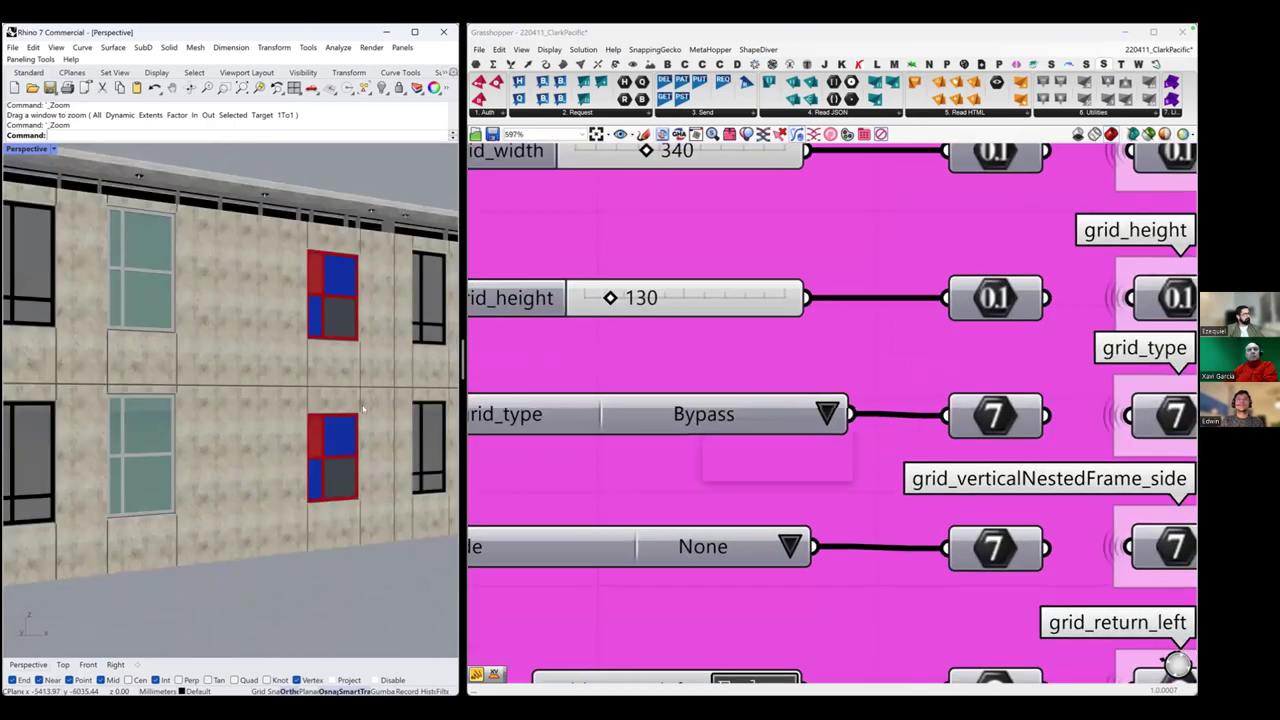
scroll(335, 411, down, 5)
scroll(118, 354, up, 3)
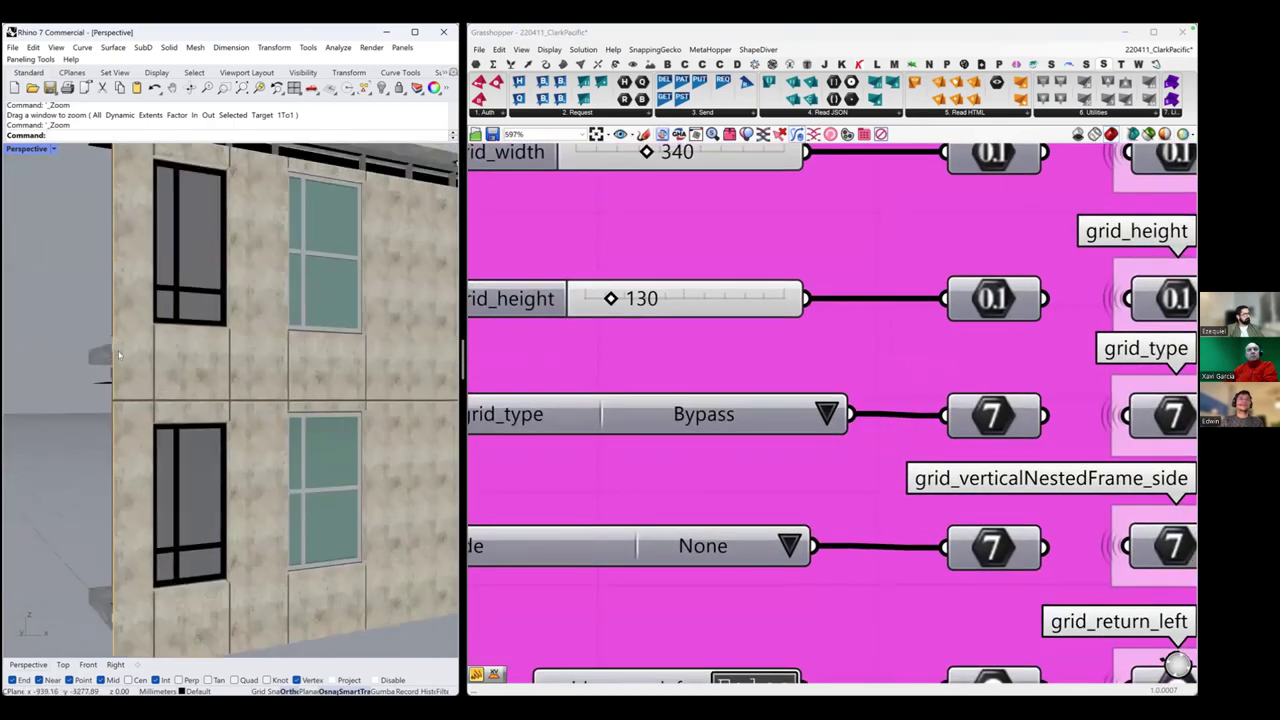
right_drag(128, 290, 160, 303)
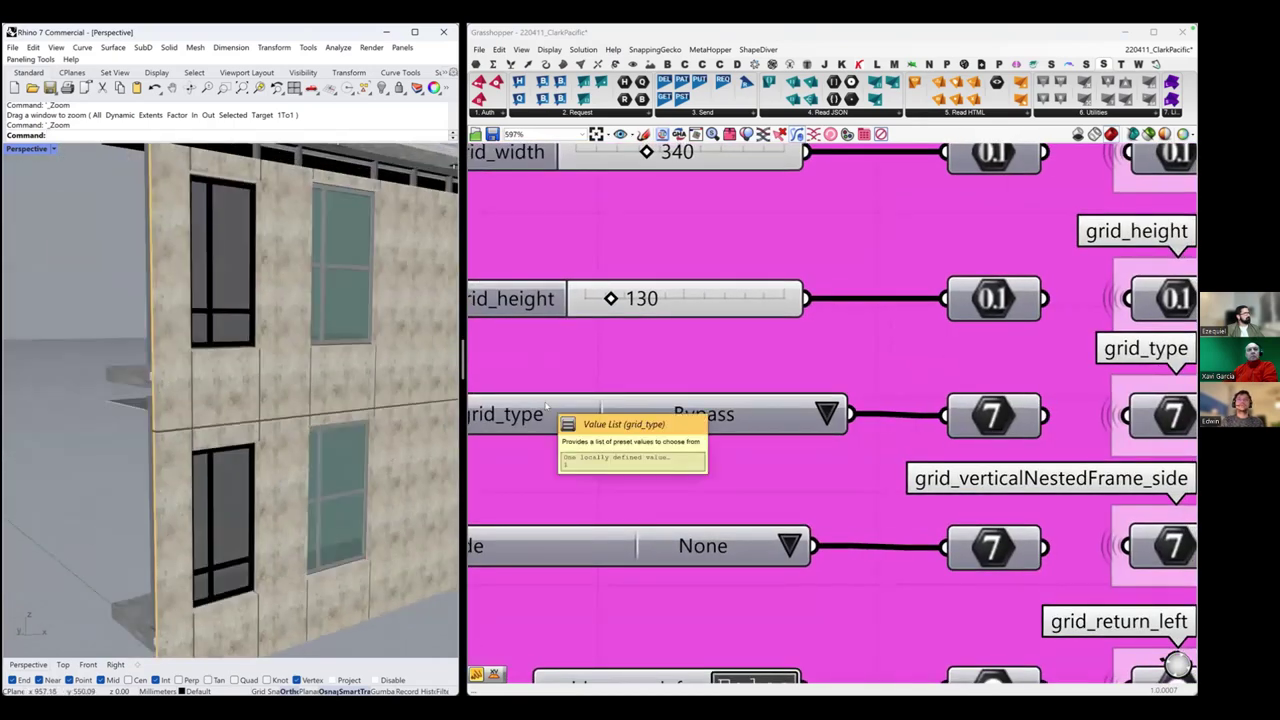
Enter 100 for the grid_horizontalNestedFrame_maxLength slider in the GRID group and check the facade in Rhino.
scroll(703, 413, down, 10)
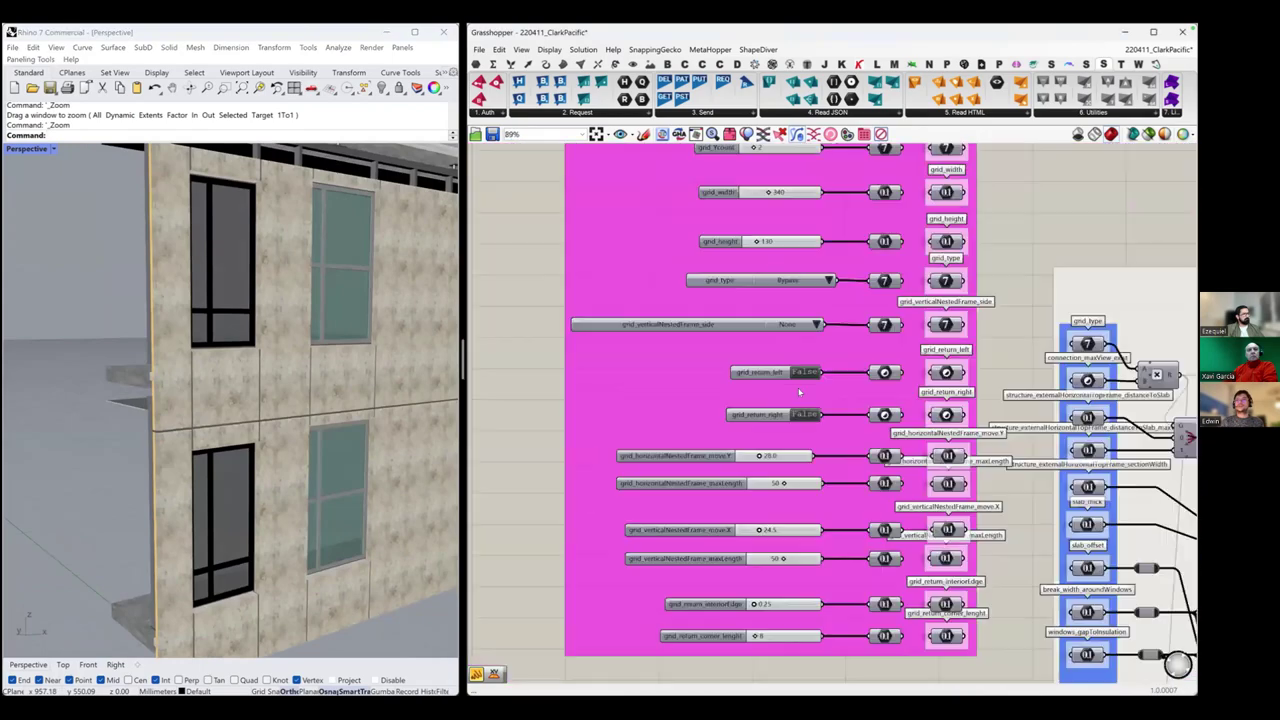
scroll(797, 270, up, 7)
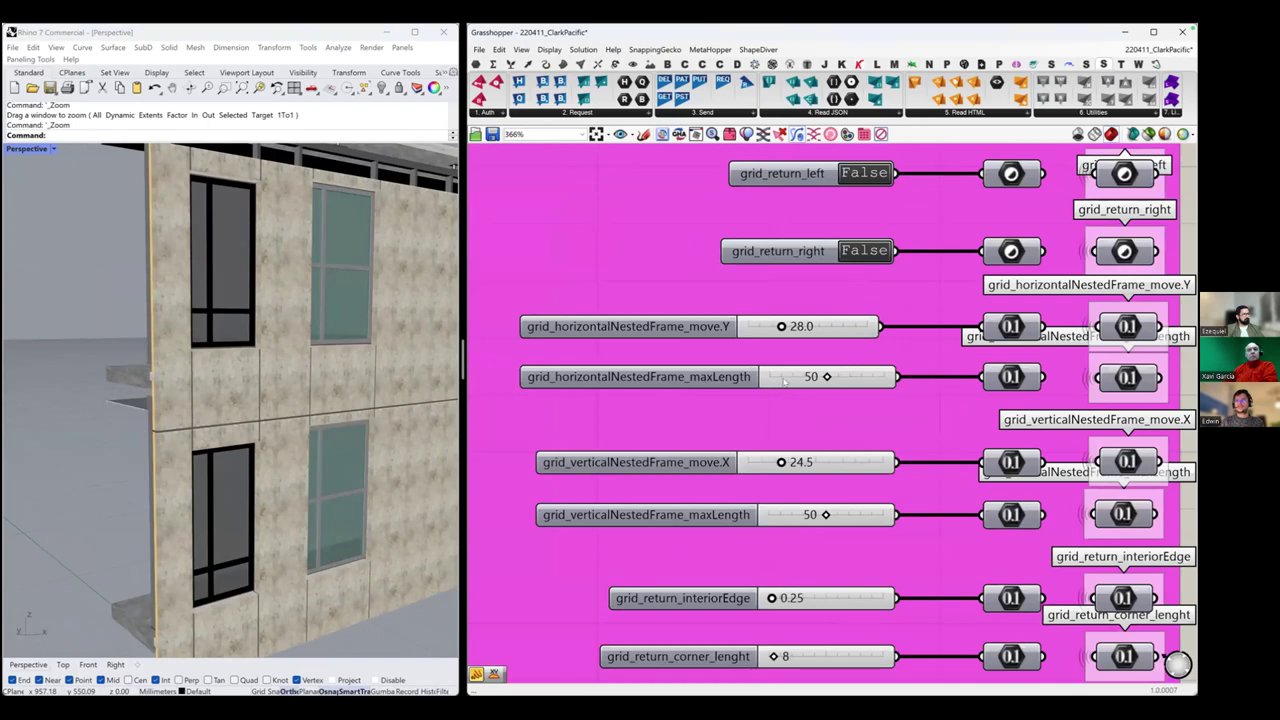
click(786, 377)
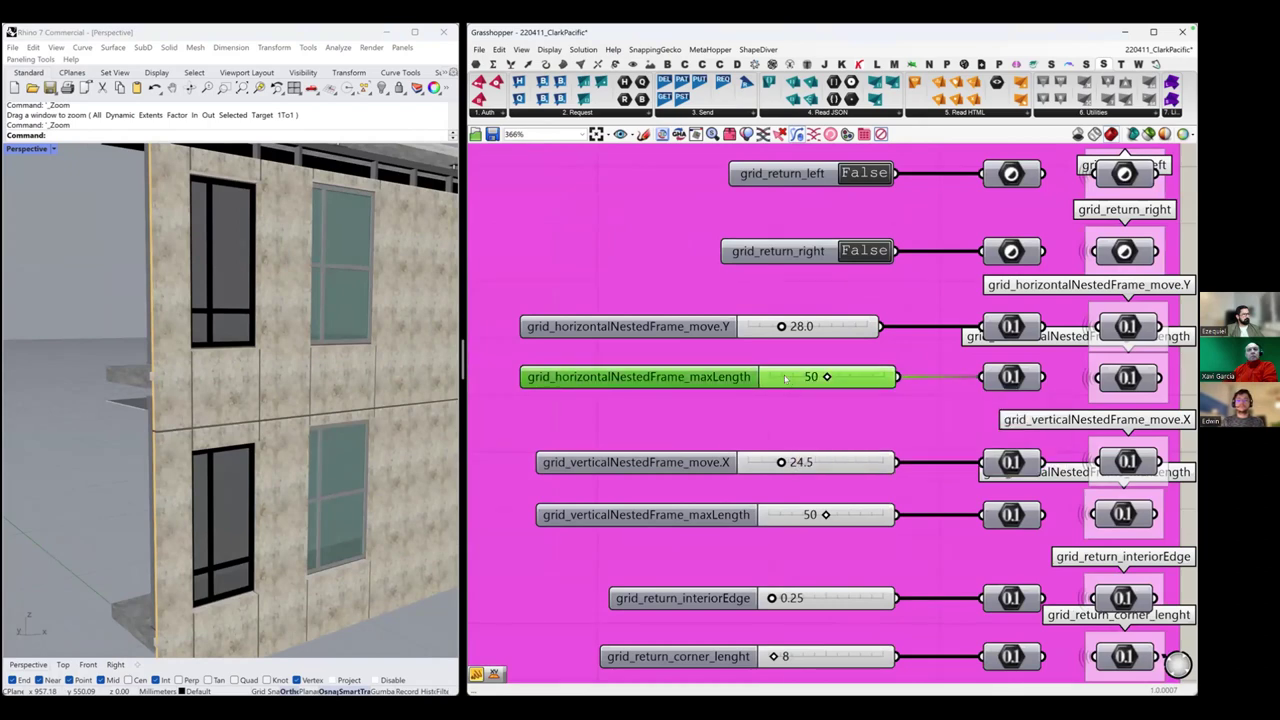
double_click(786, 377)
text(100)
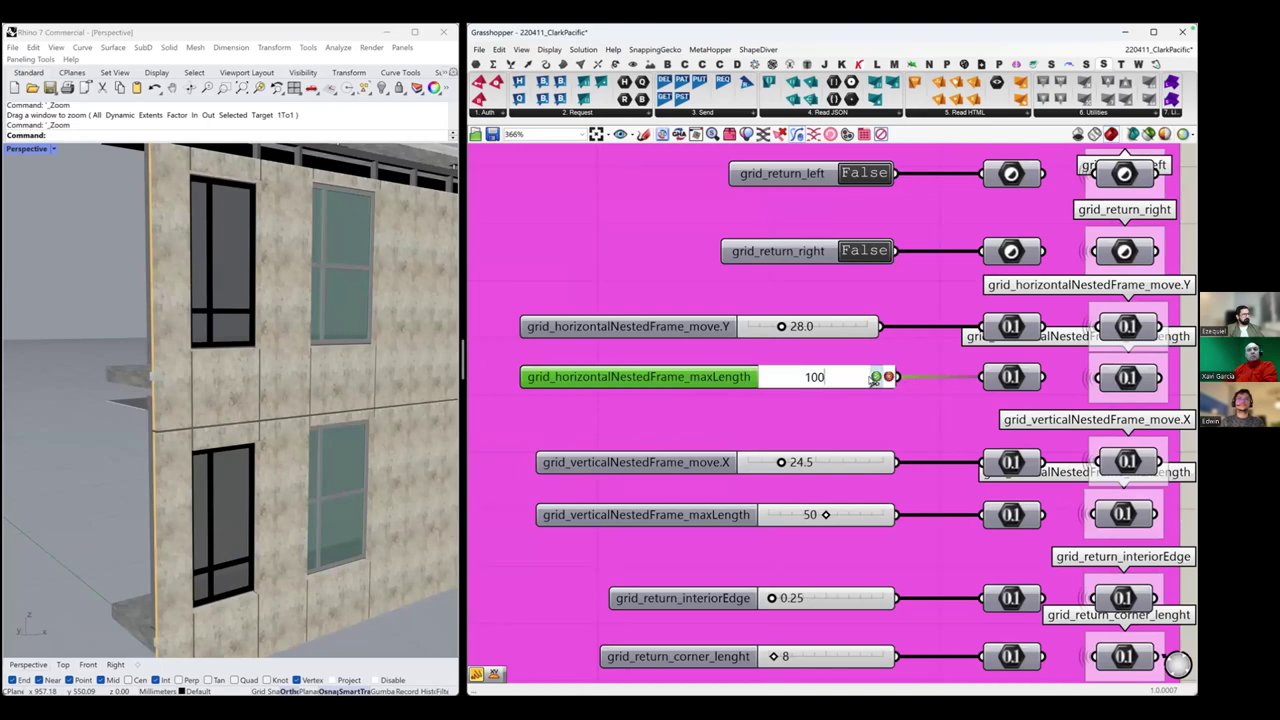
key(Return)
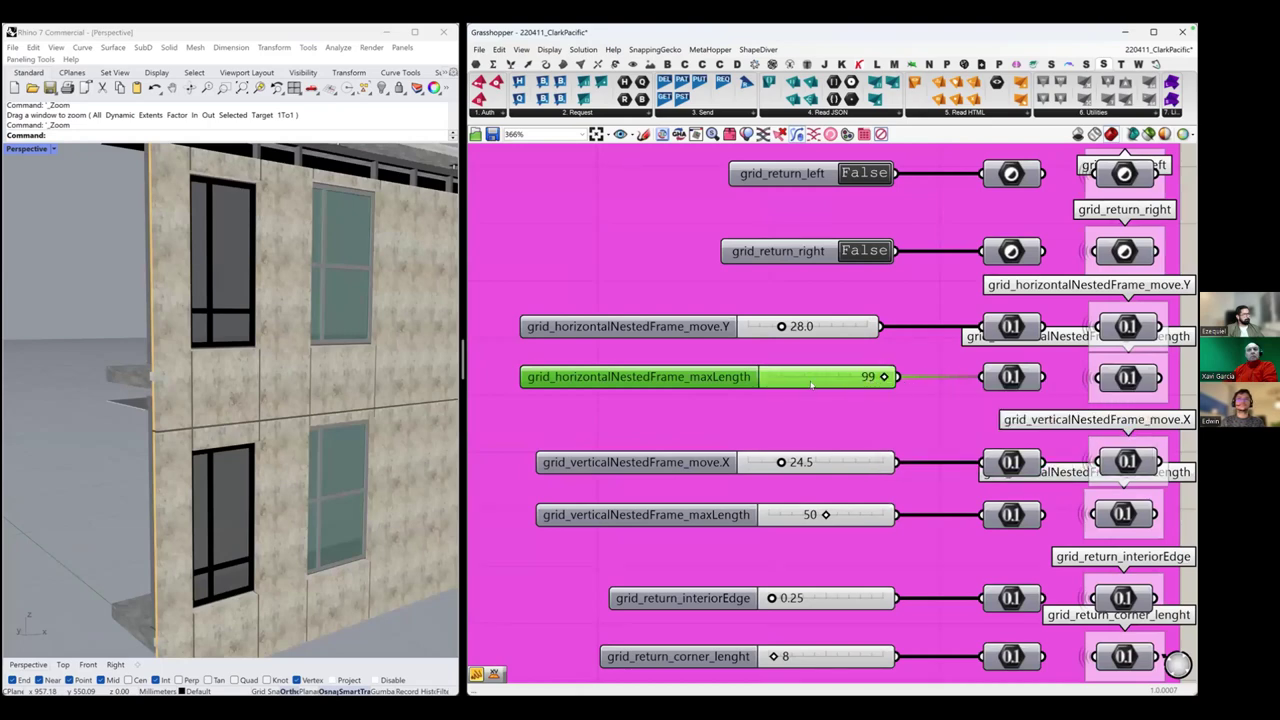
scroll(811, 384, down, 2)
click(323, 477)
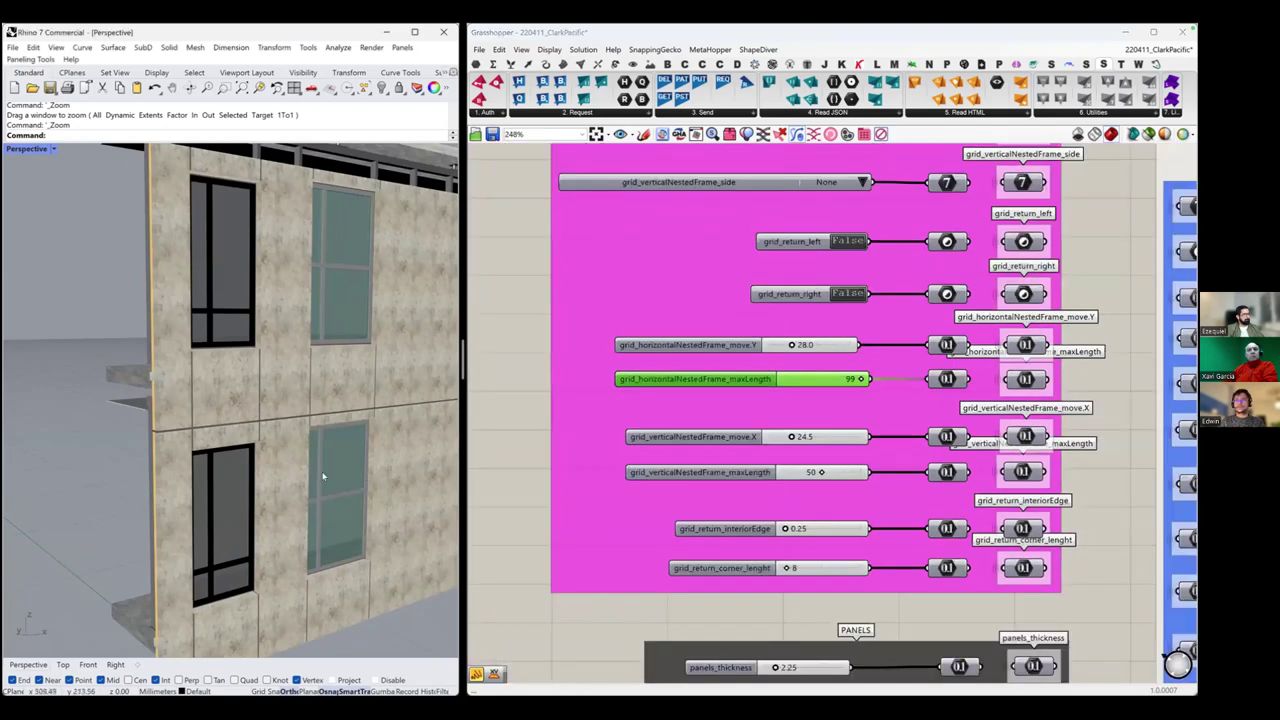
Examine the facade's panels, windows and top framing in Rhino, and the options of grid_verticalNestedFrame_side in the GRID group.
right_drag(322, 477, 316, 477)
right_drag(730, 531, 701, 526)
scroll(187, 435, down, 5)
right_drag(242, 433, 401, 419)
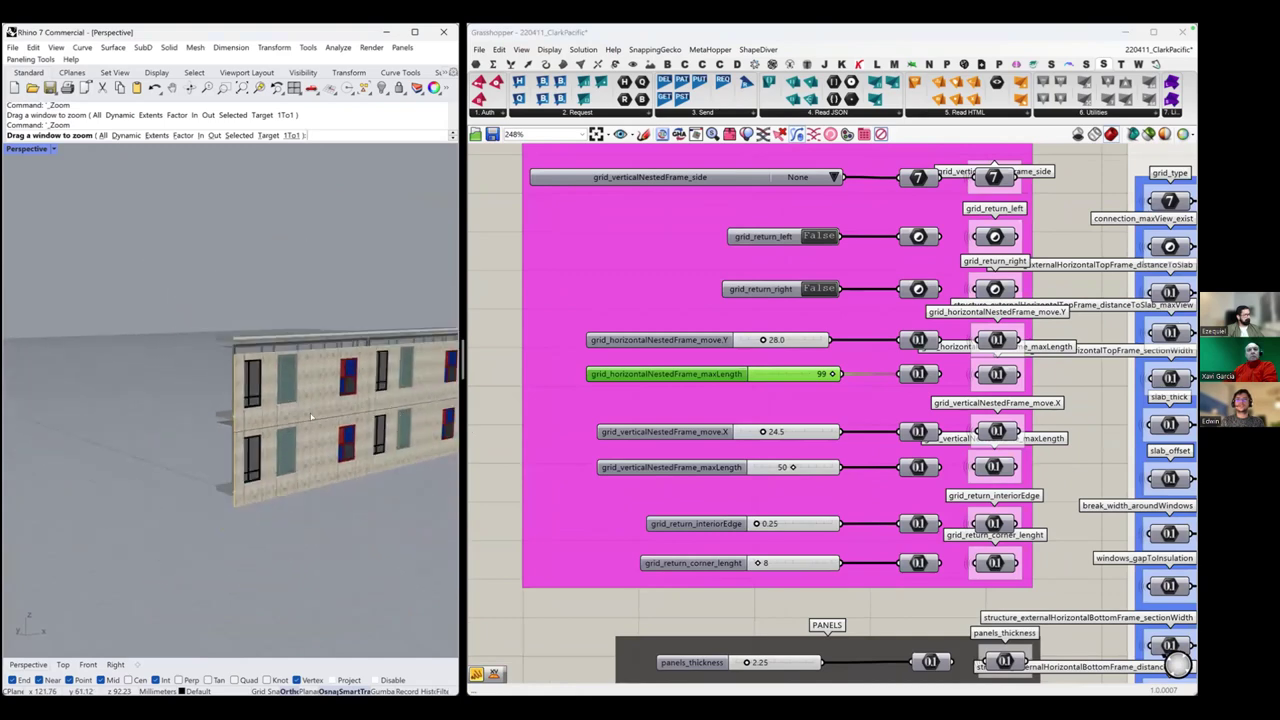
scroll(311, 417, up, 3)
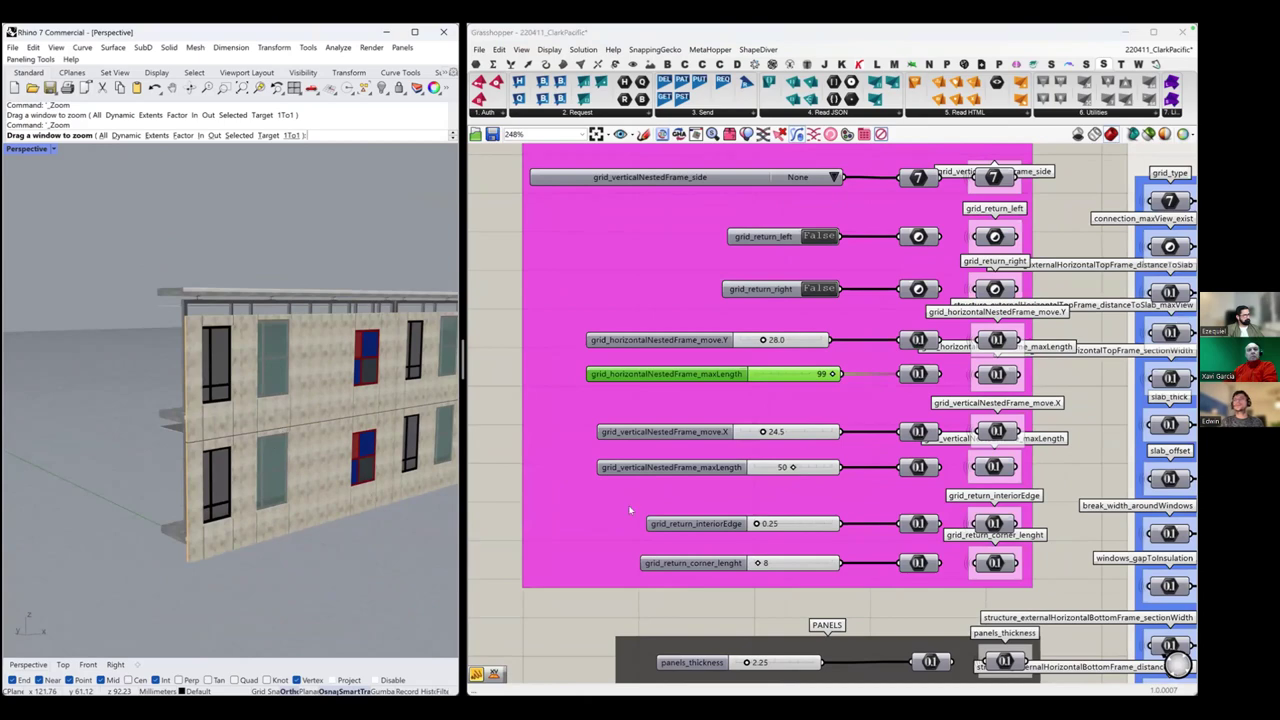
right_drag(630, 510, 632, 608)
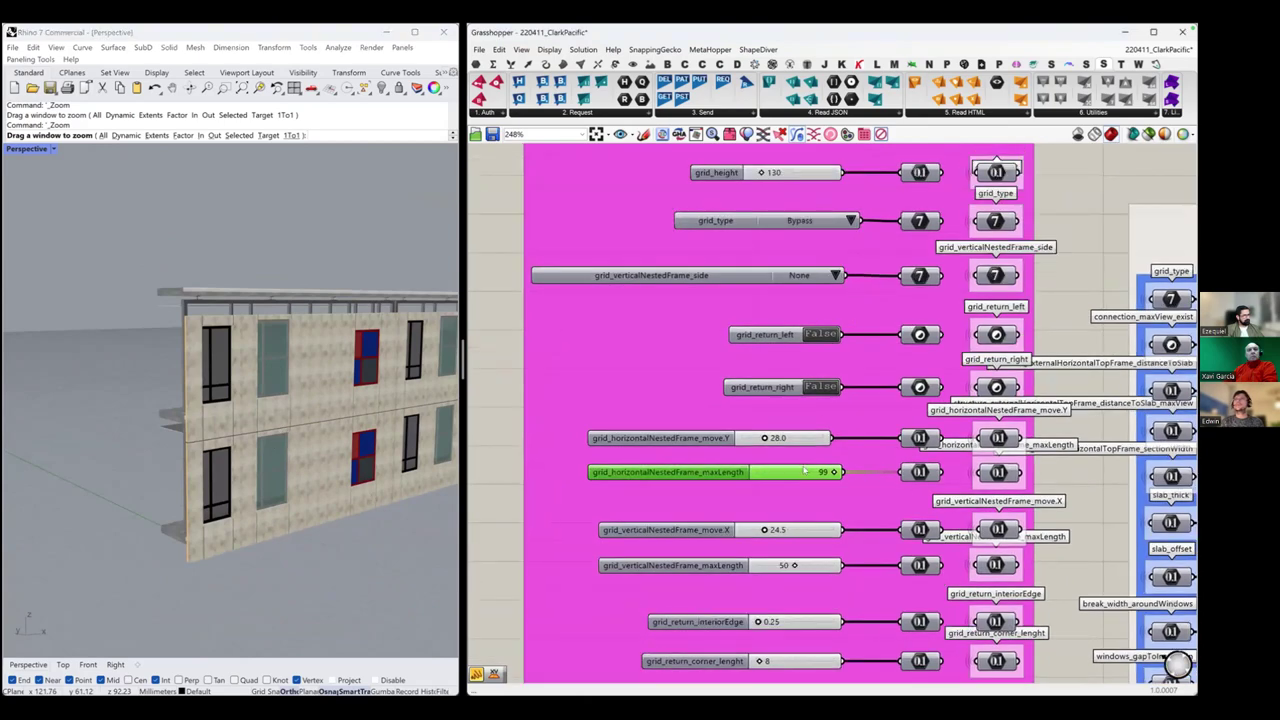
right_drag(839, 310, 840, 397)
click(834, 362)
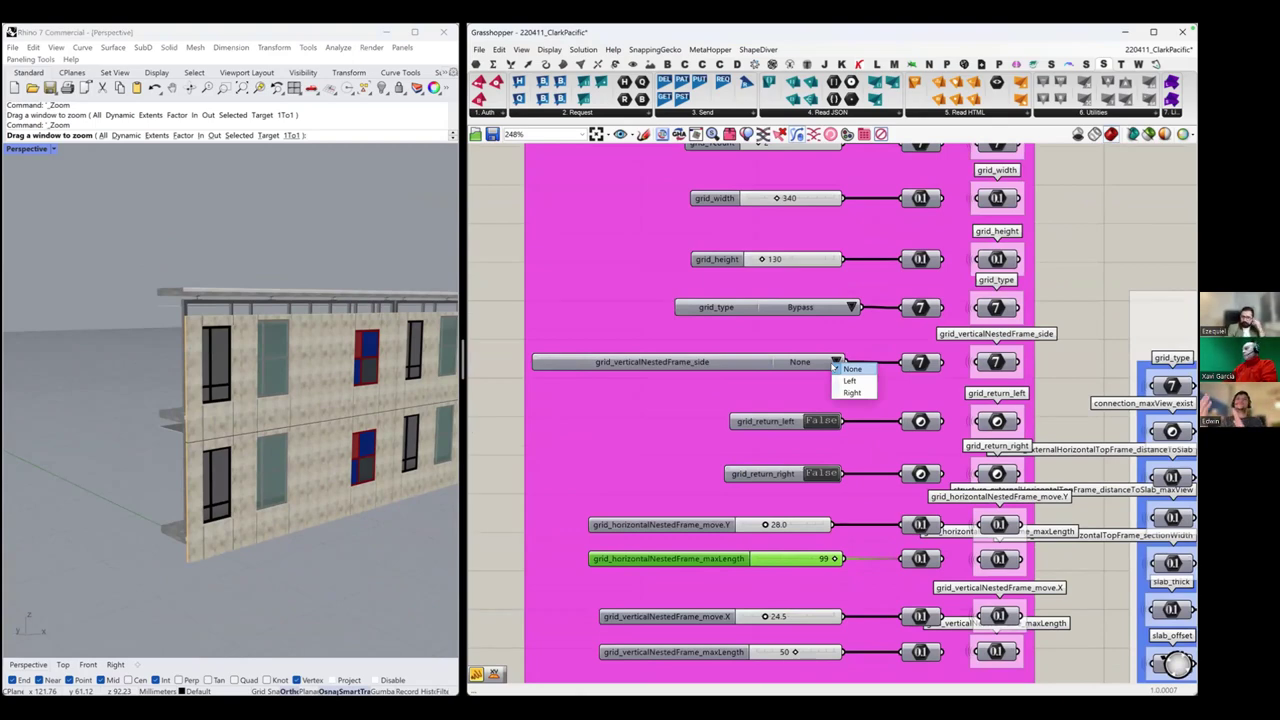
click(380, 331)
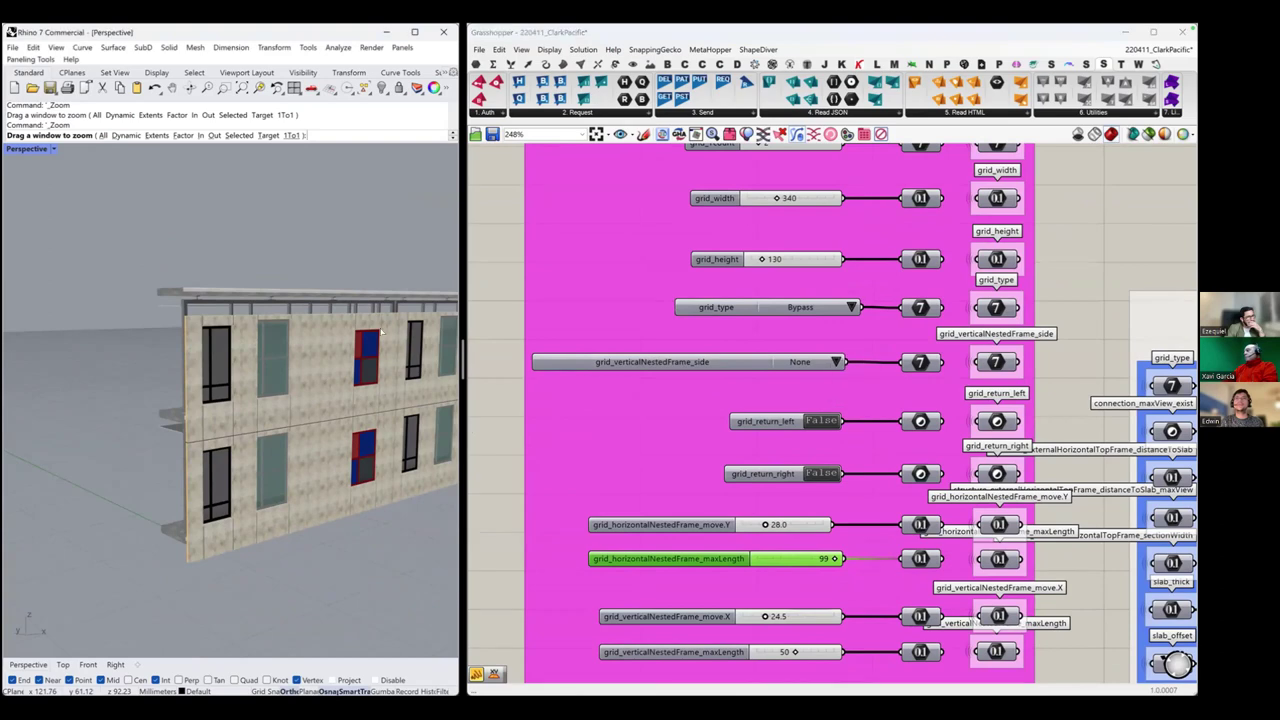
scroll(392, 318, up, 15)
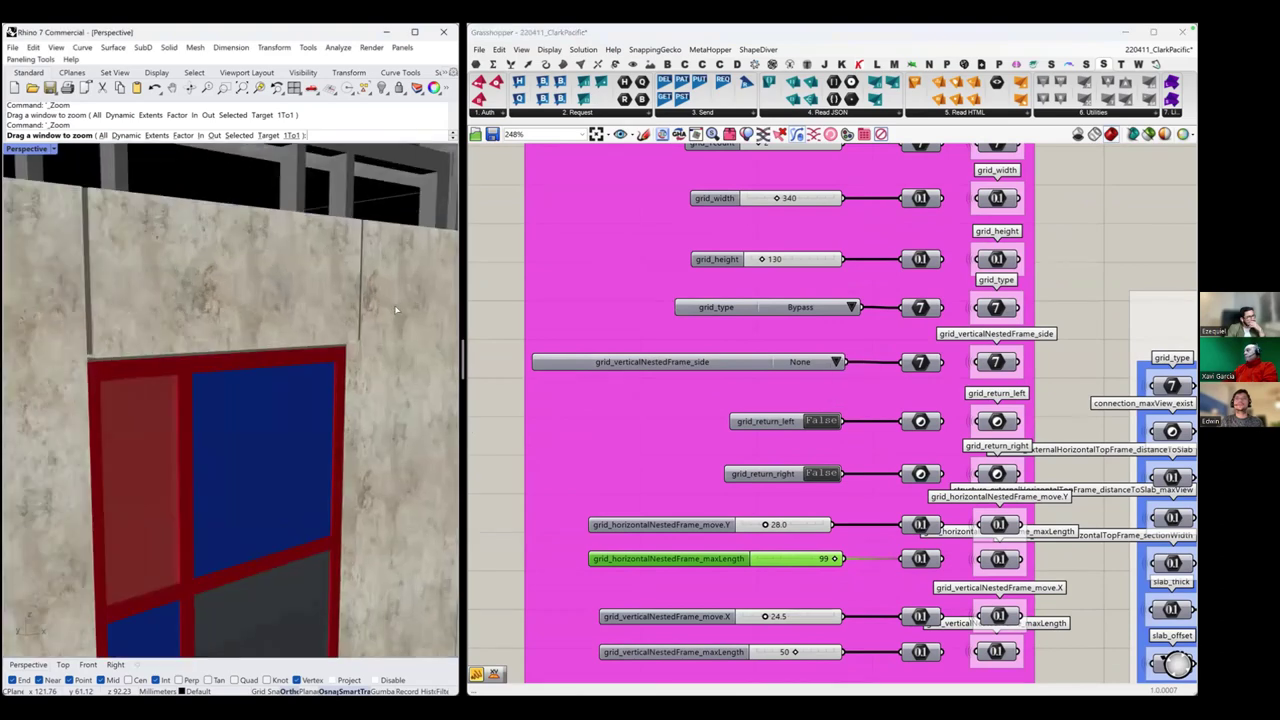
scroll(390, 320, down, 4)
right_drag(390, 320, 366, 320)
scroll(366, 320, down, 5)
scroll(365, 316, down, 8)
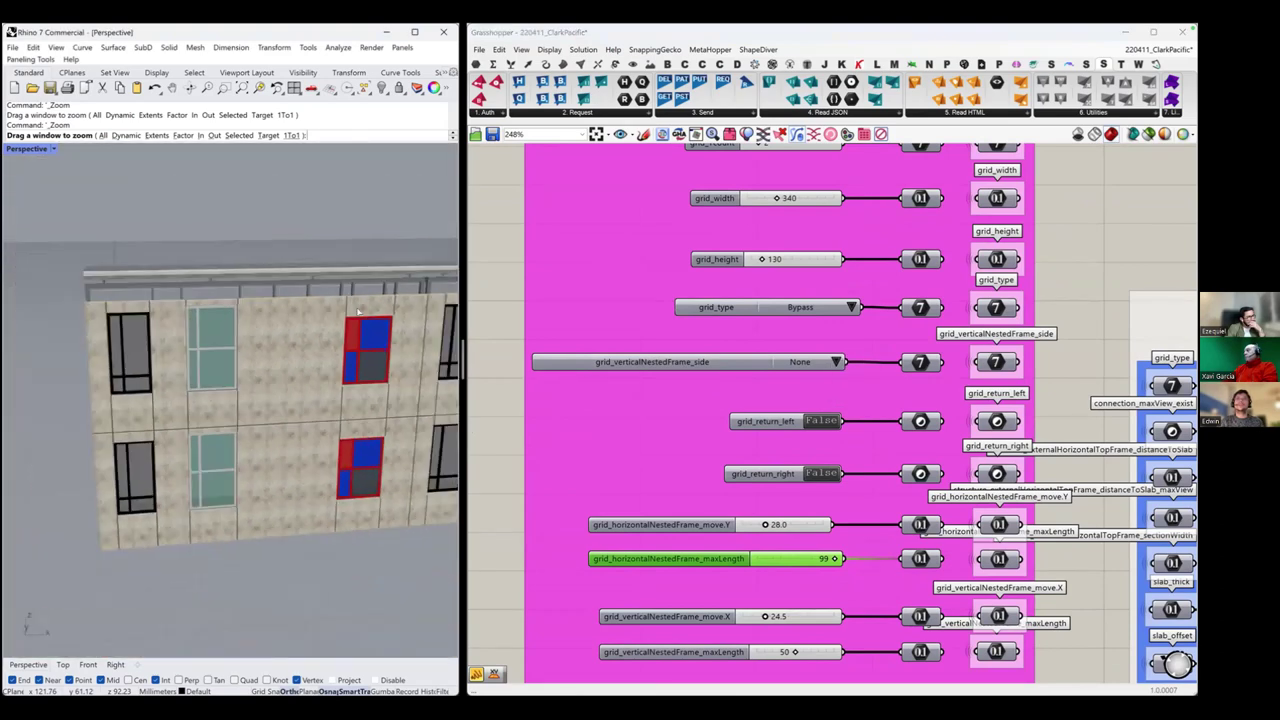
drag(362, 314, 432, 308)
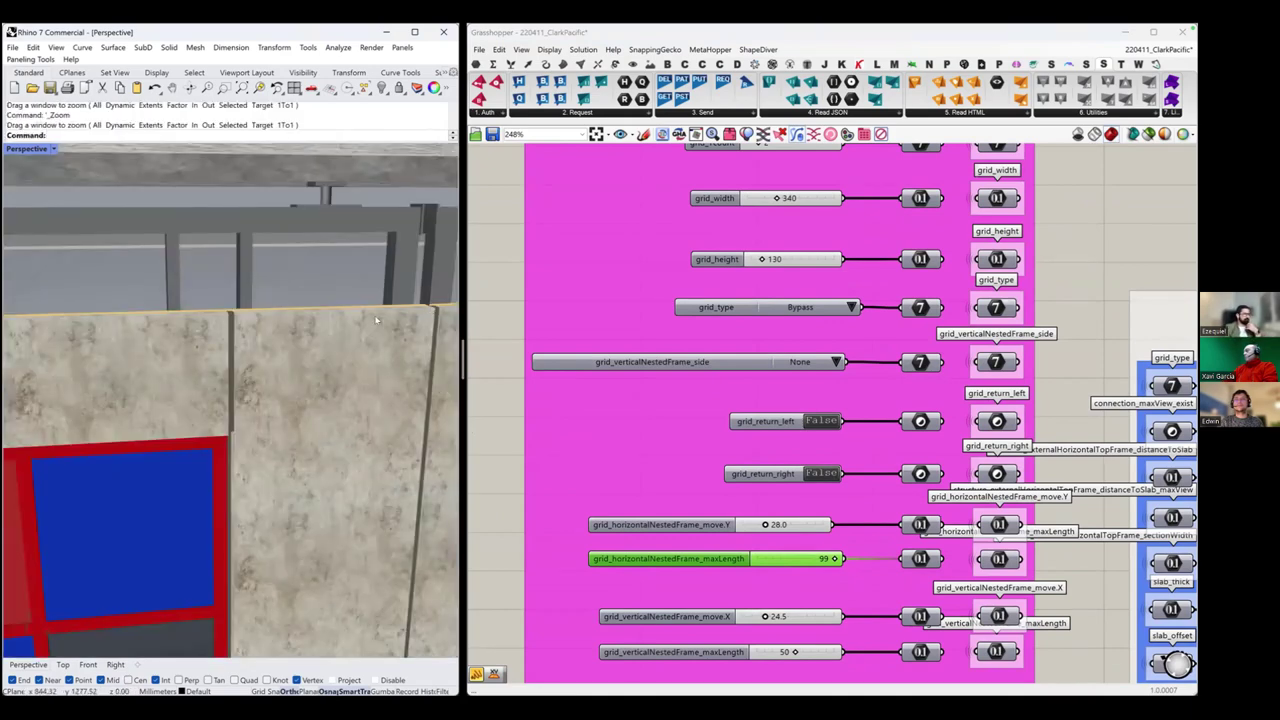
Set grid_verticalNestedFrame_side to Left in the GRID group and view the facade's upper row of panels.
click(826, 362)
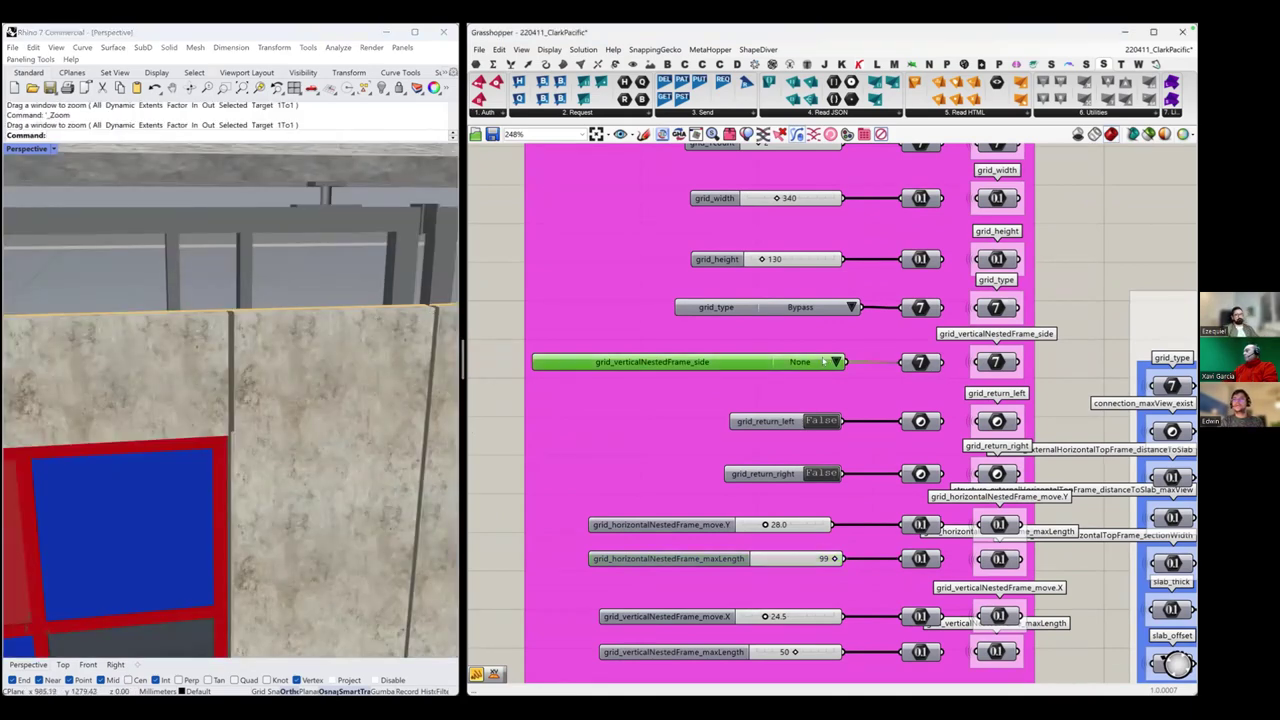
click(836, 362)
click(852, 378)
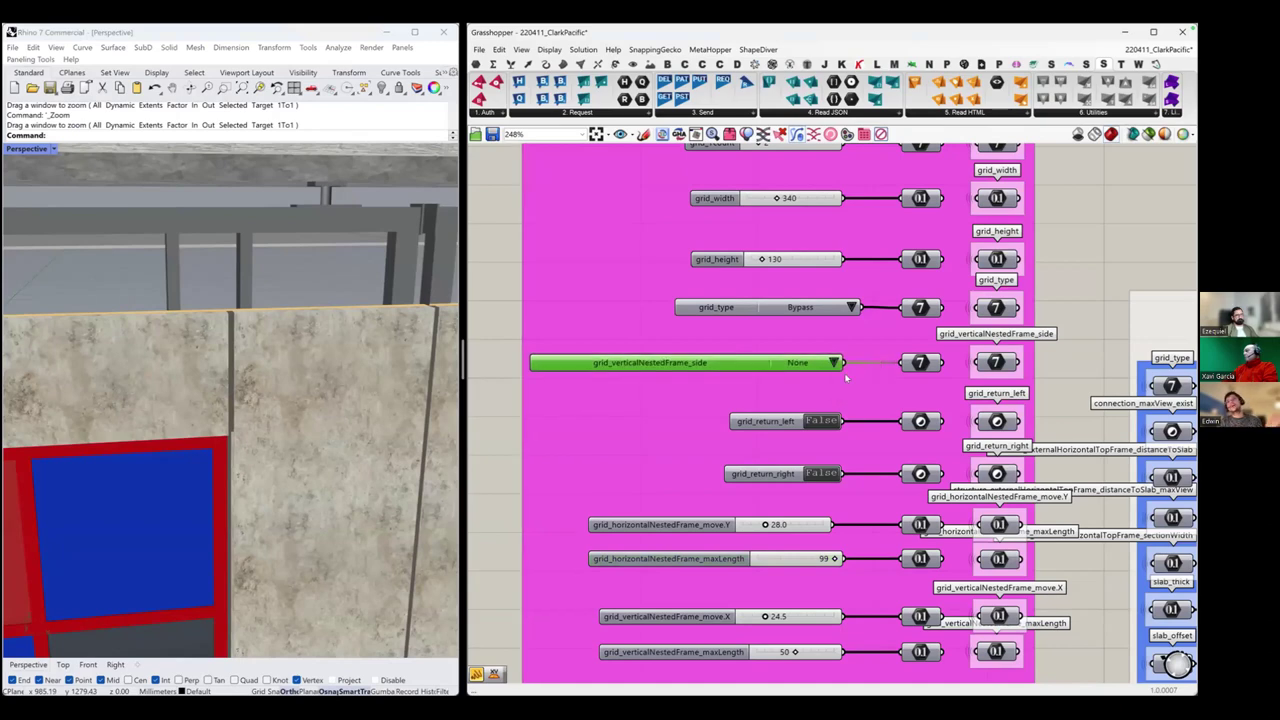
scroll(197, 283, down, 5)
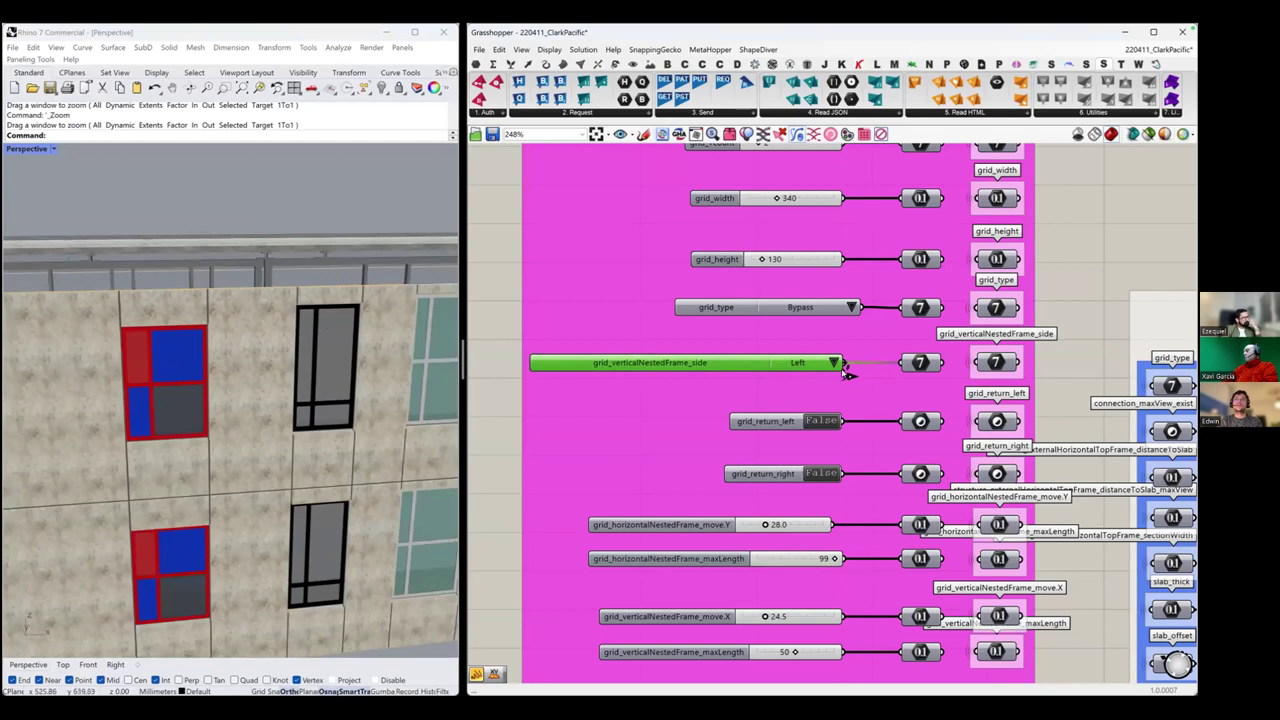
Return grid_verticalNestedFrame_side to None and inspect the joint between neighbouring frames above the panels.
click(840, 365)
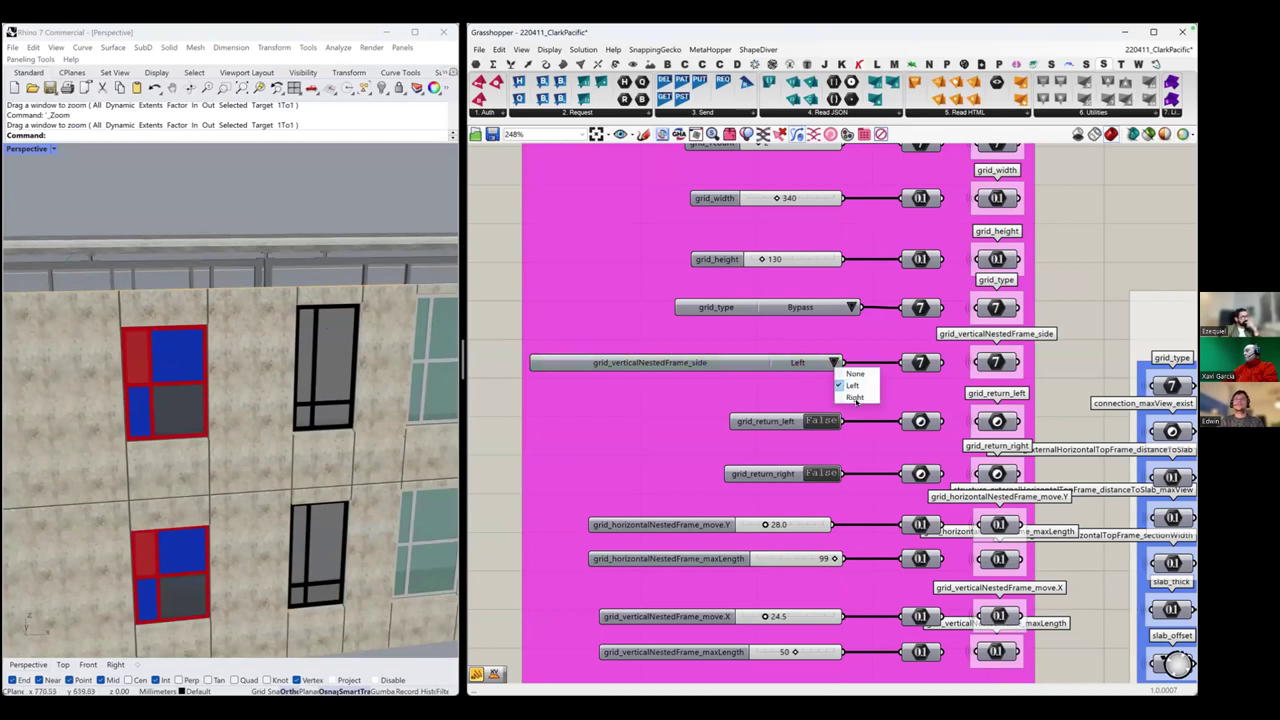
click(855, 374)
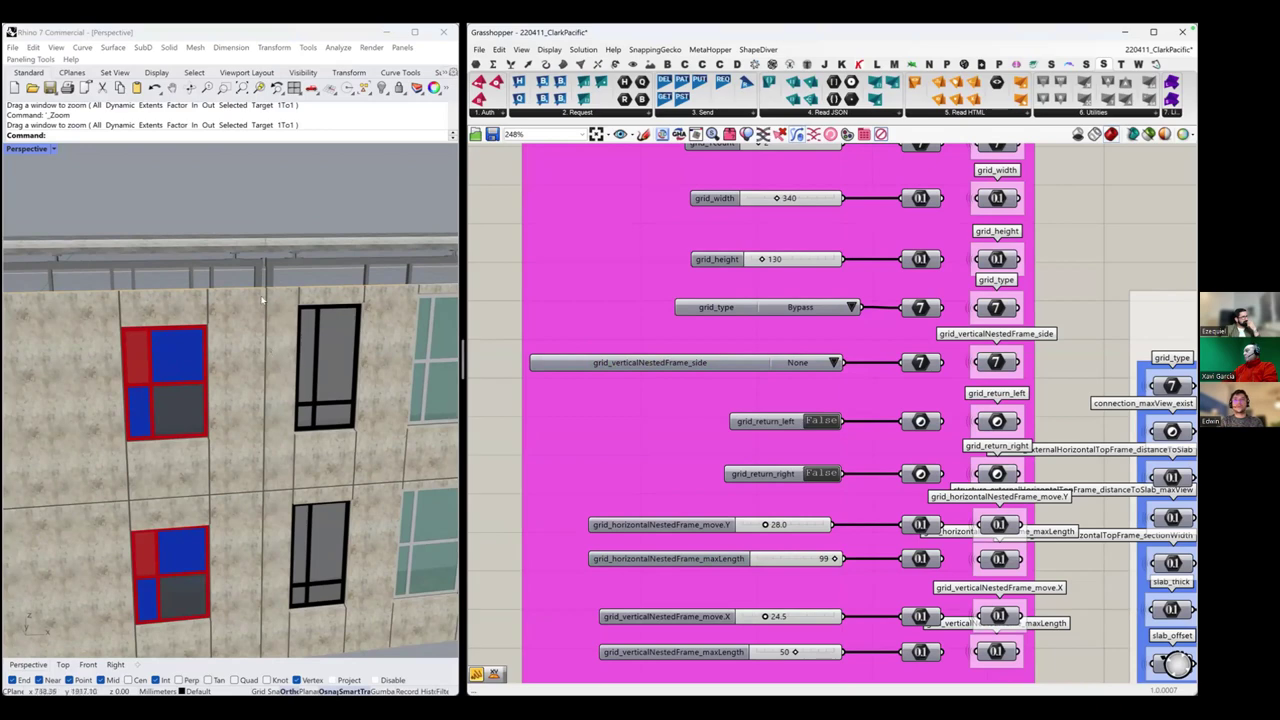
scroll(264, 262, up, 2)
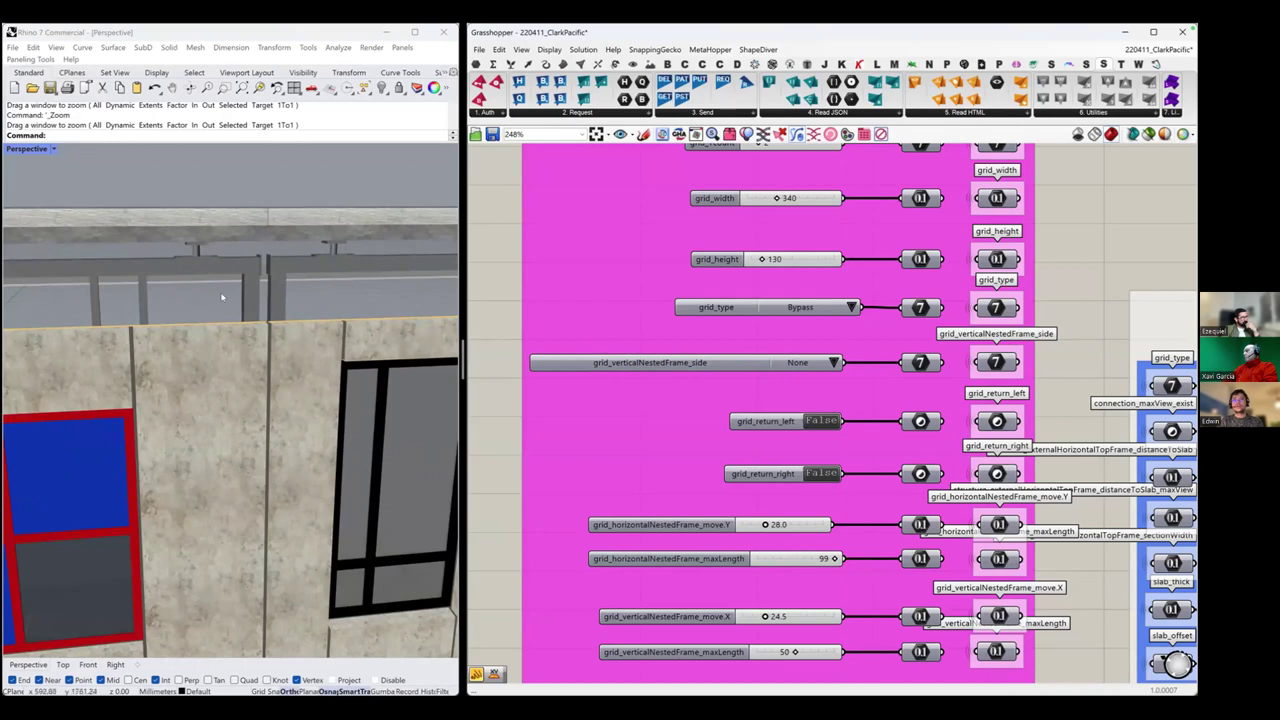
Change grid_verticalNestedFrame_side from None to Left and compare the frame joint beside the black-framed window.
click(833, 362)
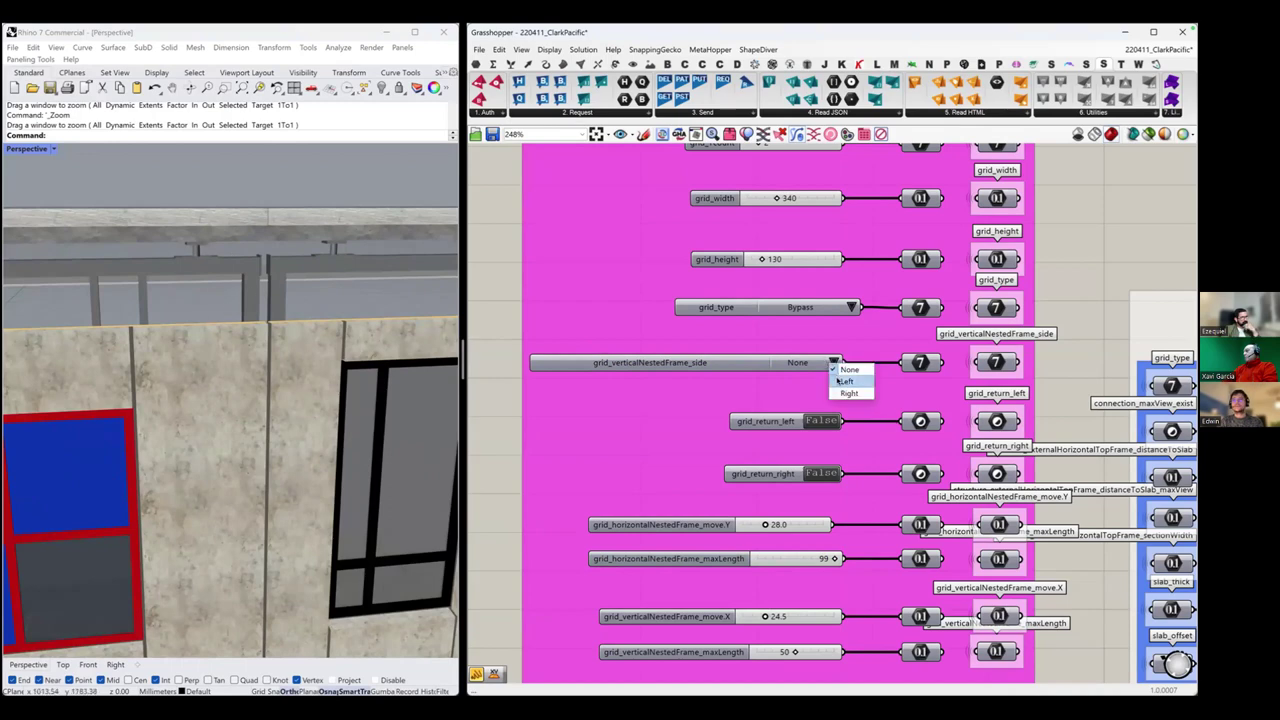
click(845, 381)
scroll(187, 229, down, 2)
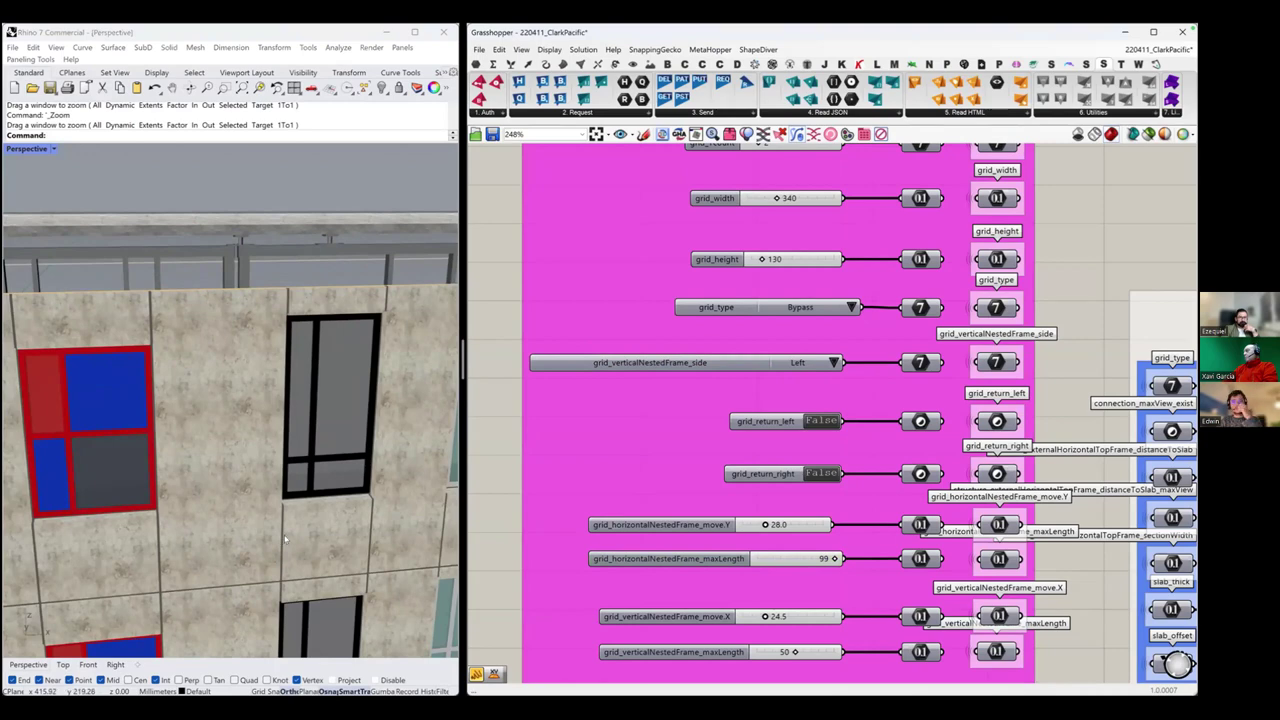
scroll(286, 480, down, 3)
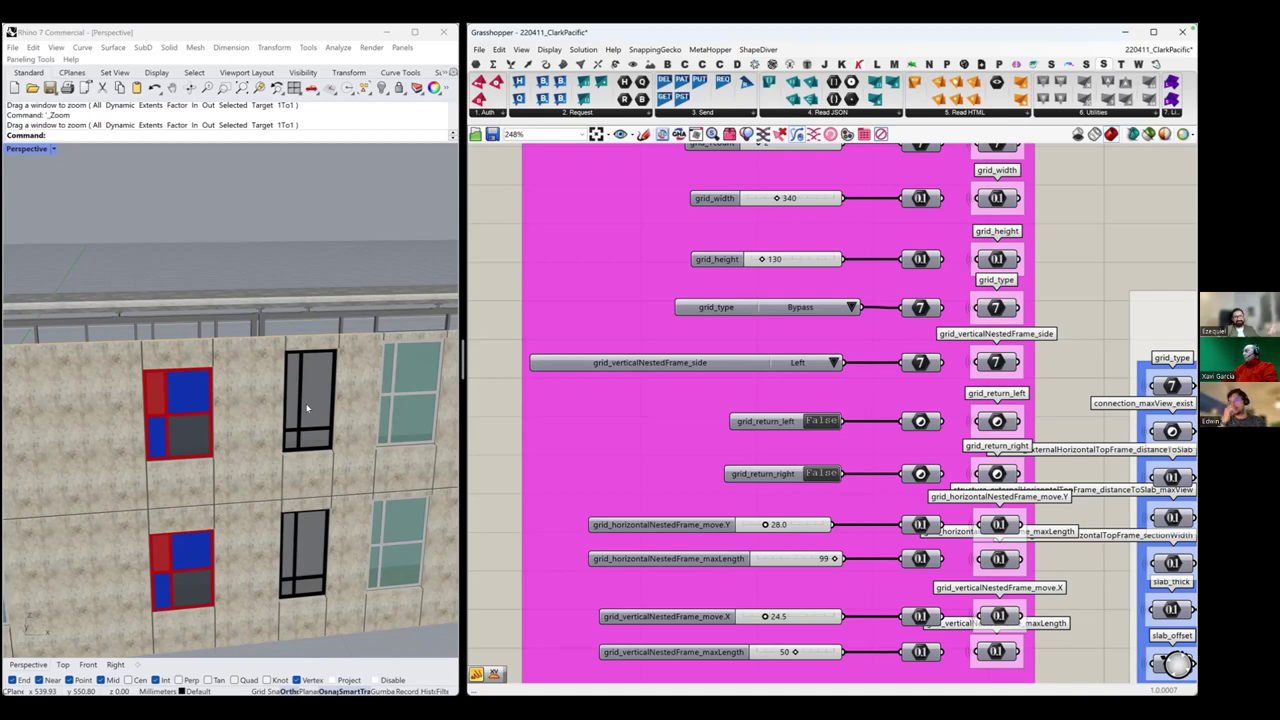
Examine the facade in Rhino from front and back, checking the framing around the red-framed window from the interior side.
scroll(307, 408, down, 5)
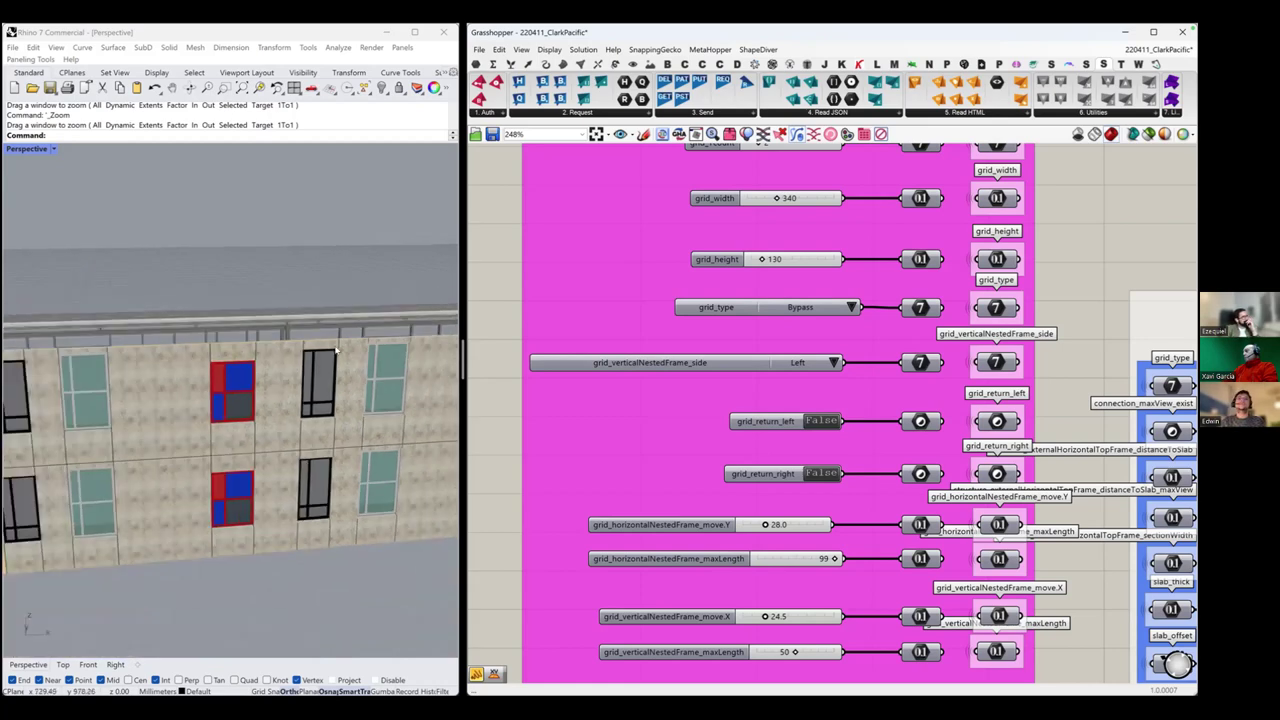
right_drag(34, 415, 258, 374)
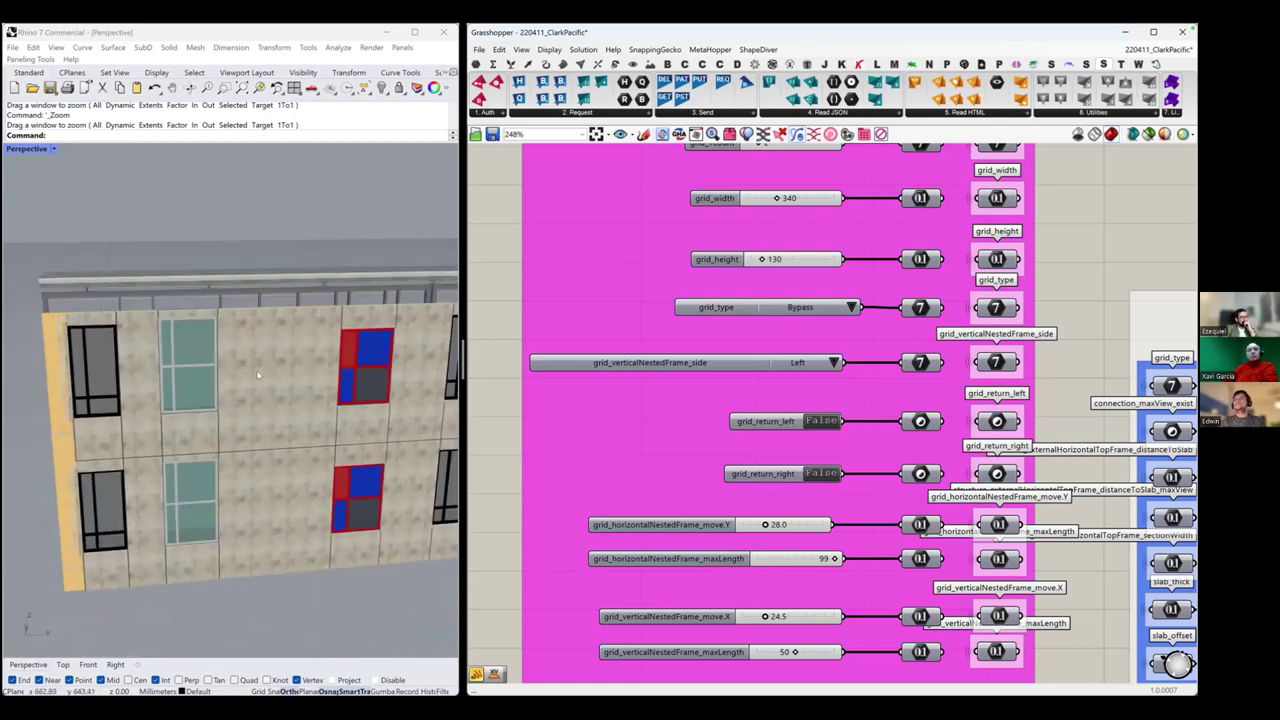
click(317, 347)
right_drag(350, 342, 135, 340)
scroll(135, 340, up, 2)
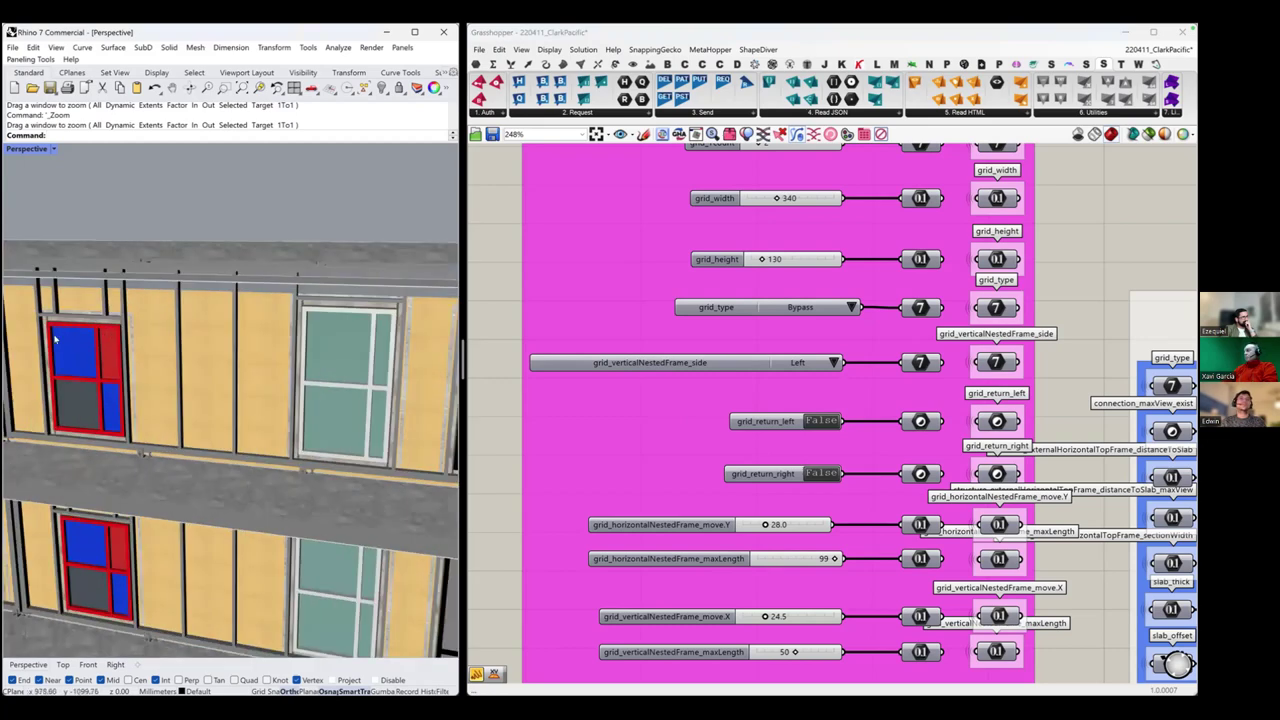
scroll(10, 342, up, 2)
scroll(10, 342, up, 1)
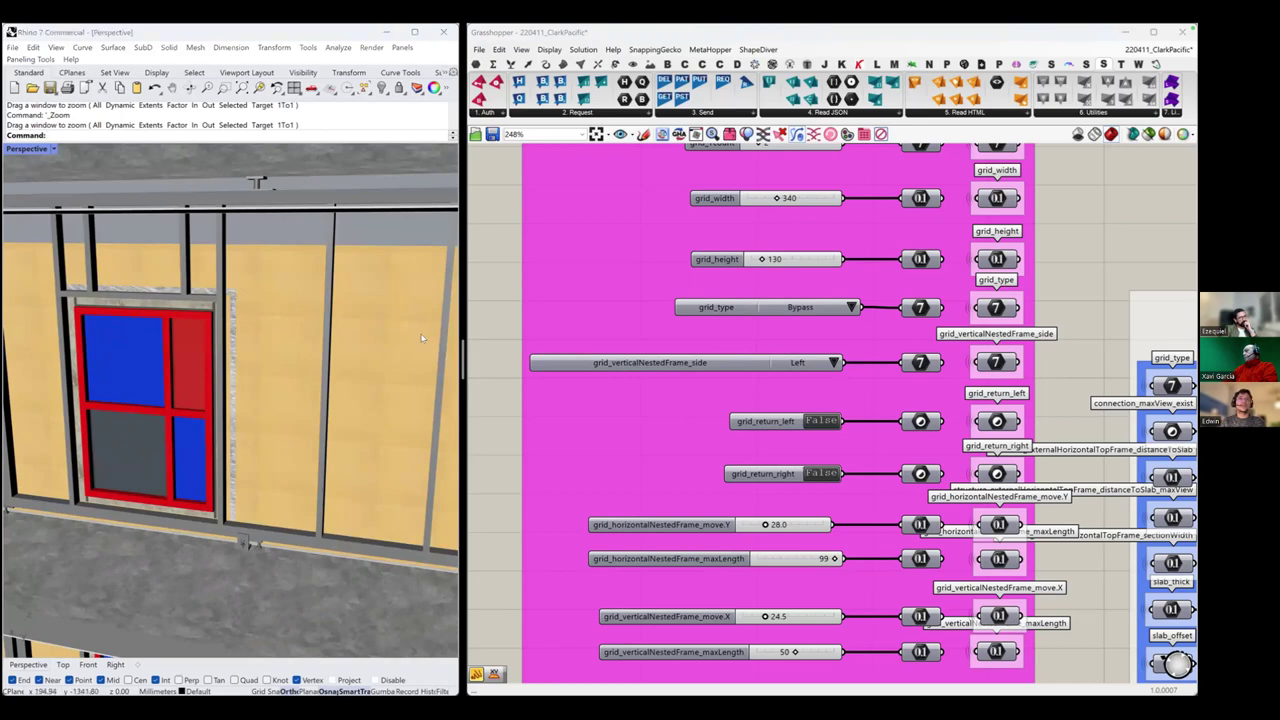
scroll(58, 278, up, 1)
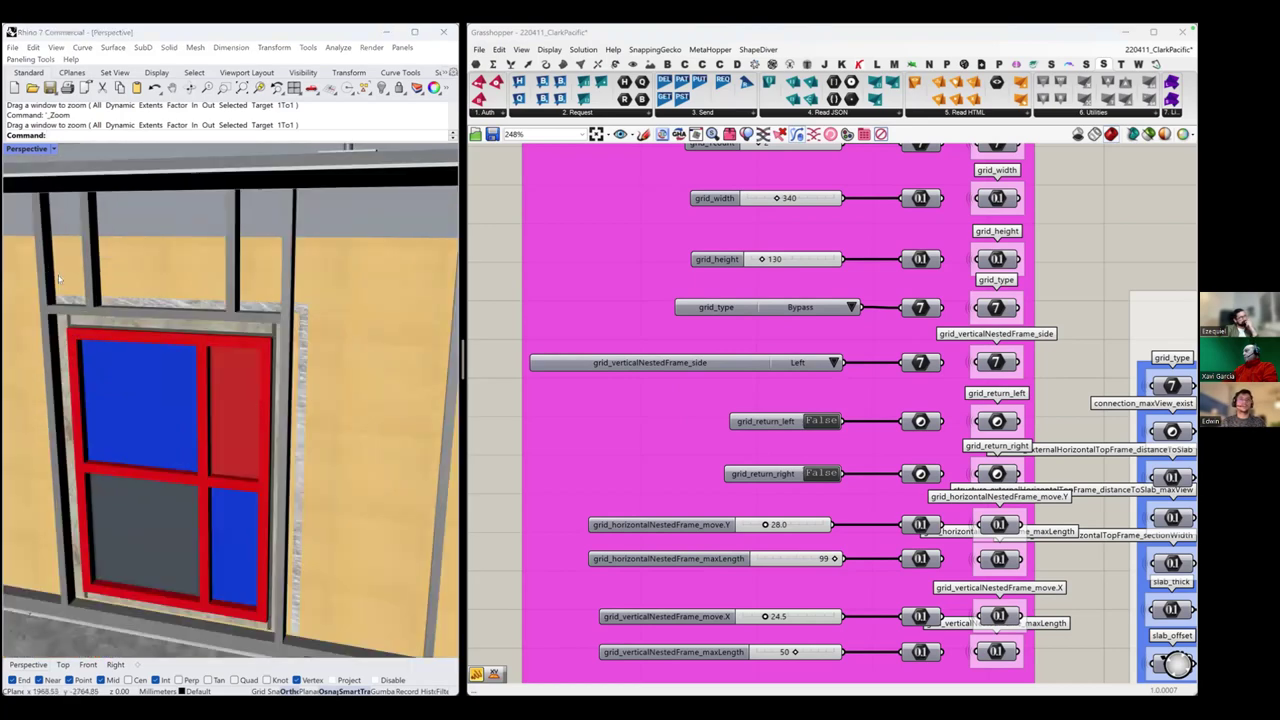
scroll(226, 302, down, 3)
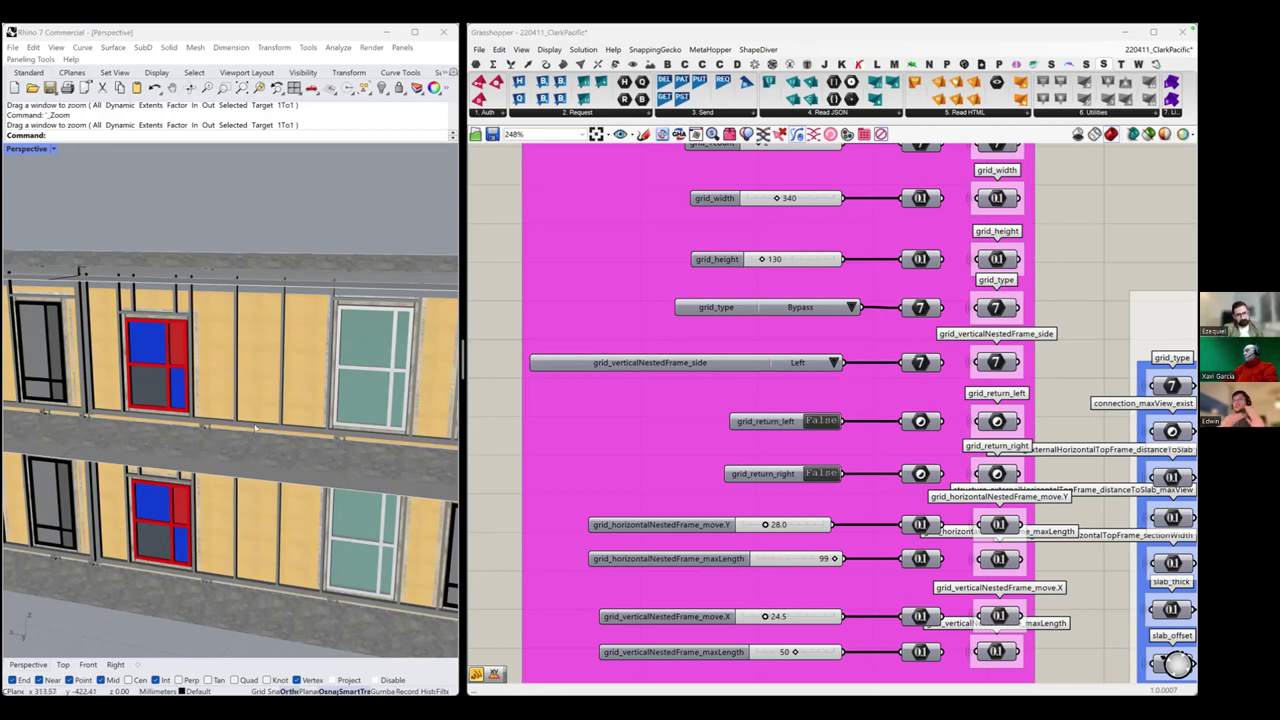
scroll(198, 366, down, 5)
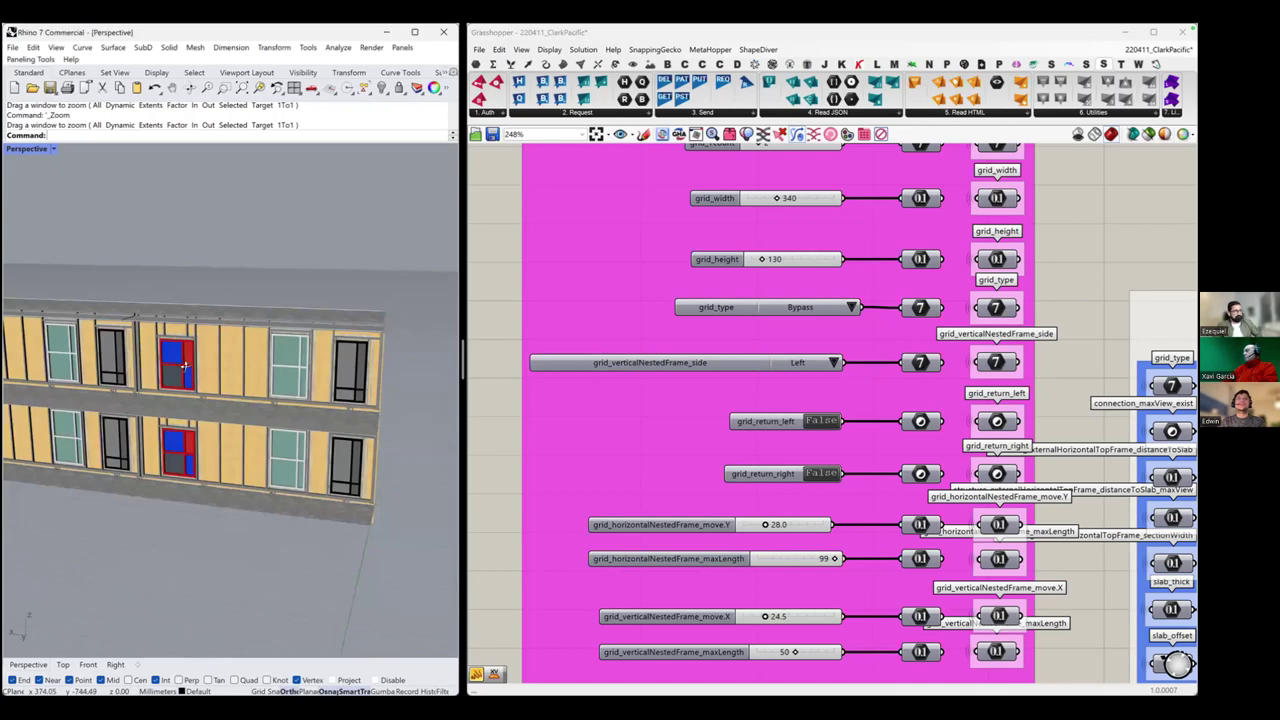
right_drag(250, 376, 160, 360)
Switch the window layout selector above the red group's JSON panels to 0.
scroll(870, 568, down, 10)
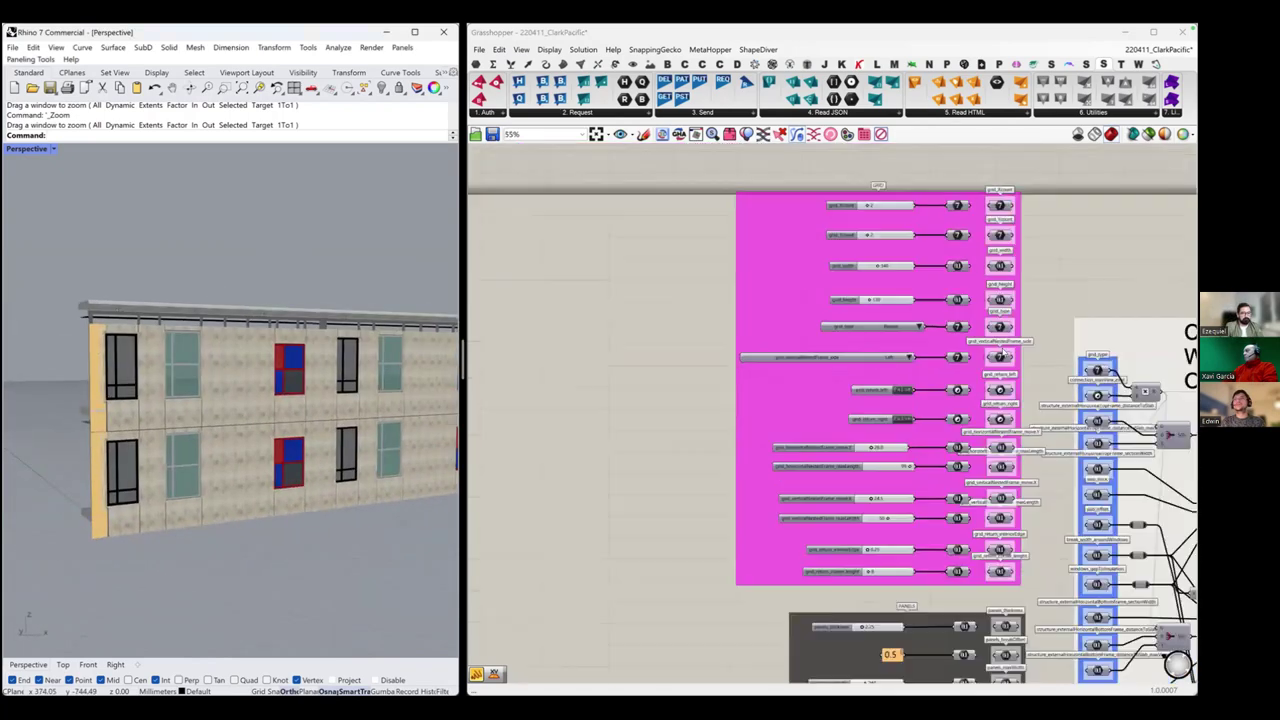
scroll(872, 567, up, 10)
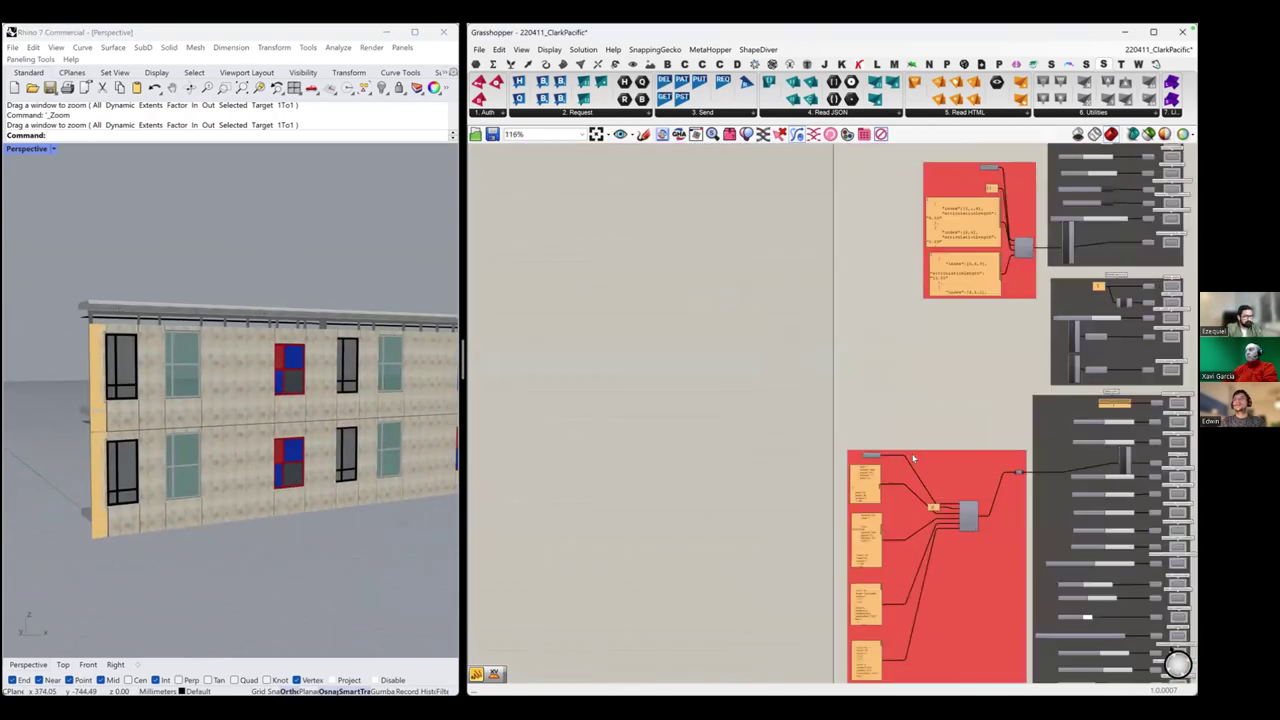
scroll(842, 347, up, 7)
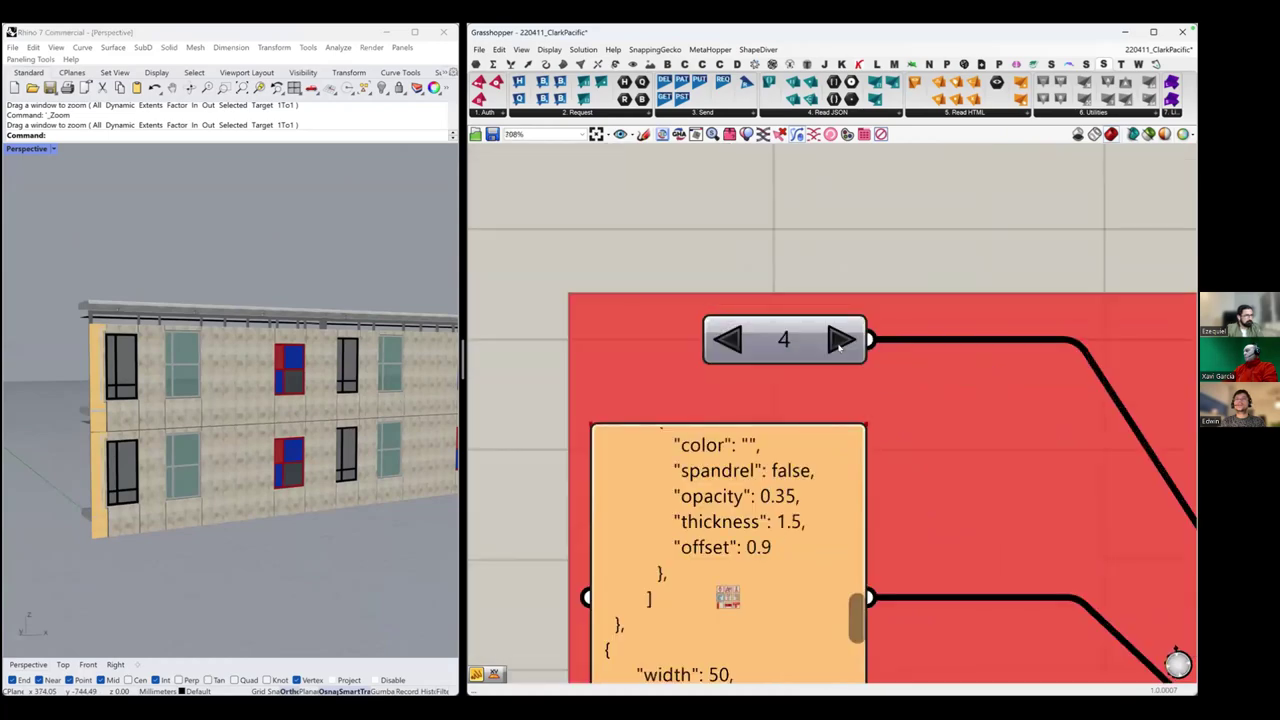
click(840, 341)
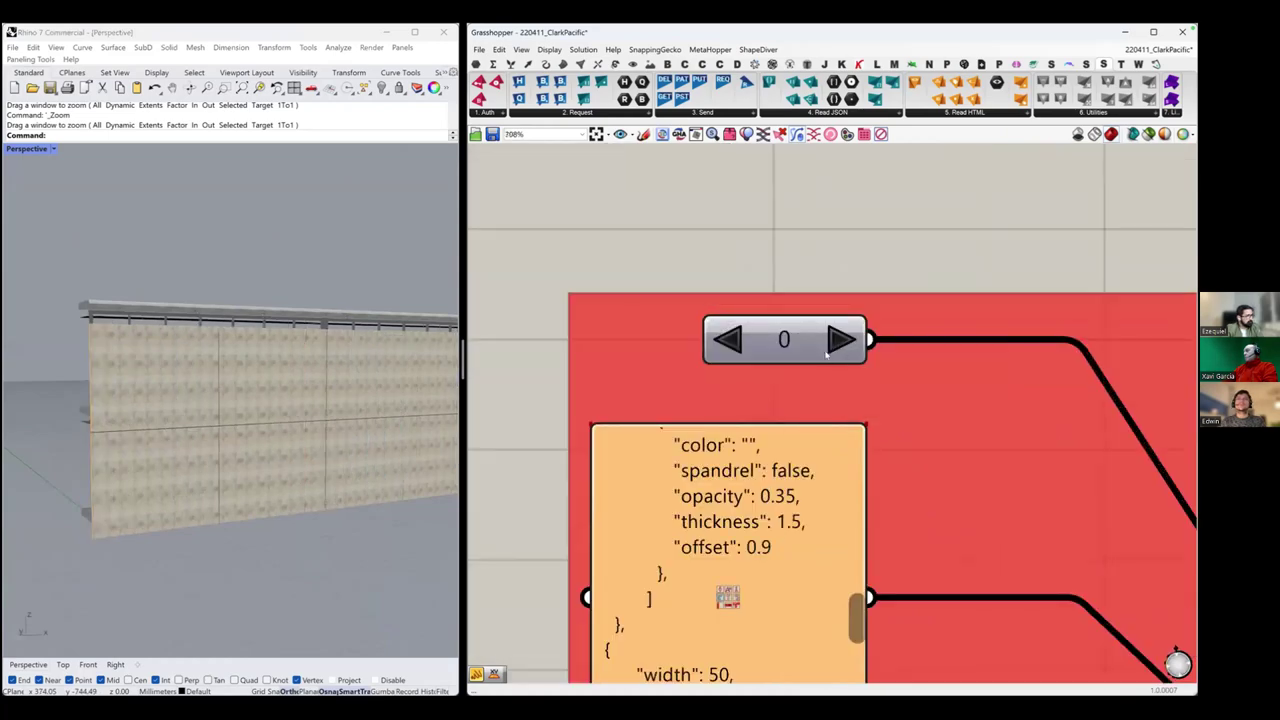
Set the window layout selector to 1 and view the resulting windows on the facade.
scroll(745, 440, down, 14)
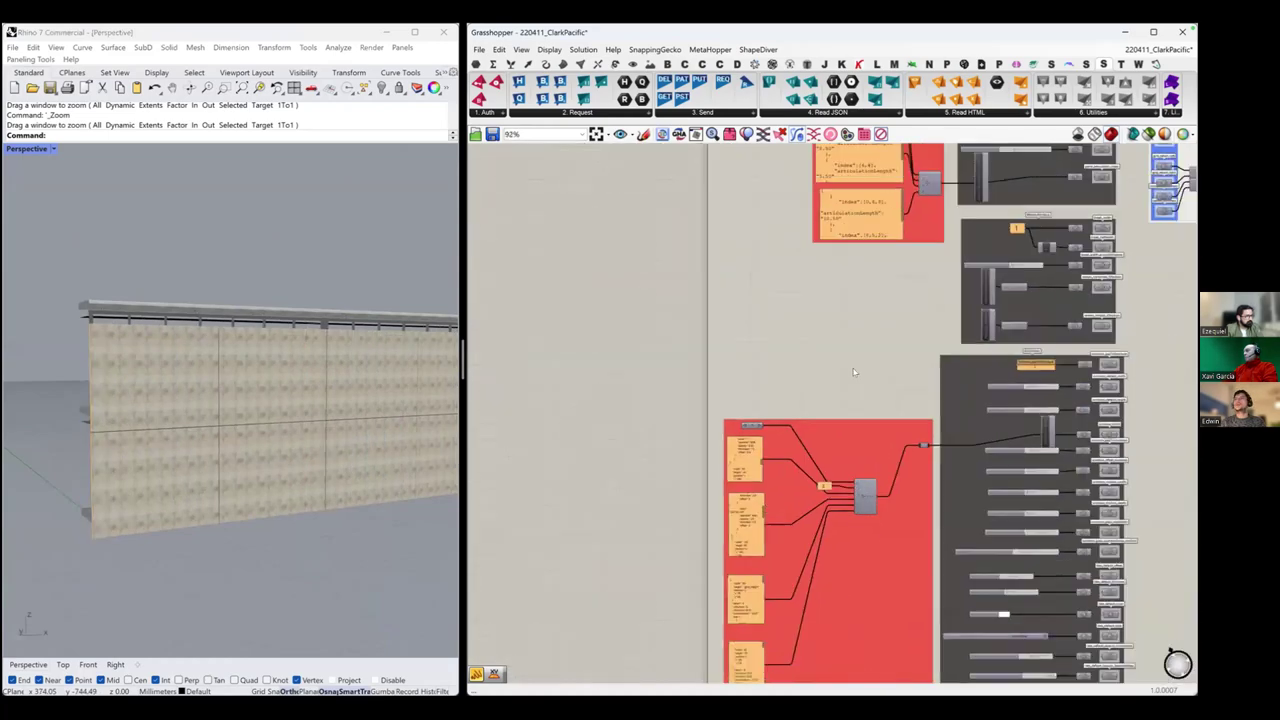
scroll(757, 467, up, 7)
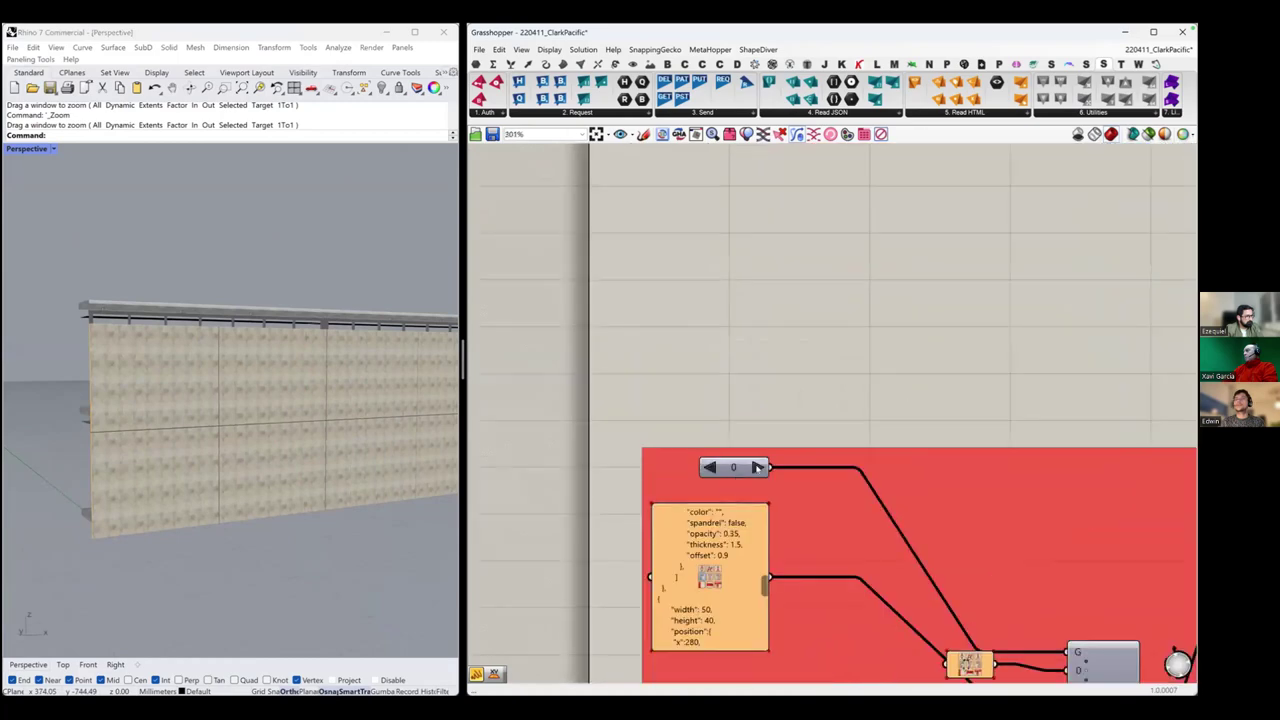
click(757, 467)
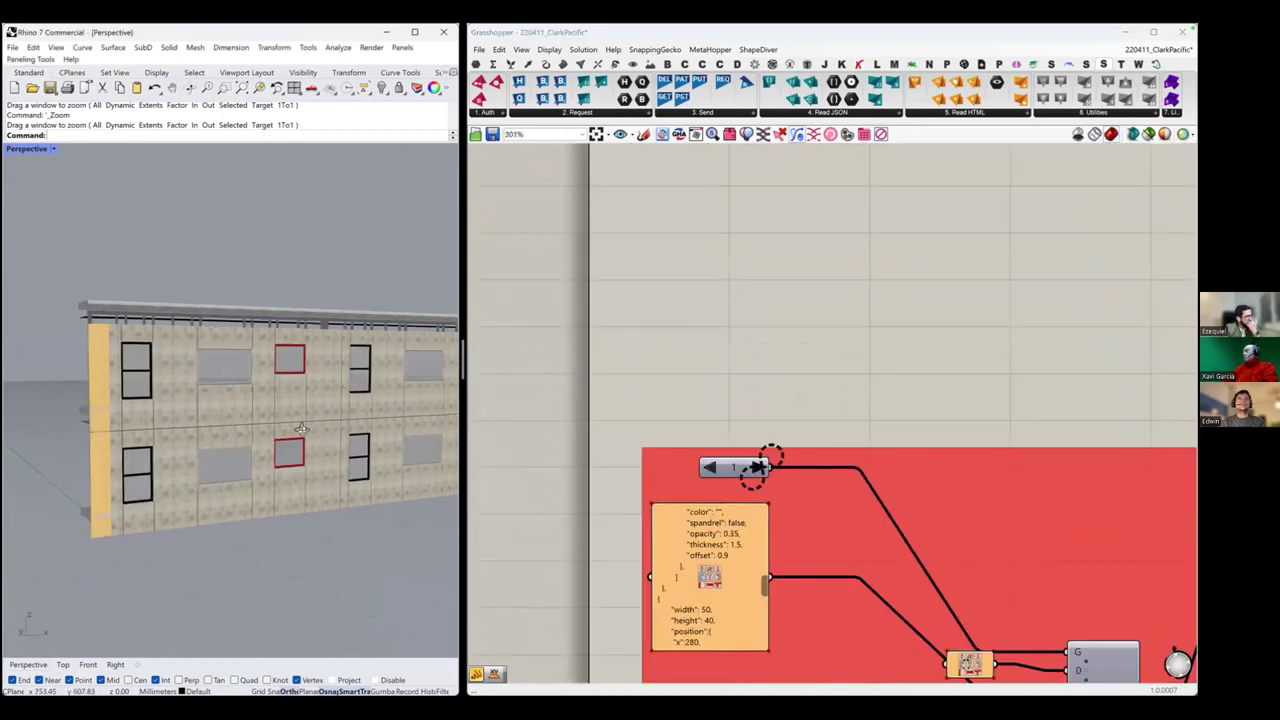
drag(773, 377, 755, 468)
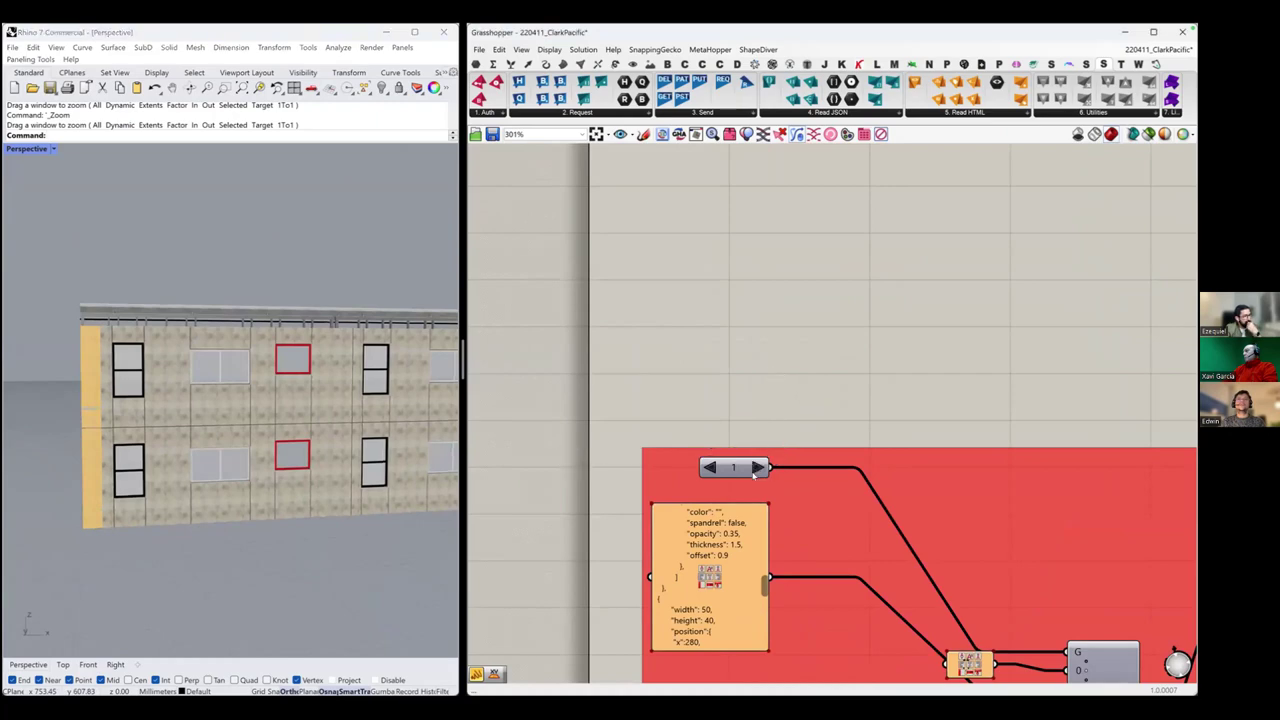
Advance the window layout selector to 2, inspect its windows up close, and continue to layout 4.
click(755, 474)
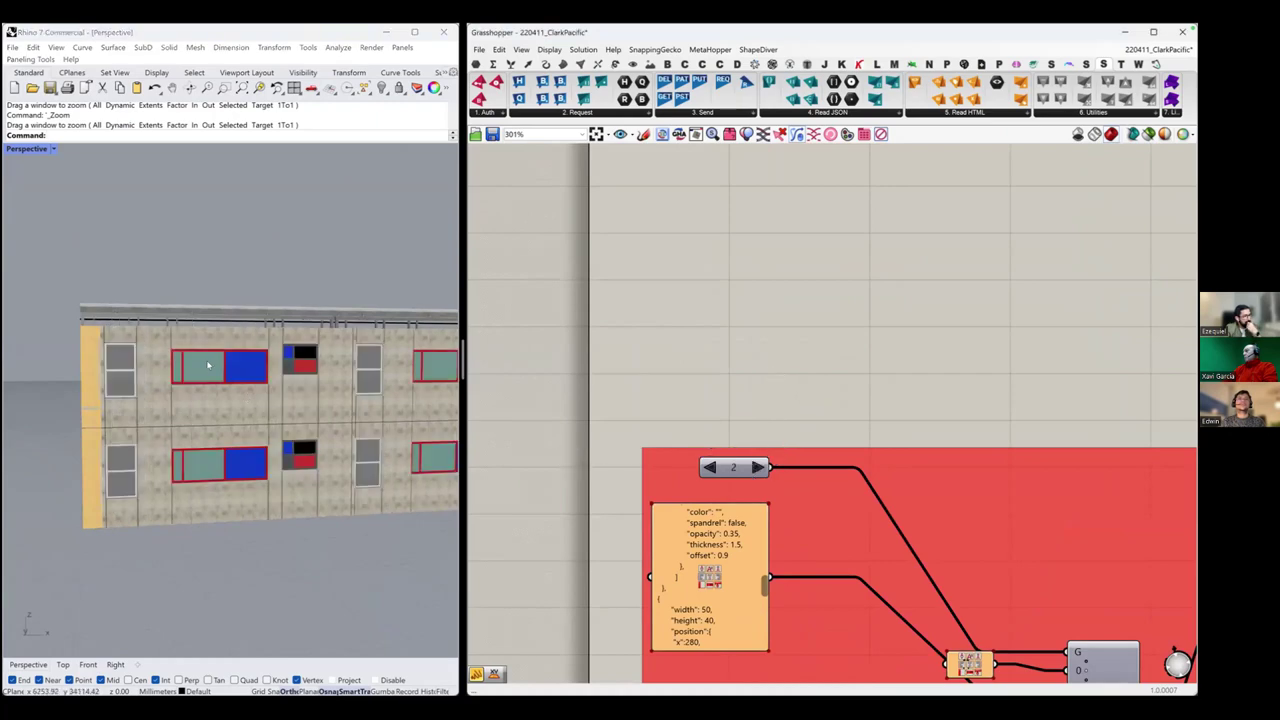
scroll(196, 385, up, 4)
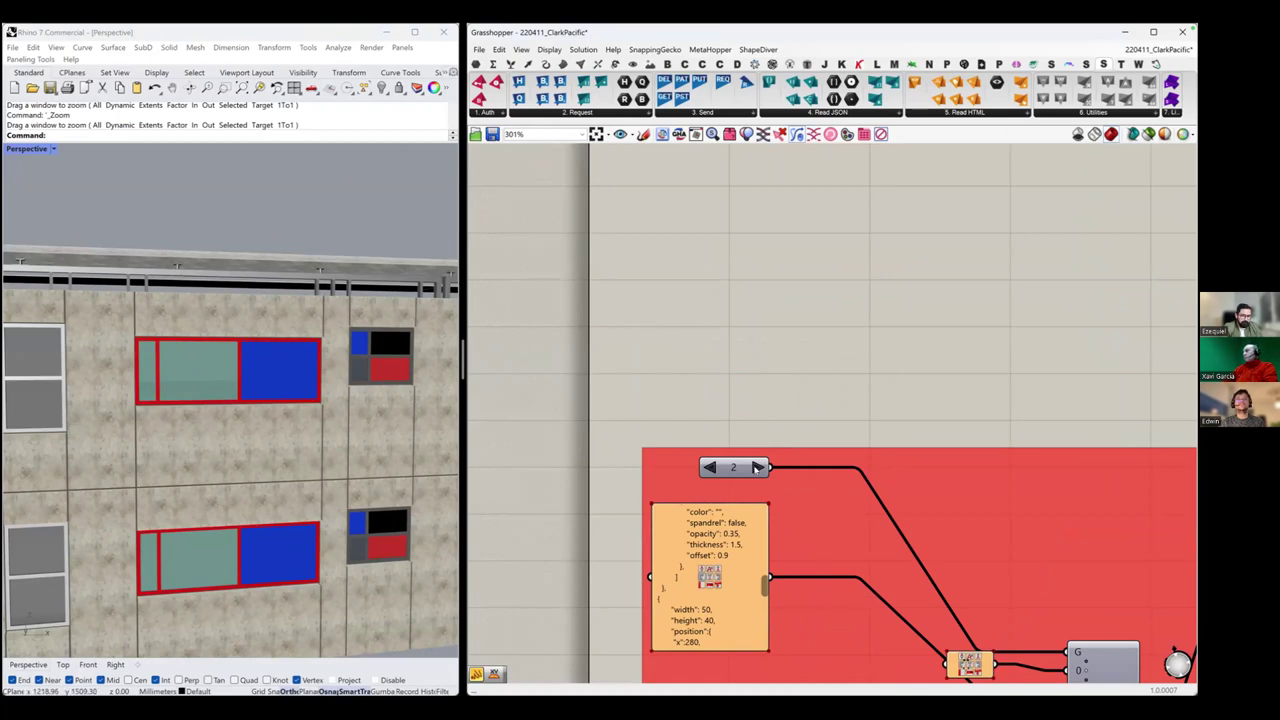
click(757, 467)
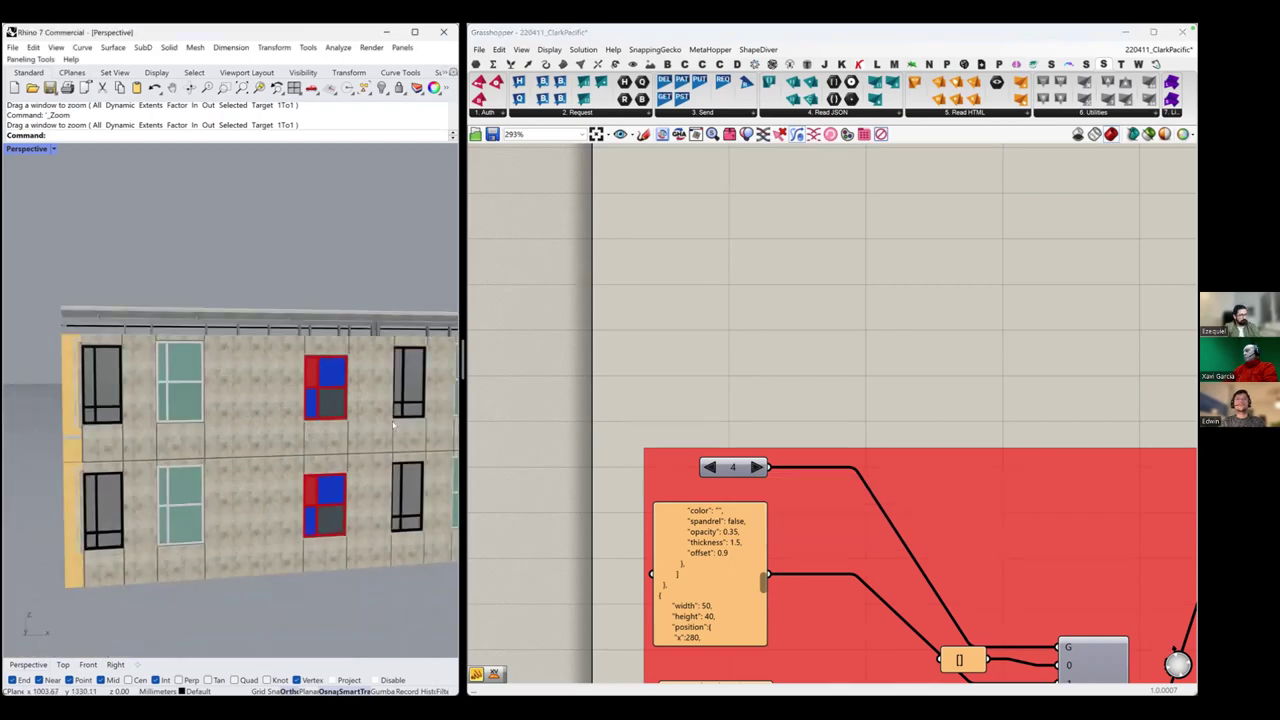
Move the first window-layout JSON panel away from the other panels, enlarge it, and bring the start of its text into view.
right_drag(665, 420, 706, 272)
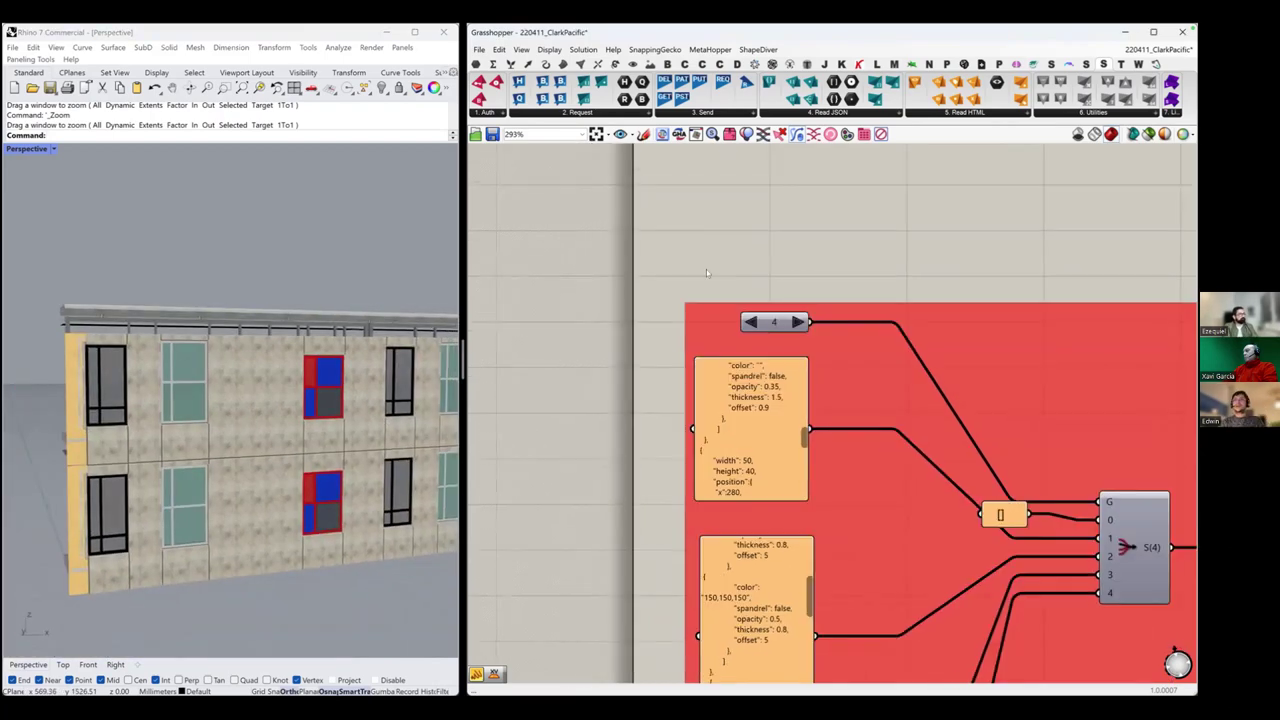
drag(728, 459, 605, 440)
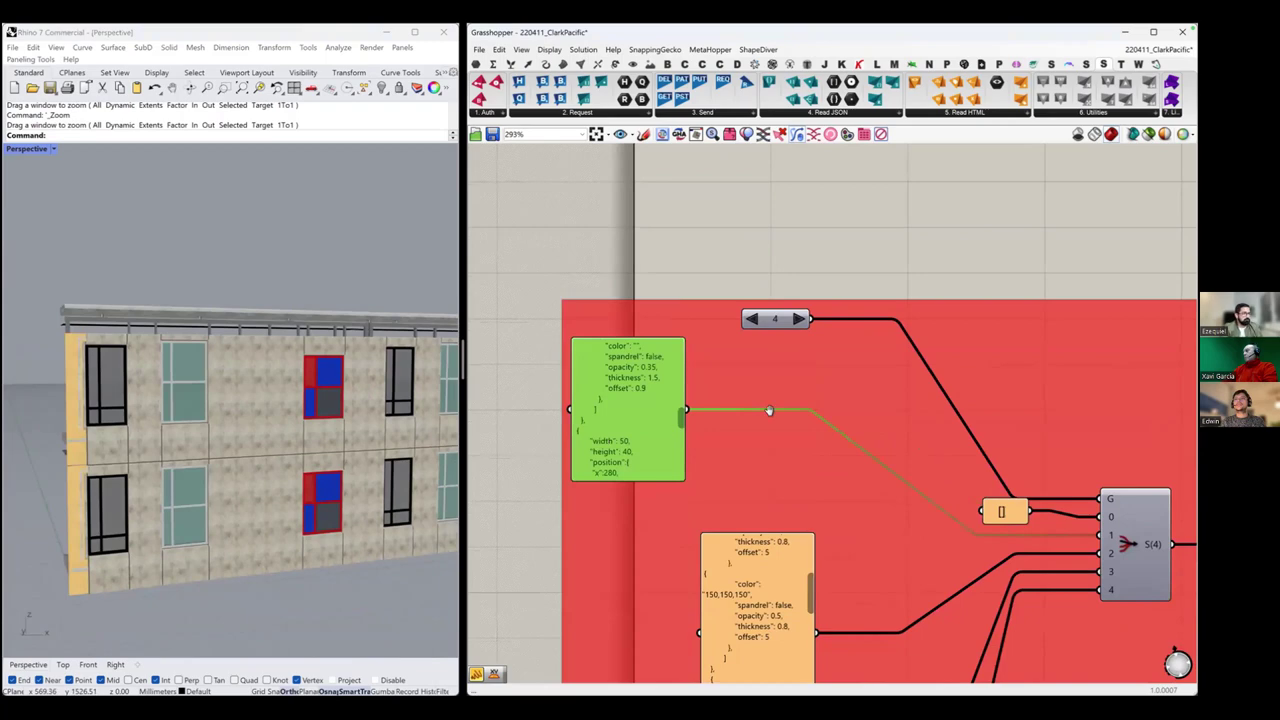
right_drag(605, 440, 759, 449)
drag(765, 458, 789, 623)
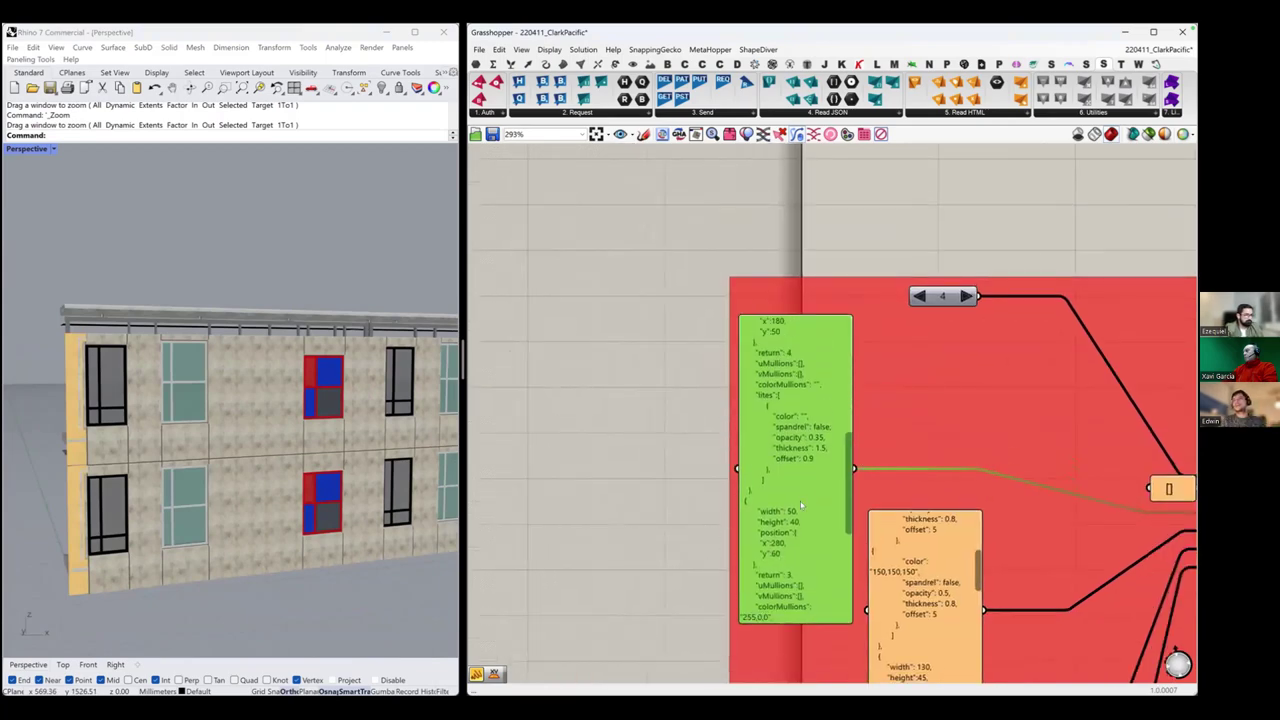
click(854, 359)
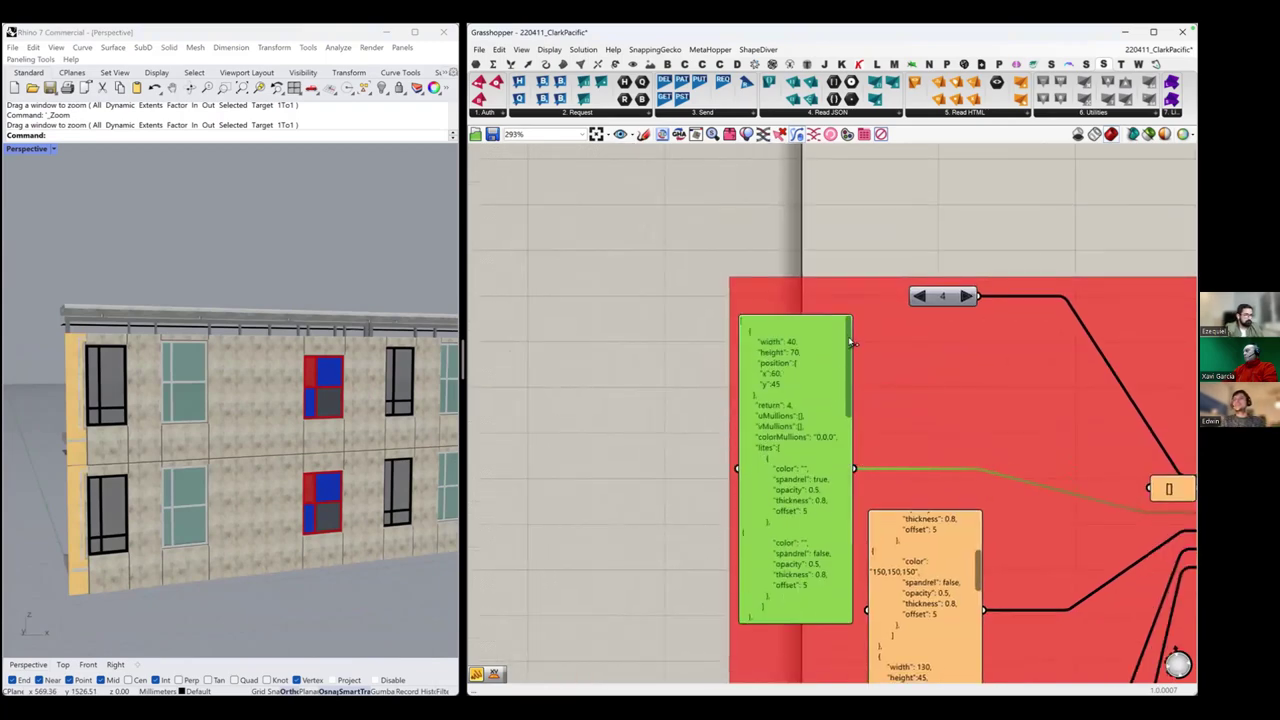
drag(737, 365, 701, 368)
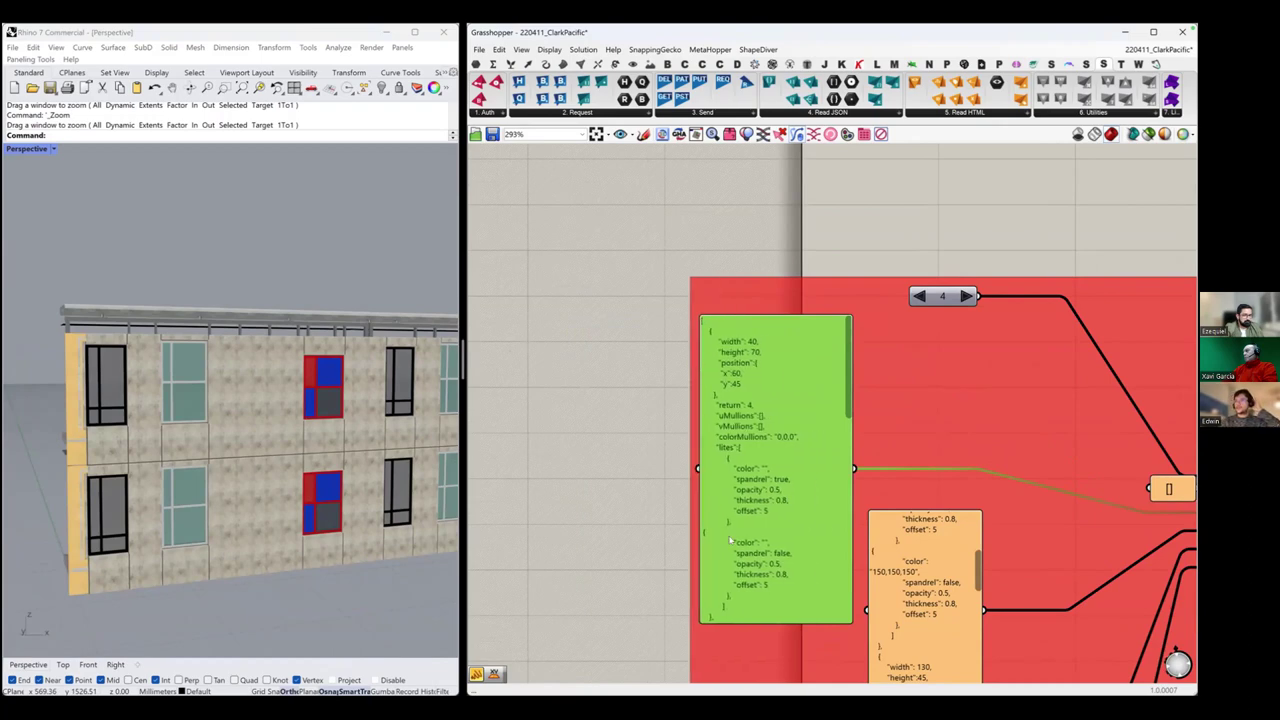
Examine the first window's JSON entry, covering its size, position, return, mullion and lites properties.
scroll(780, 470, up, 1)
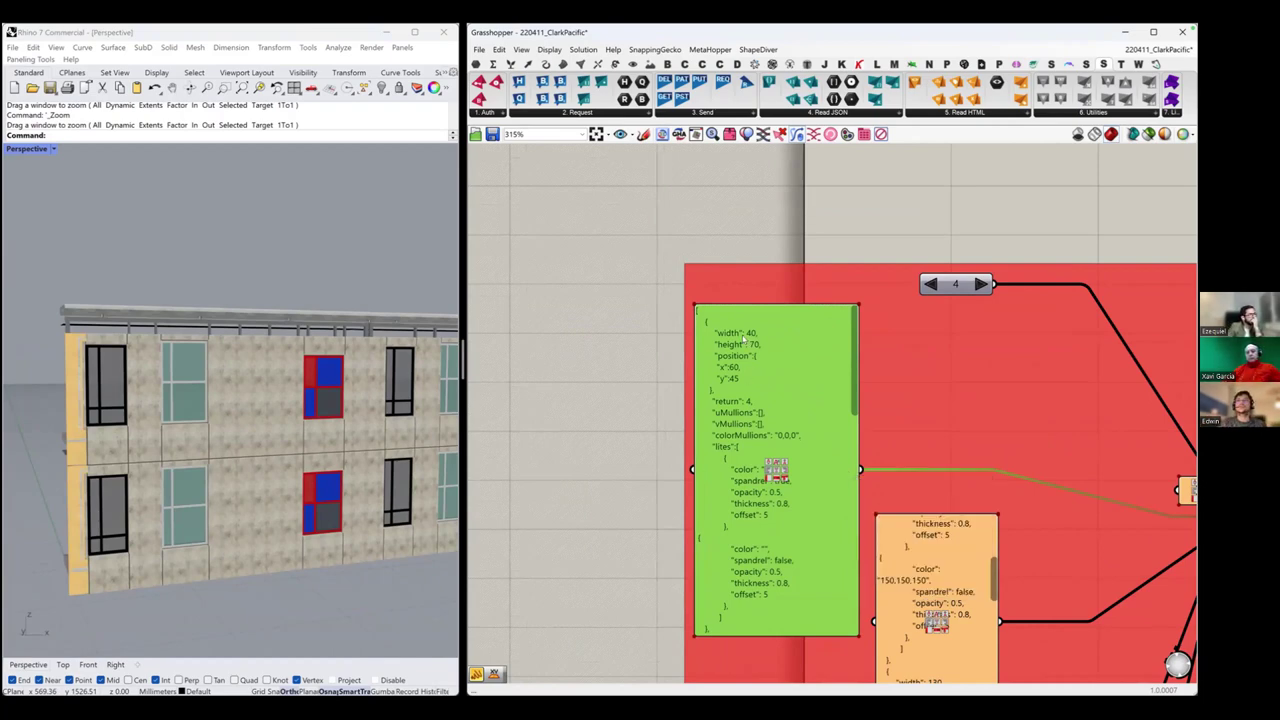
scroll(744, 411, up, 3)
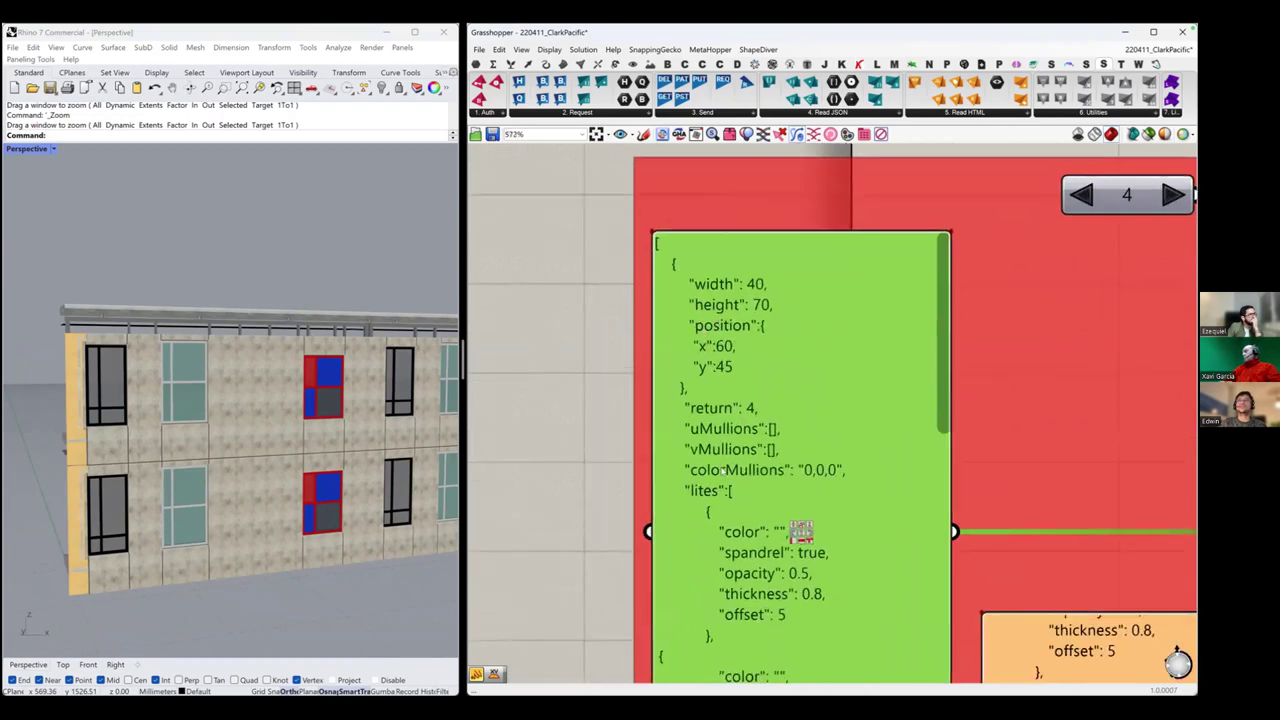
right_drag(723, 471, 712, 408)
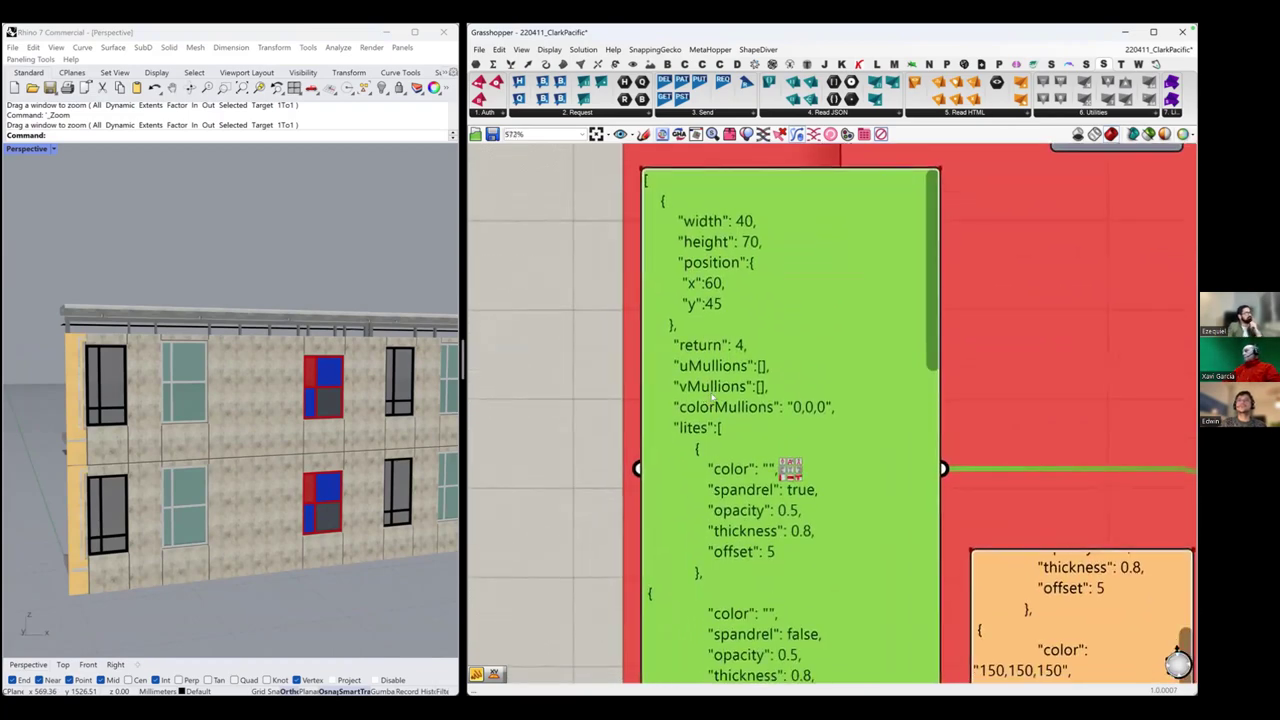
right_drag(700, 457, 700, 368)
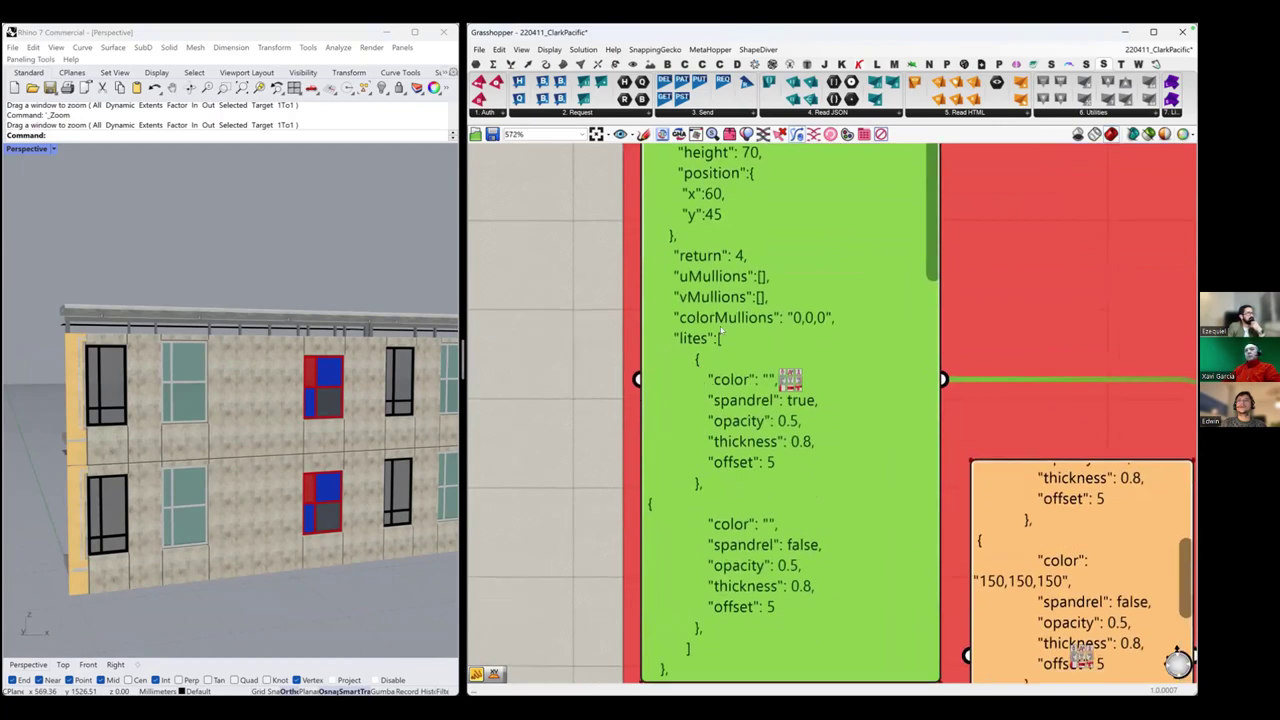
right_drag(719, 453, 713, 401)
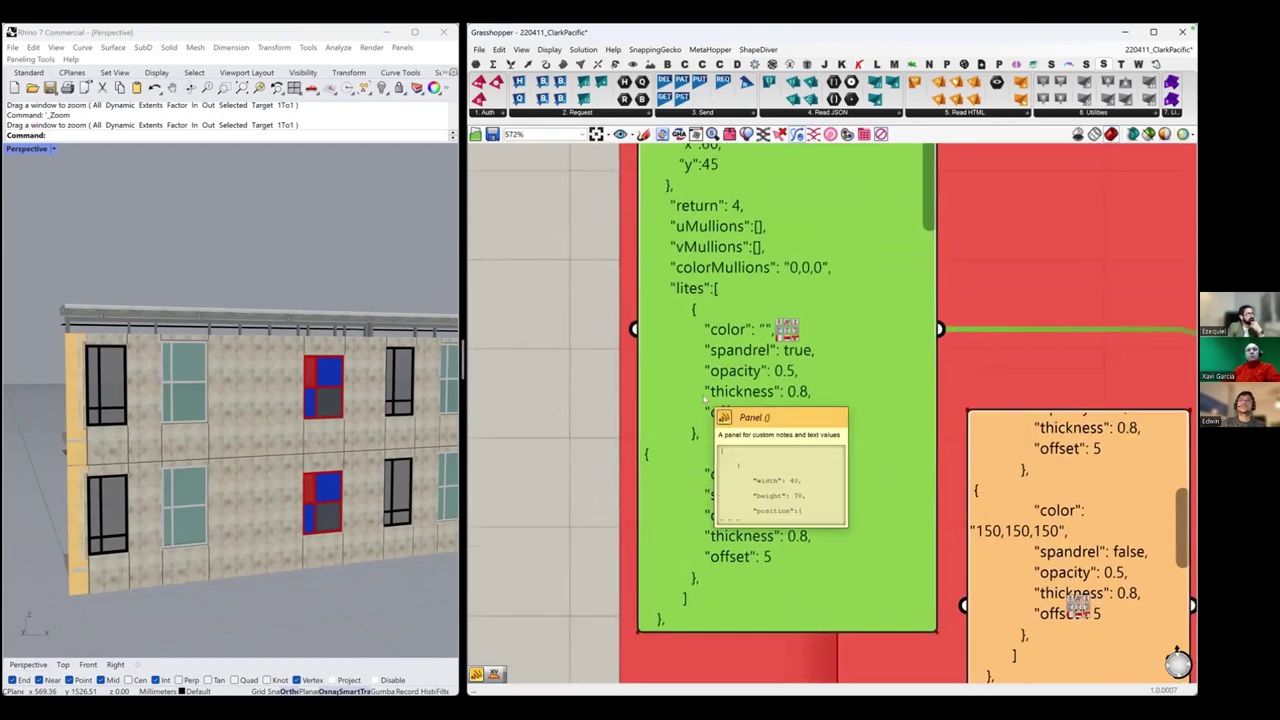
scroll(713, 401, down, 2)
scroll(700, 404, down, 1)
Extend the JSON panel further downward so the second window's entry can be read below the first.
drag(744, 535, 729, 594)
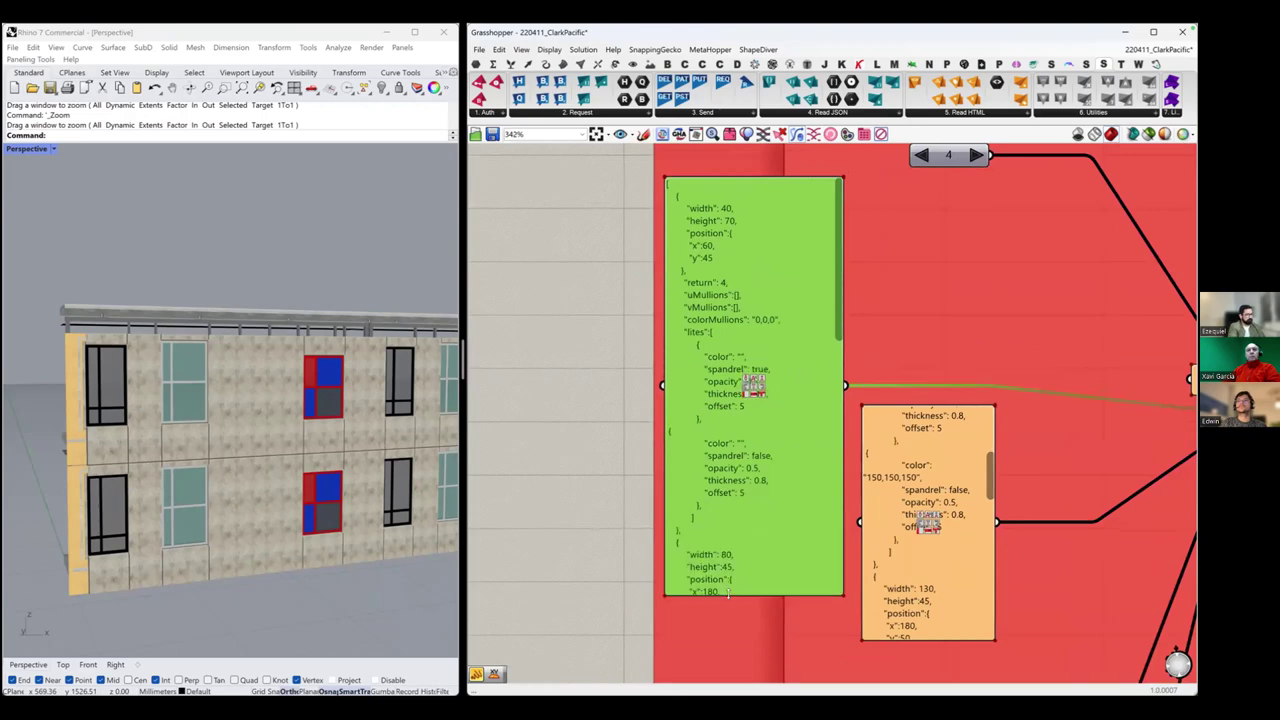
scroll(835, 312, down, 1)
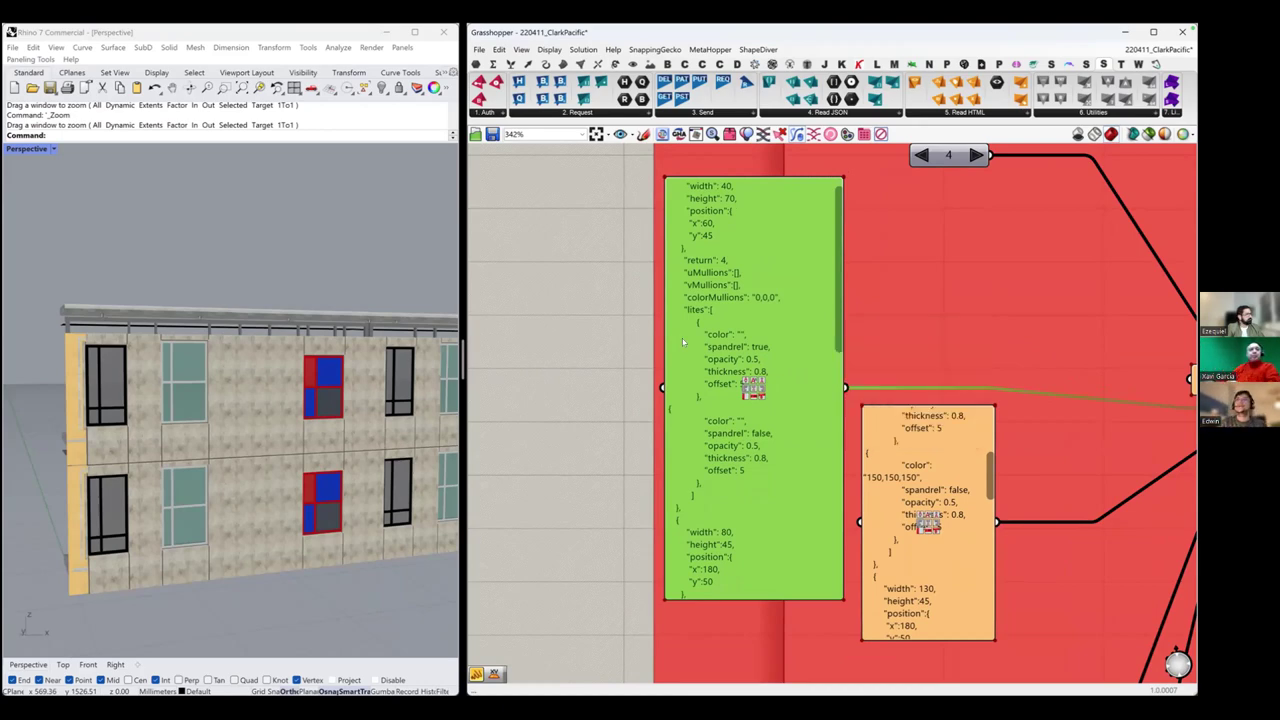
scroll(683, 343, down, 3)
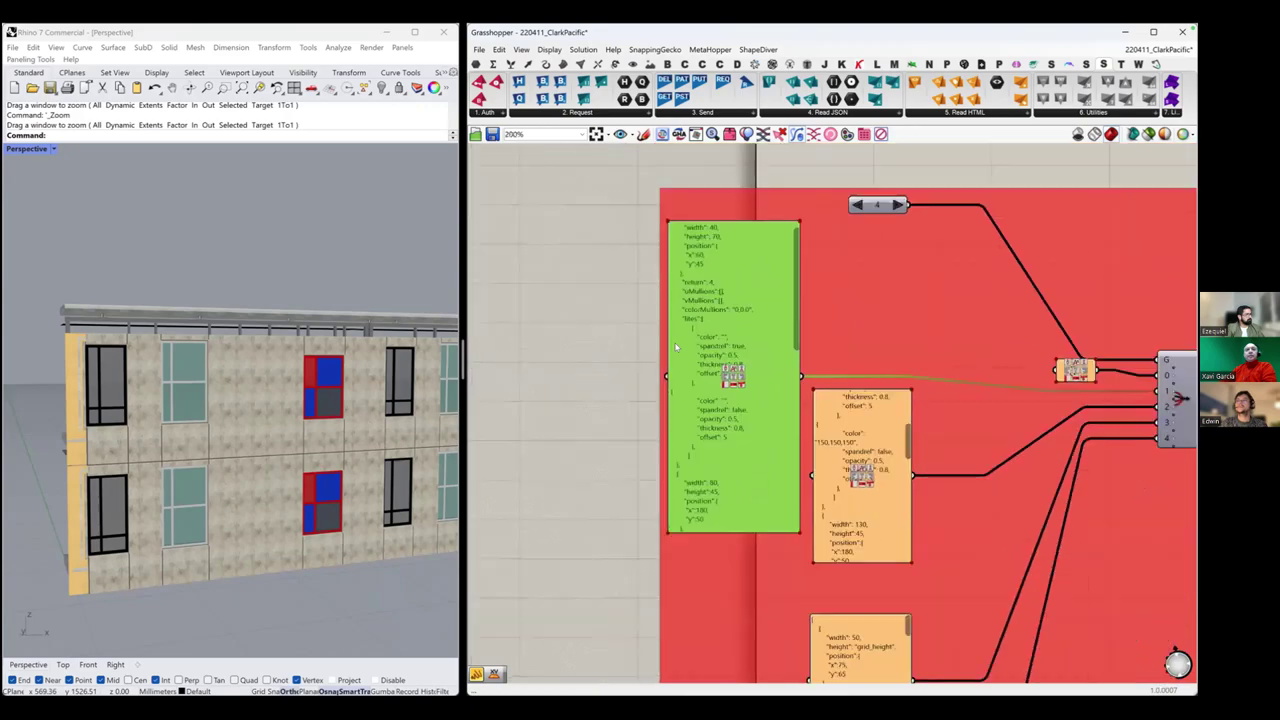
scroll(676, 347, down, 3)
View the entire facade definition on the Grasshopper canvas after a brief look at the online configurator.
key(ctrl+Right)
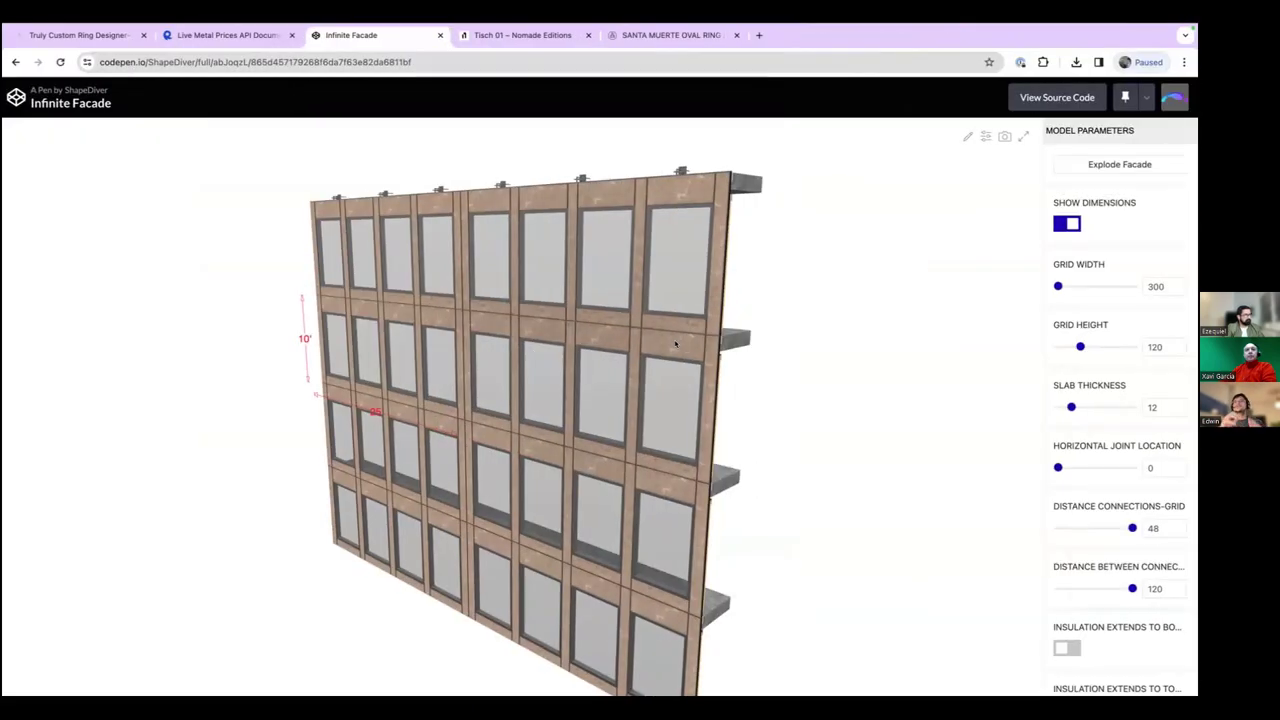
key(ctrl+super+Left)
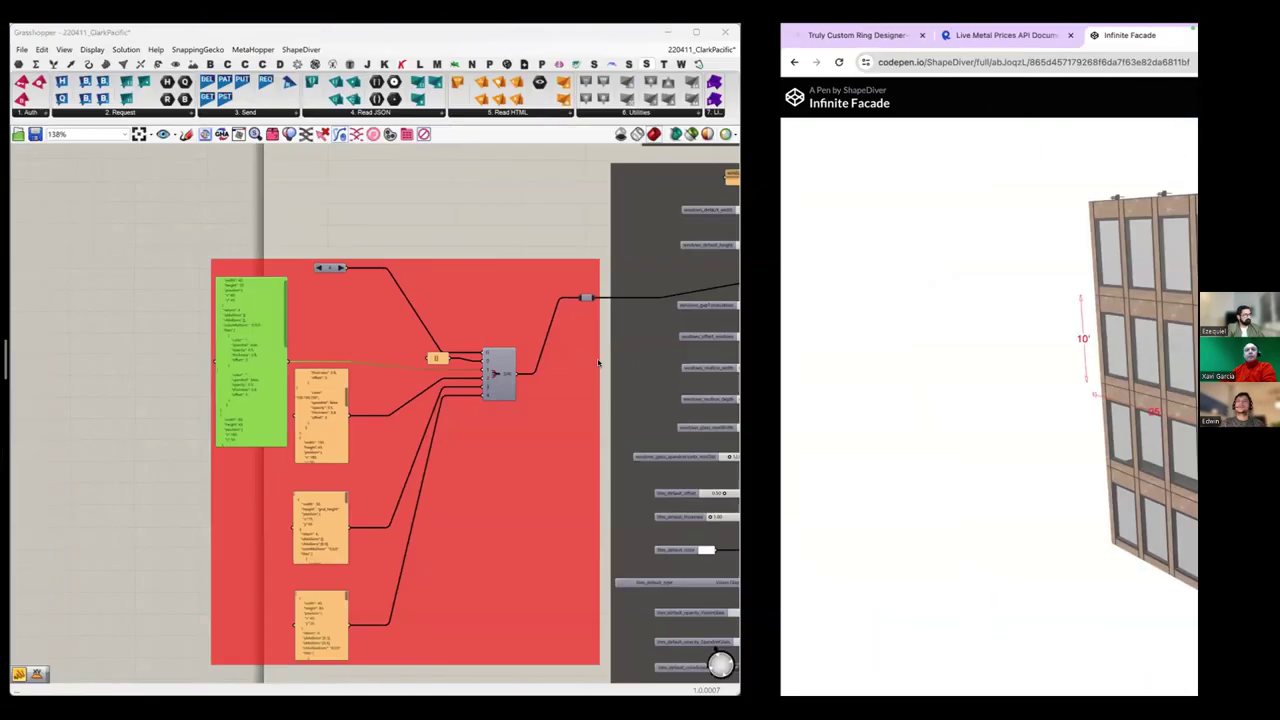
scroll(634, 366, down, 2)
scroll(634, 364, down, 3)
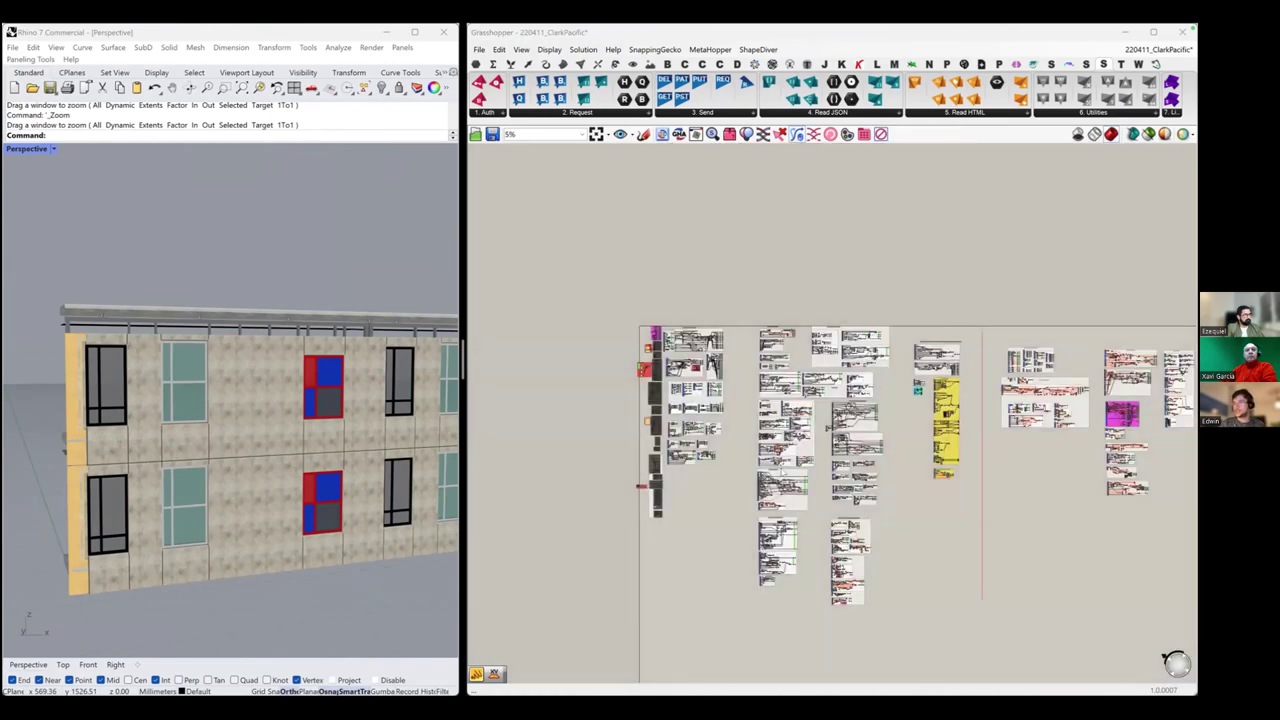
right_drag(784, 473, 672, 465)
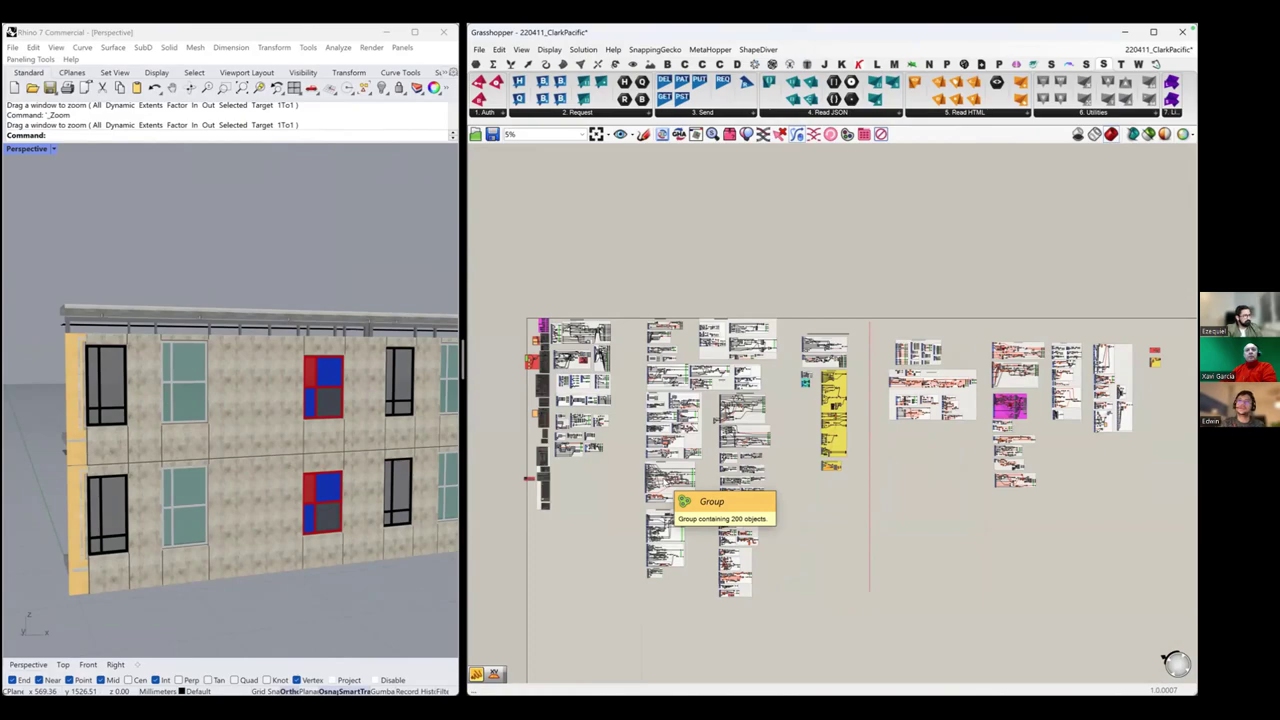
Switch to the Infinite Facade configurator in the browser and review its model parameters from the grid settings through PDF export.
key(ctrl+Right)
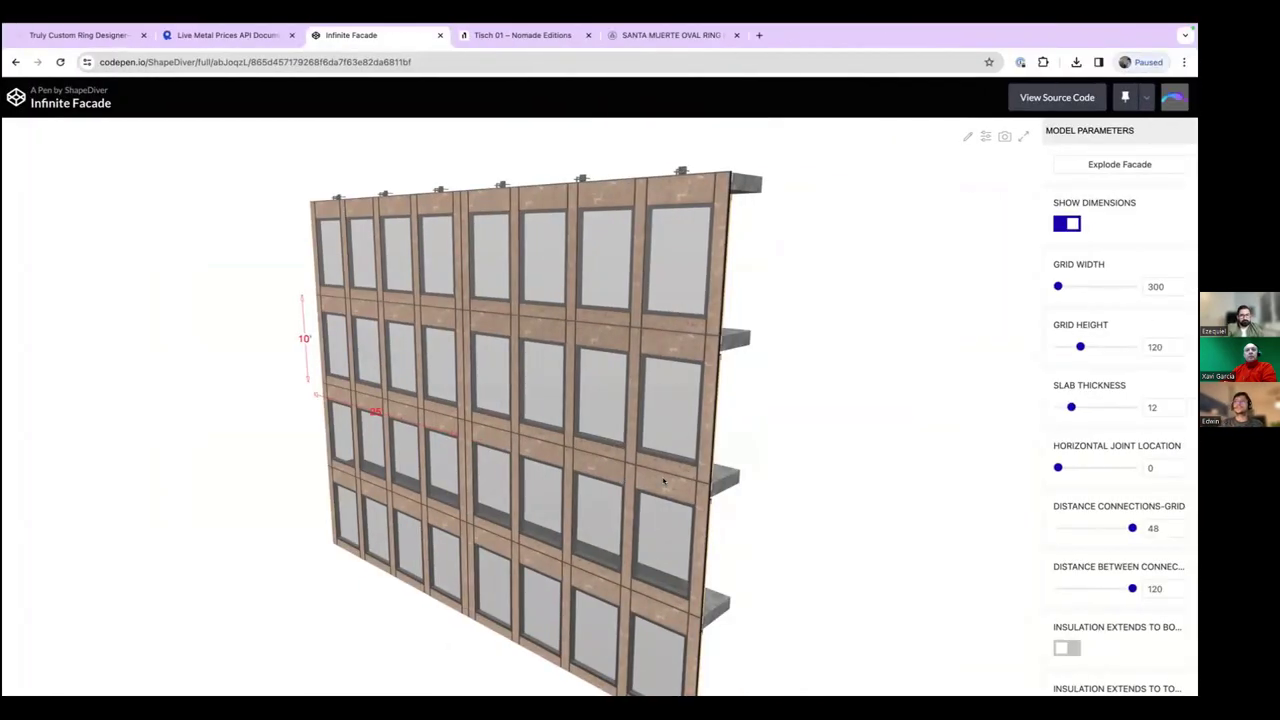
key(super+ctrl+Left)
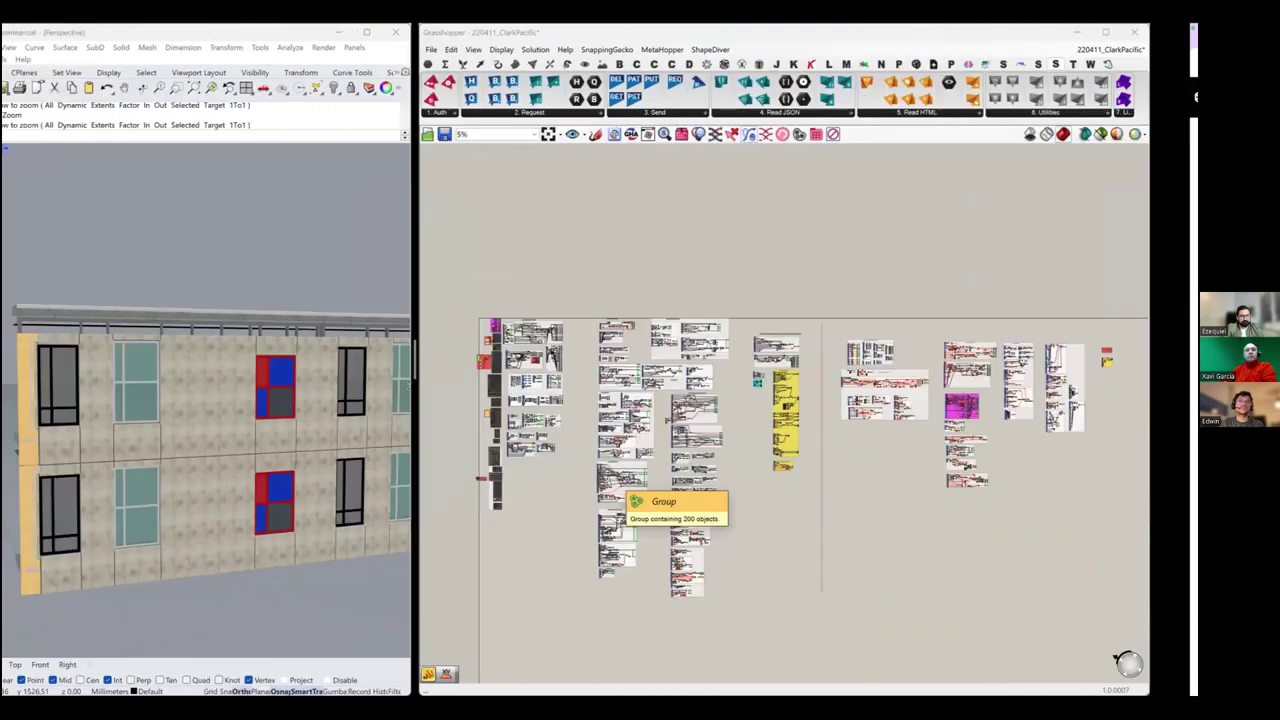
key(super+ctrl+Right)
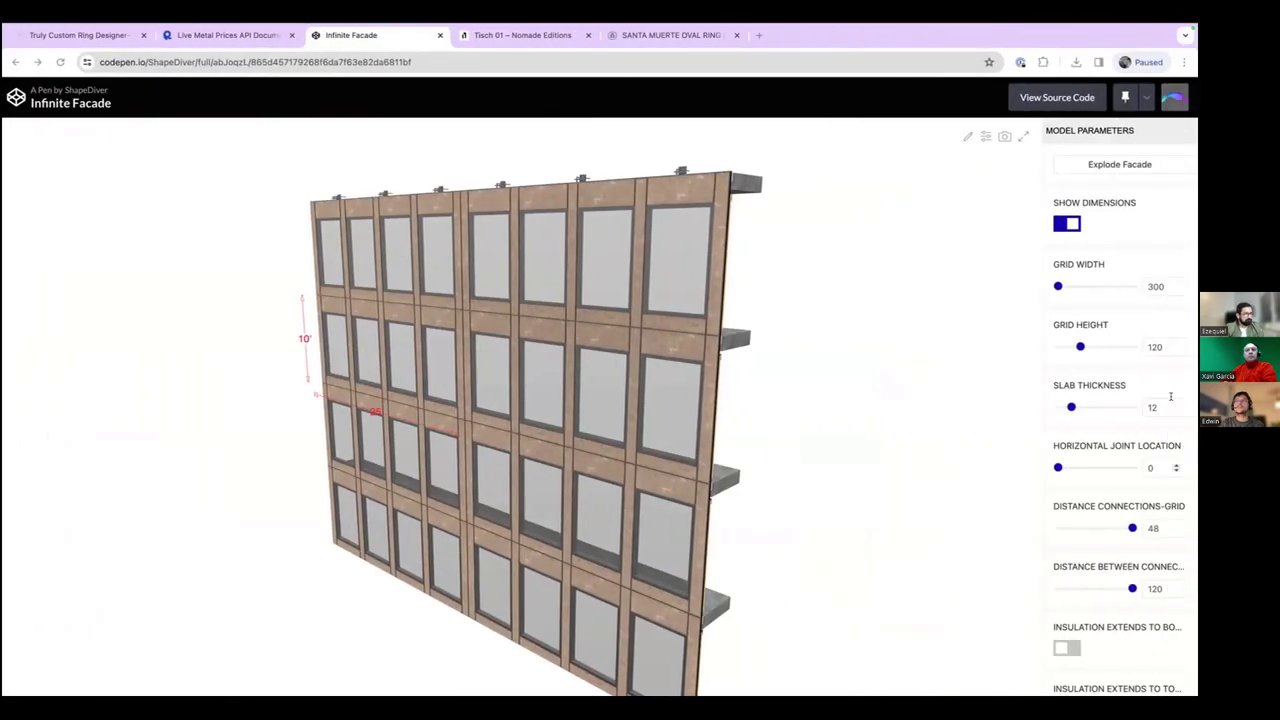
scroll(1170, 397, down, 3)
scroll(1170, 397, down, 2)
scroll(1170, 397, up, 4)
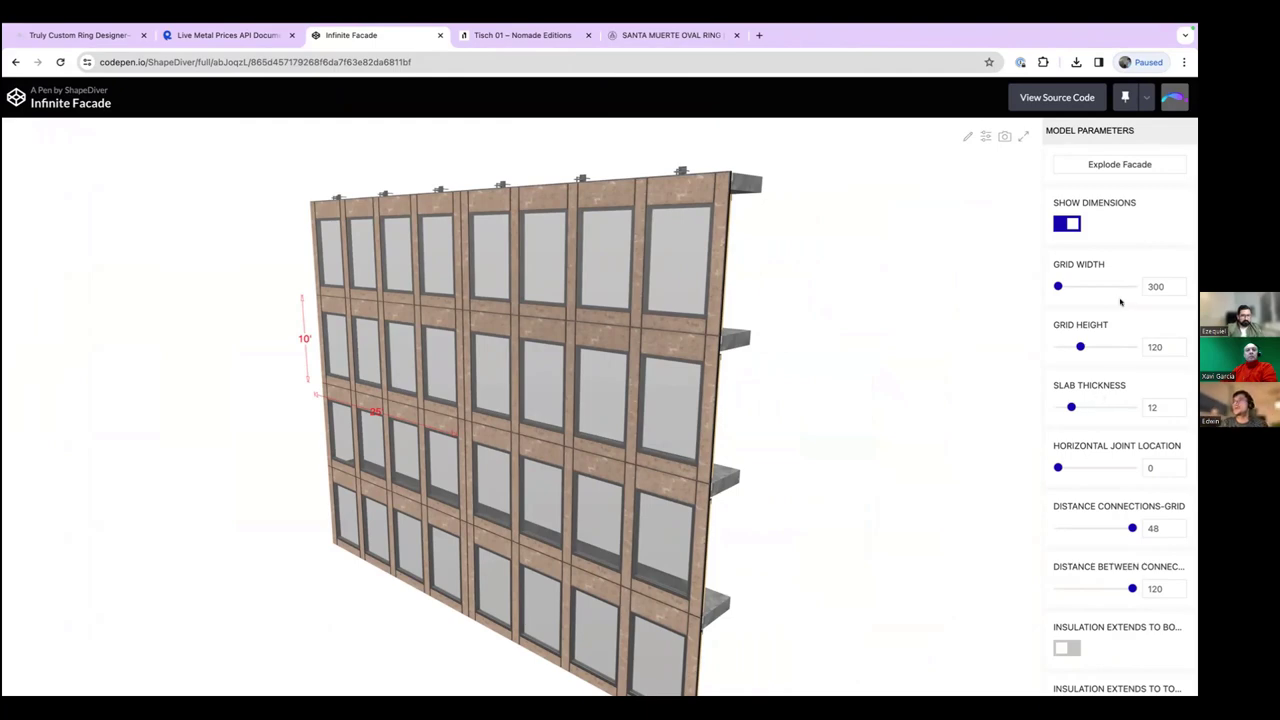
scroll(1122, 302, down, 1)
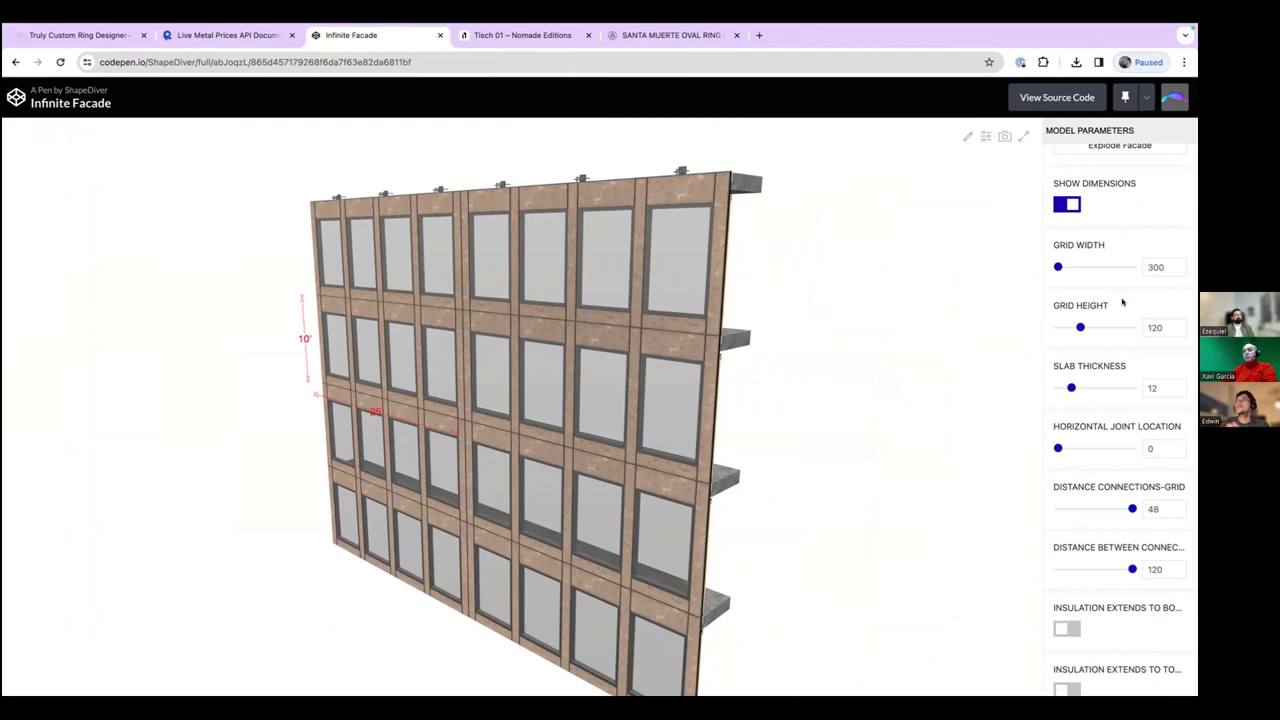
scroll(1122, 302, down, 5)
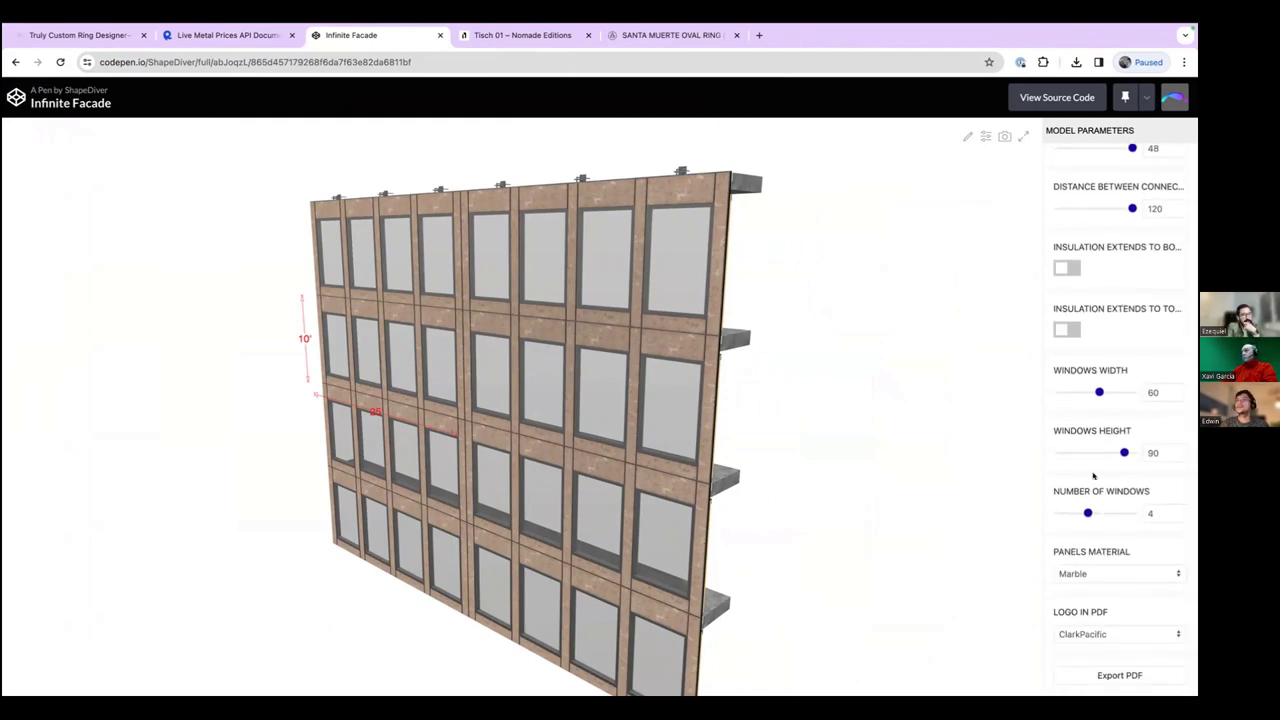
Switch back to Grasshopper and locate the window layout selector and JSON panels in the red group.
key(ctrl+Left)
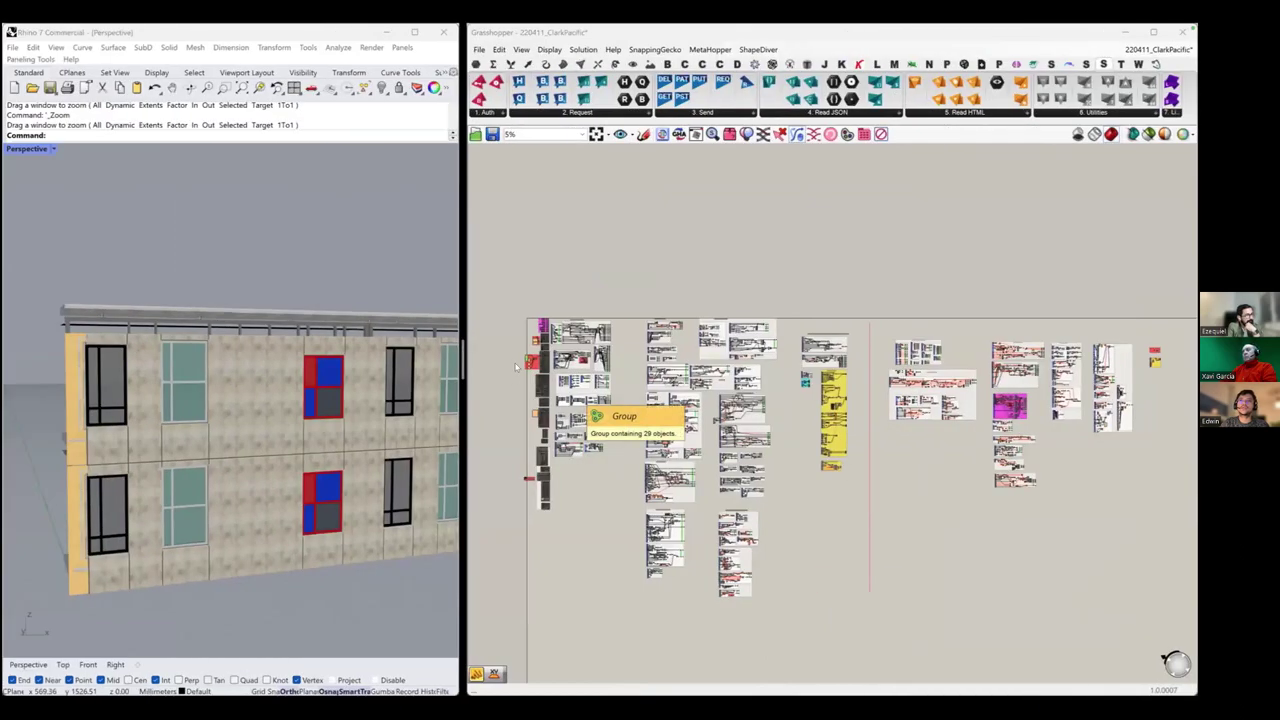
scroll(545, 400, up, 12)
right_drag(522, 380, 822, 594)
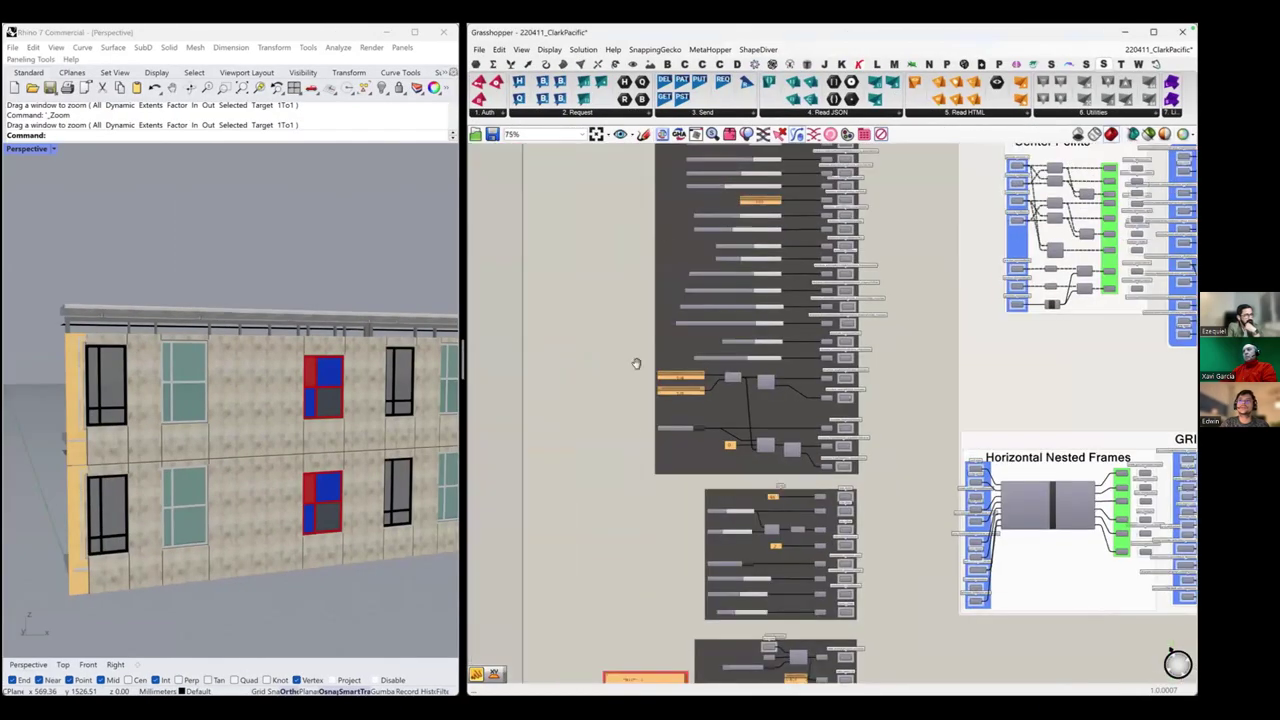
scroll(636, 363, down, 5)
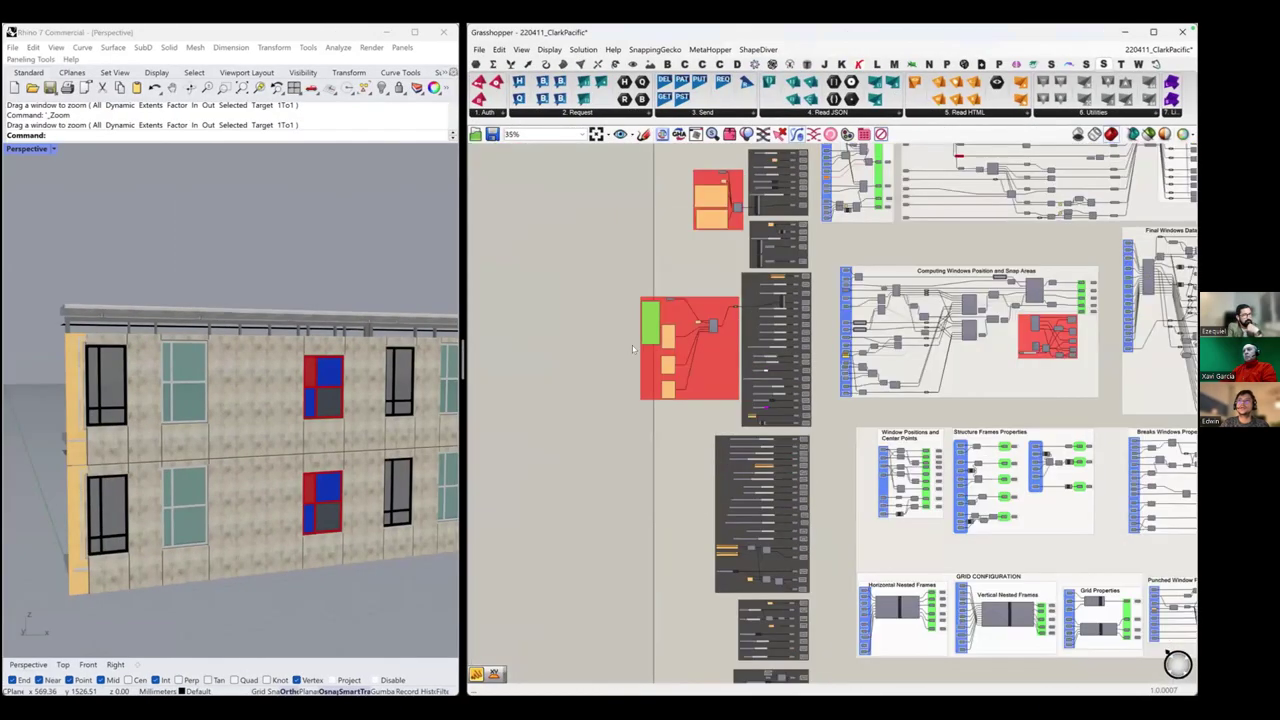
scroll(635, 322, up, 8)
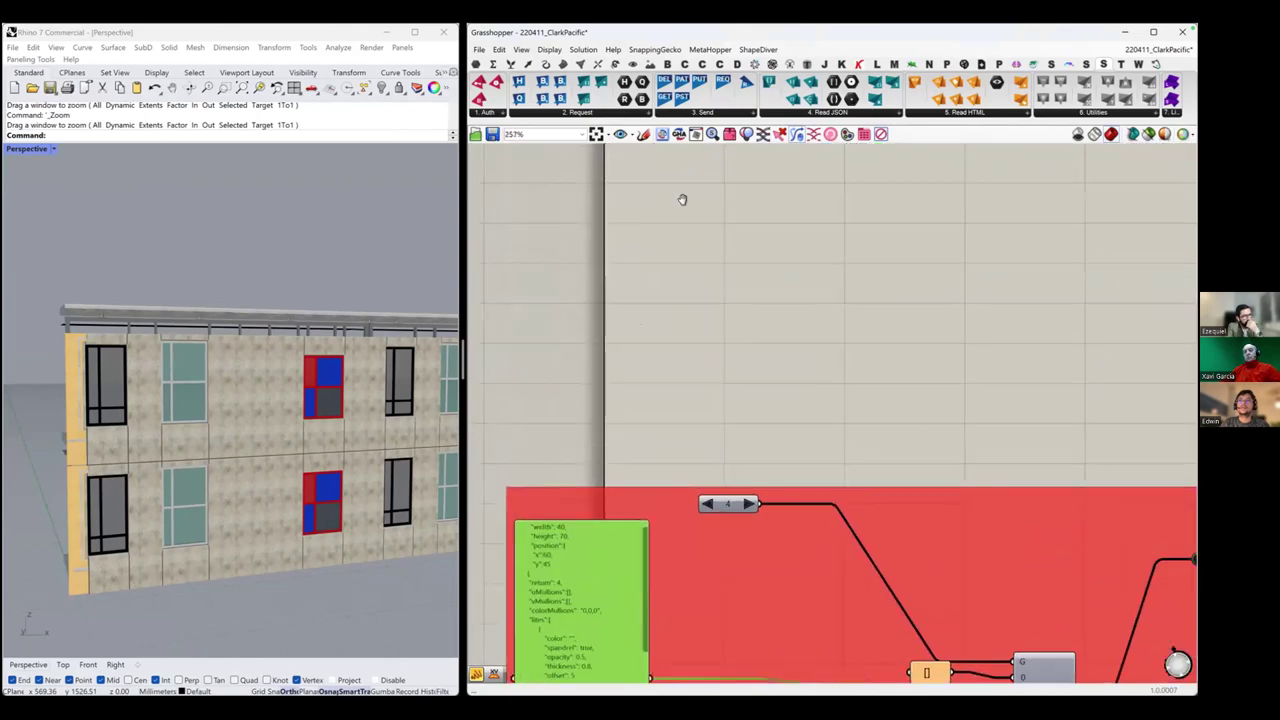
In the Infinite Facade configurator, set the number of windows to 7 and the windows width to 31,3.
key(ctrl+super+Right)
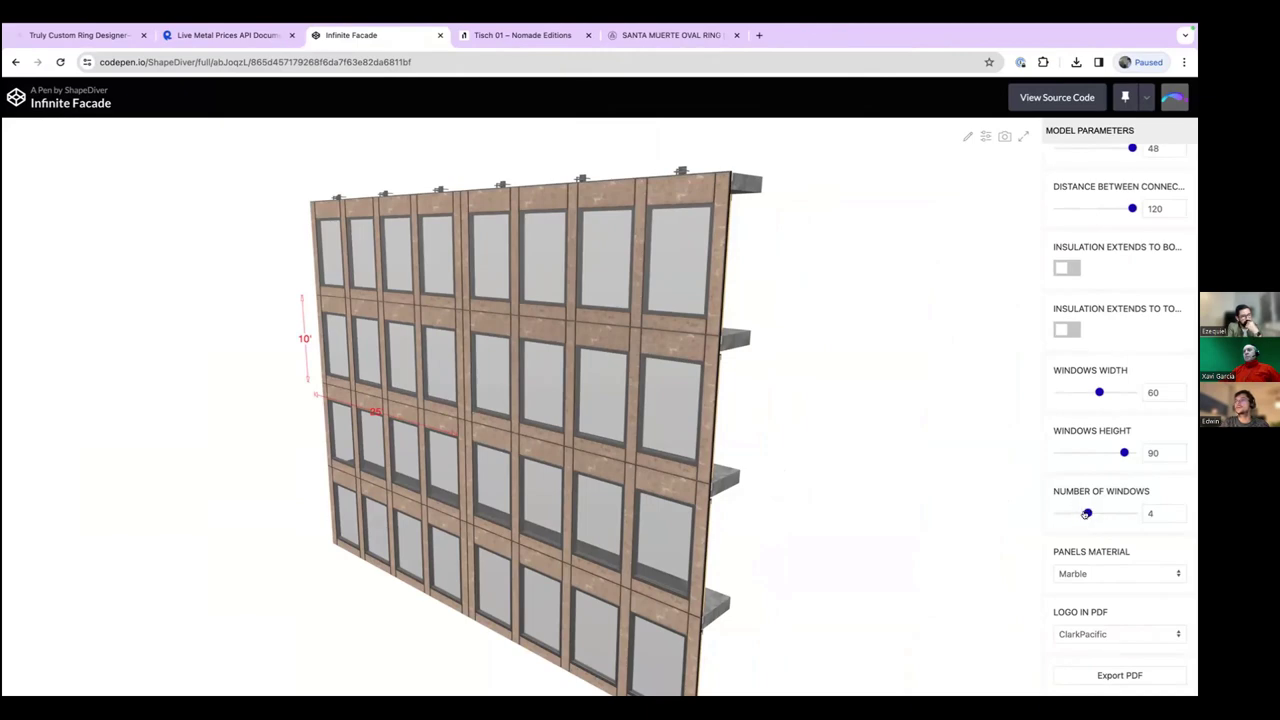
drag(1086, 514, 1109, 513)
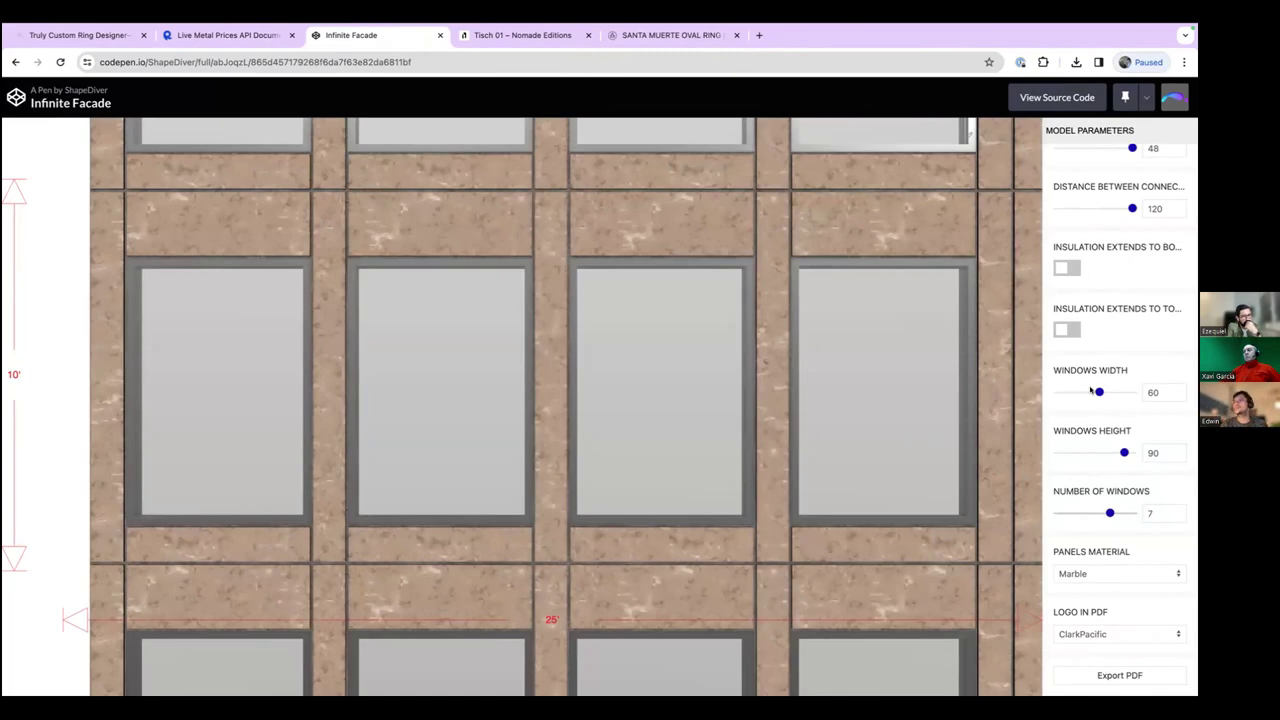
drag(1098, 392, 1072, 393)
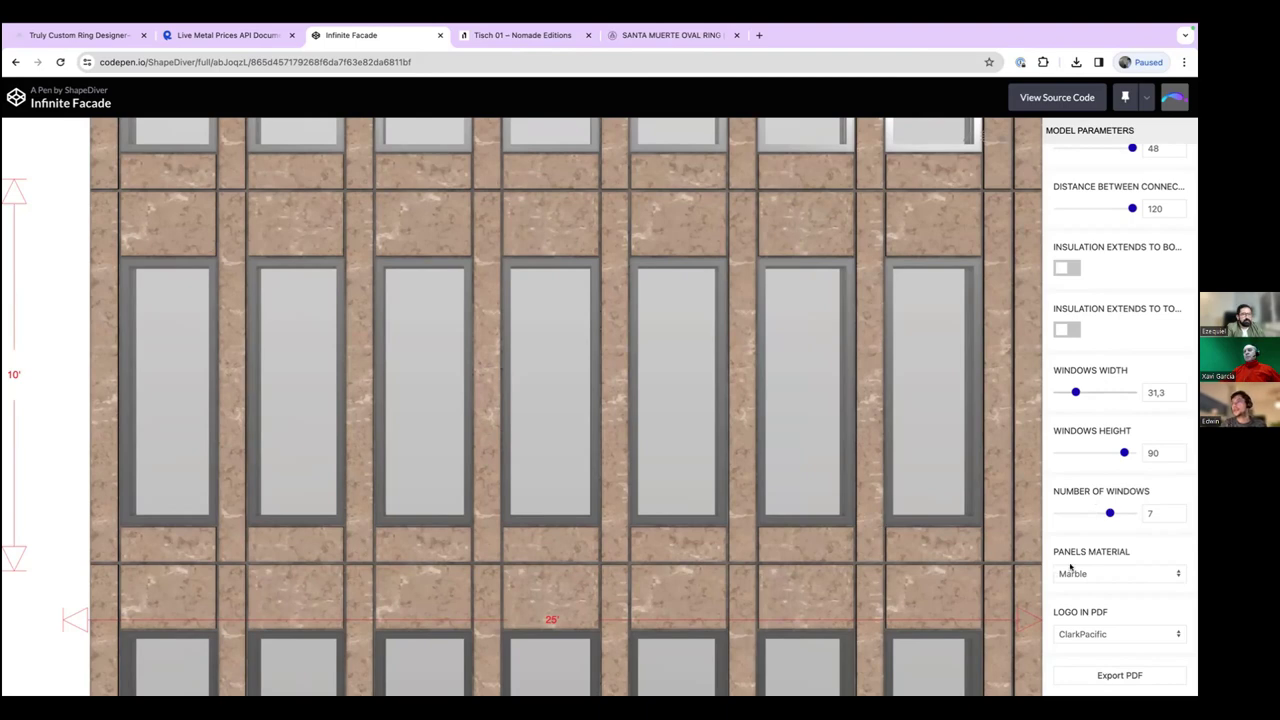
scroll(1070, 567, up, 5)
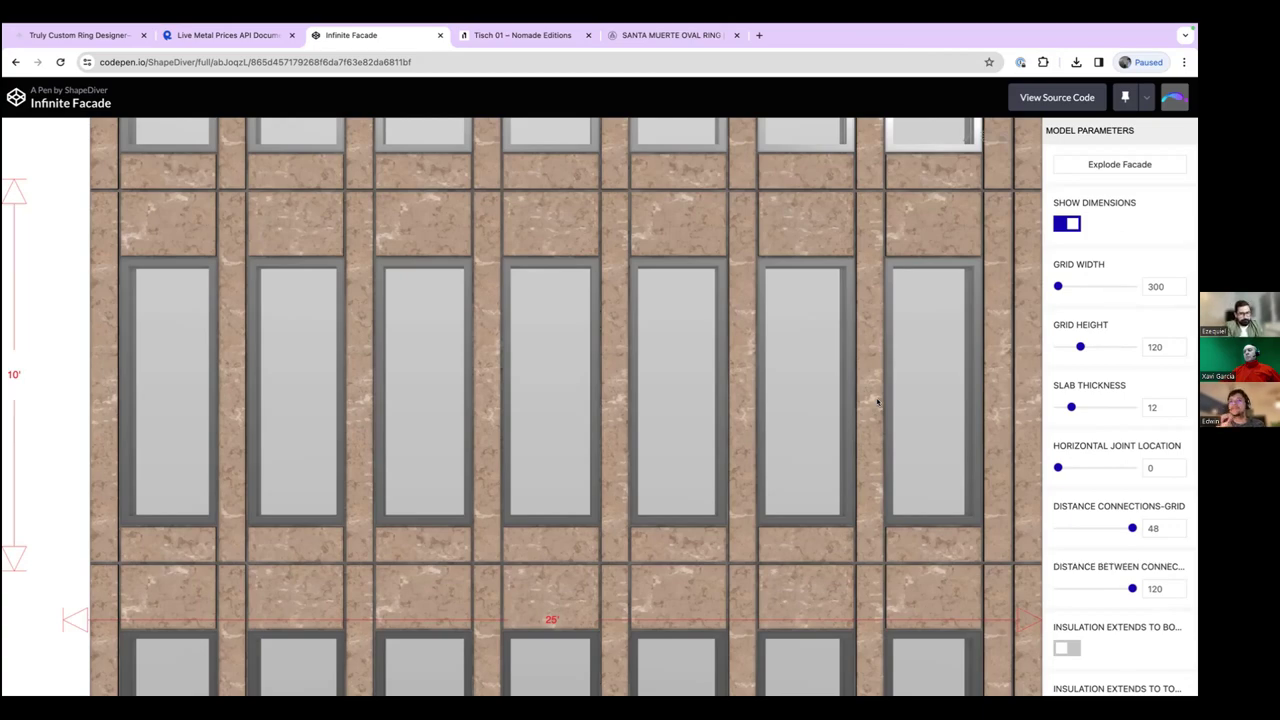
Switch to Grasshopper, view the whole facade definition, and display the Squid plugin's components.
key(ctrl+Left)
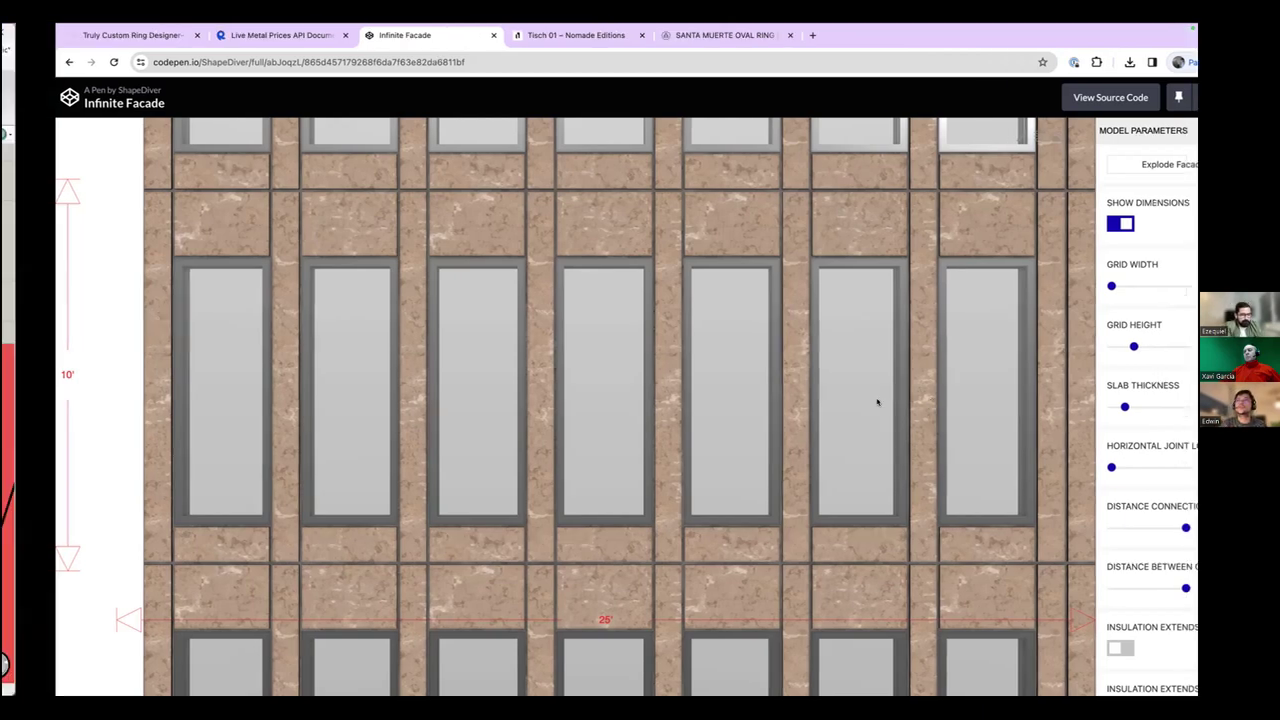
scroll(745, 346, down, 15)
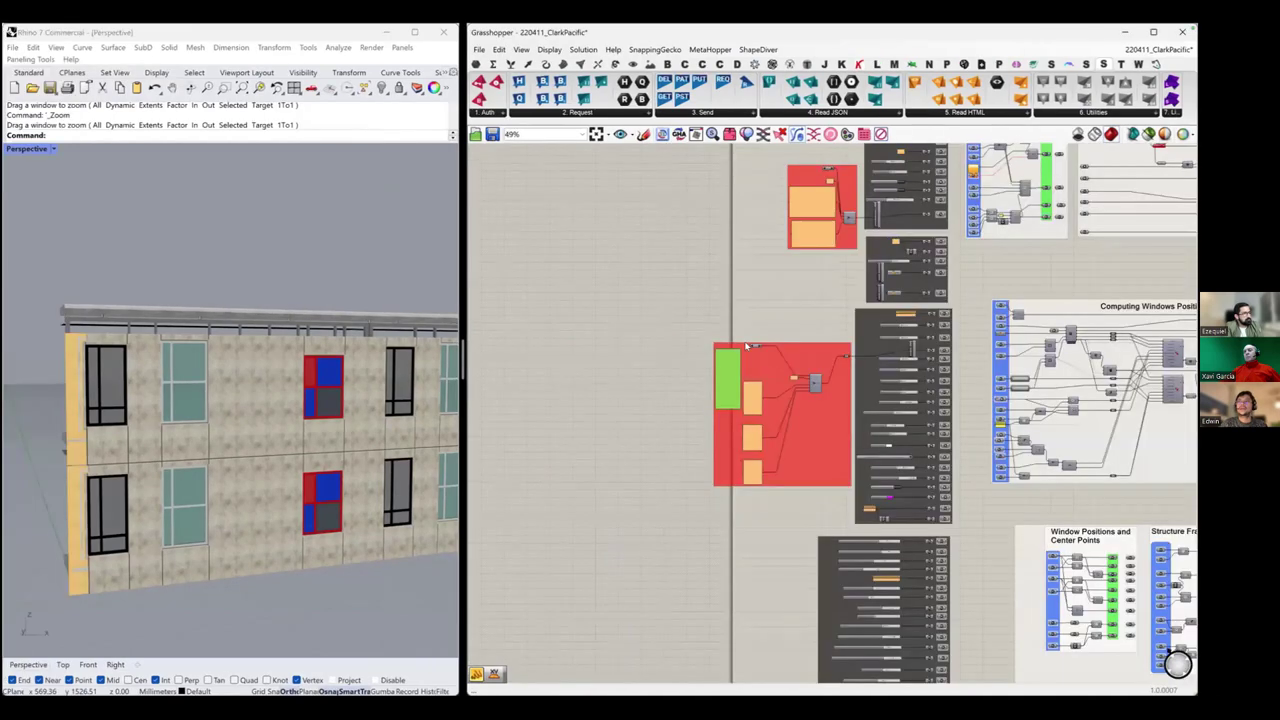
scroll(671, 360, up, 1)
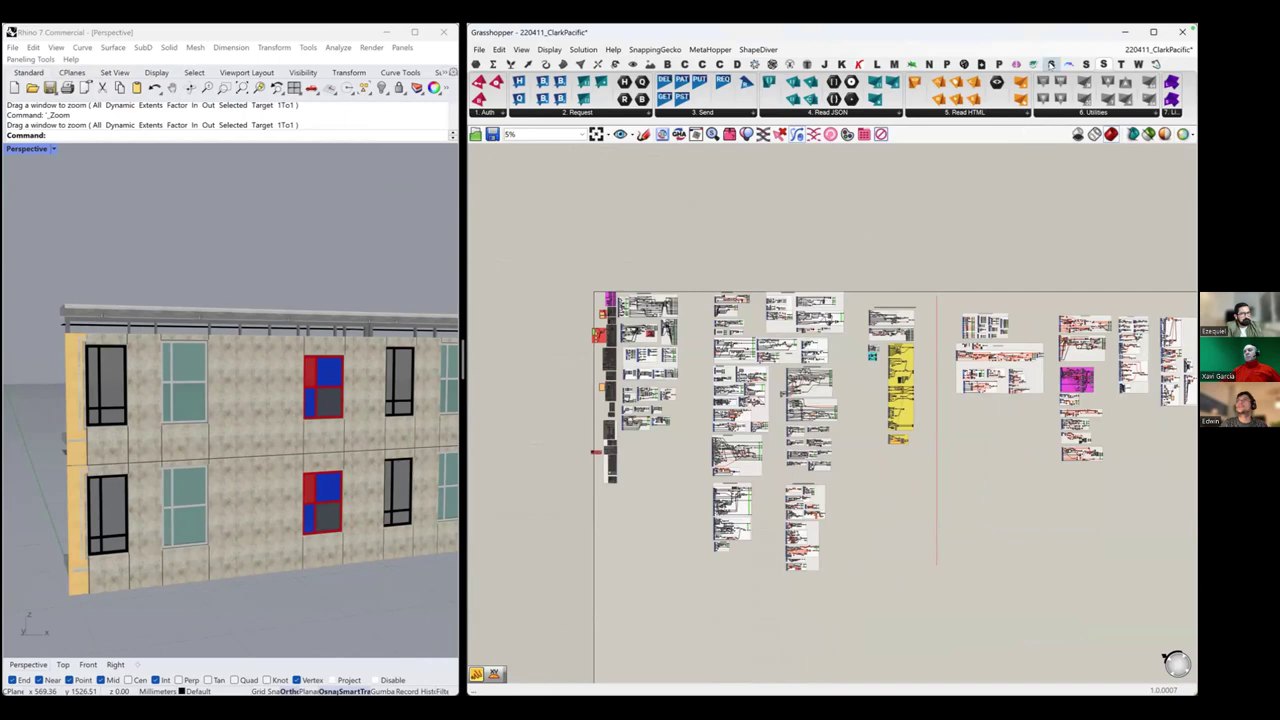
click(1050, 64)
click(1080, 65)
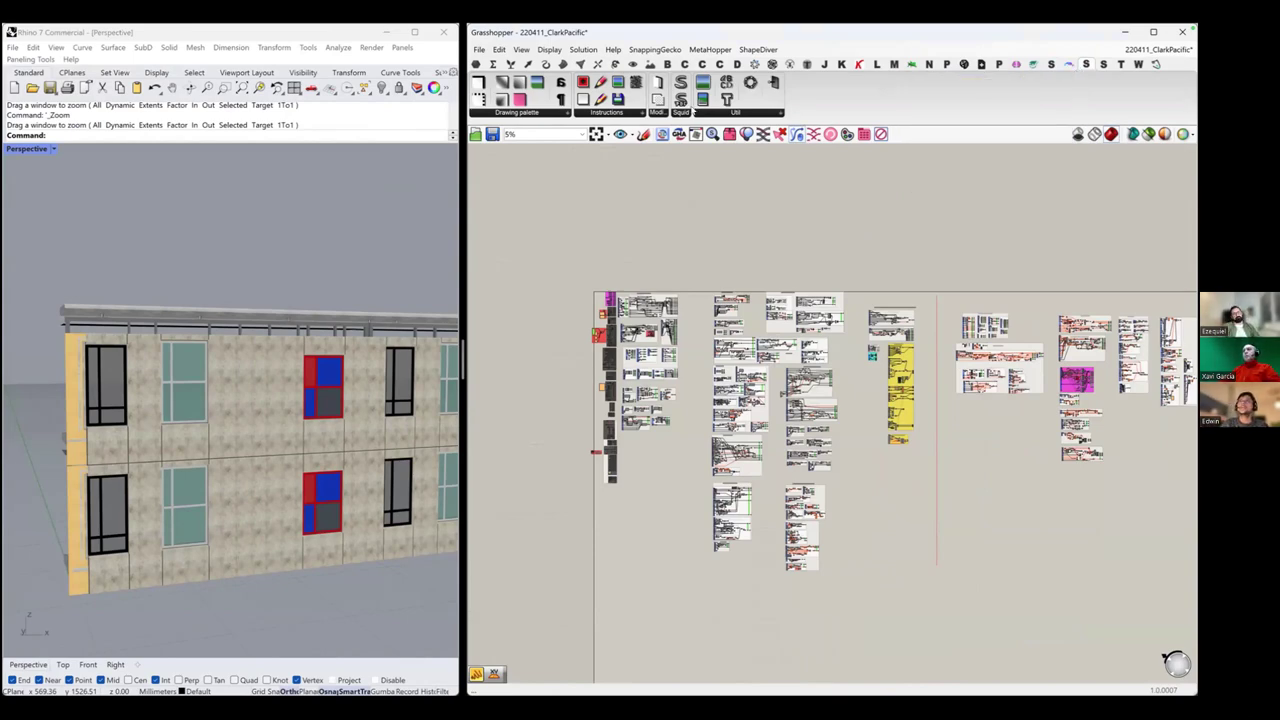
Display the components in the Squid group and frame the groups beyond the red divider line in the facade definition.
click(686, 113)
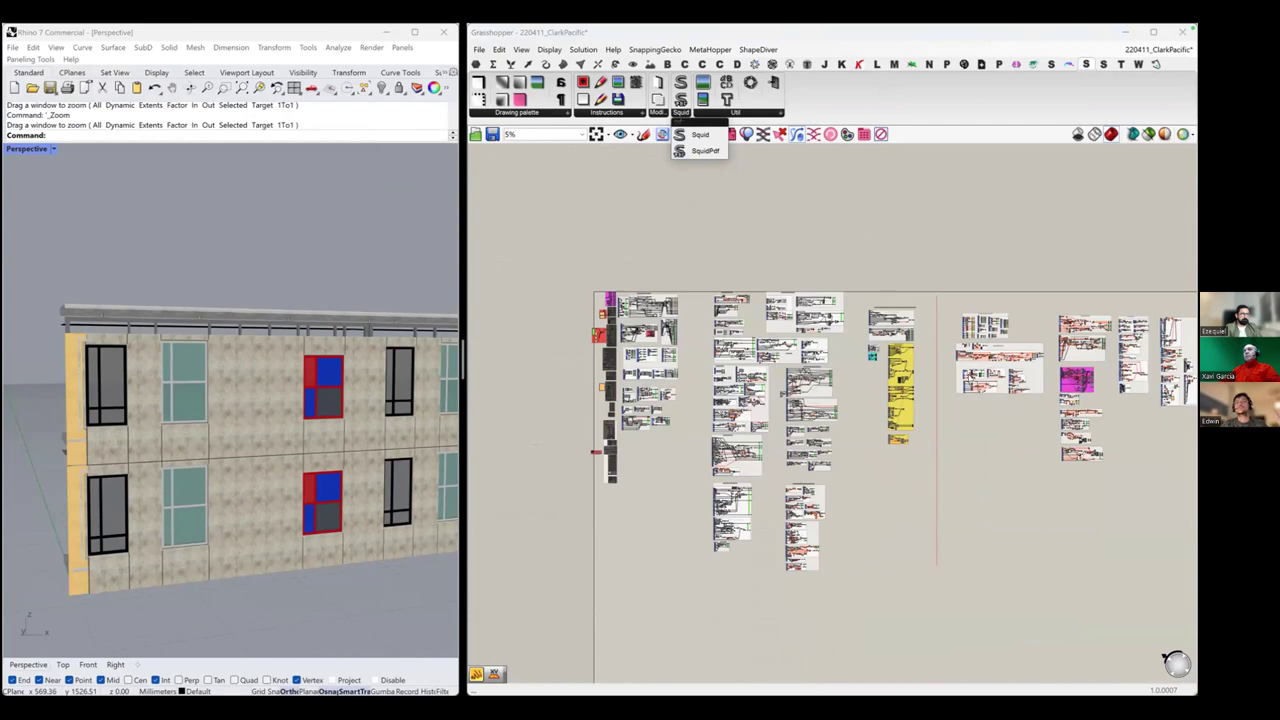
click(970, 375)
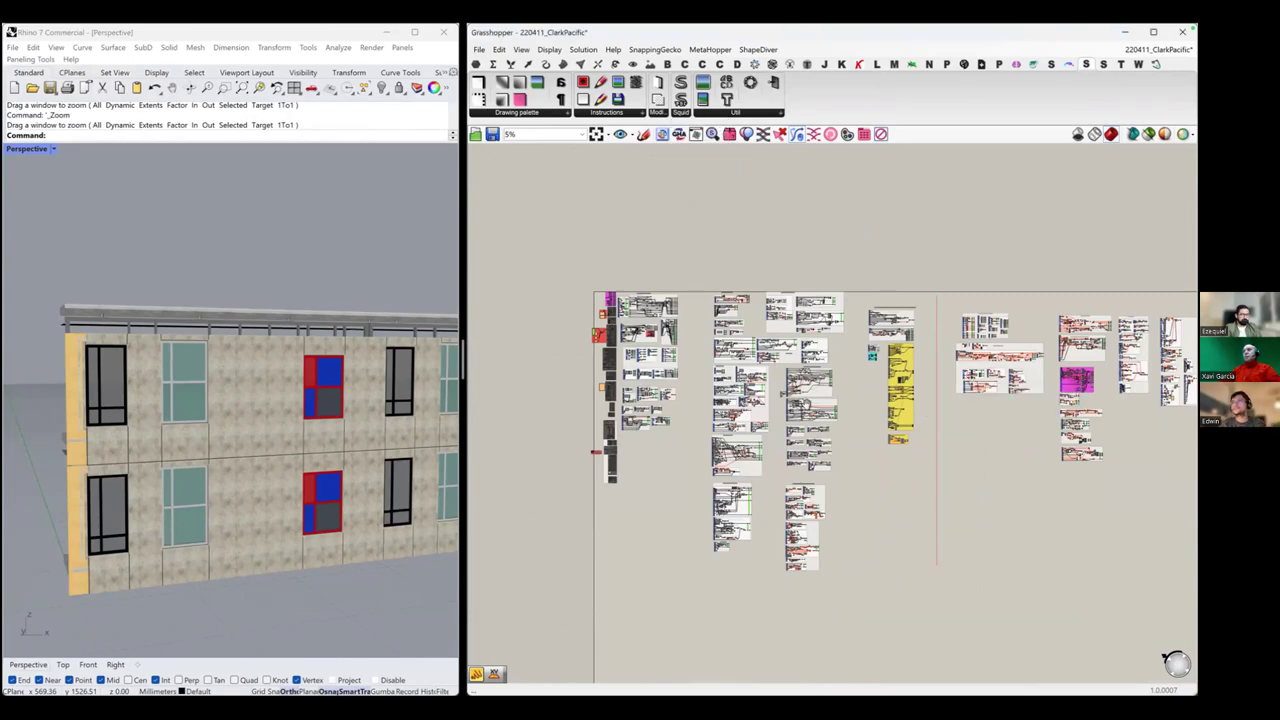
right_drag(1043, 264, 756, 257)
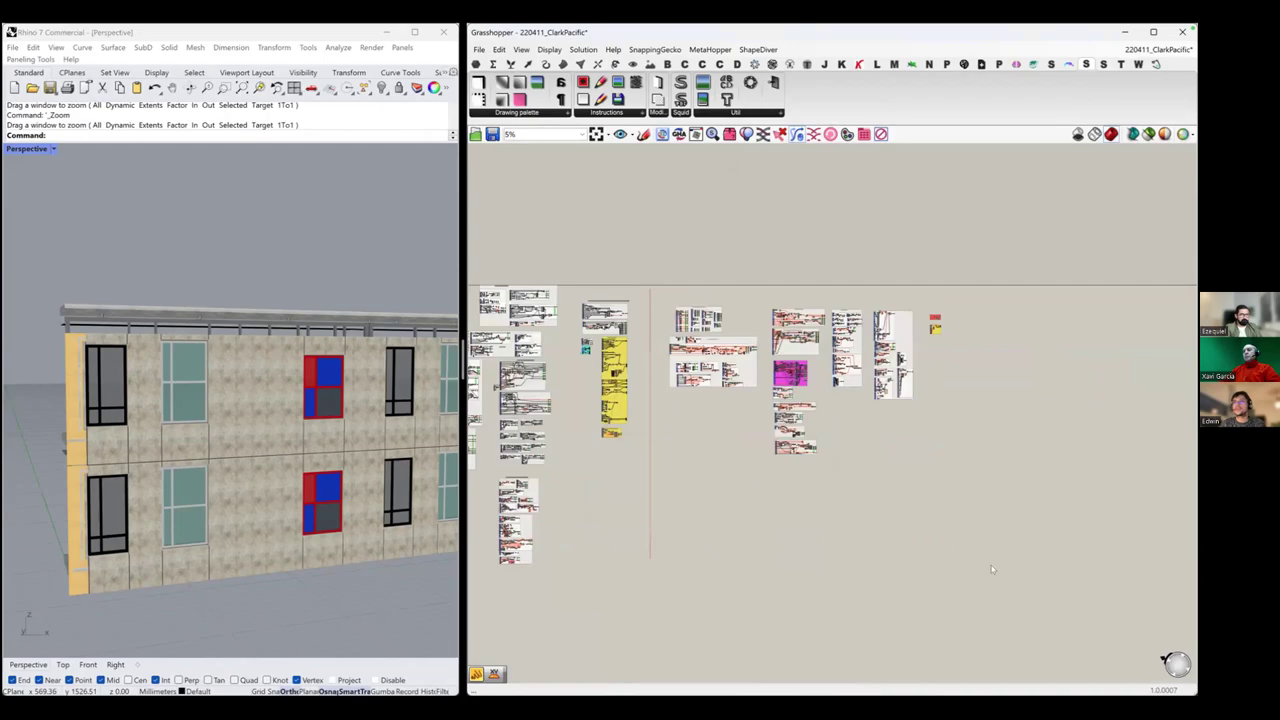
drag(990, 563, 650, 248)
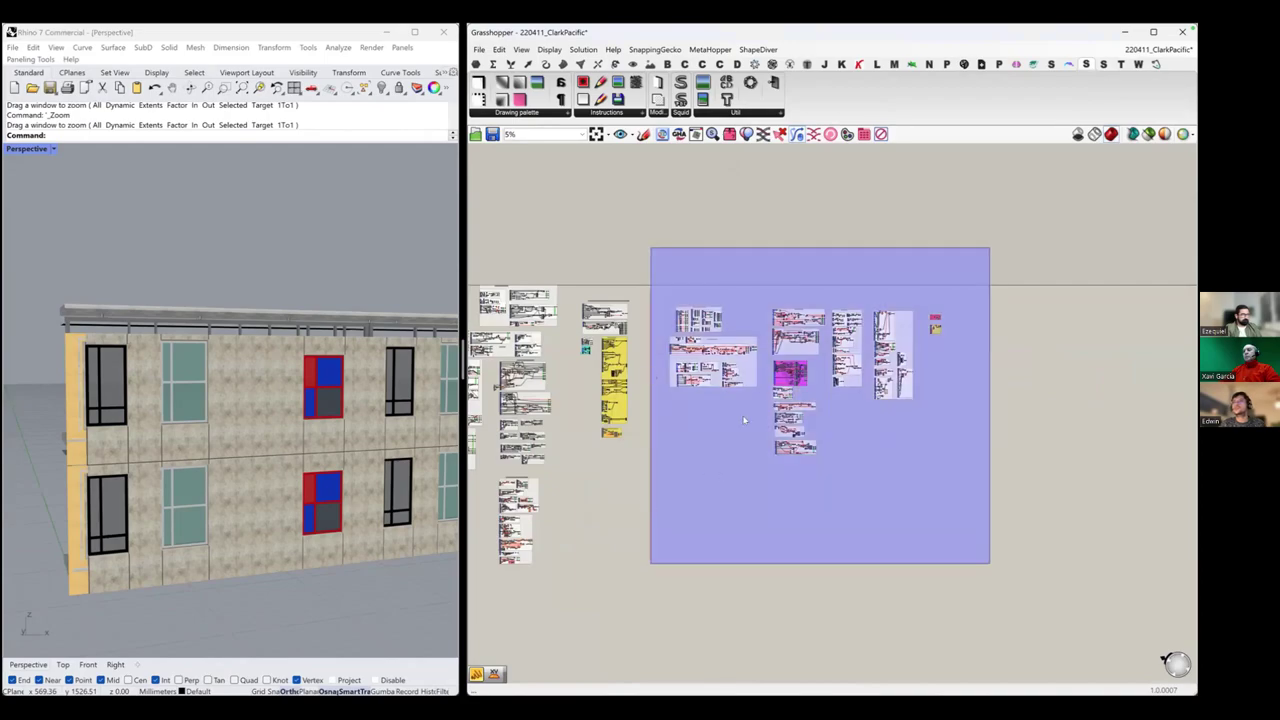
Switch to the Infinite Facade configurator in the browser, export the facade drawing as a PDF, and open the downloaded InfiniteFacade.pdf.
key(ctrl+super+Right)
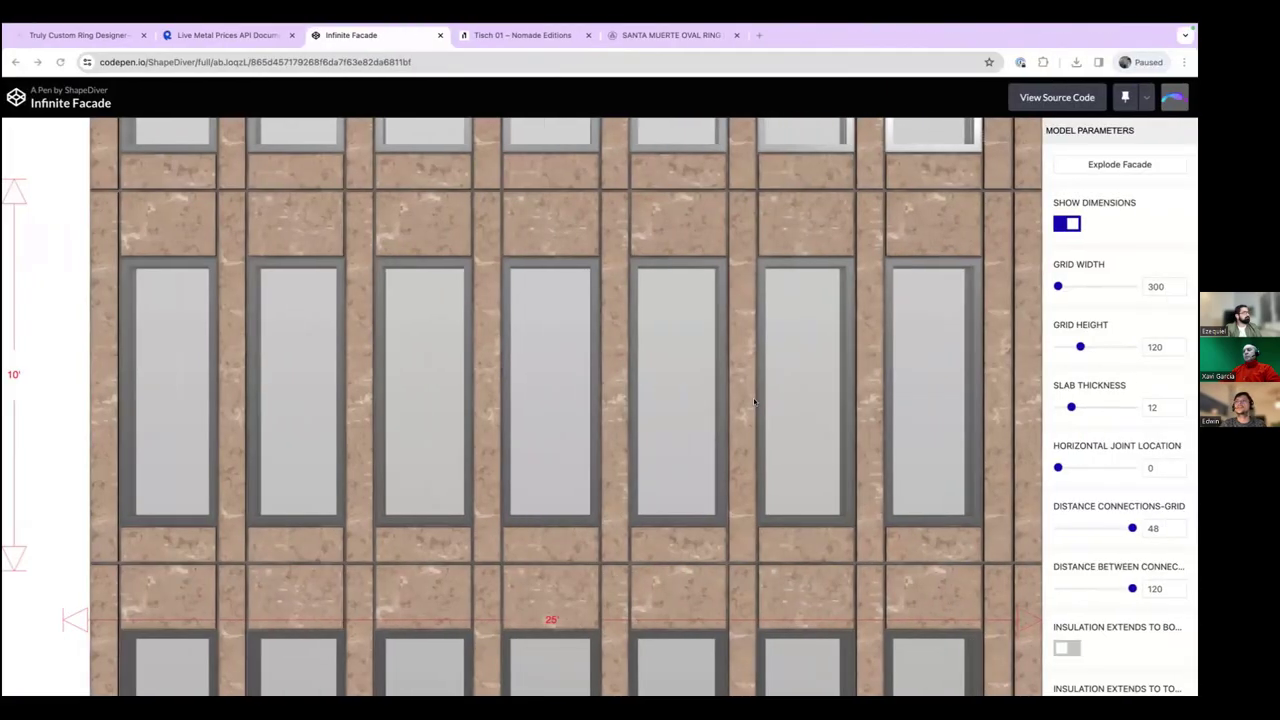
scroll(1057, 625, down, 5)
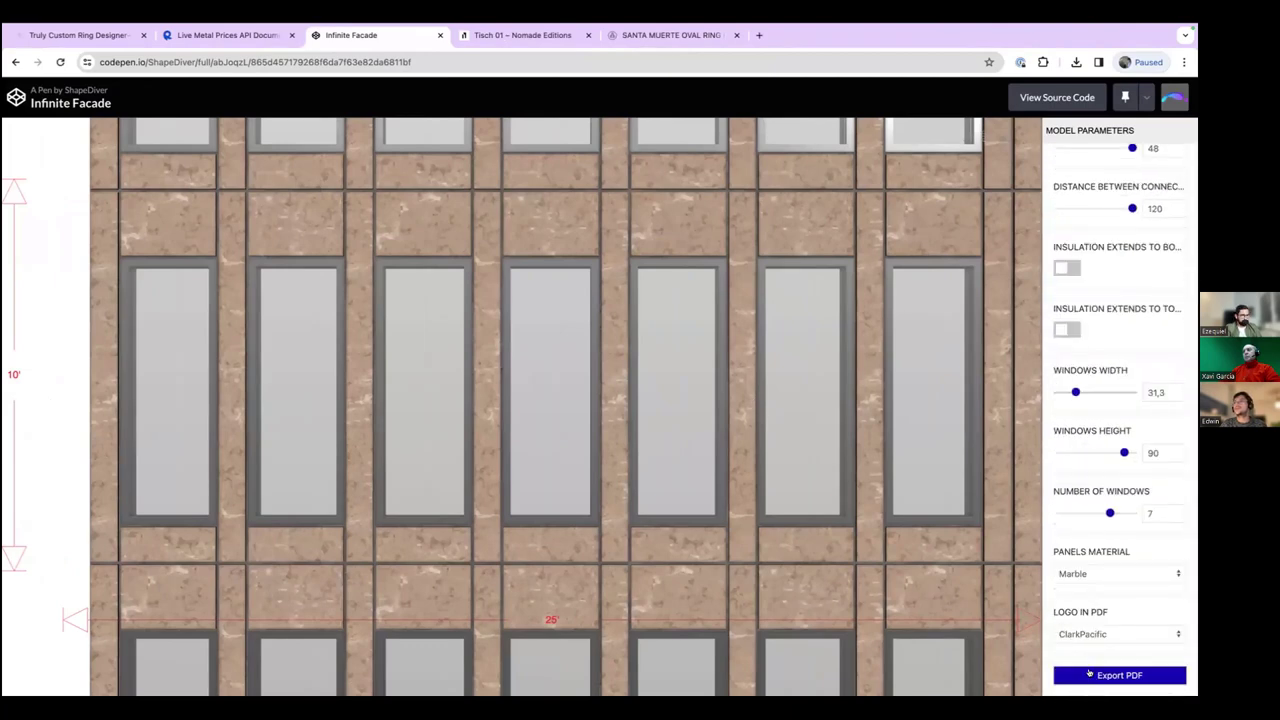
click(1089, 674)
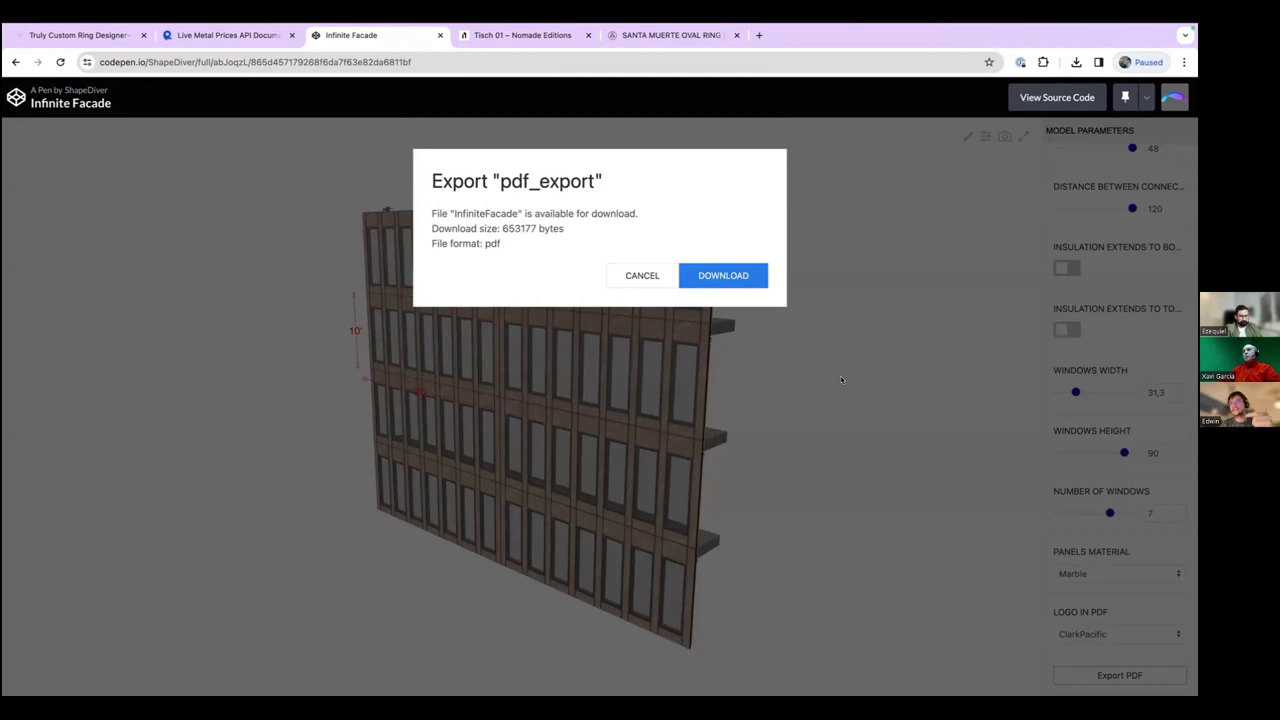
click(745, 279)
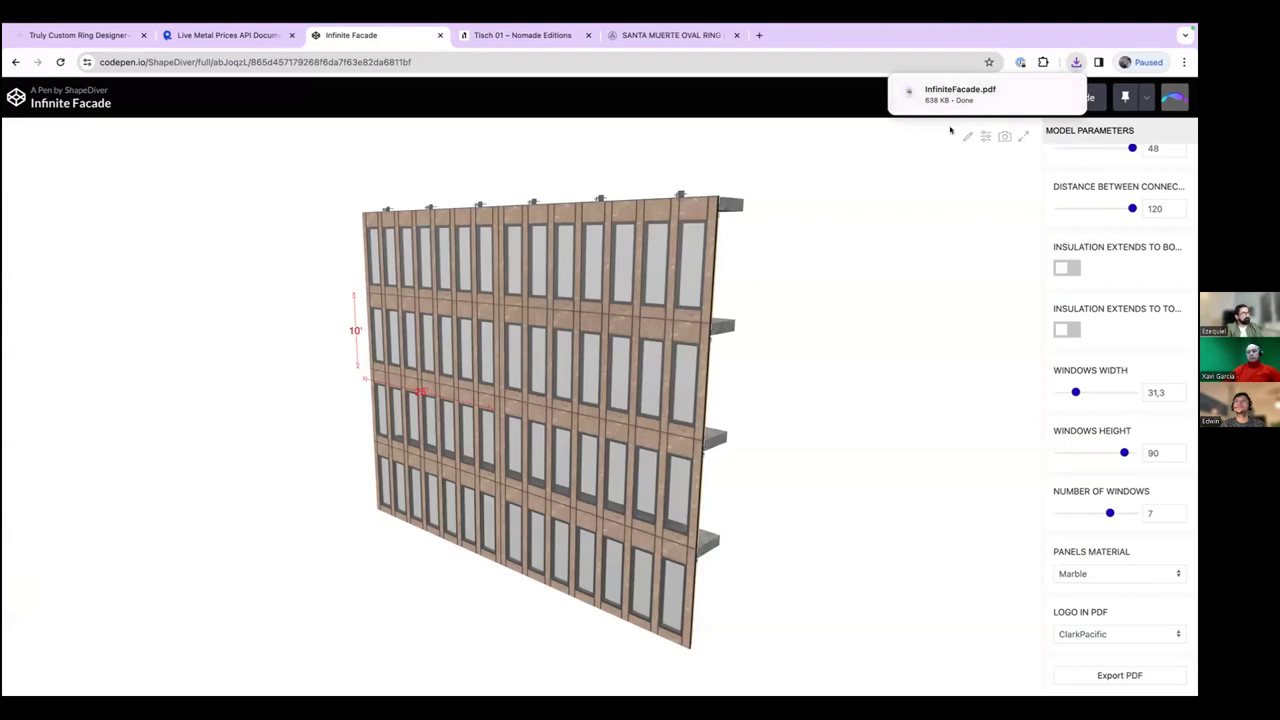
click(960, 95)
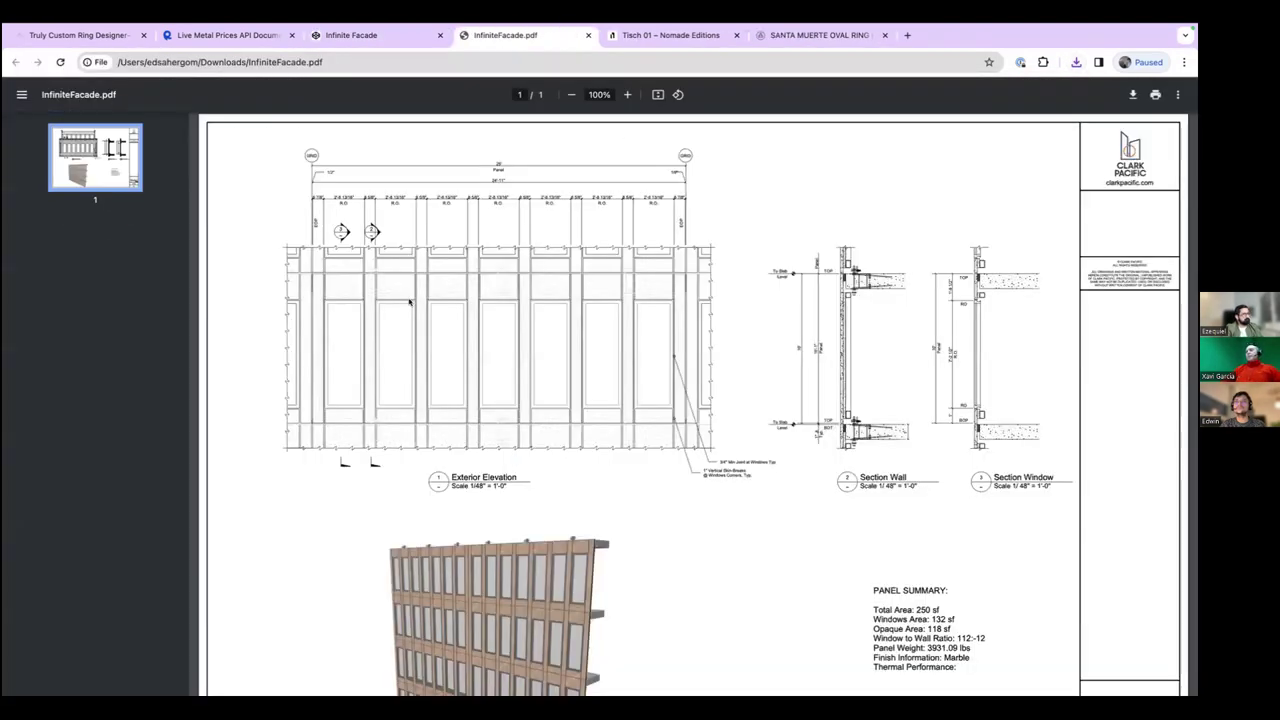
Examine the InfiniteFacade.pdf sheet, from the perspective view and panel summary to the dimensions above the exterior elevation.
scroll(409, 301, down, 2)
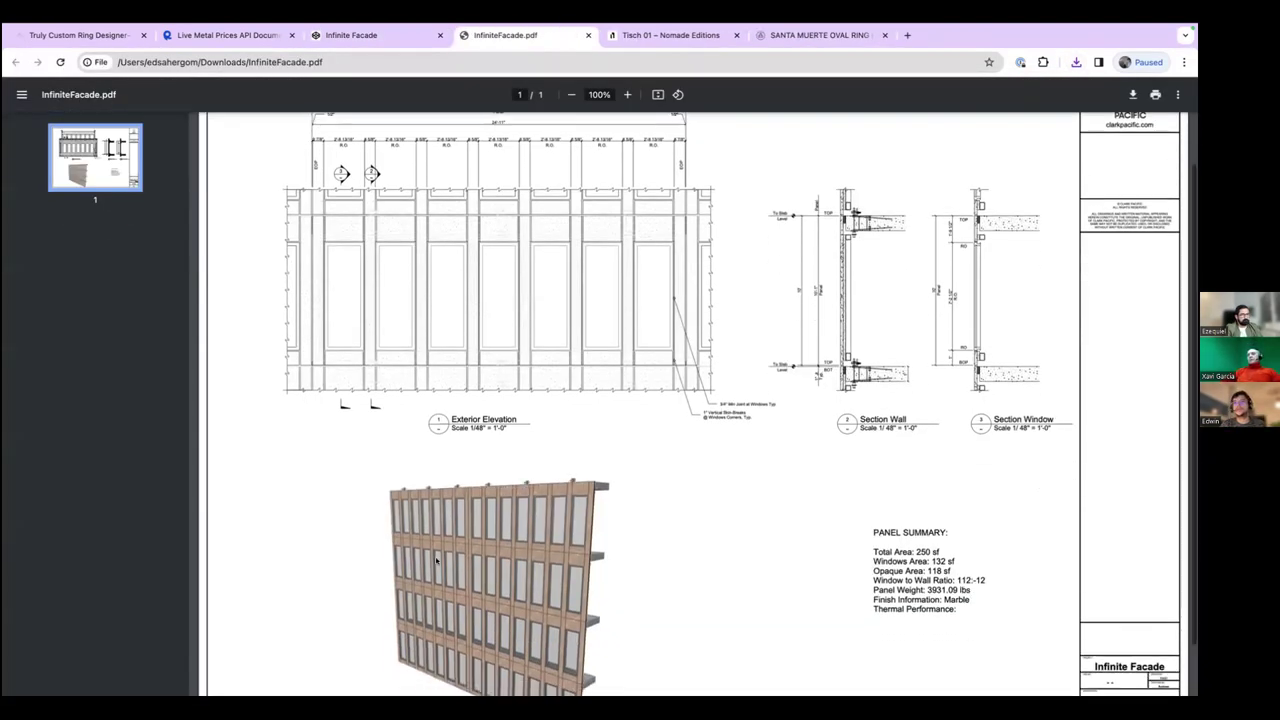
scroll(458, 598, down, 2)
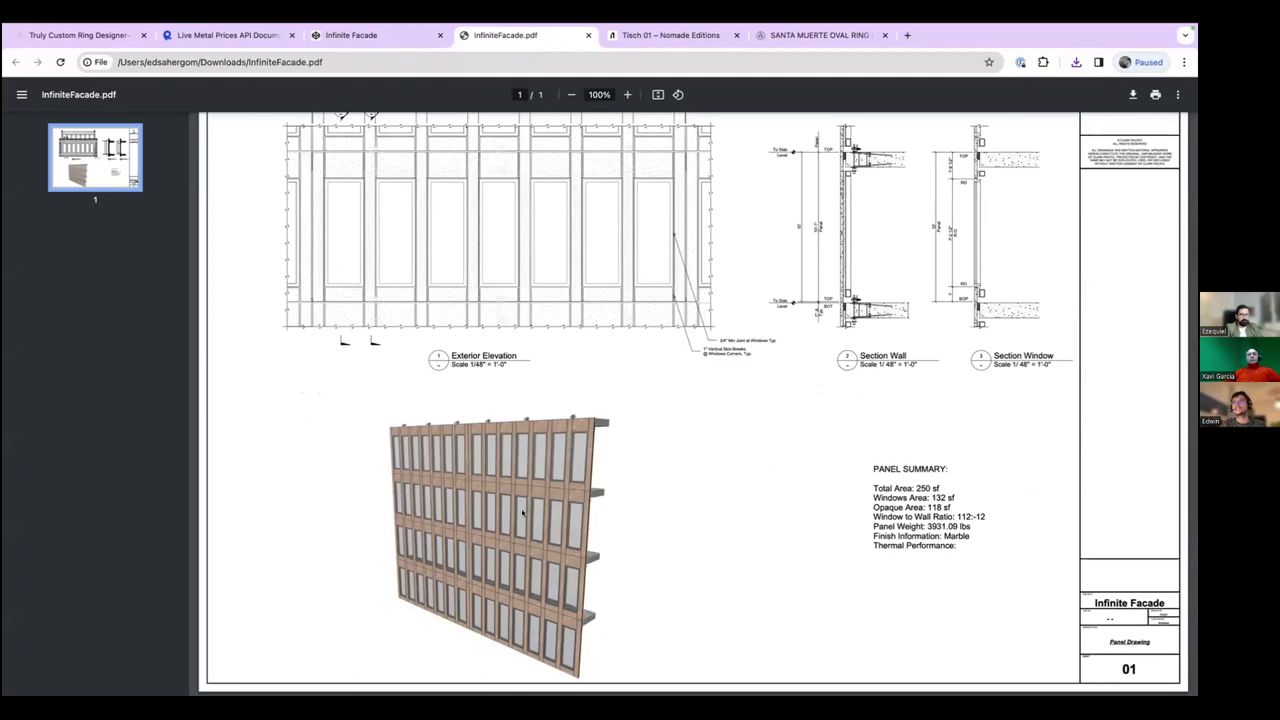
scroll(533, 474, up, 4)
ctrl+scroll(512, 314, up, 5)
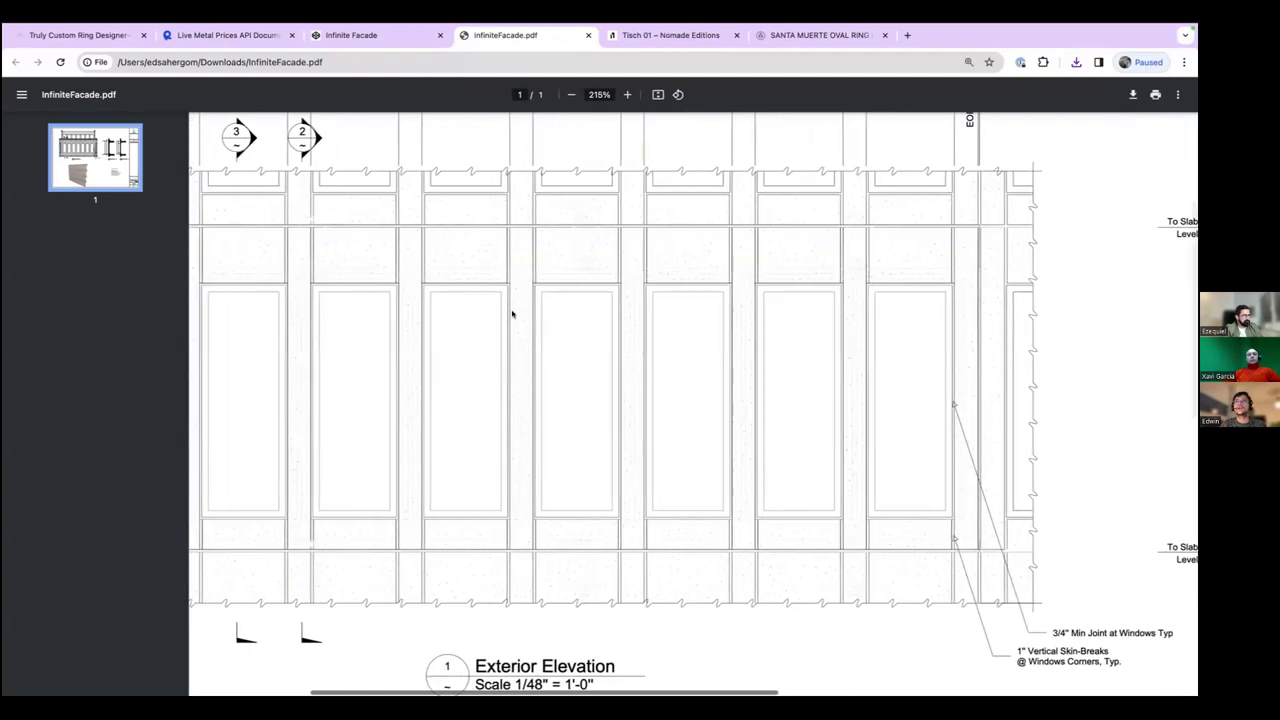
scroll(514, 314, down, 2)
scroll(718, 462, right, 4)
scroll(883, 431, up, 5)
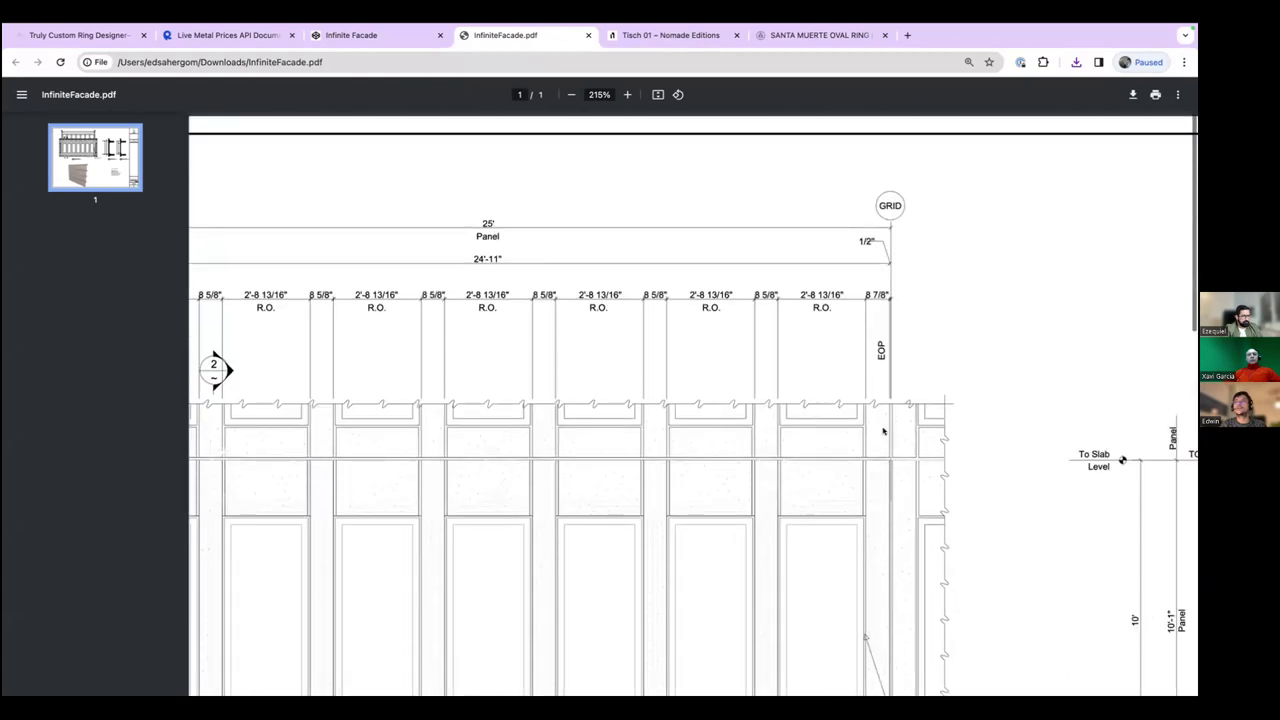
drag(802, 294, 845, 295)
scroll(585, 317, left, 3)
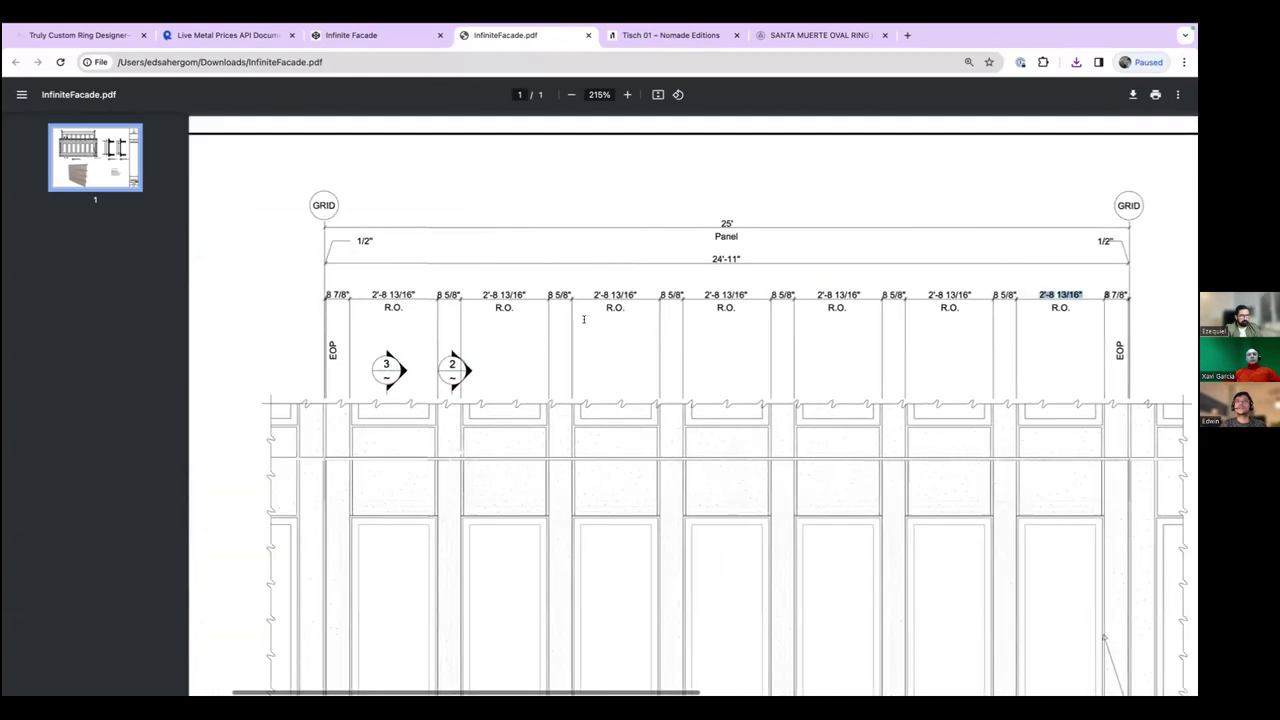
Examine the section markers on the exterior elevation and the matching Section Wall and Section Window drawings.
scroll(800, 405, right, 5)
scroll(802, 408, down, 3)
scroll(466, 323, left, 8)
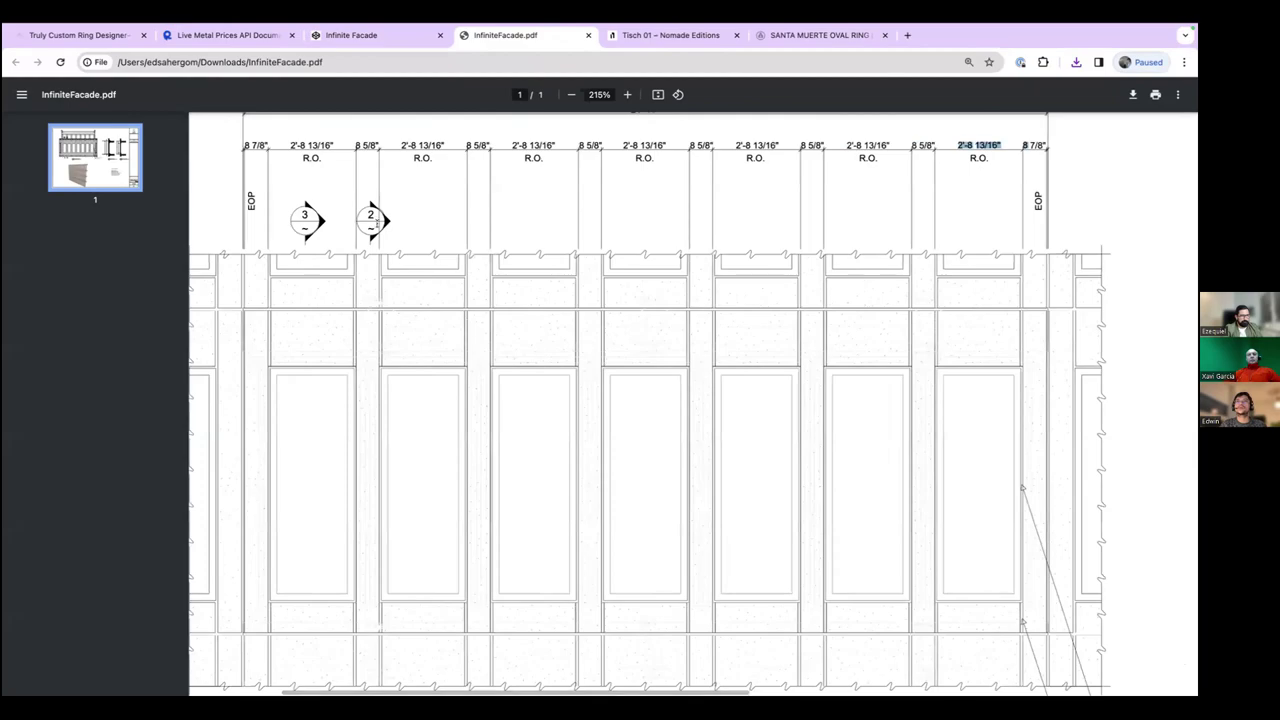
ctrl+scroll(346, 266, down, 5)
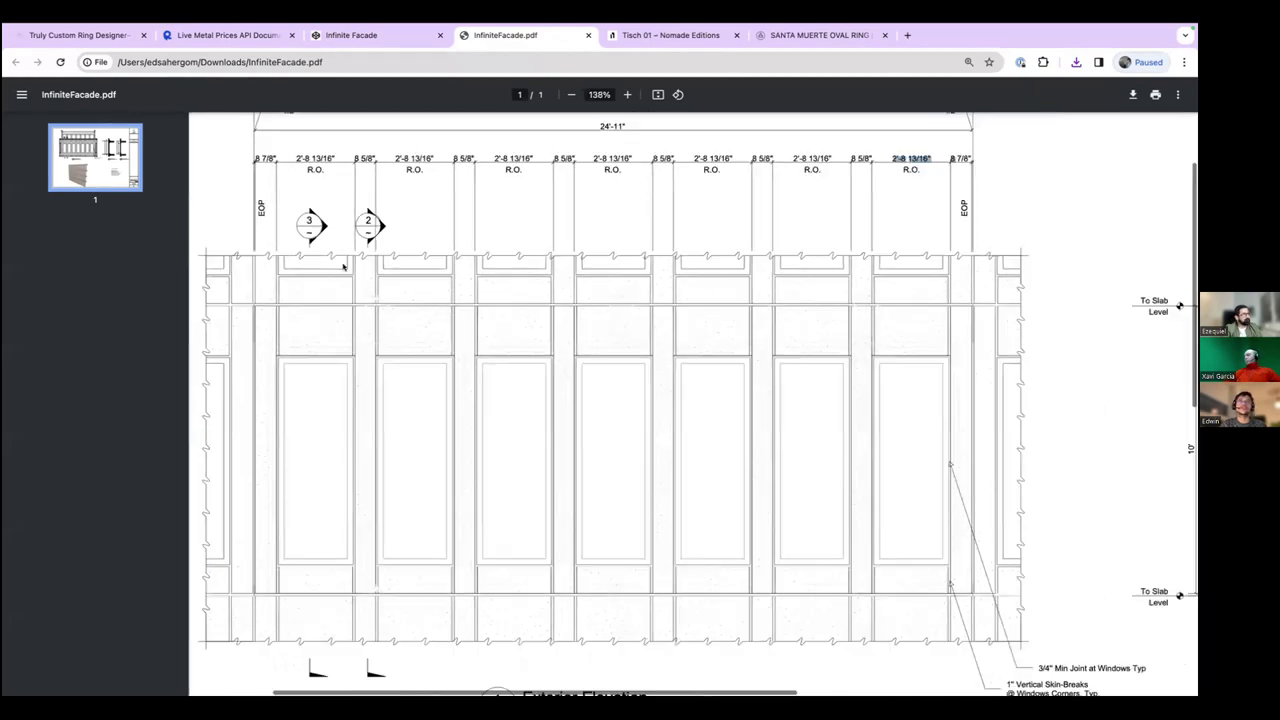
ctrl+scroll(947, 410, up, 5)
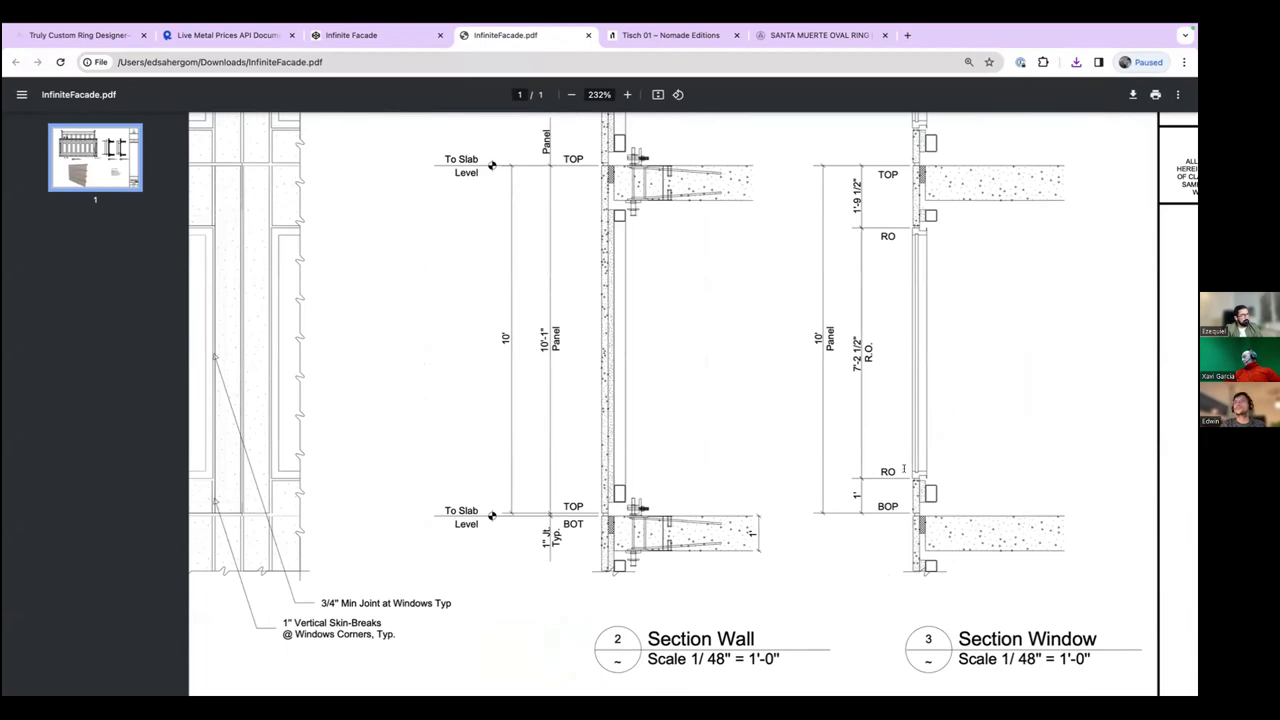
ctrl+scroll(903, 468, down, 5)
ctrl+scroll(434, 99, up, 2)
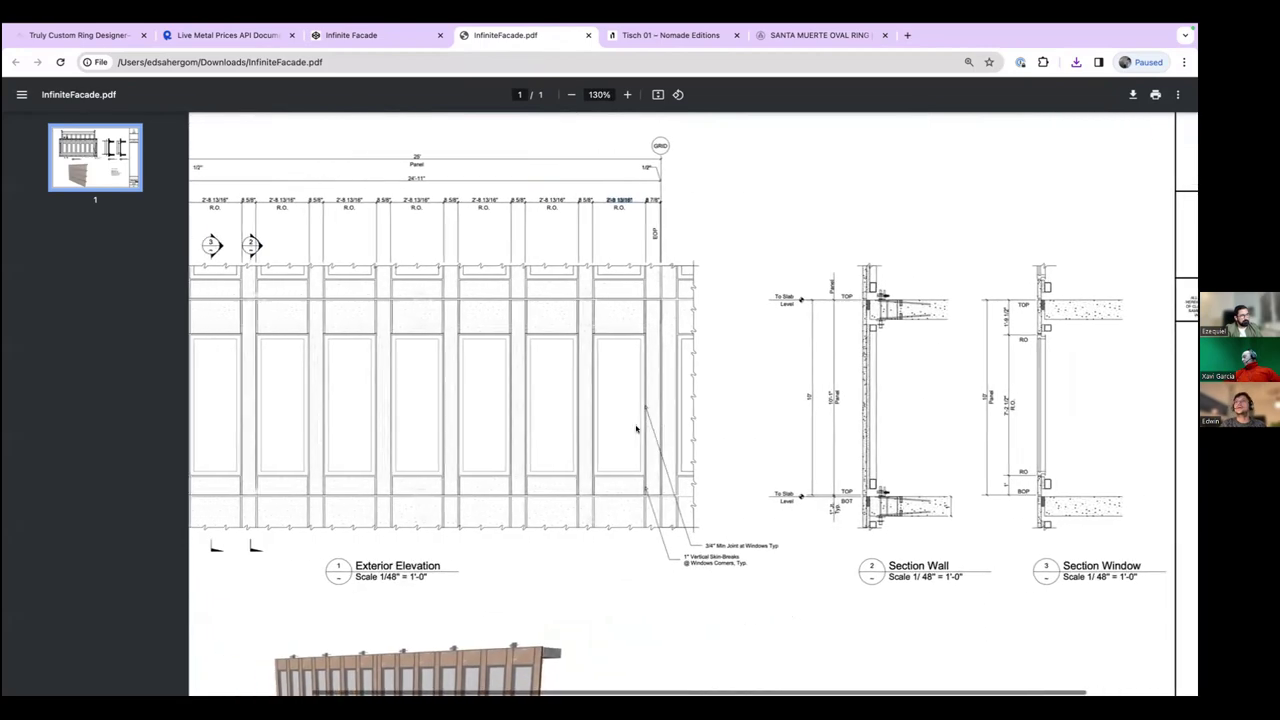
Set the windows height to 52,03 in the Infinite Facade configurator, and export and open an updated PDF drawing.
click(360, 35)
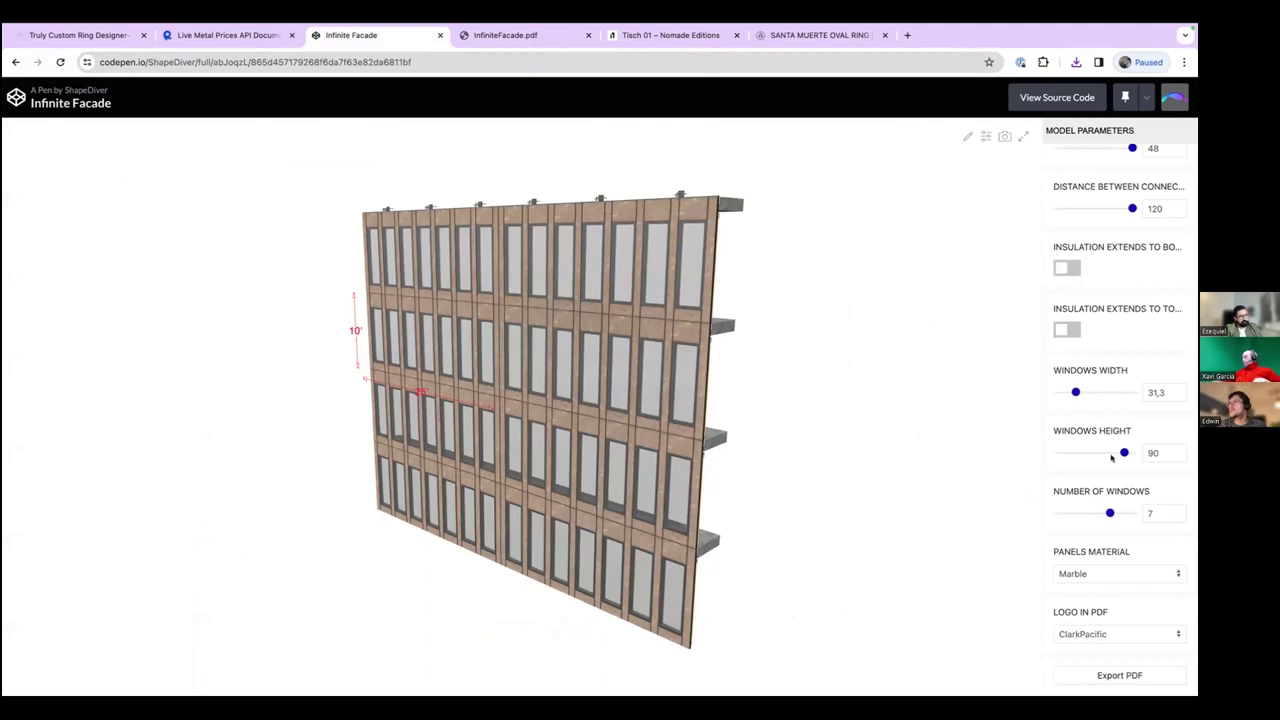
drag(1120, 453, 1091, 453)
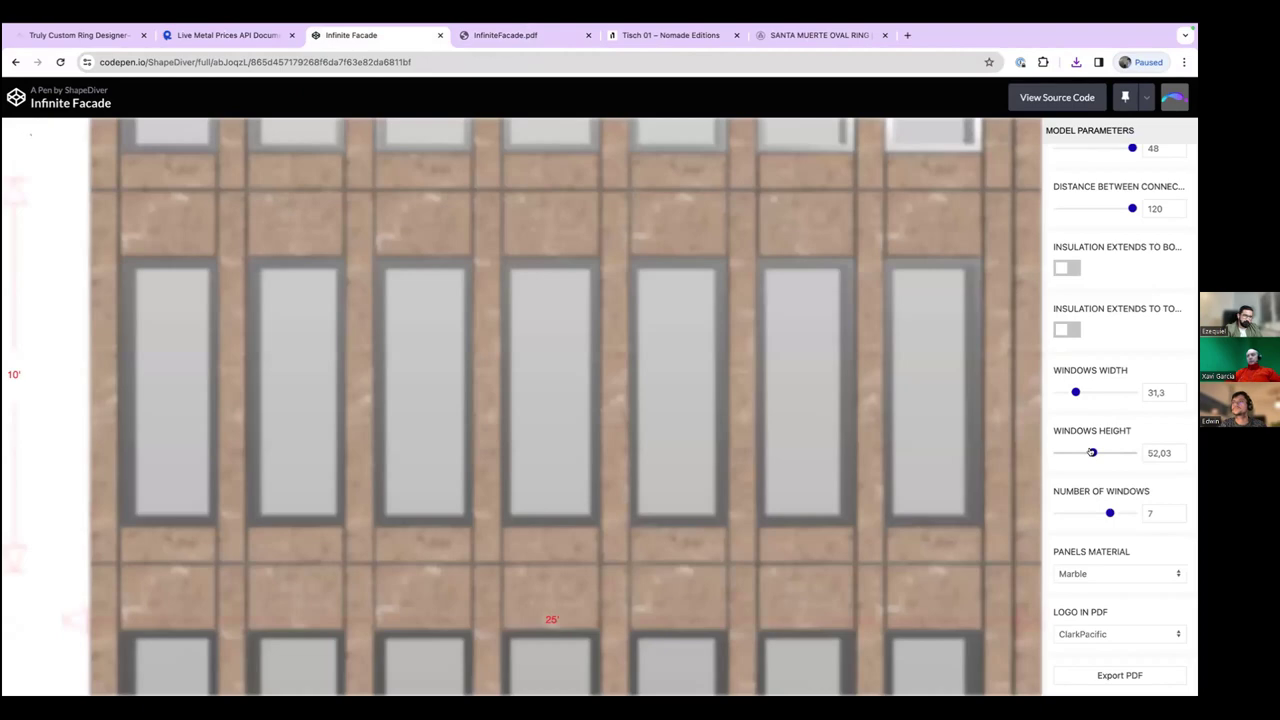
click(1124, 676)
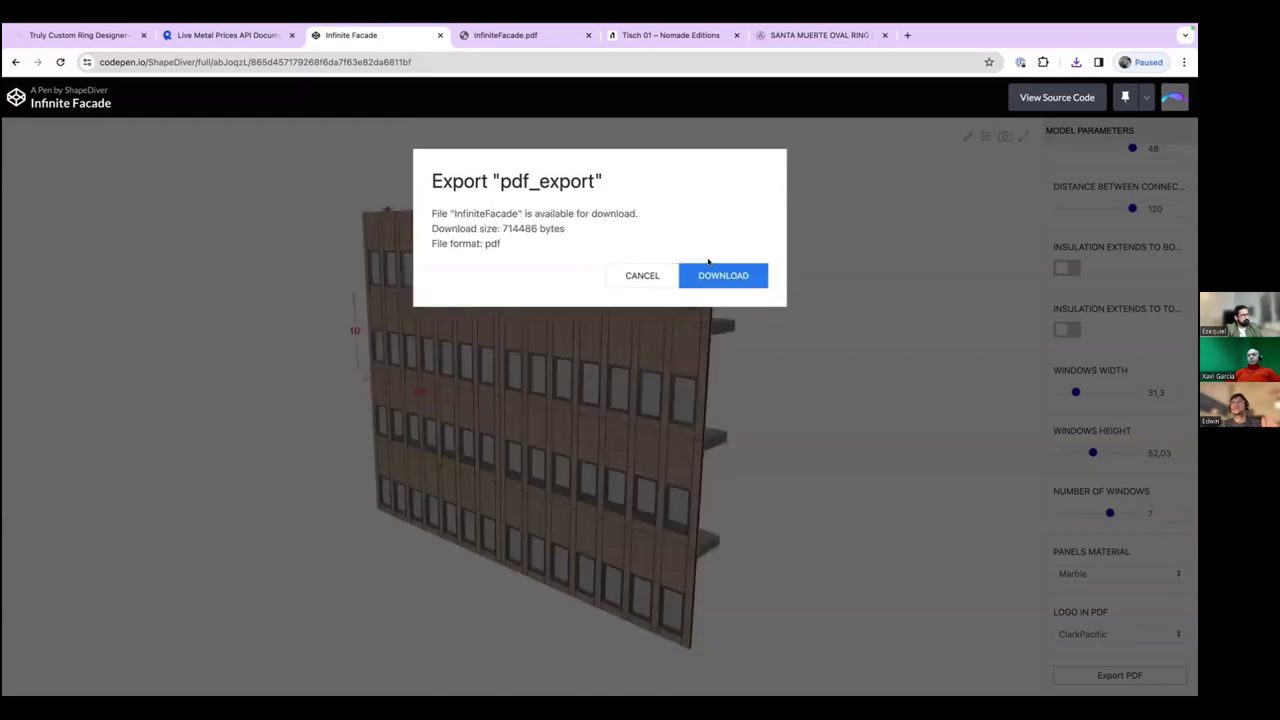
click(713, 274)
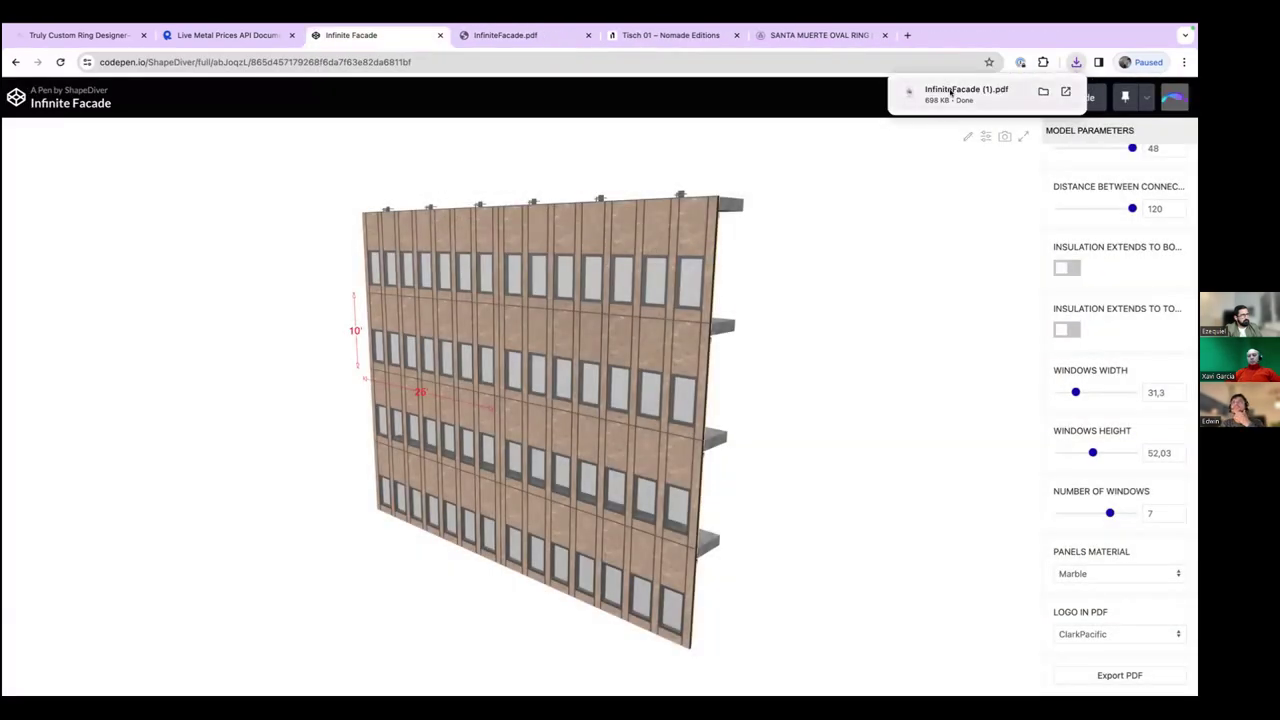
click(945, 97)
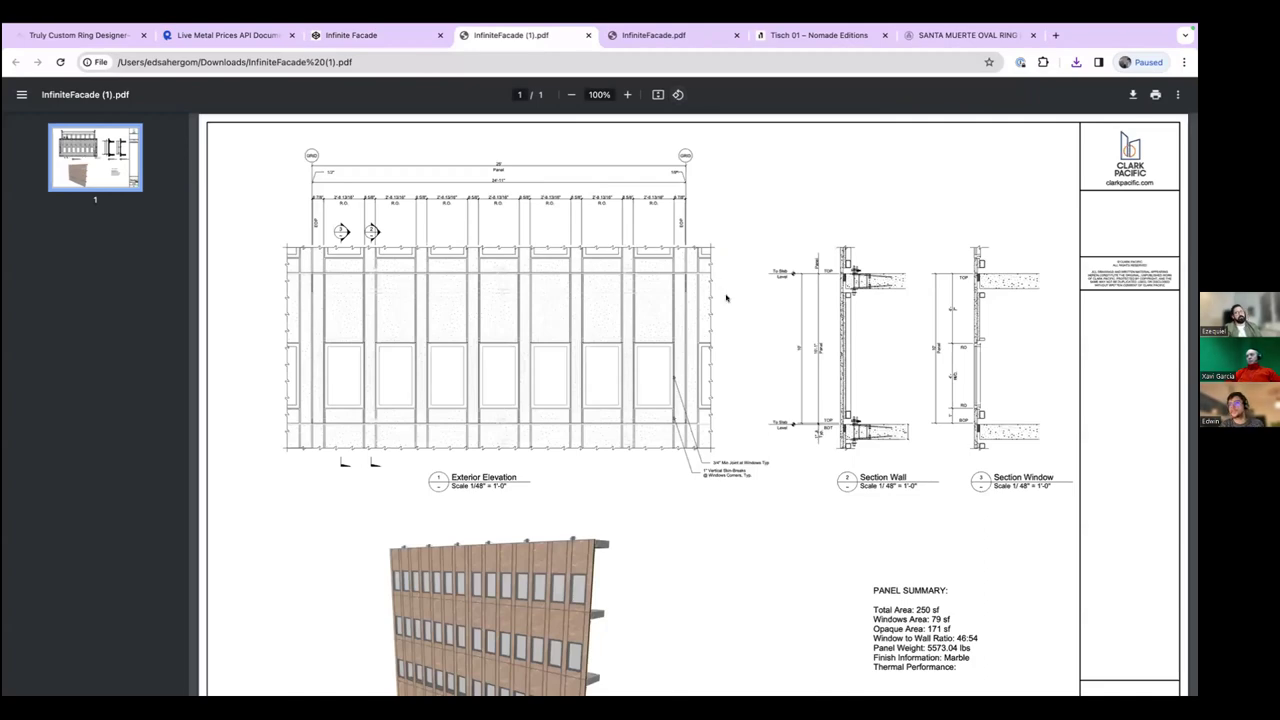
Inspect the Section Window drawing and its rough opening and slab details in the updated PDF.
ctrl+scroll(981, 403, up, 1)
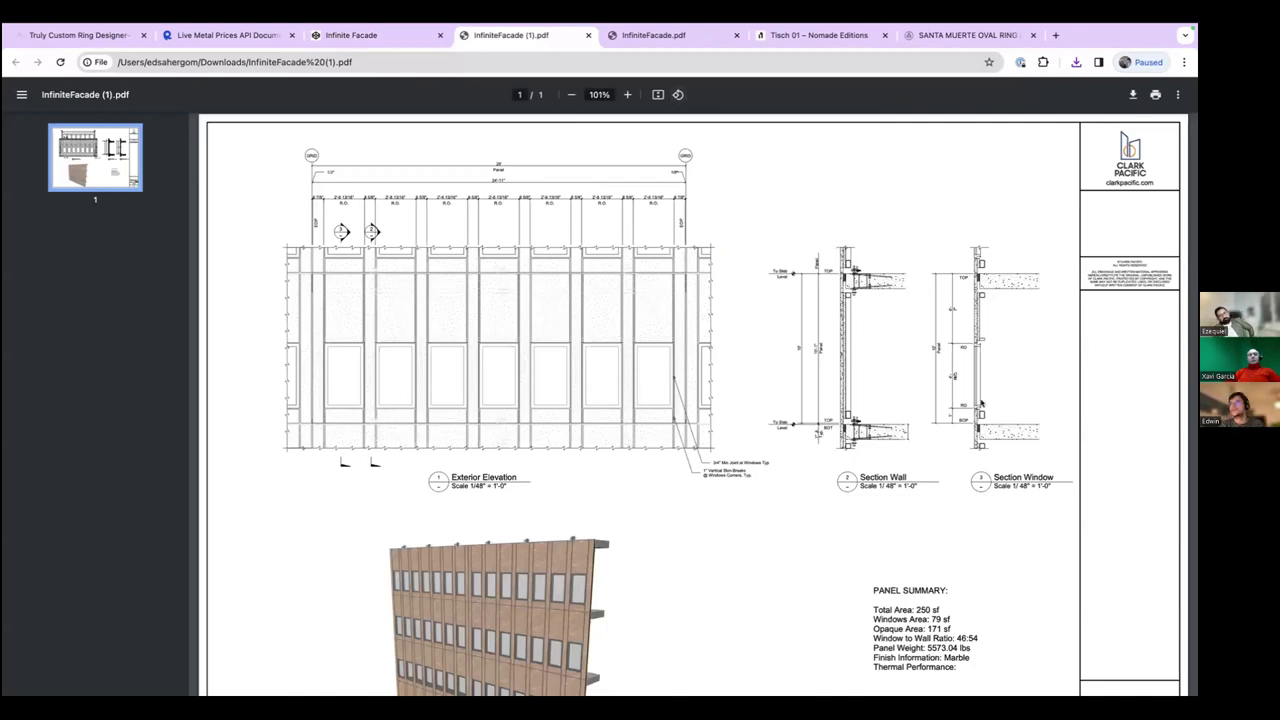
ctrl+scroll(981, 403, up, 10)
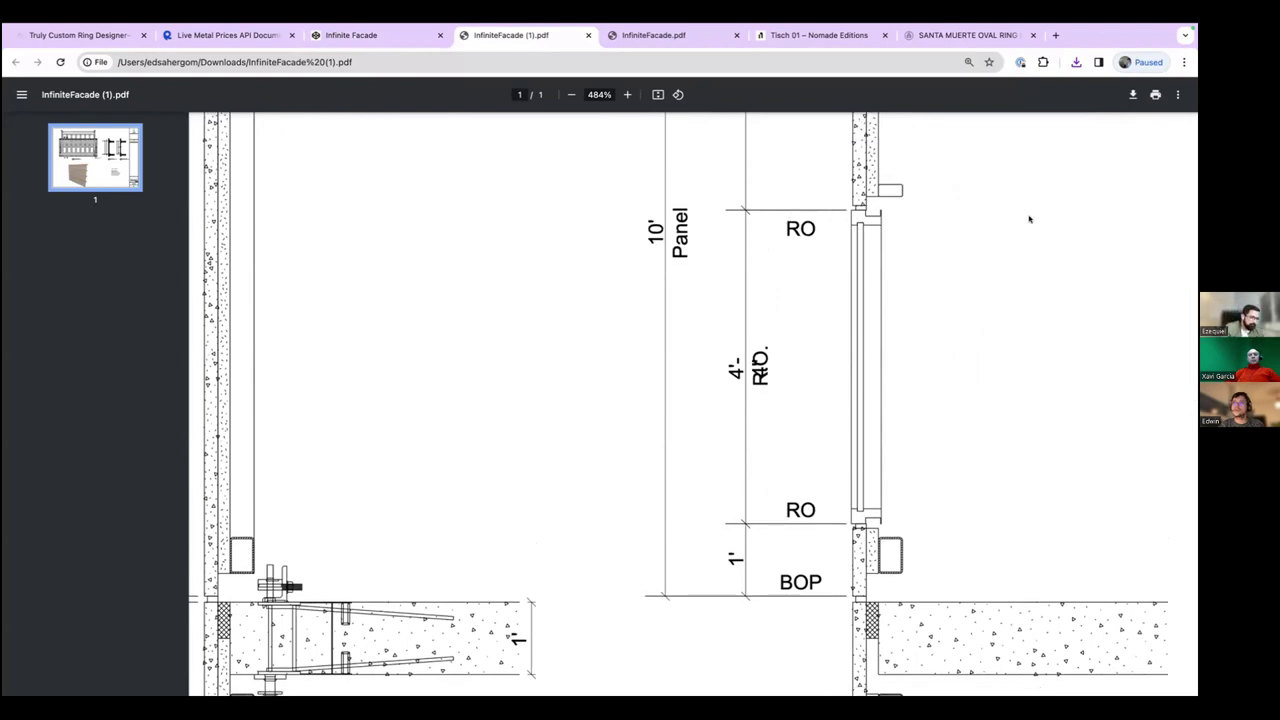
scroll(883, 626, down, 1)
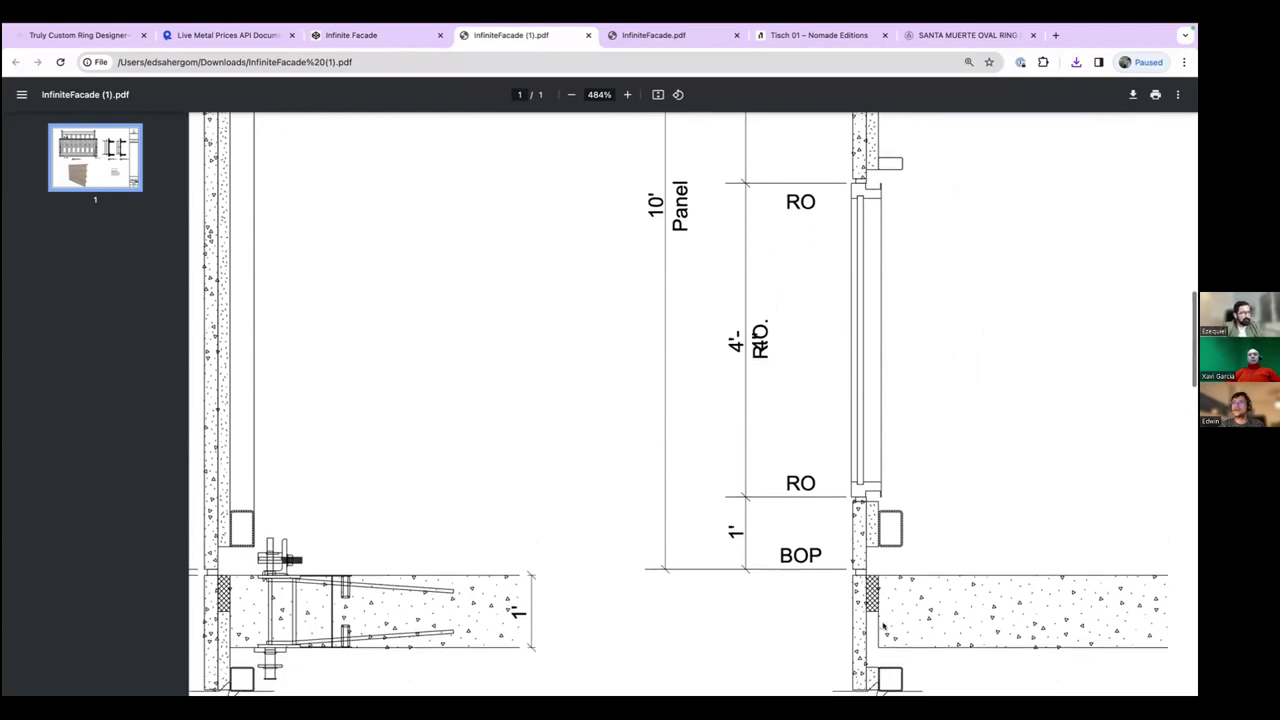
ctrl+scroll(883, 626, up, 1)
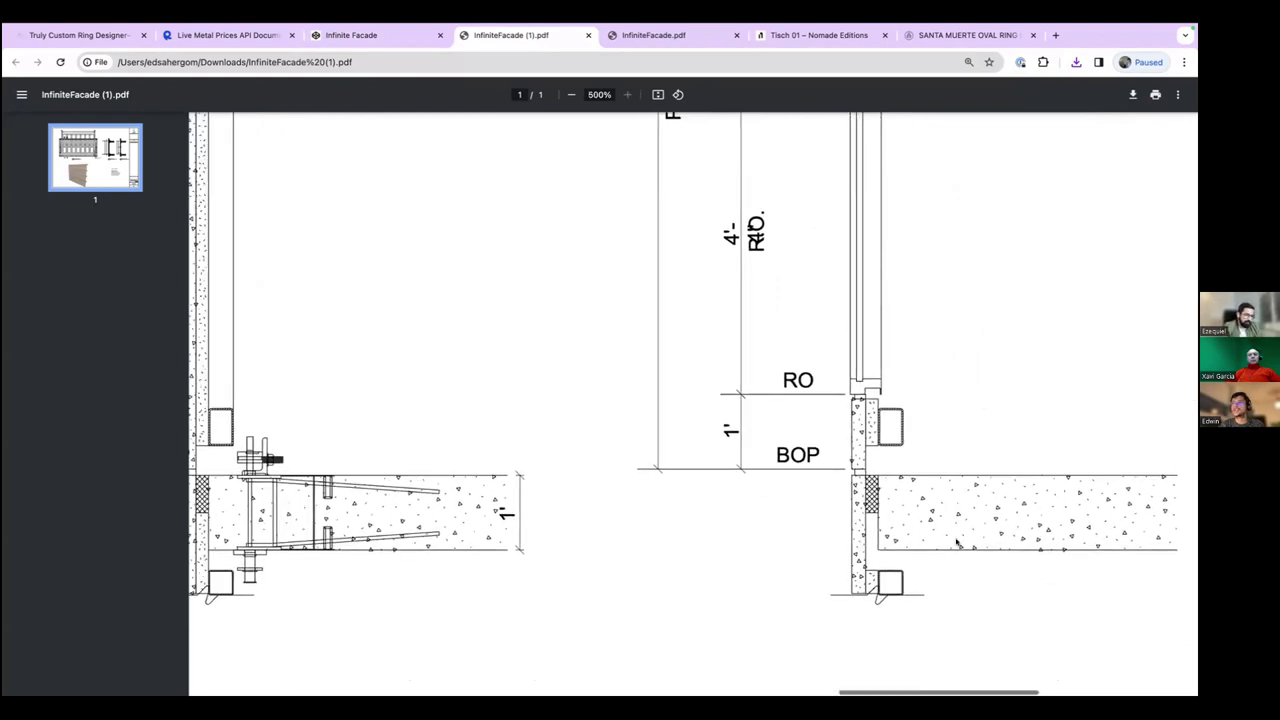
scroll(783, 480, right, 4)
scroll(783, 480, up, 3)
Review the whole updated sheet, including the exterior elevation, perspective view and panel summary.
ctrl+scroll(783, 480, down, 10)
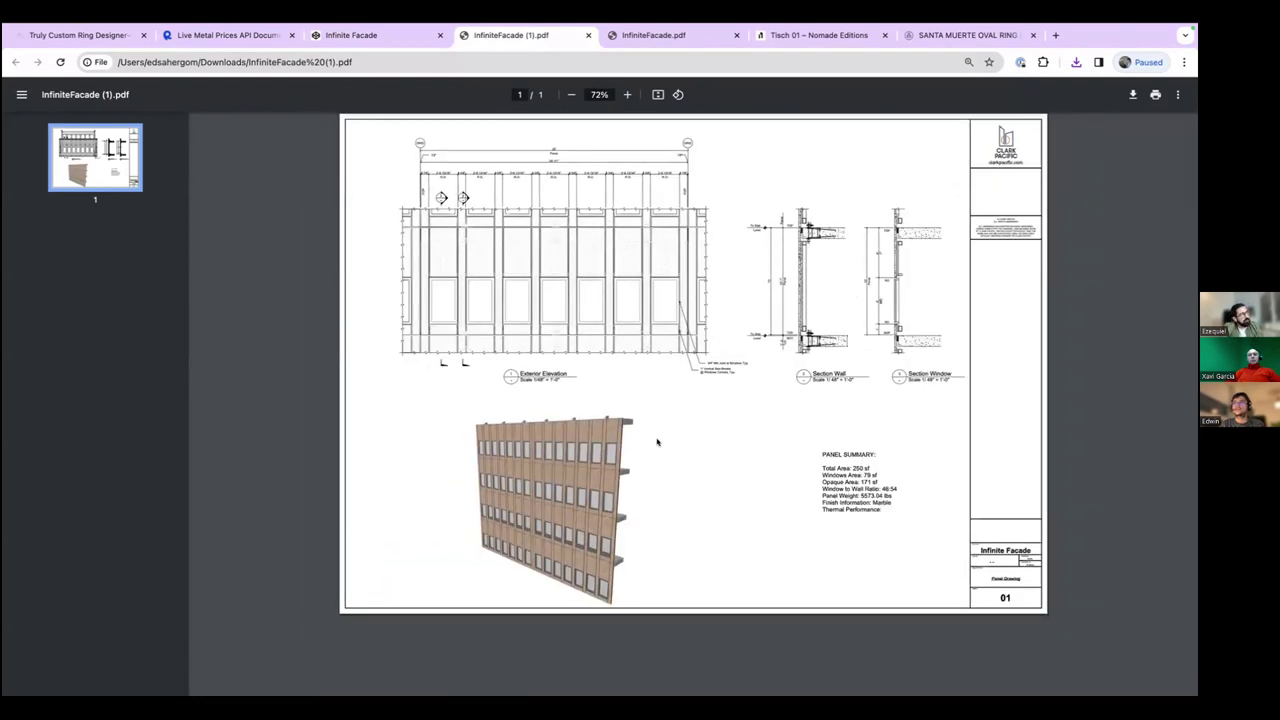
ctrl+scroll(657, 442, up, 3)
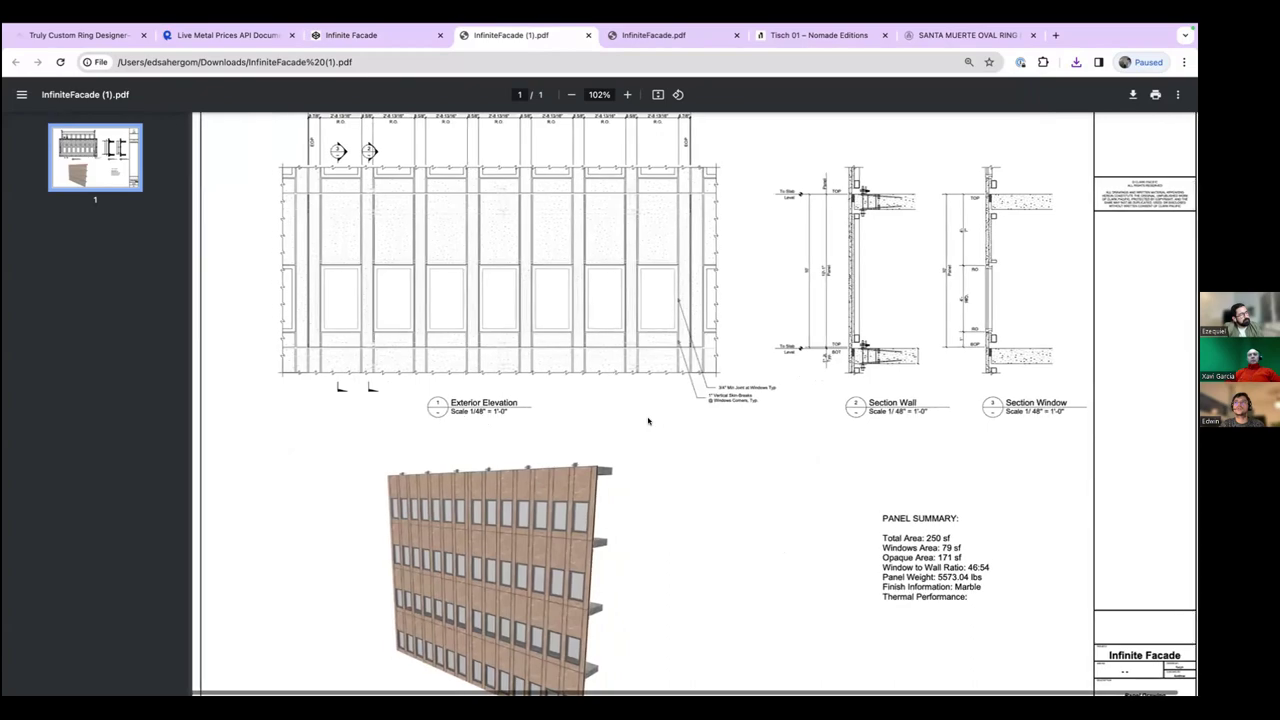
ctrl+scroll(648, 421, up, 4)
ctrl+scroll(648, 421, down, 4)
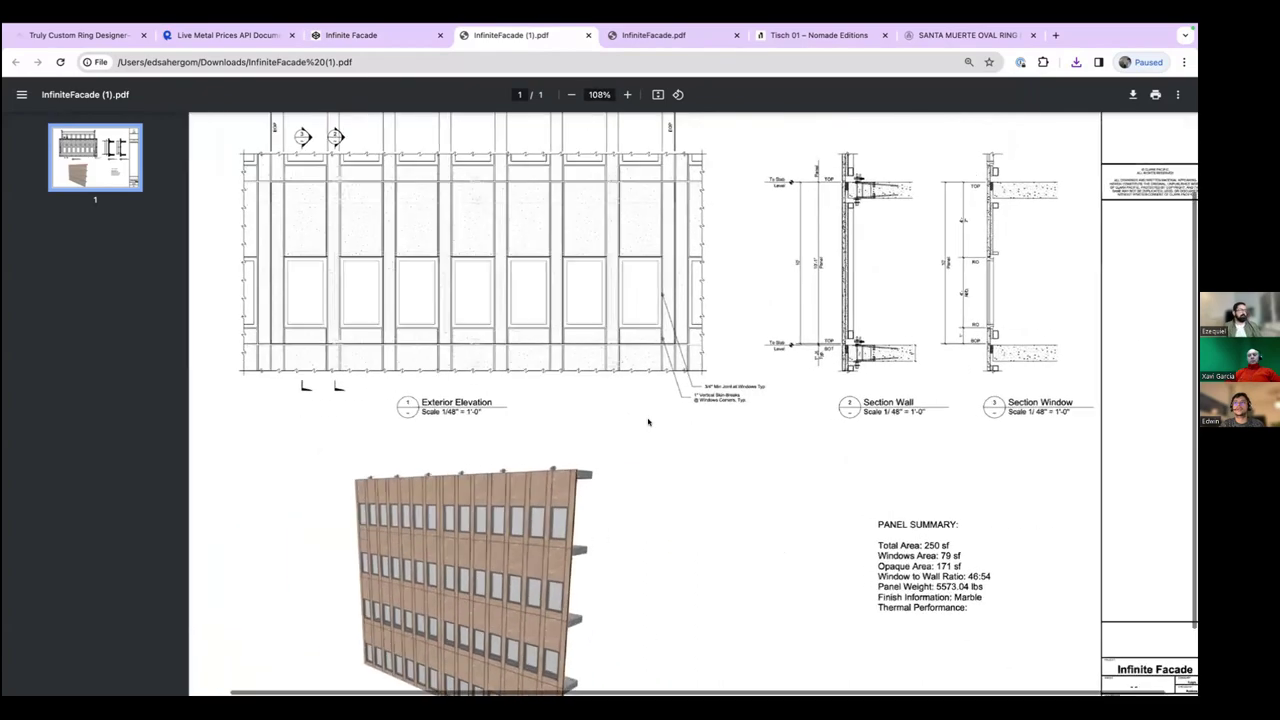
ctrl+scroll(648, 421, up, 1)
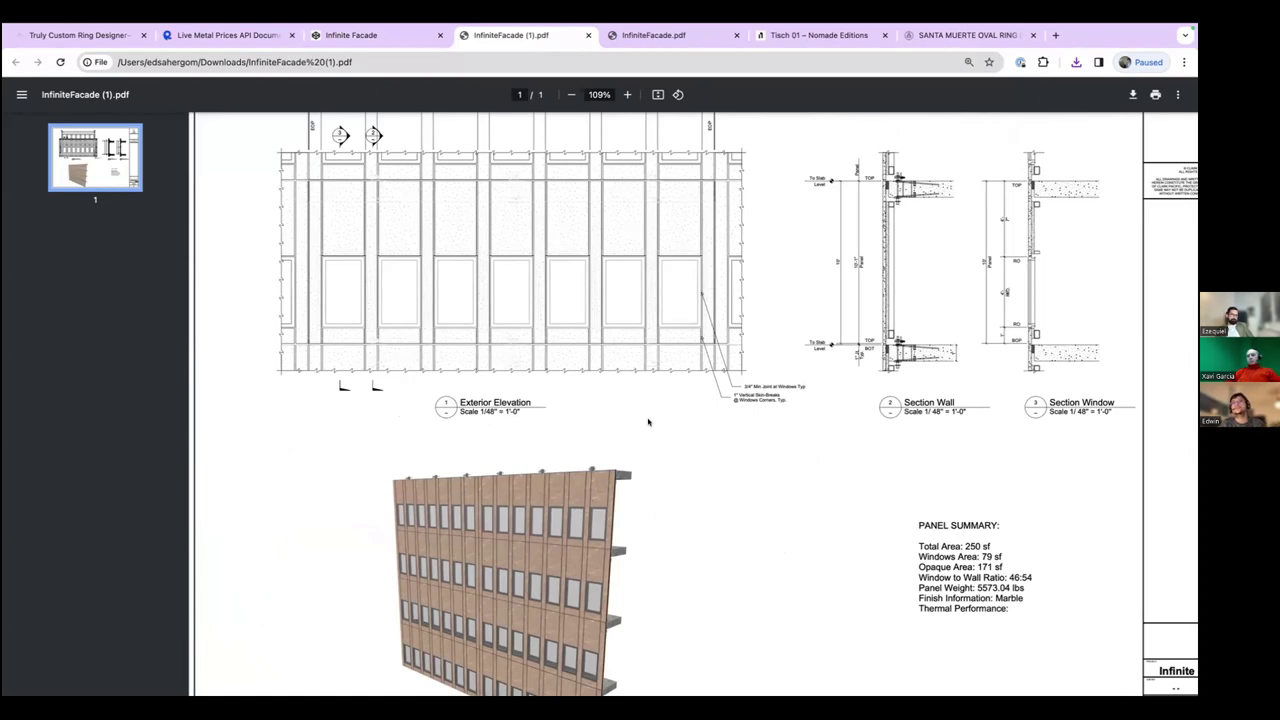
Return to the Infinite Facade configurator, inspect the facade from both sides, and set the number of windows to 3.
click(351, 35)
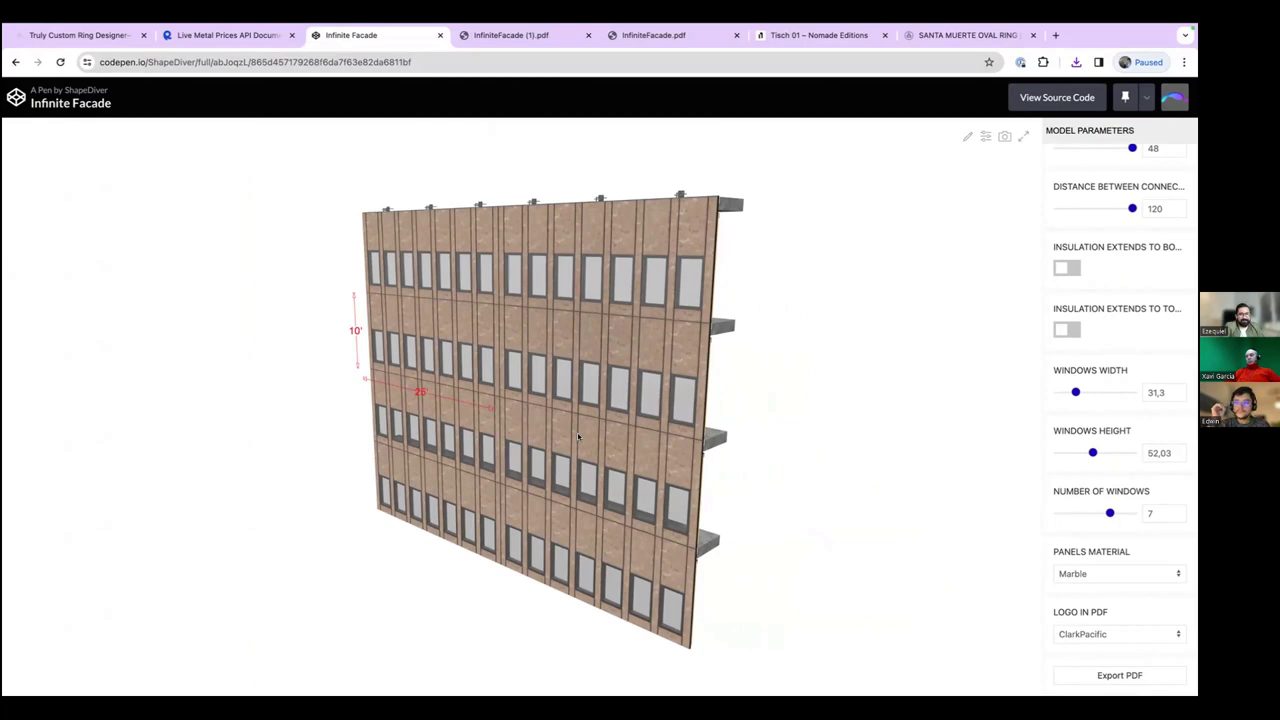
drag(715, 482, 254, 497)
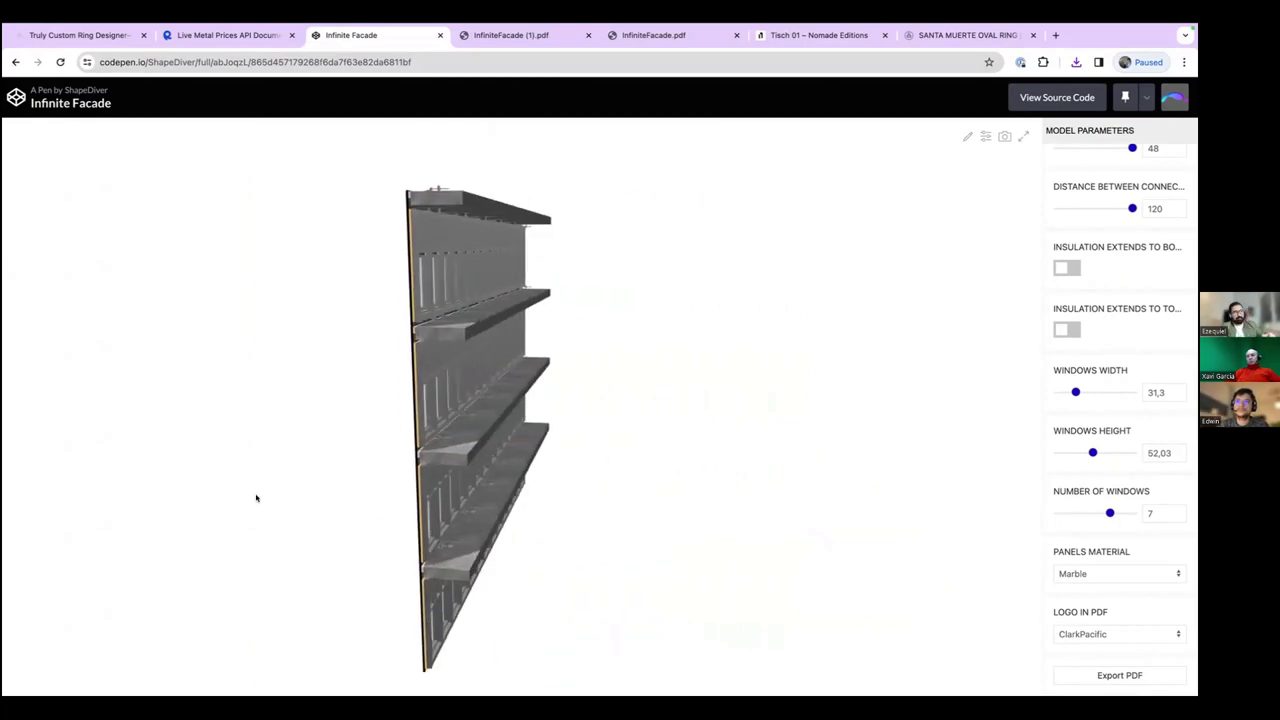
drag(481, 522, 440, 440)
scroll(354, 440, up, 5)
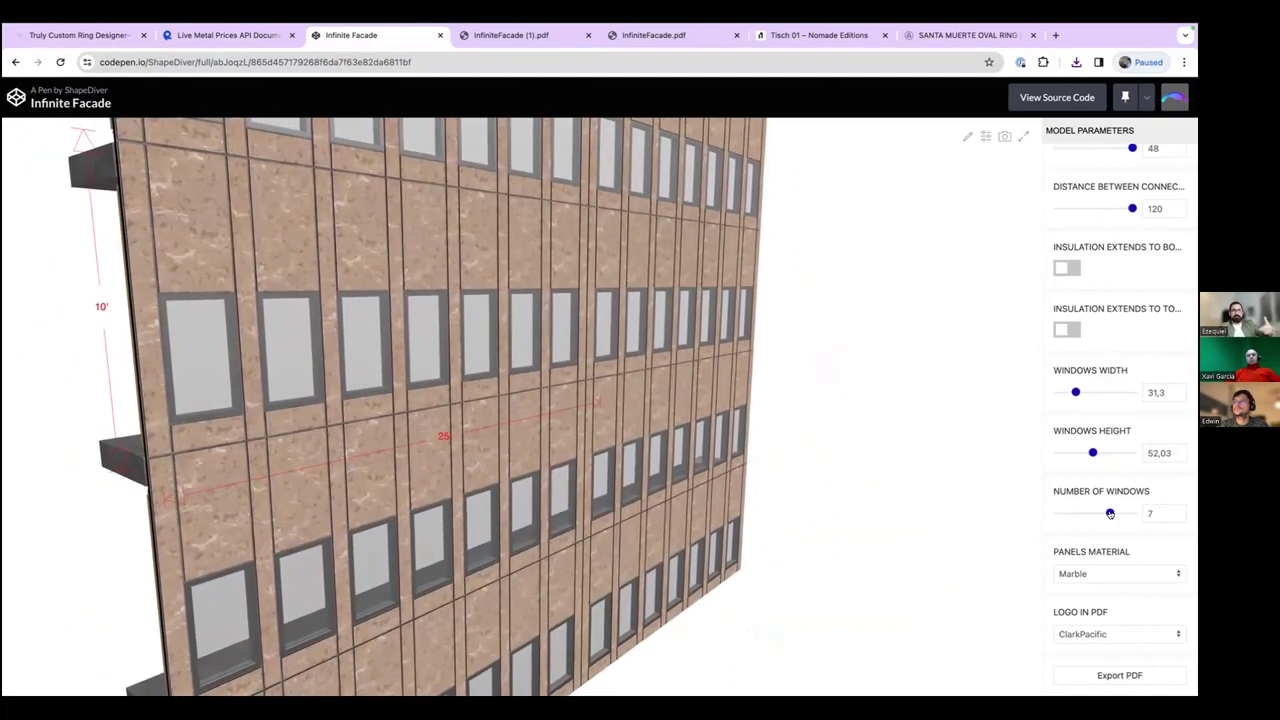
drag(1110, 513, 1078, 514)
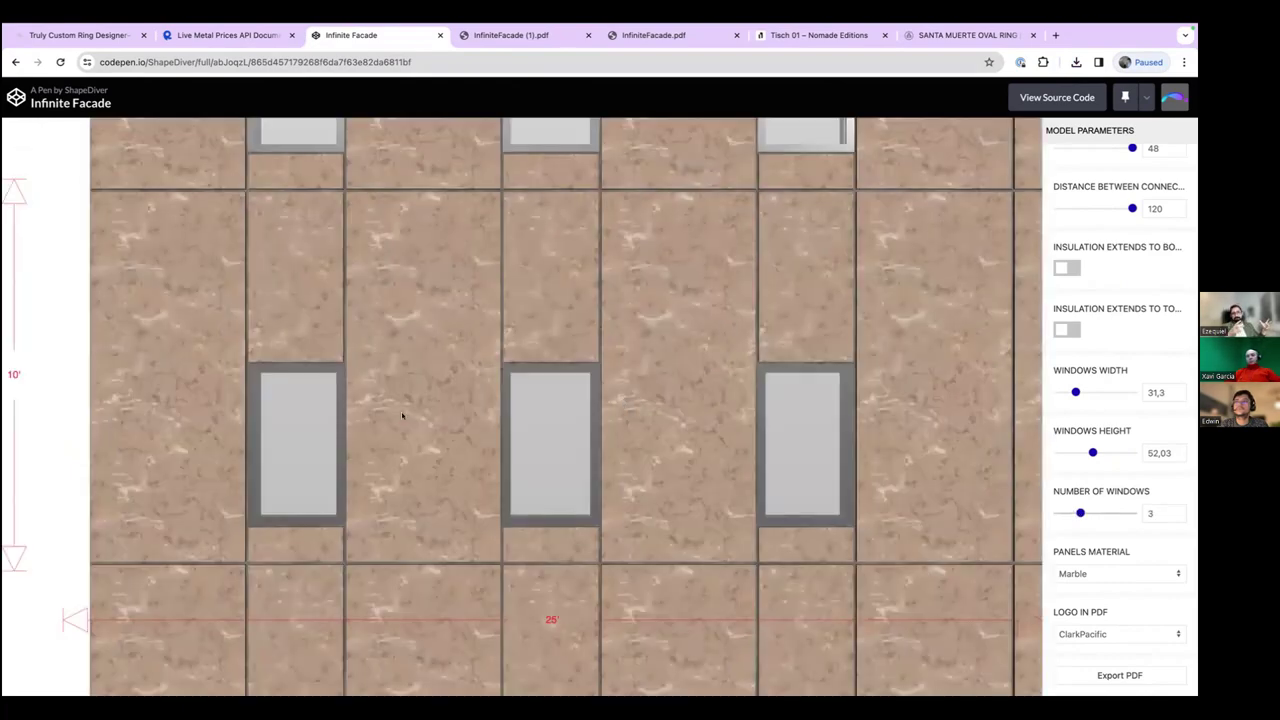
Try Terracota, Plaster, Metal and Stone as the facade's panels material, and set it back to Marble.
drag(402, 415, 313, 431)
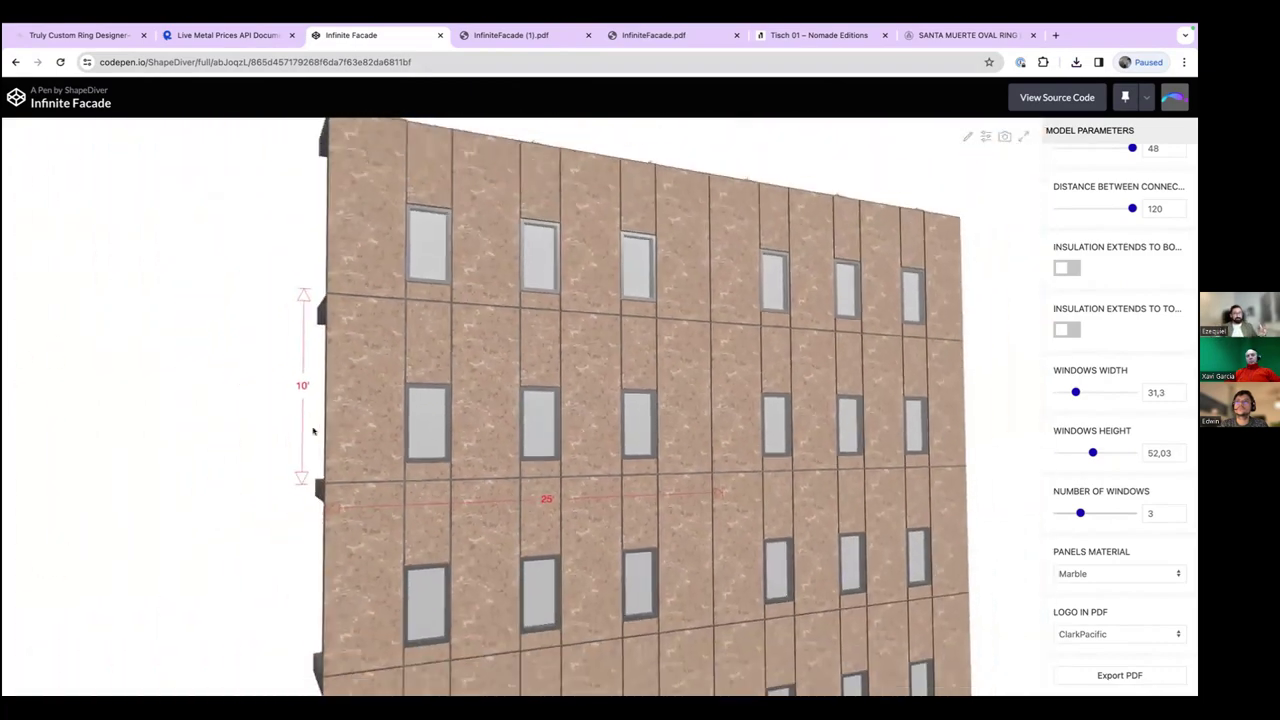
click(1103, 572)
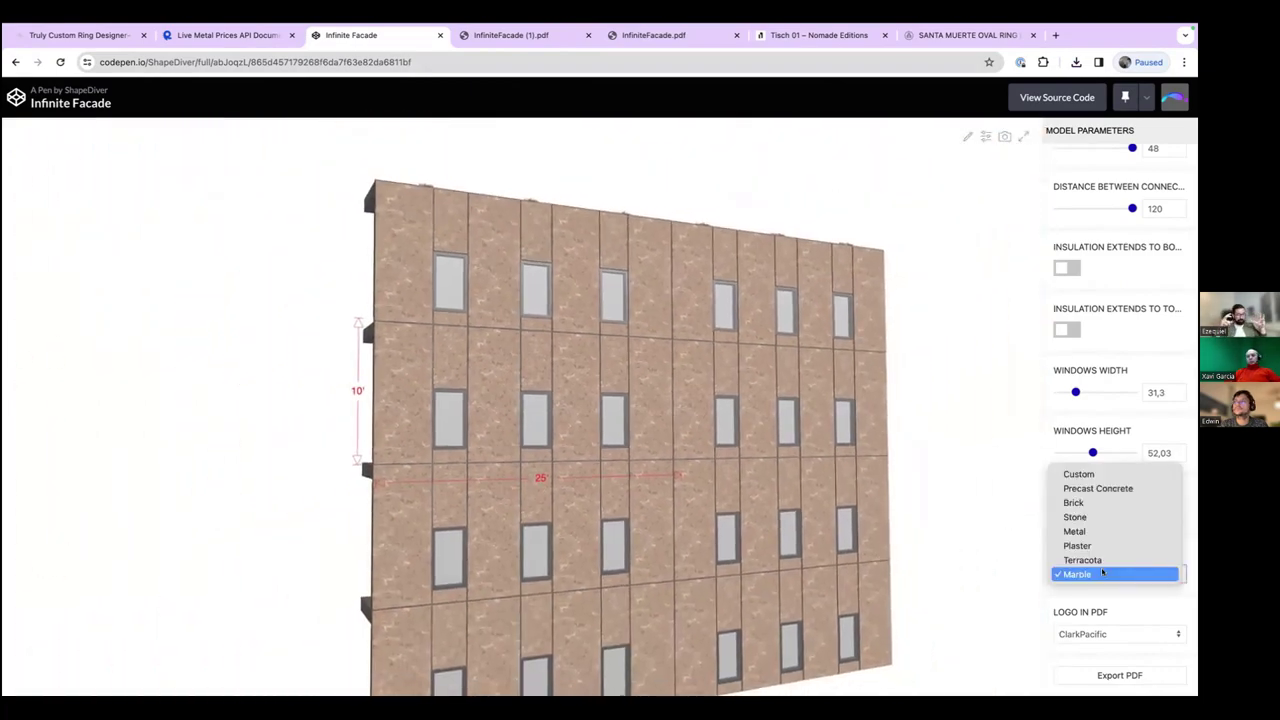
click(1101, 560)
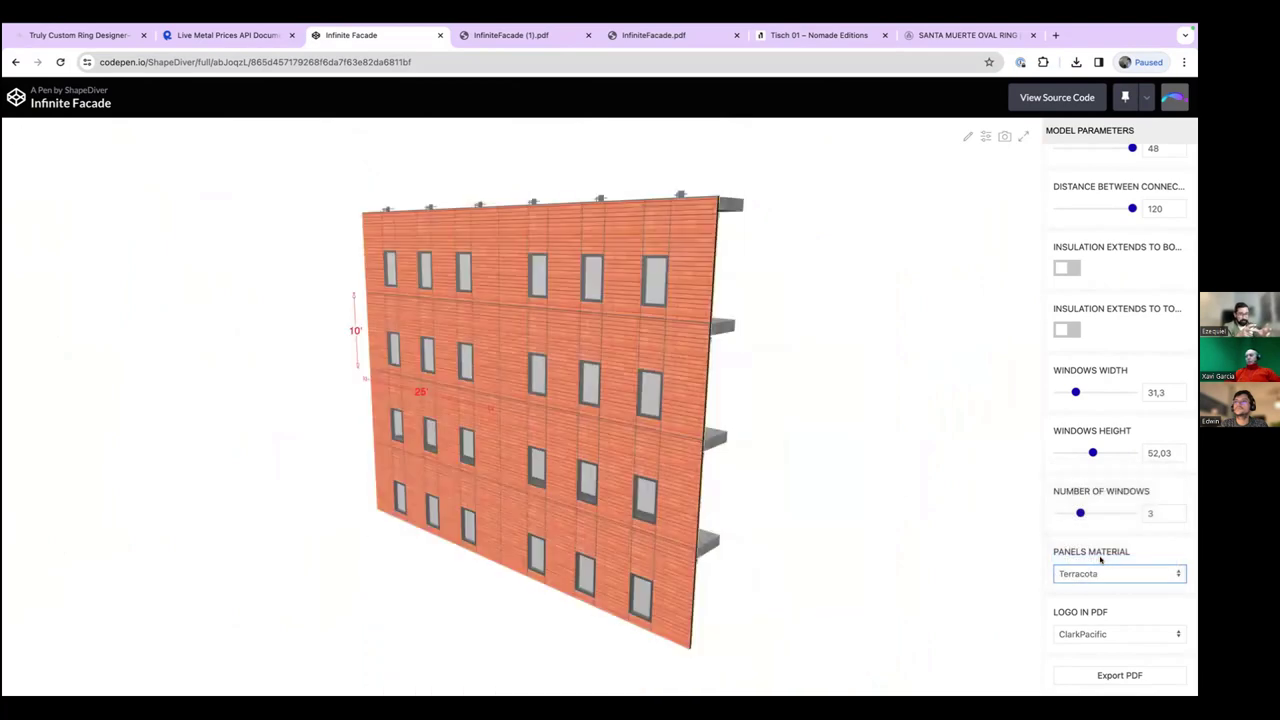
click(1096, 576)
click(1093, 561)
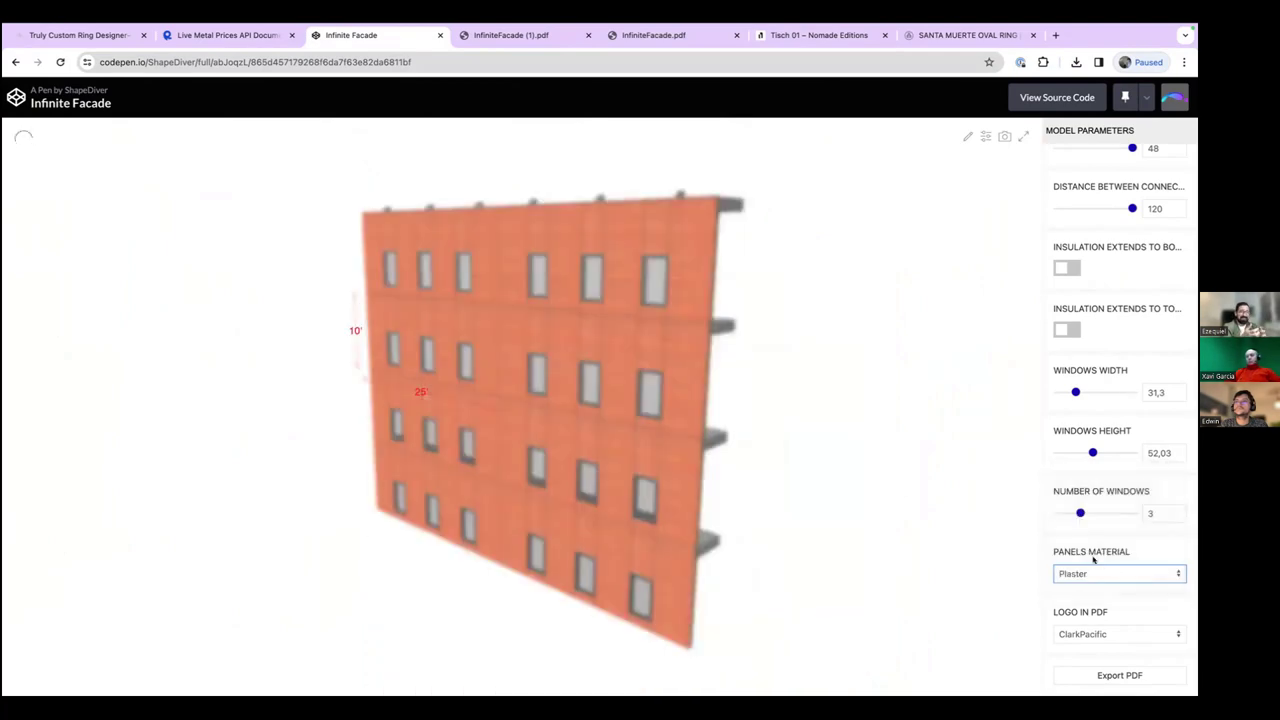
click(1095, 573)
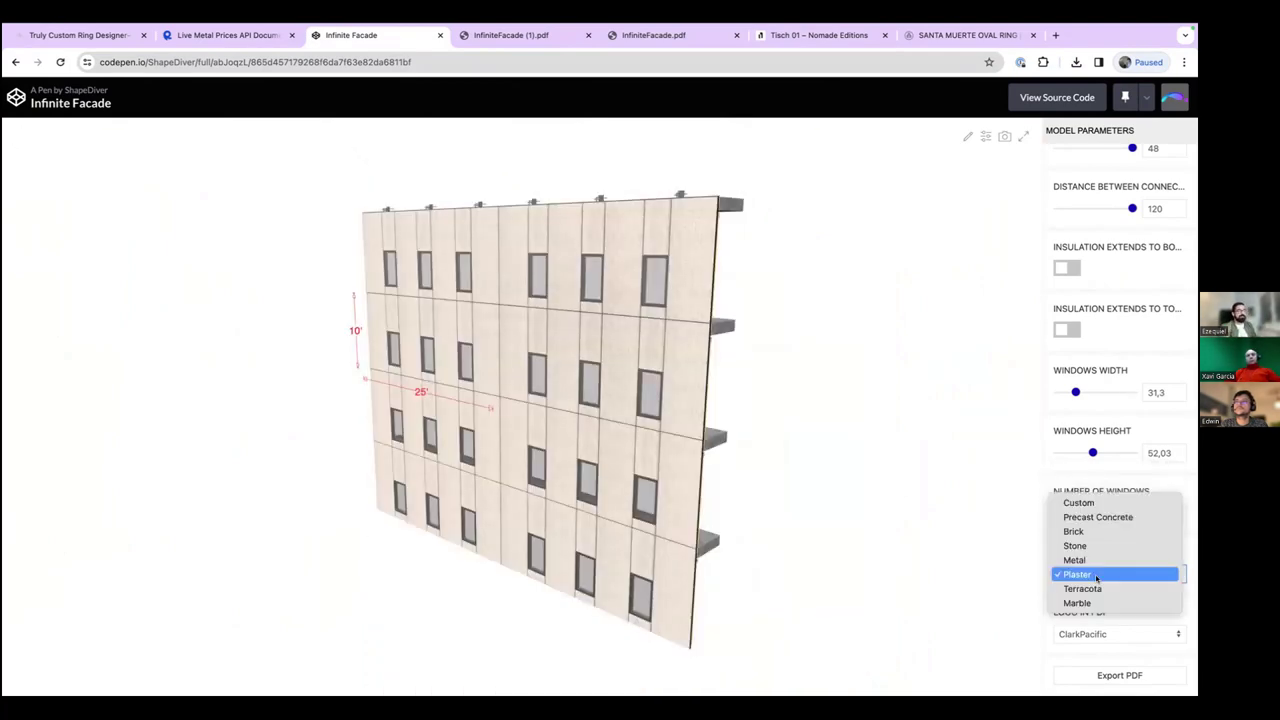
click(1097, 560)
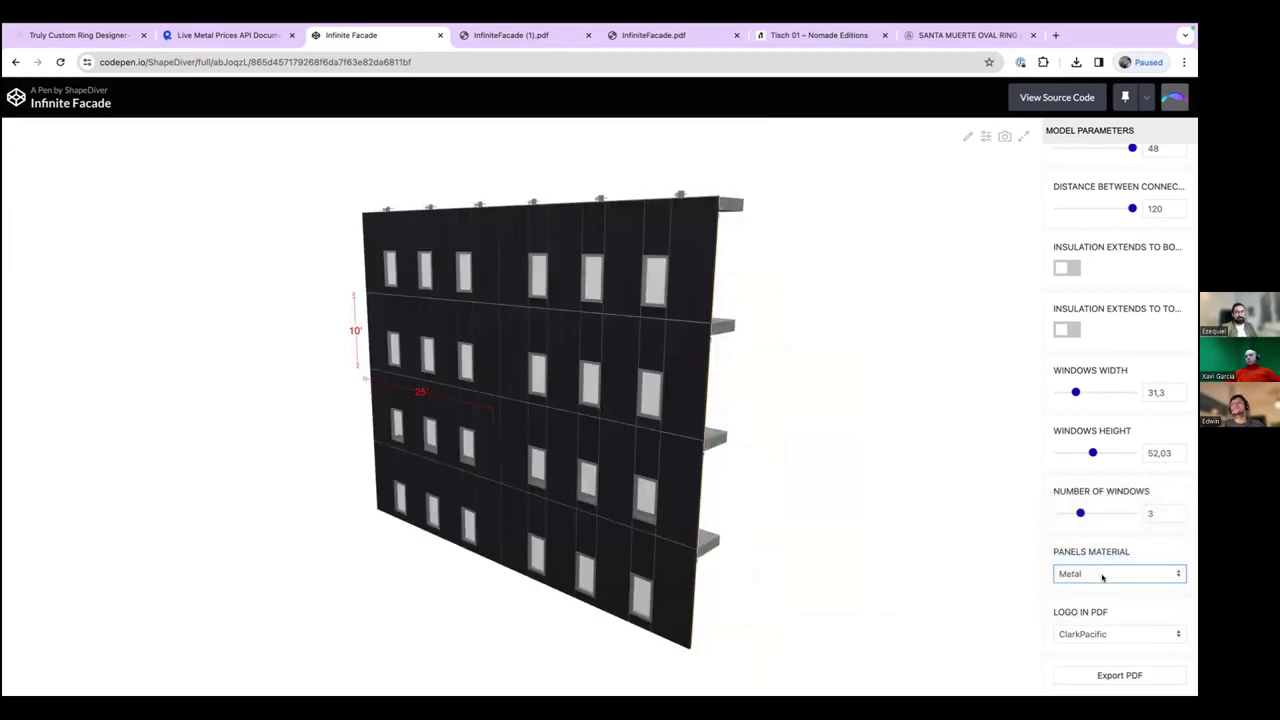
click(1102, 576)
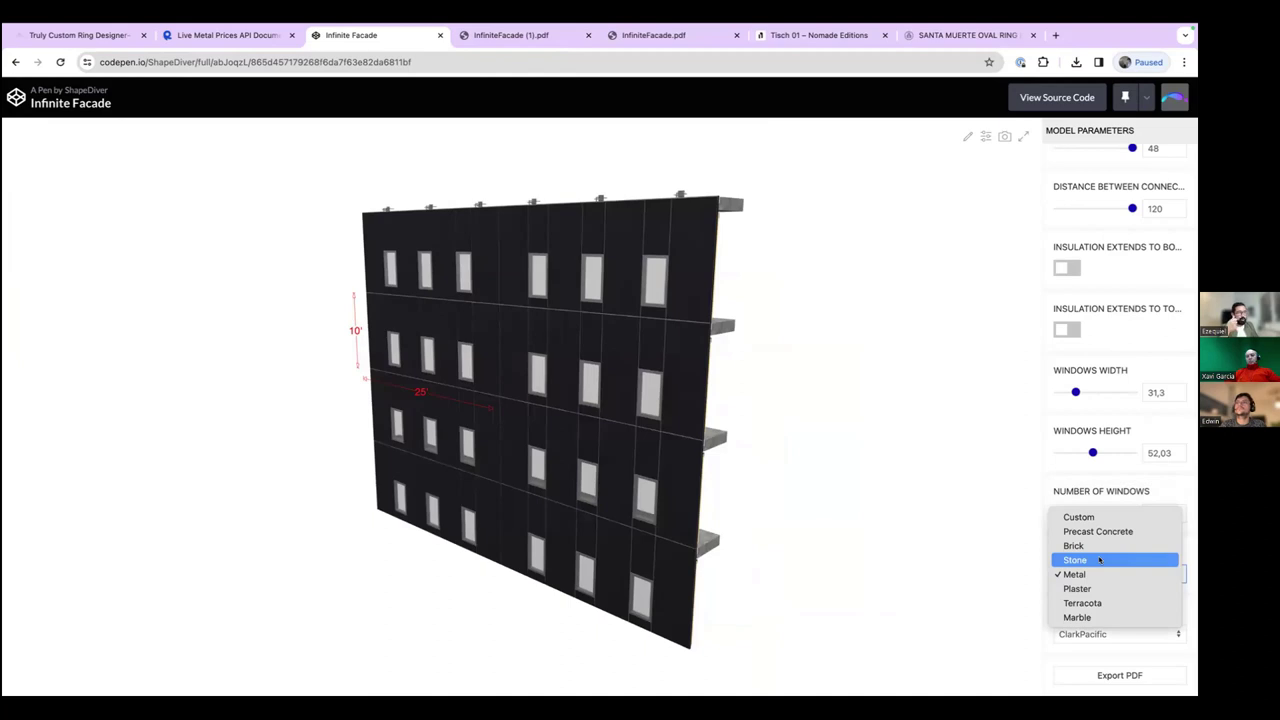
click(1099, 560)
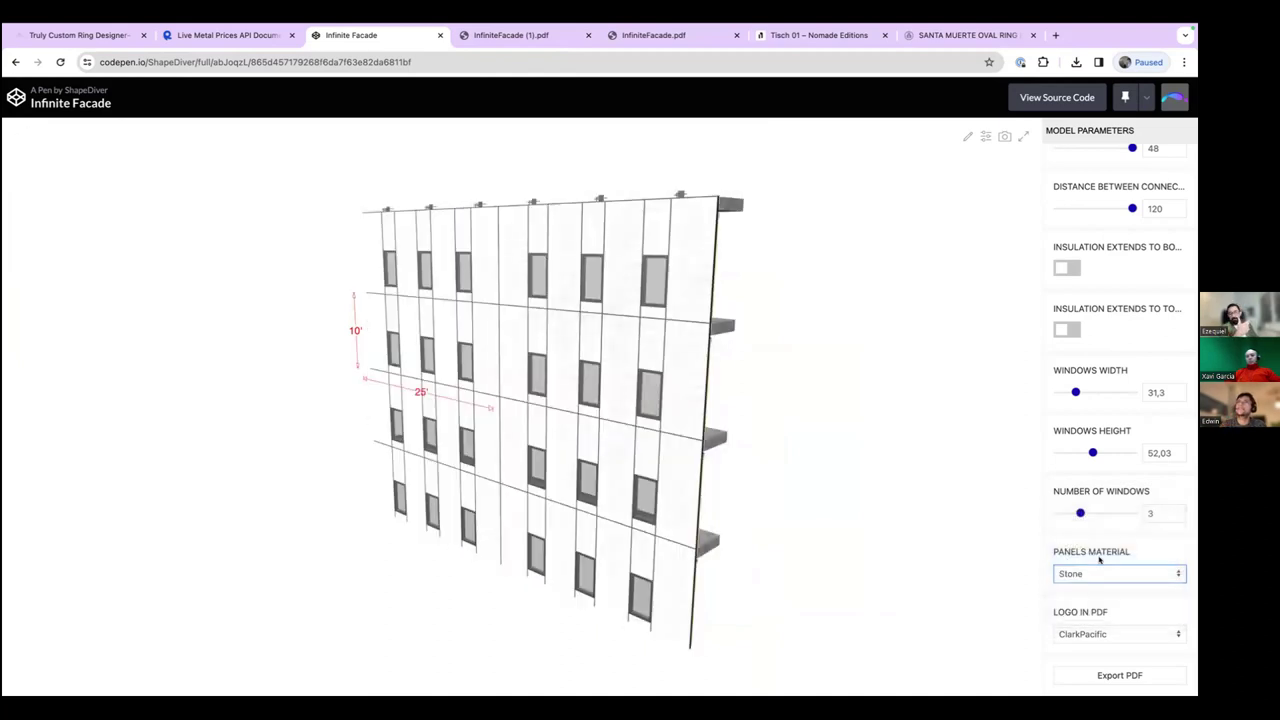
click(1102, 574)
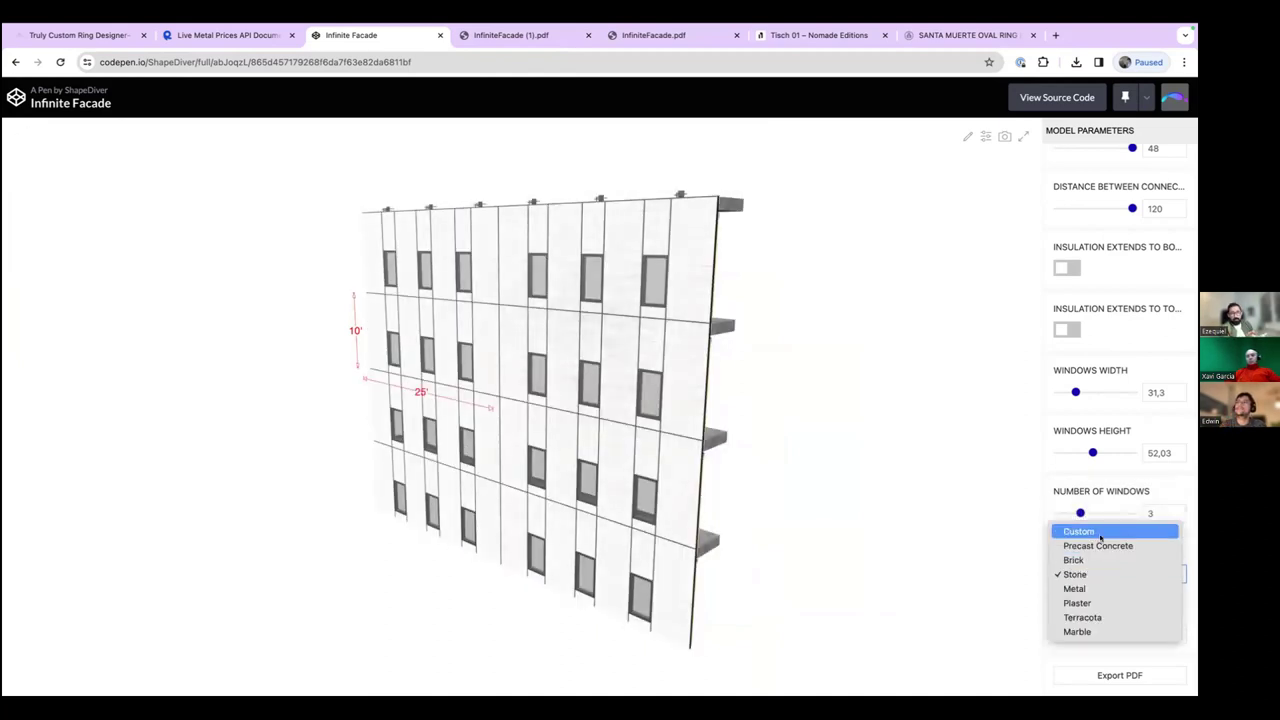
click(1094, 632)
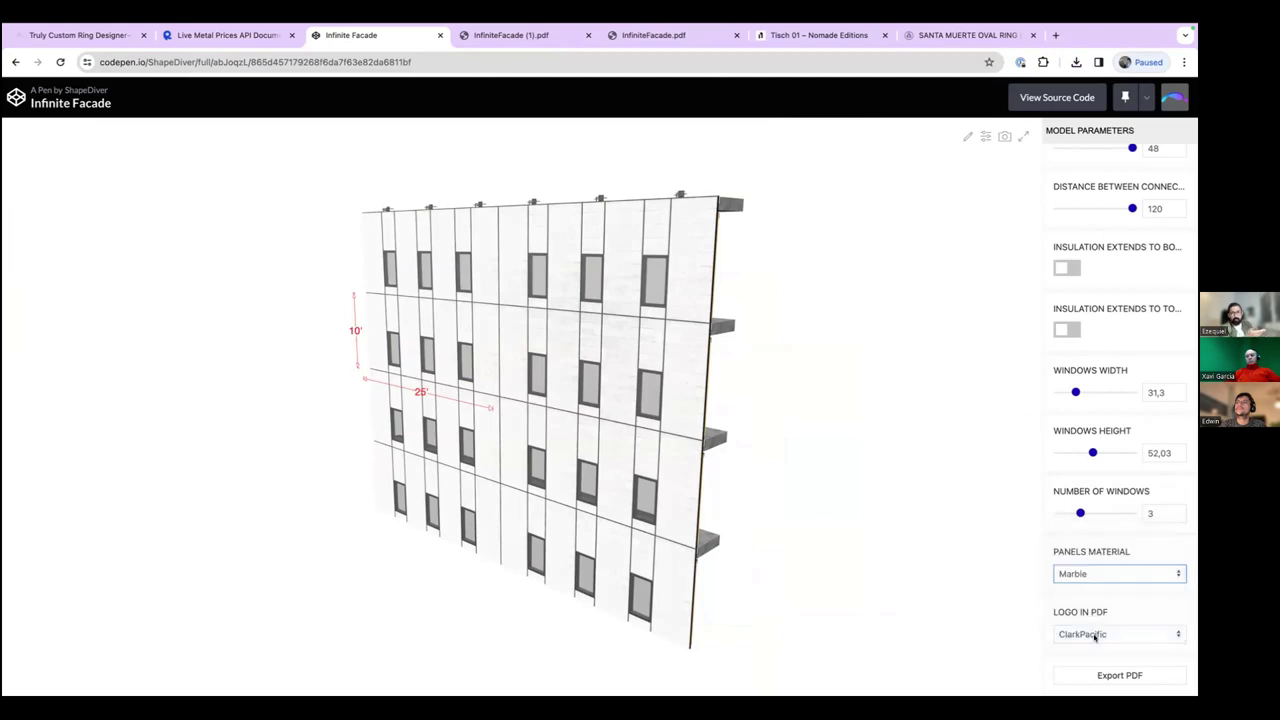
click(1076, 574)
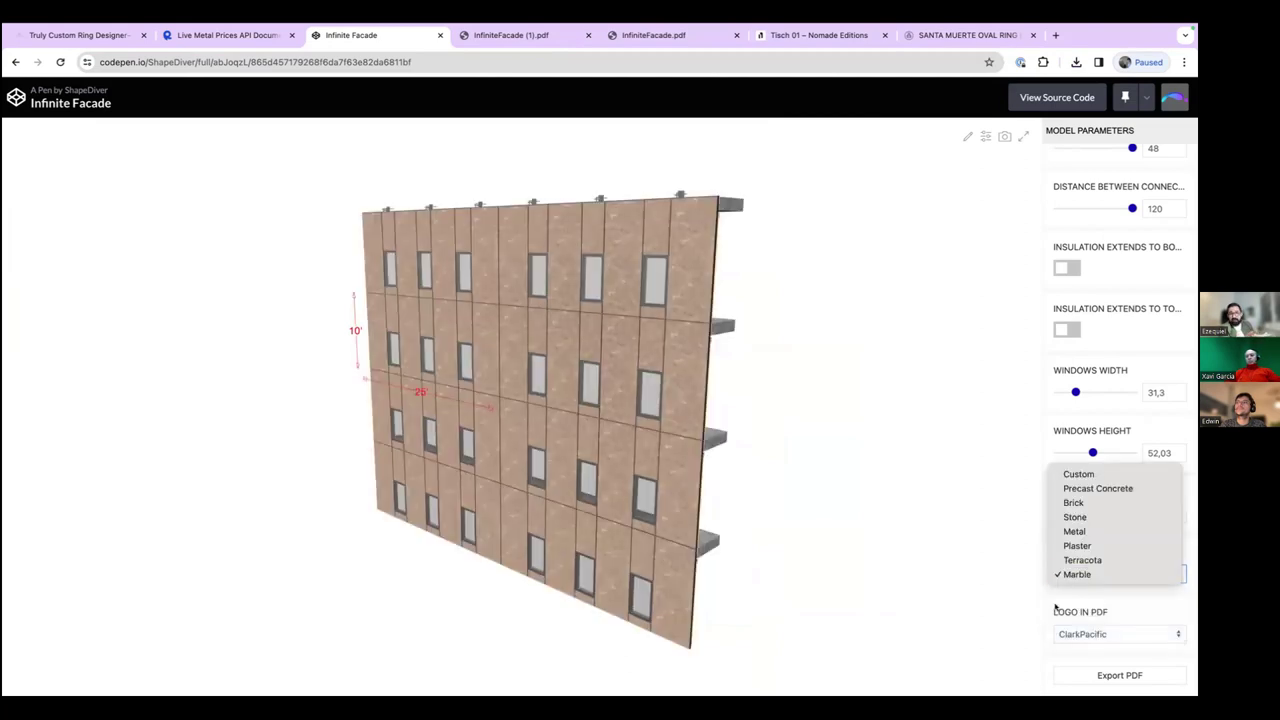
click(1055, 602)
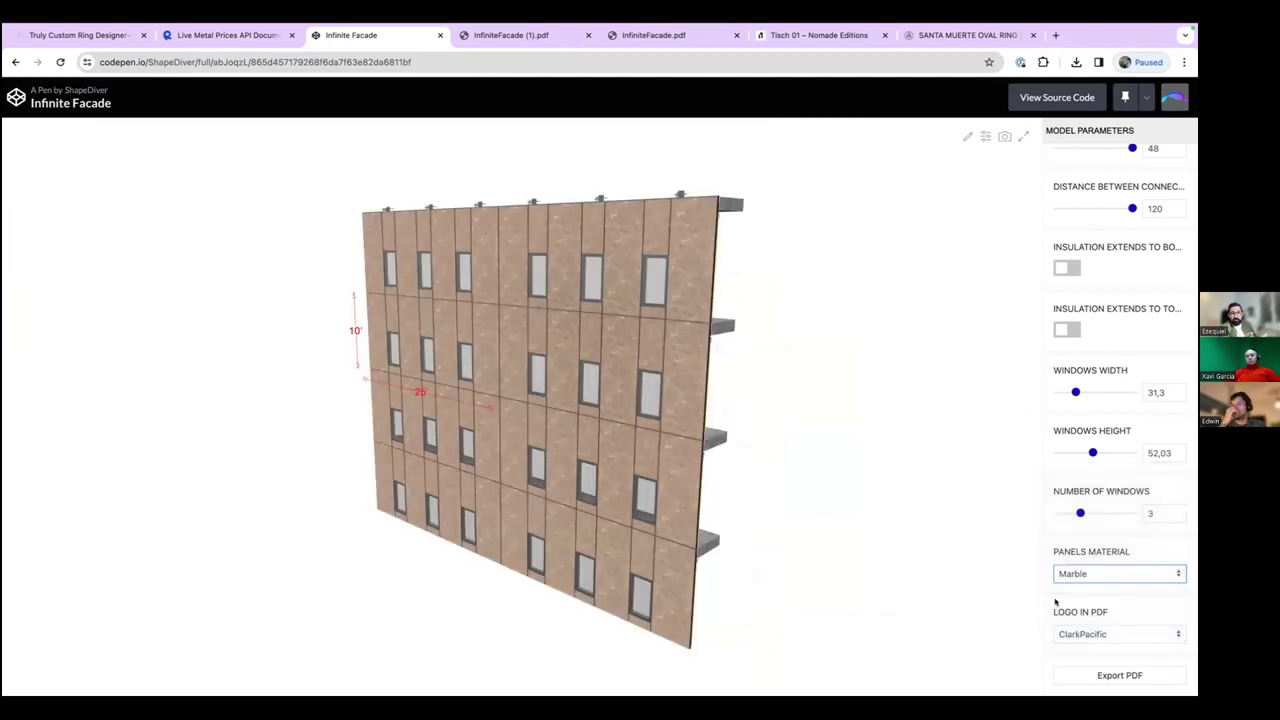
scroll(1055, 602, up, 1)
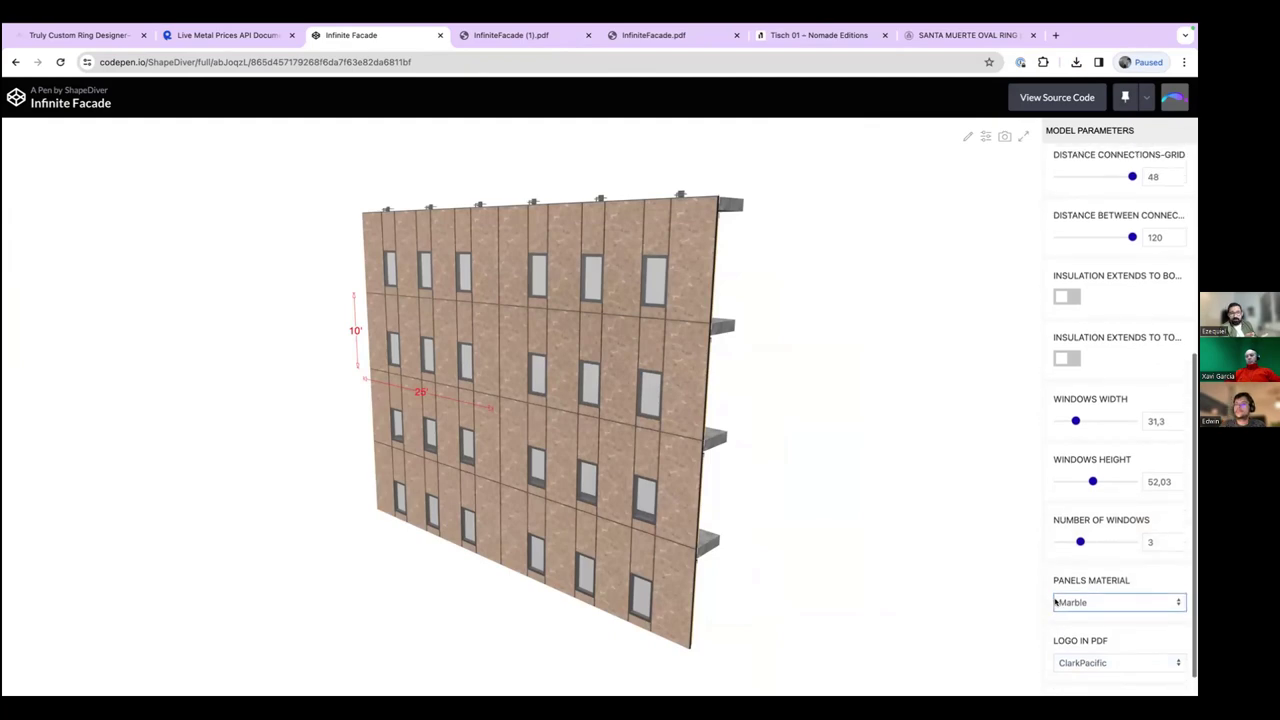
scroll(1055, 602, up, 2)
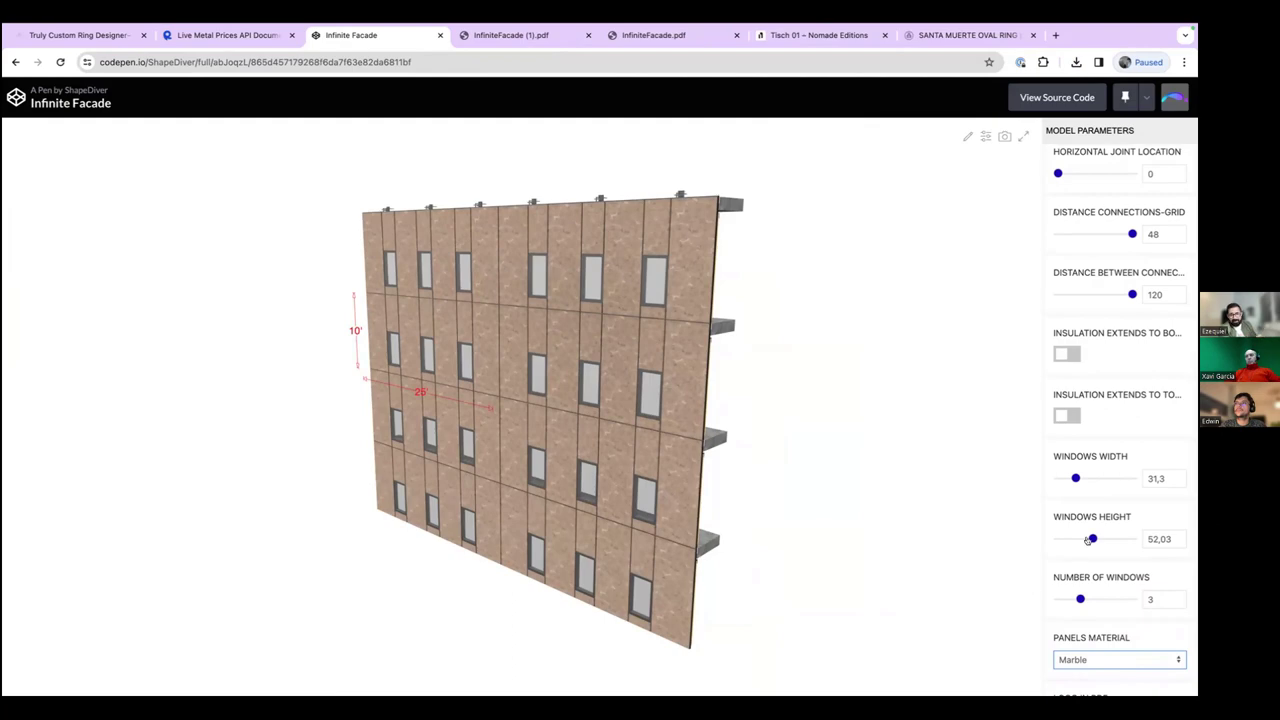
scroll(1088, 540, up, 10)
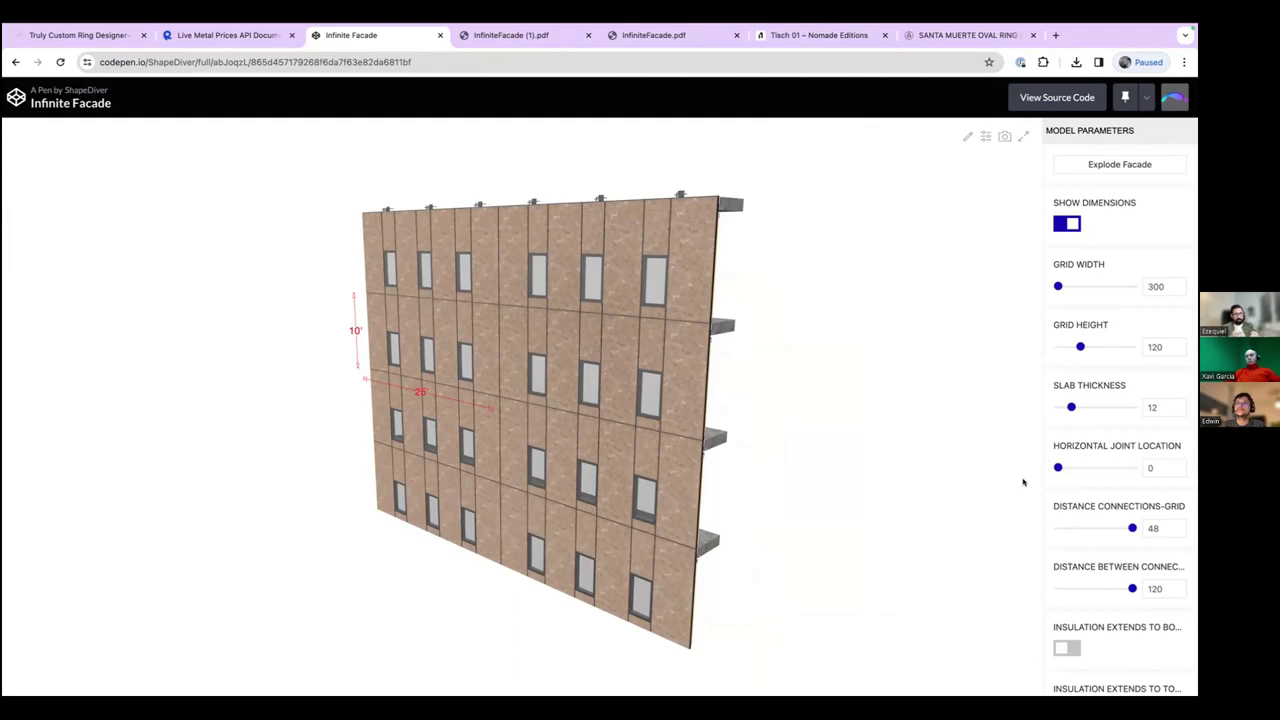
Switch to the ClarkPacific Grasshopper definition and, in the GRID group, set grid_type to Sandwich and grid_verticalNestedFrame_side to None.
key(ctrl+Left)
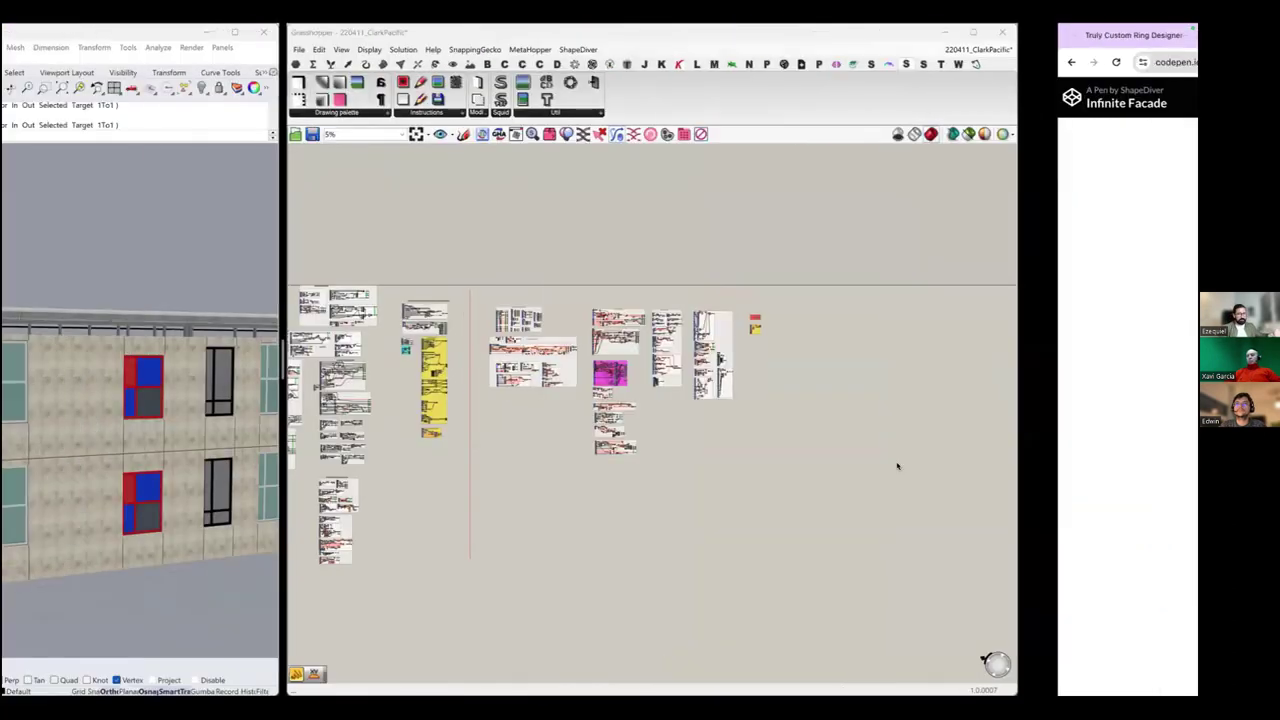
right_drag(830, 386, 850, 387)
right_drag(636, 388, 866, 406)
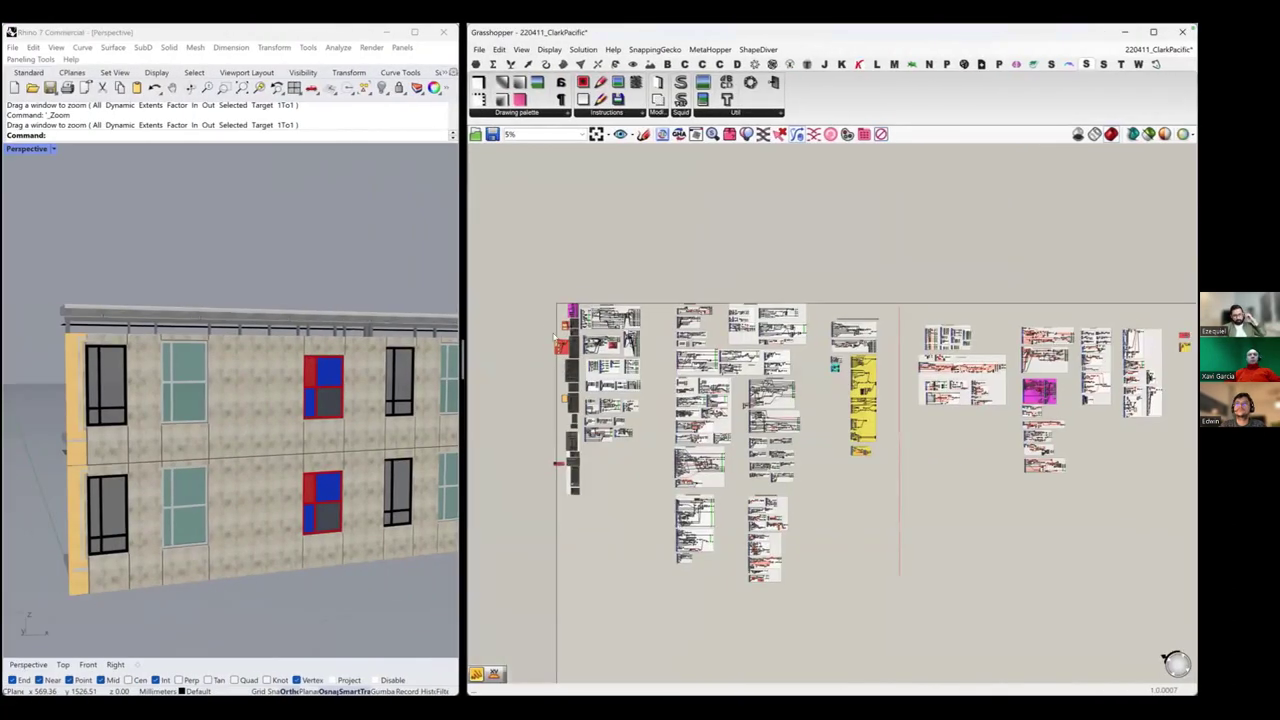
scroll(572, 298, up, 4)
scroll(571, 302, up, 4)
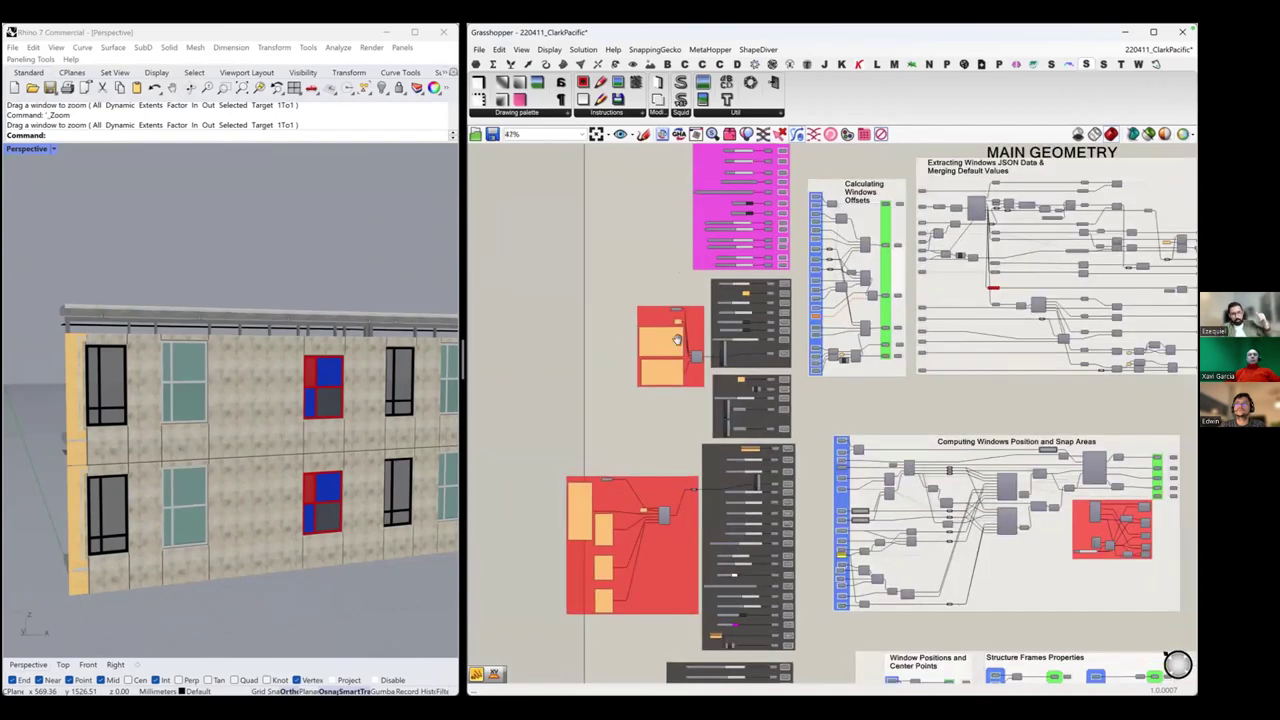
right_drag(677, 340, 663, 531)
scroll(692, 418, up, 8)
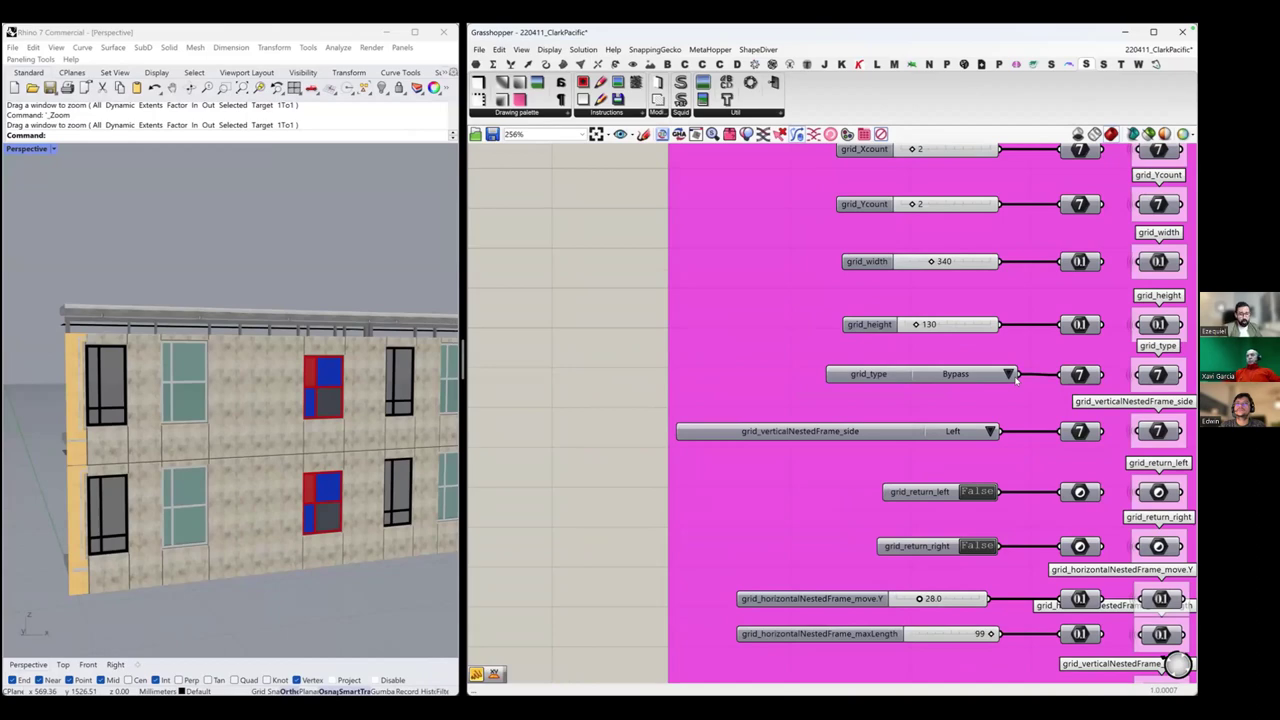
click(1008, 374)
click(1006, 395)
click(990, 431)
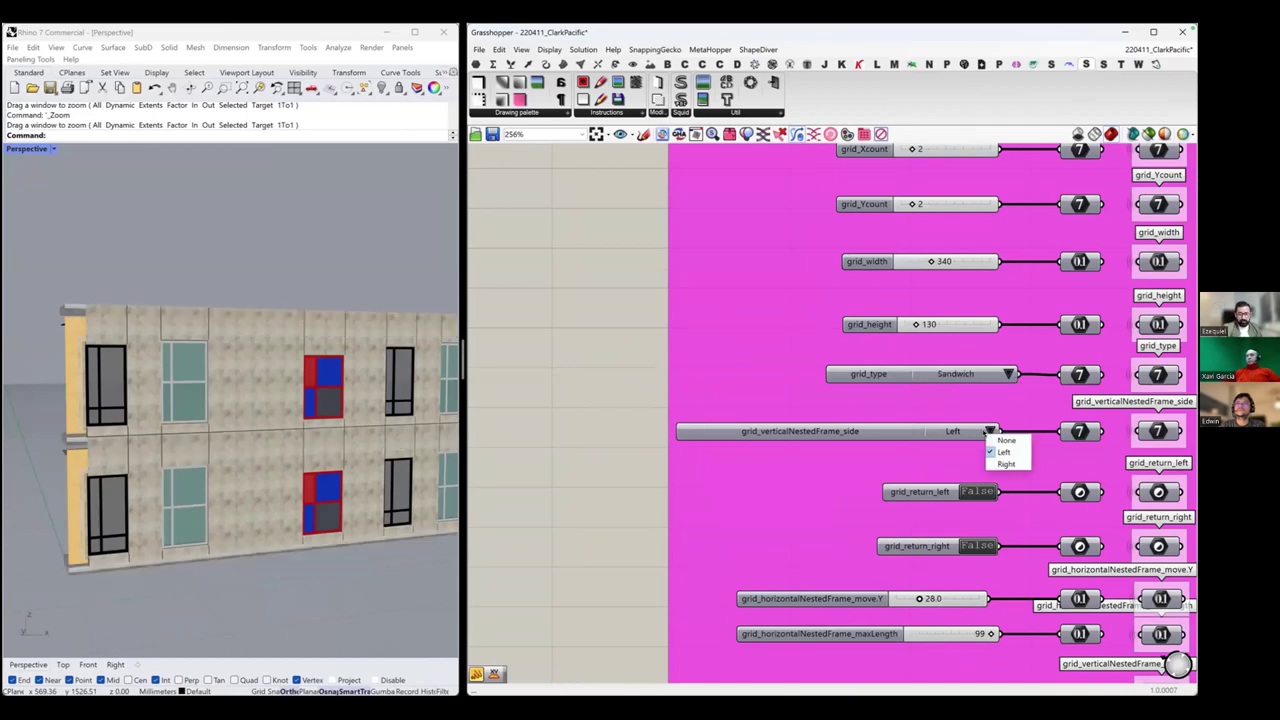
click(1004, 441)
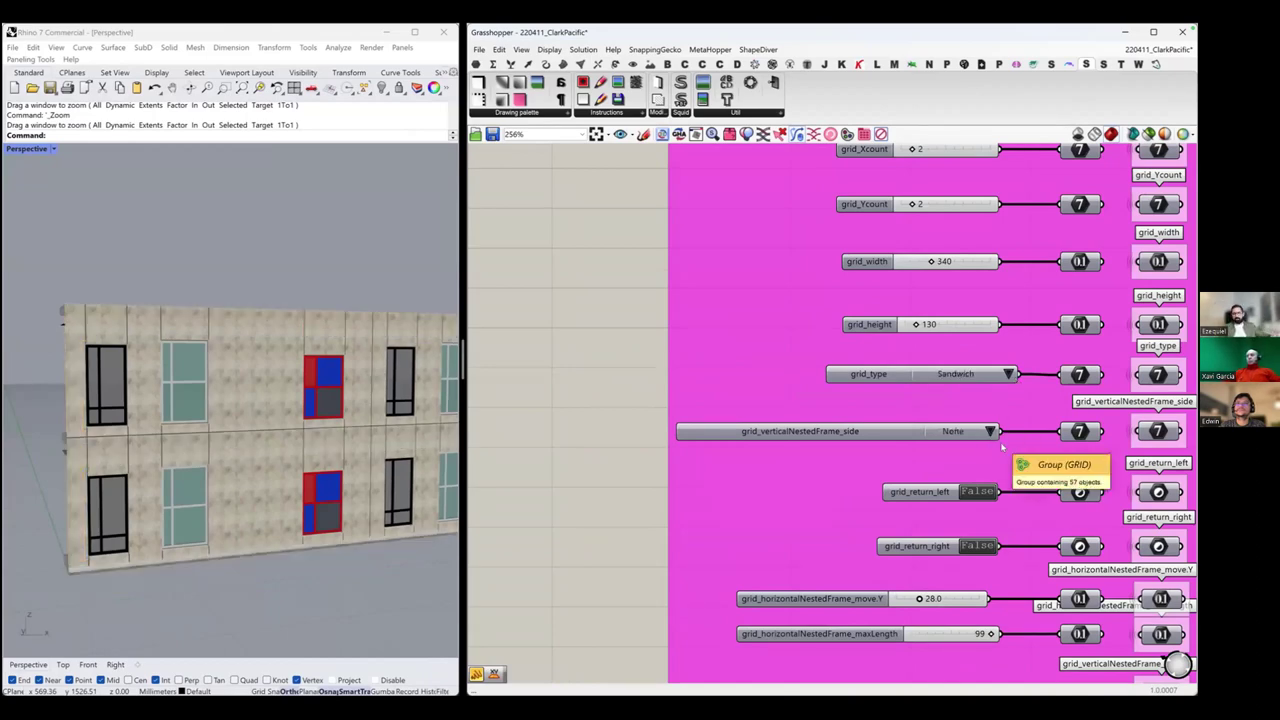
Set grid_return_left to True, comparing the end edge of the facade with the return switched off and on.
right_drag(958, 343, 958, 220)
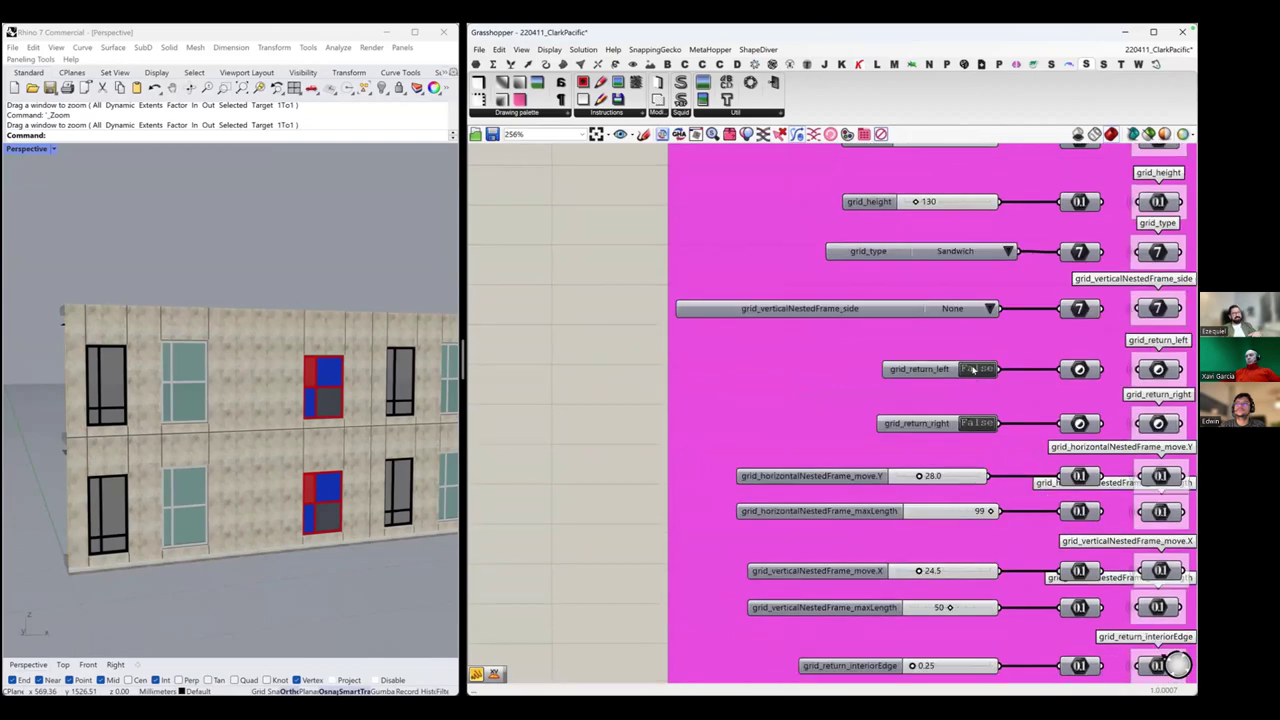
double_click(974, 369)
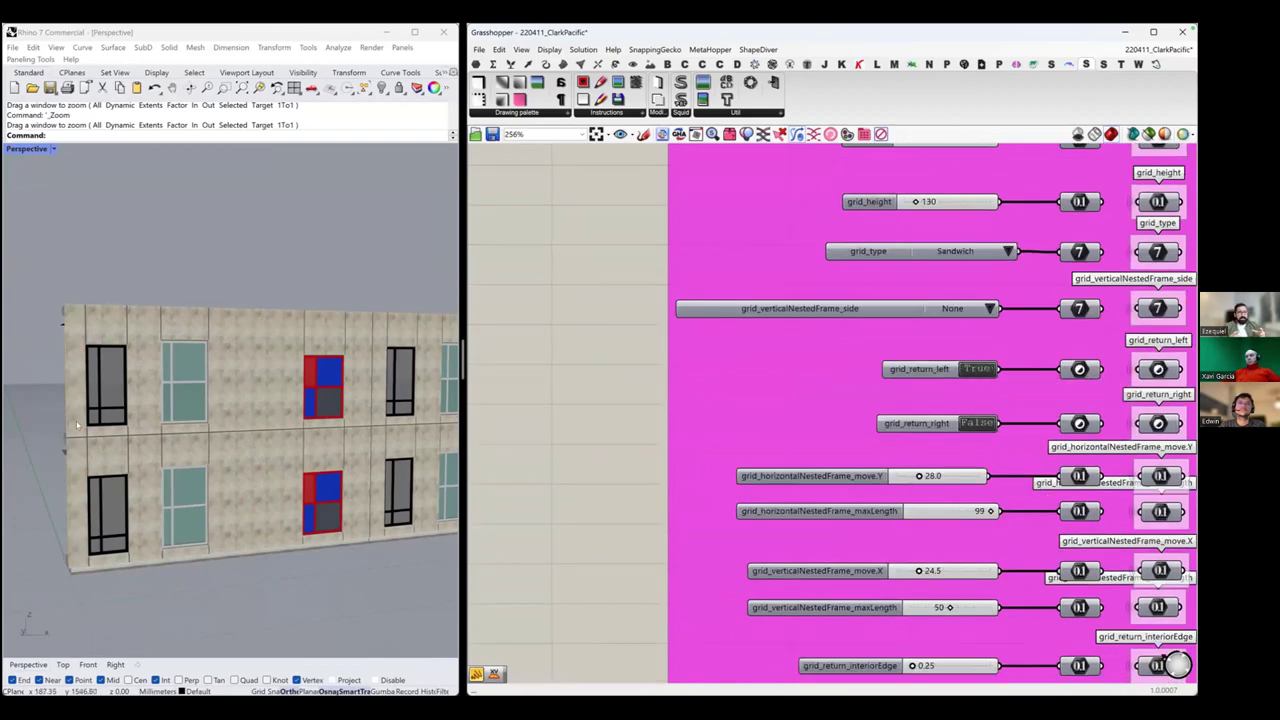
scroll(162, 426, down, 8)
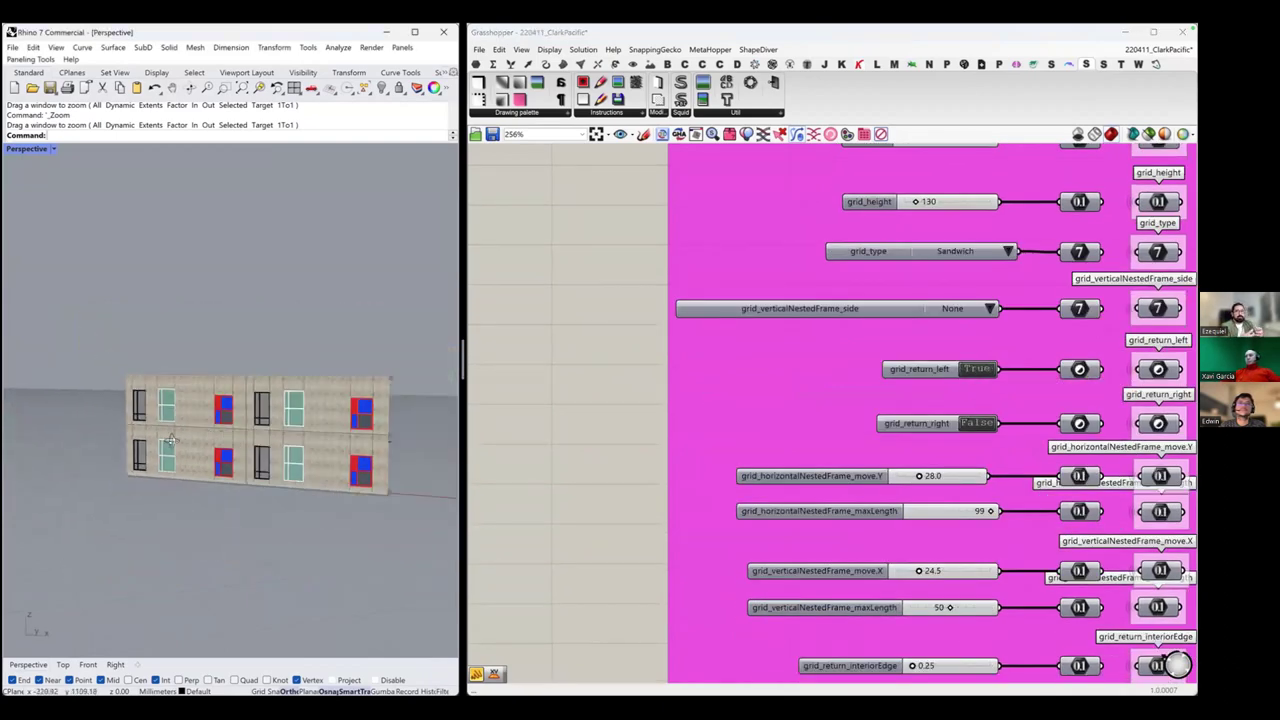
right_drag(345, 428, 301, 366)
scroll(267, 469, up, 4)
click(968, 369)
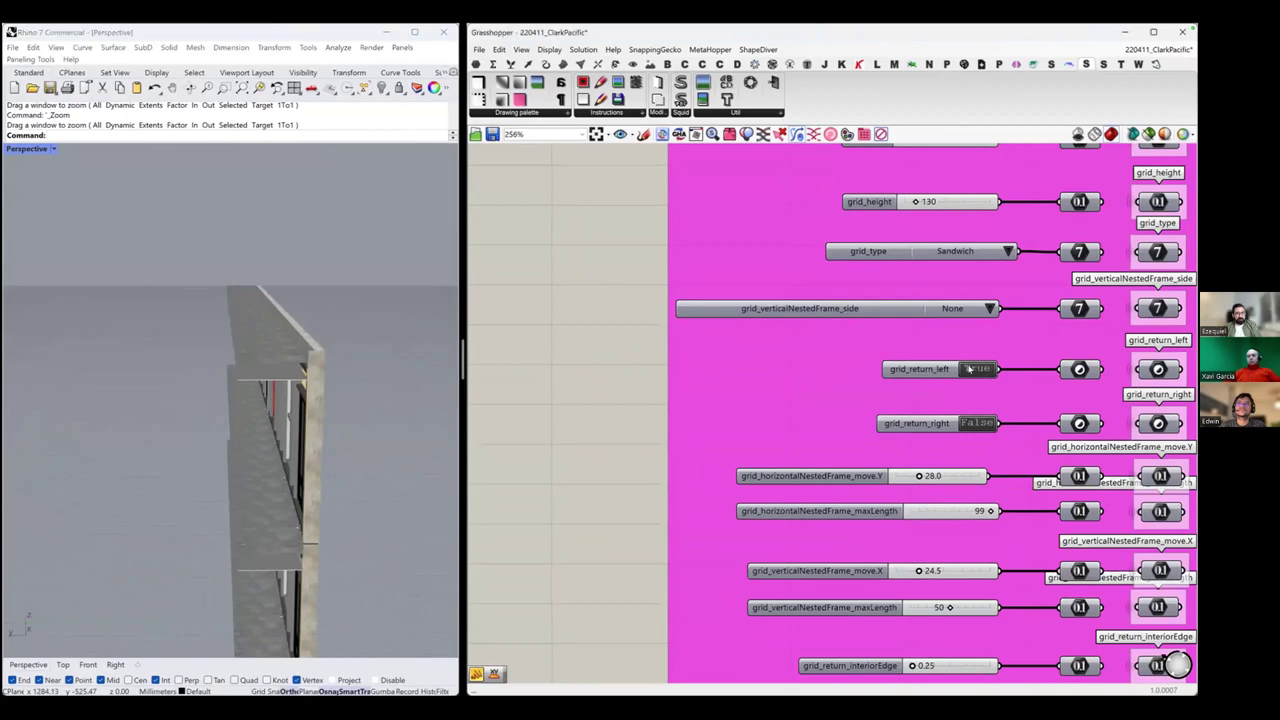
double_click(968, 369)
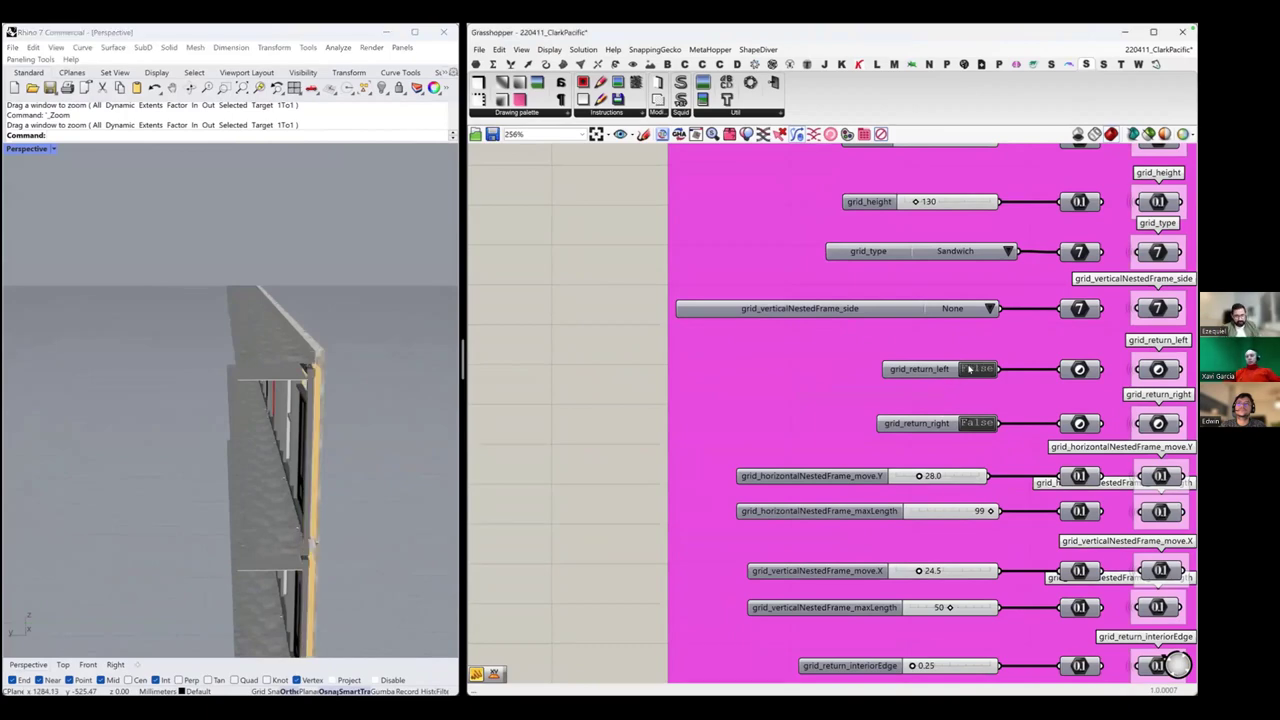
double_click(969, 369)
right_drag(330, 358, 302, 355)
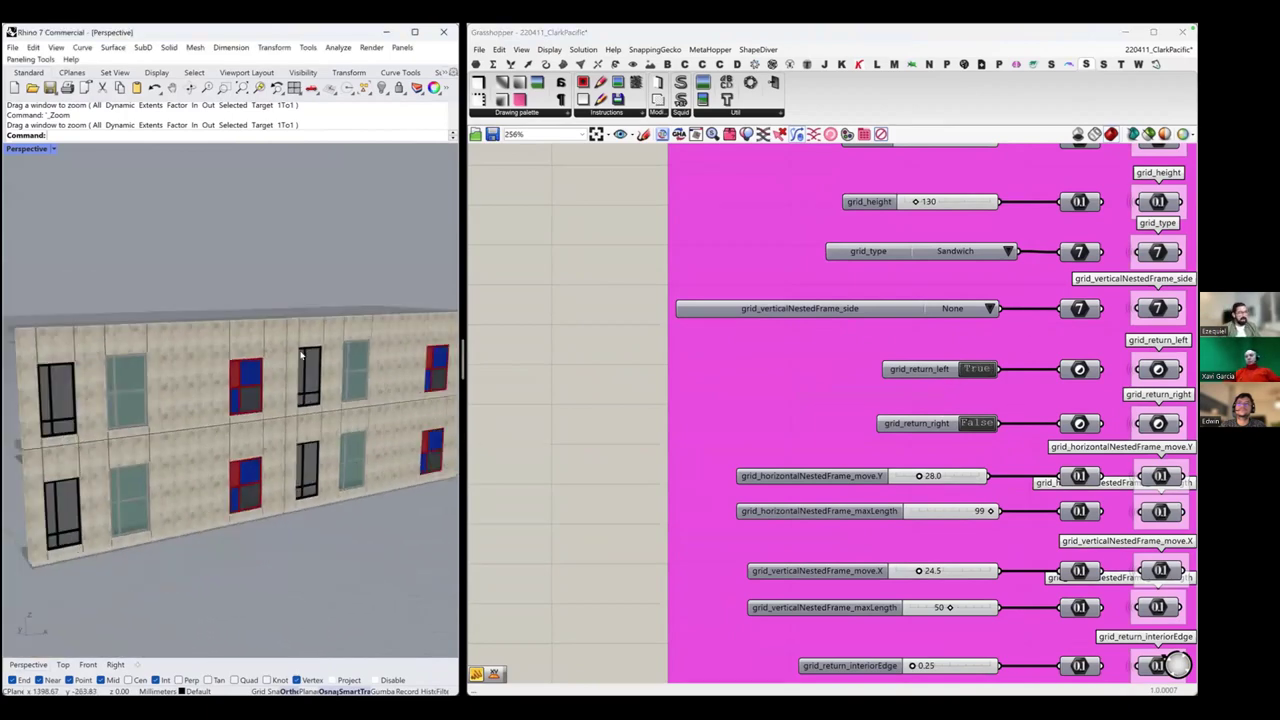
Set the selector feeding panelsArticulation_JSON to 0 and back to 1, comparing the panel articulation around the windows.
scroll(302, 355, down, 5)
right_drag(929, 414, 992, 286)
right_drag(877, 487, 882, 387)
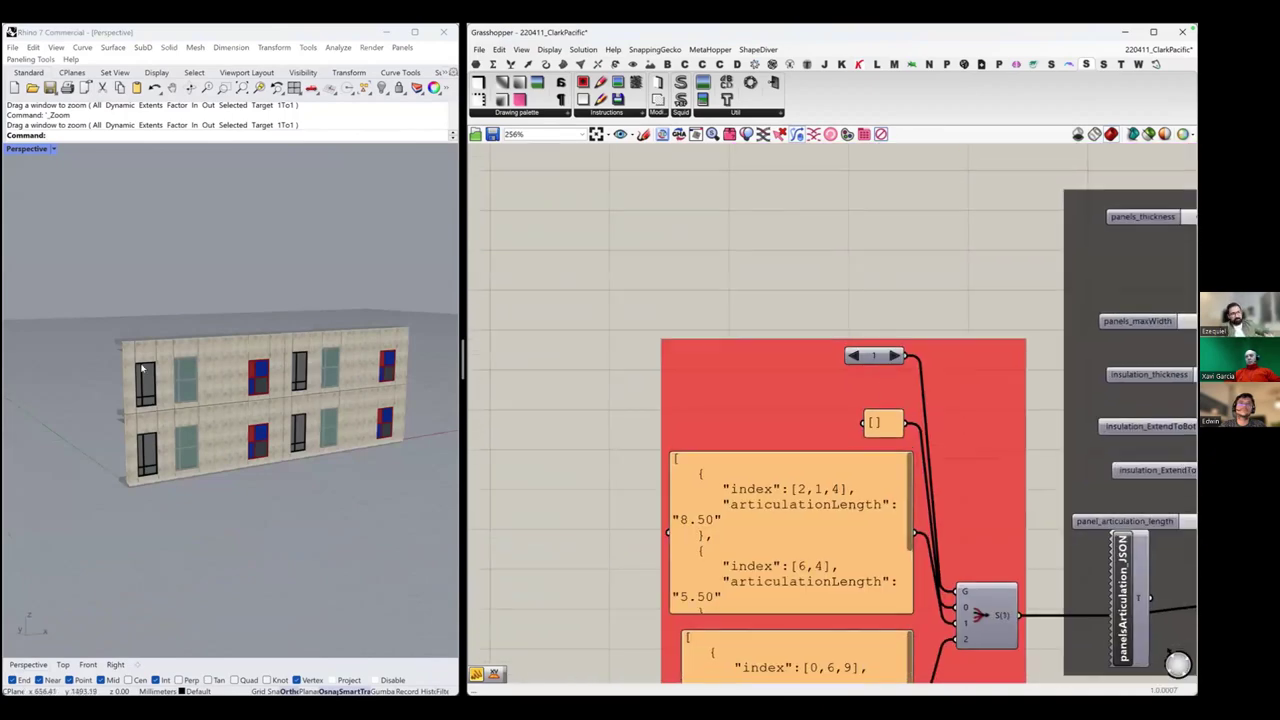
click(893, 356)
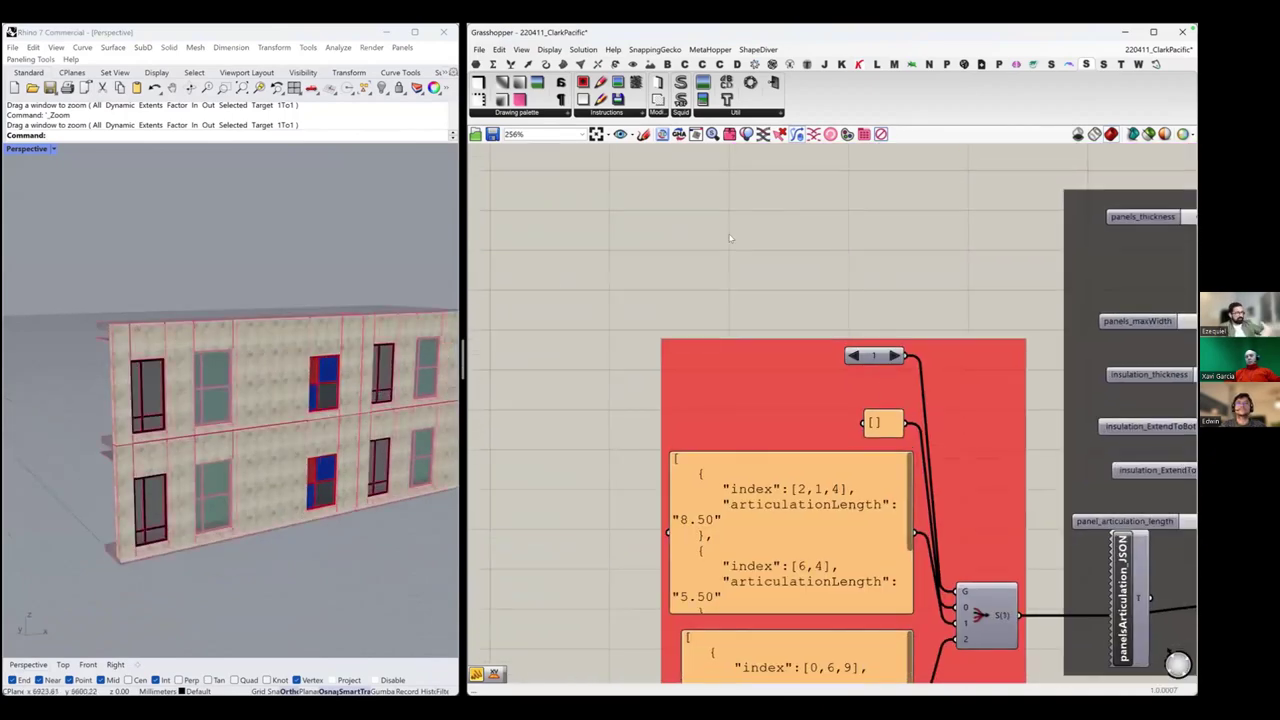
click(852, 356)
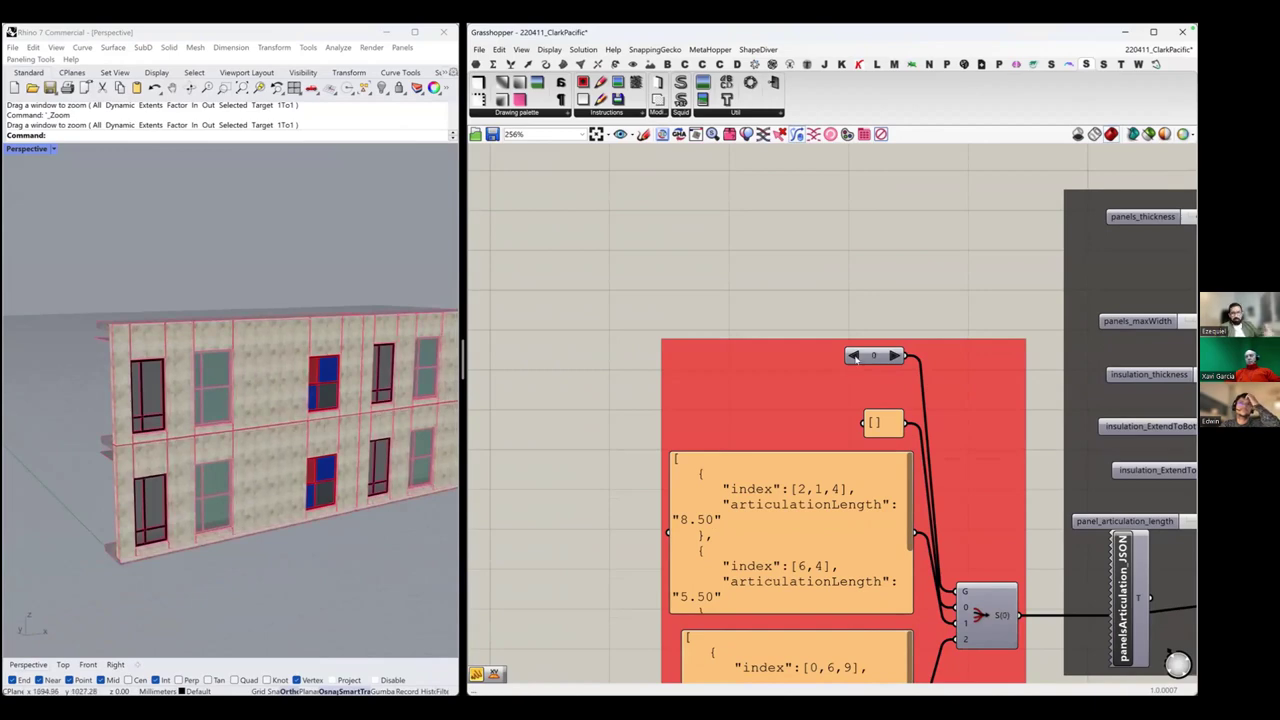
scroll(133, 428, up, 6)
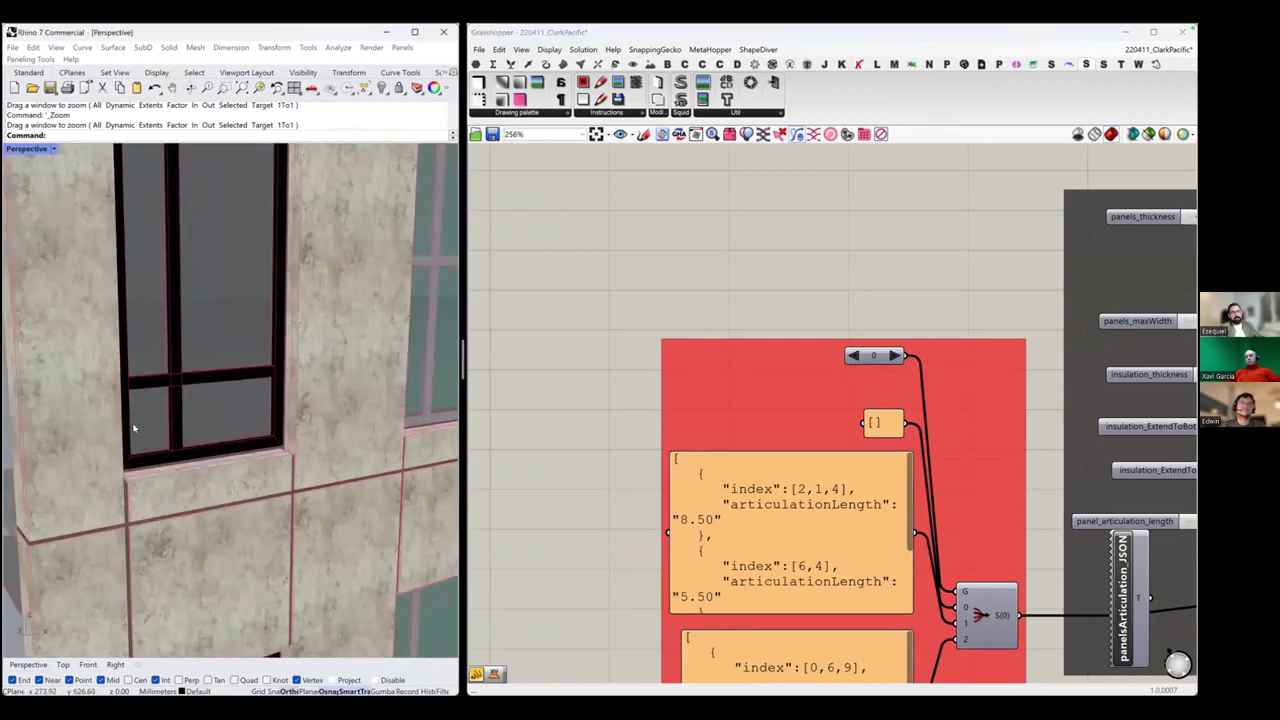
click(894, 355)
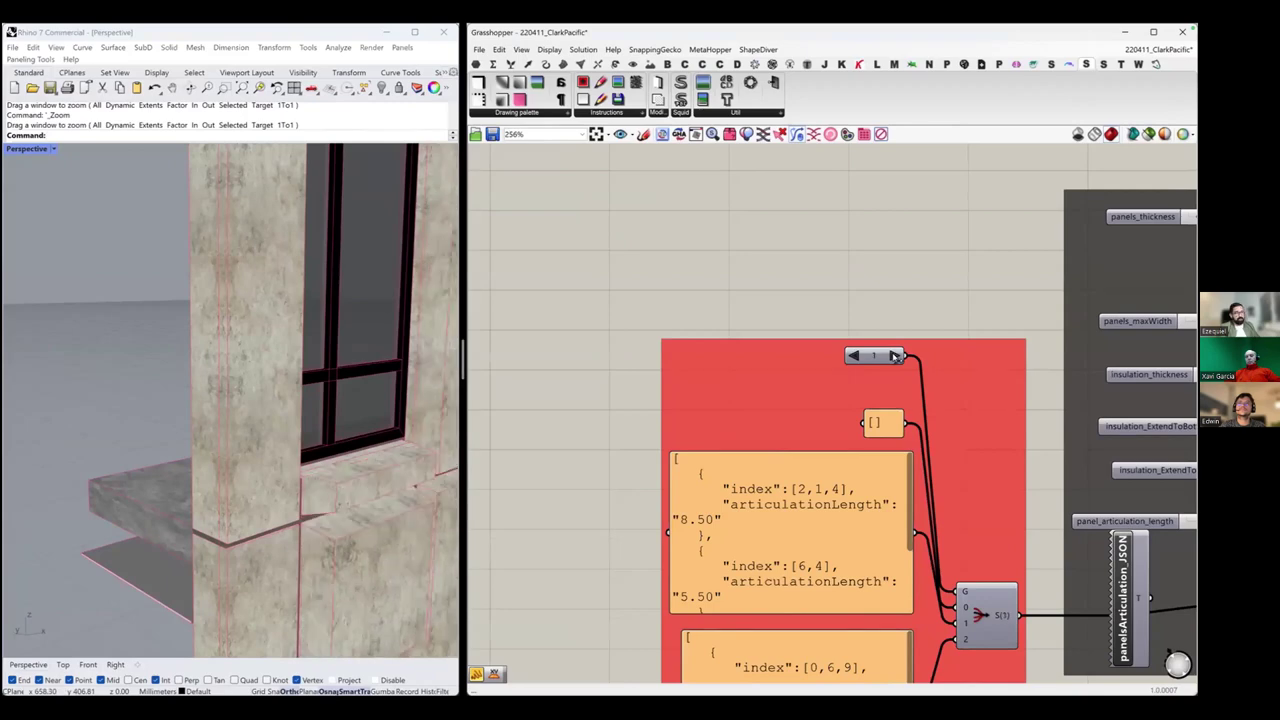
Set the selector feeding panelsArticulation_JSON to 2 and inspect the panels around the facade windows.
scroll(126, 435, down, 3)
click(126, 435)
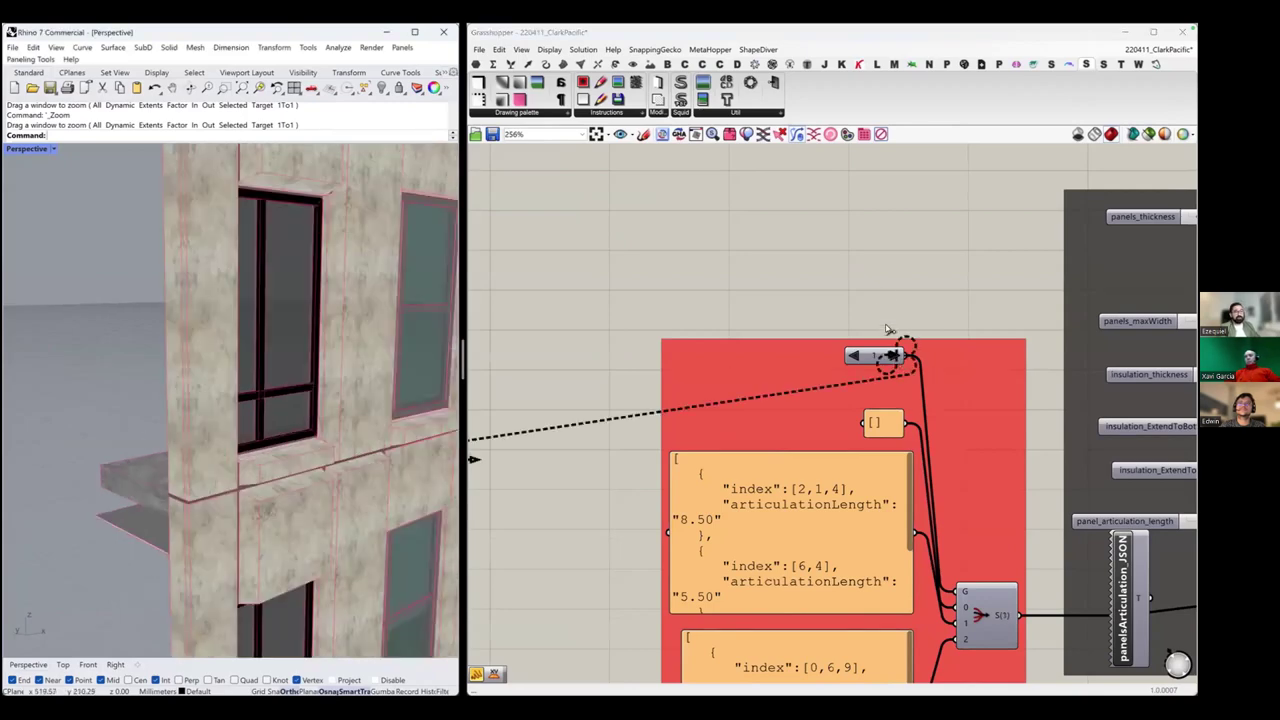
click(881, 291)
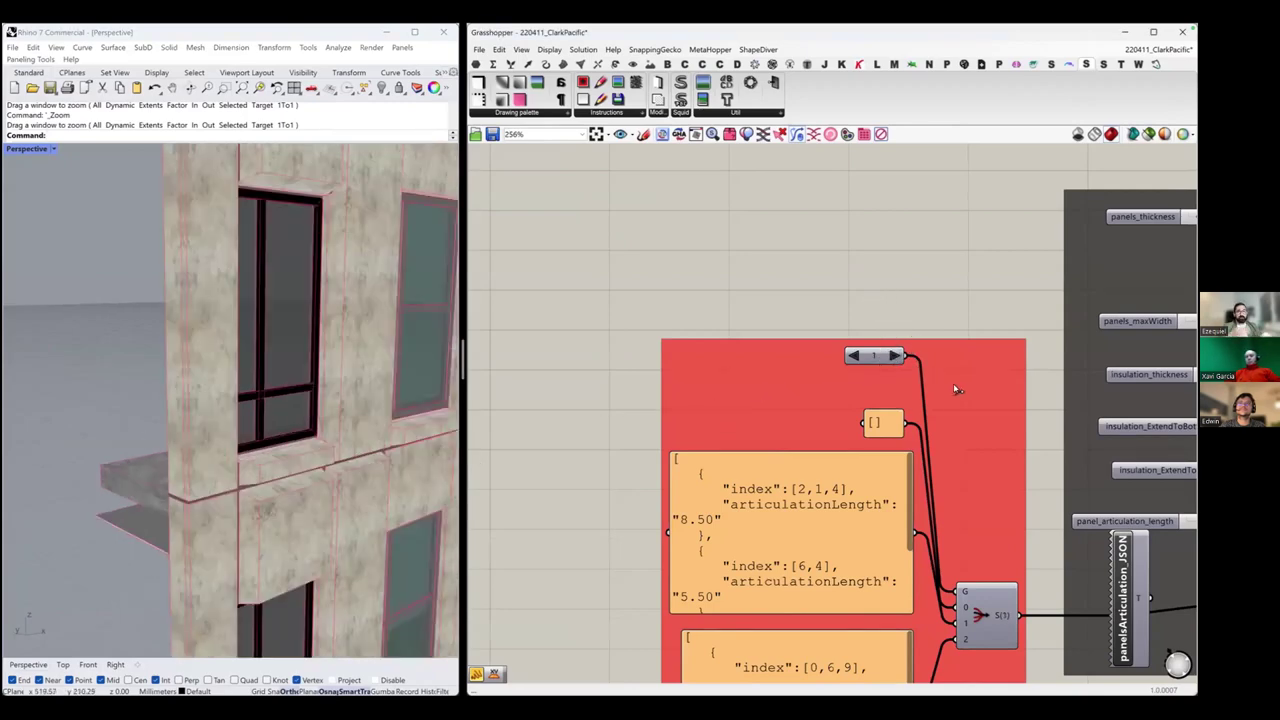
click(894, 355)
scroll(140, 432, up, 4)
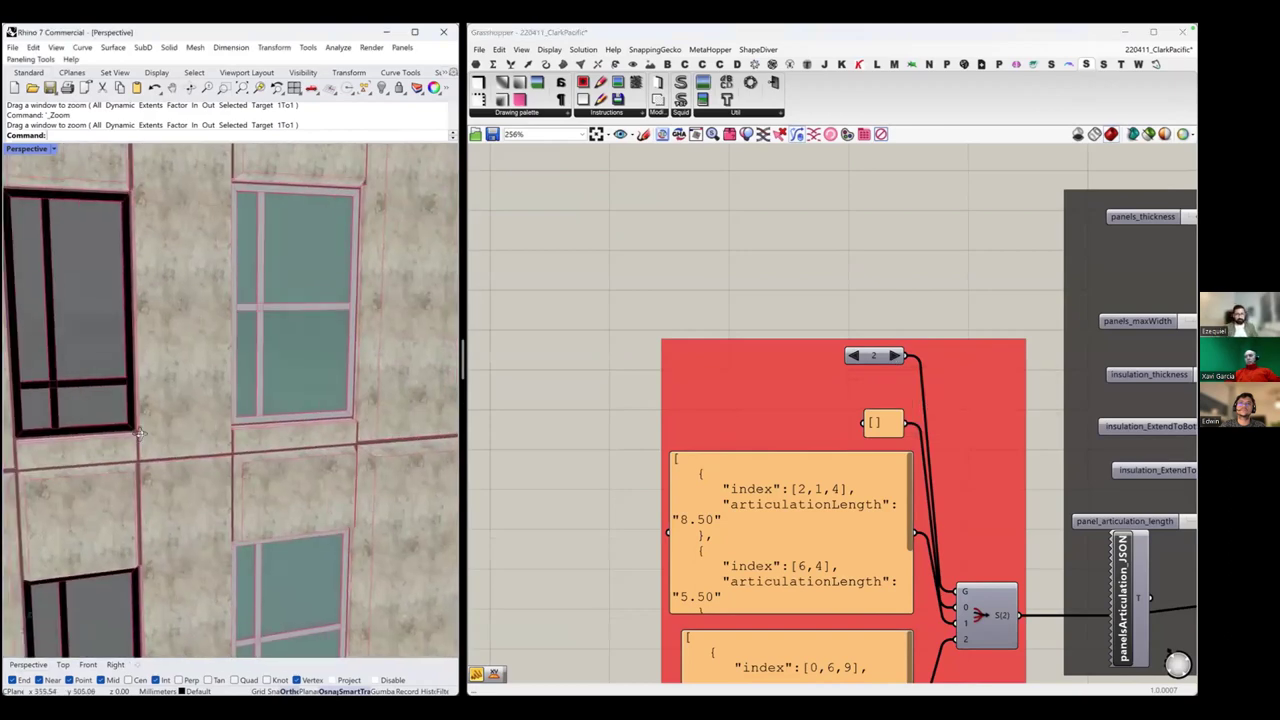
Set the selector feeding panelsArticulation_JSON to 0.
scroll(140, 432, down, 6)
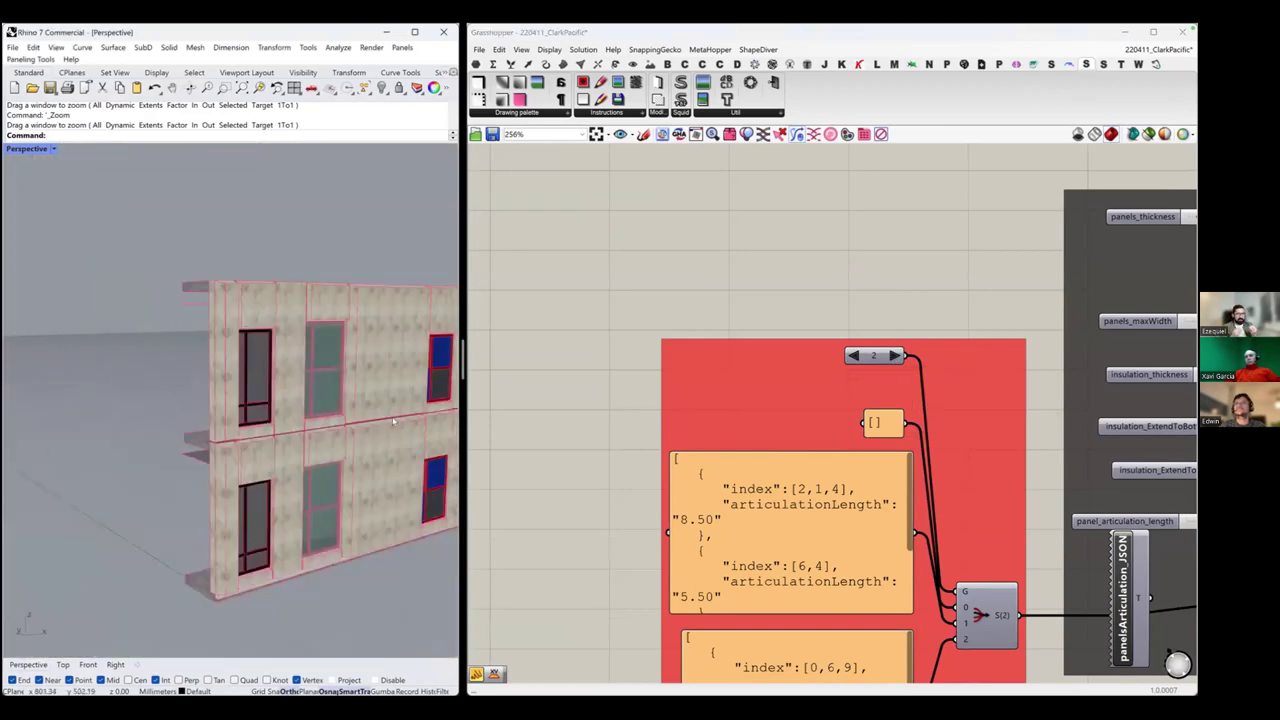
click(893, 355)
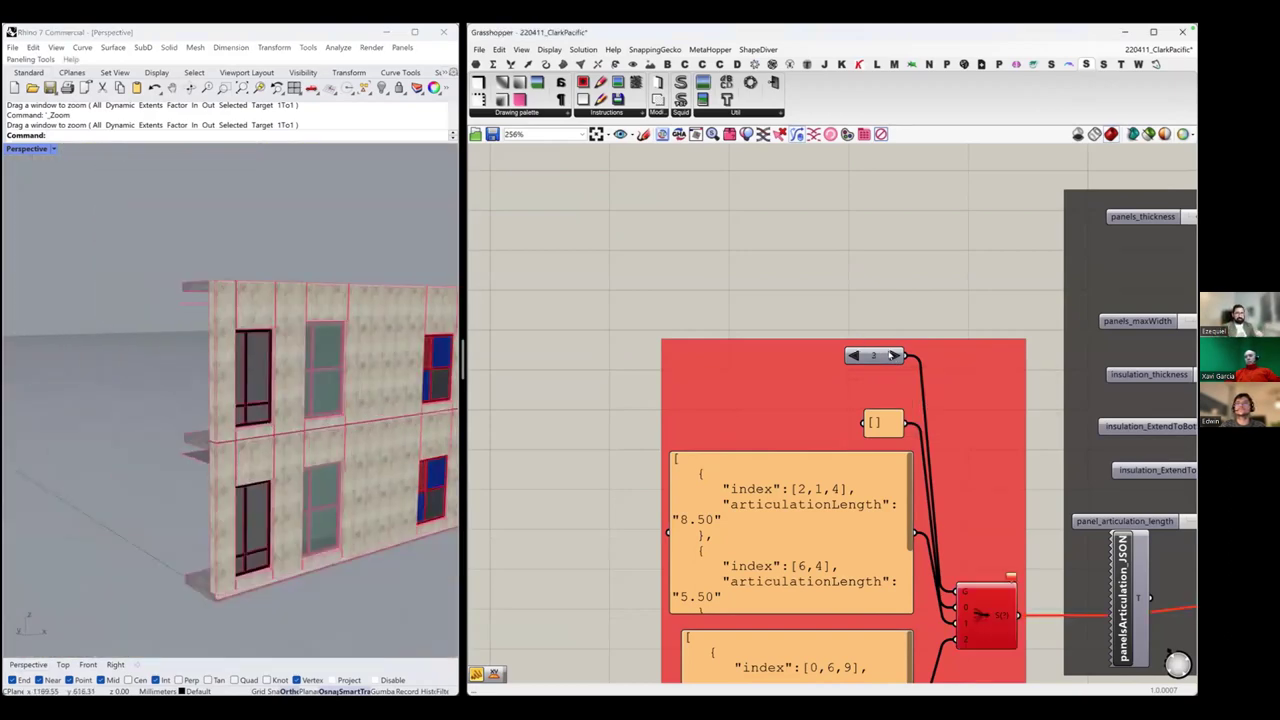
click(893, 355)
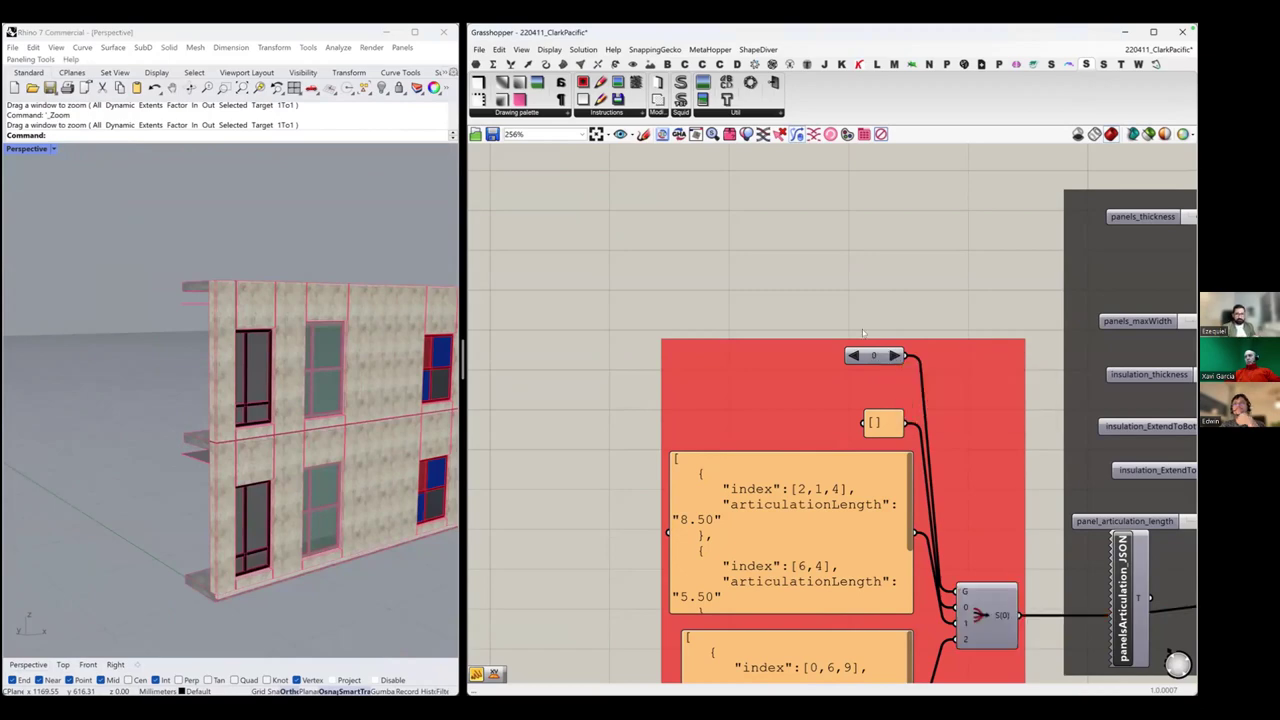
Examine the red group of JSON panels and their selector that feed the window inputs of the facade definition.
scroll(755, 371, down, 8)
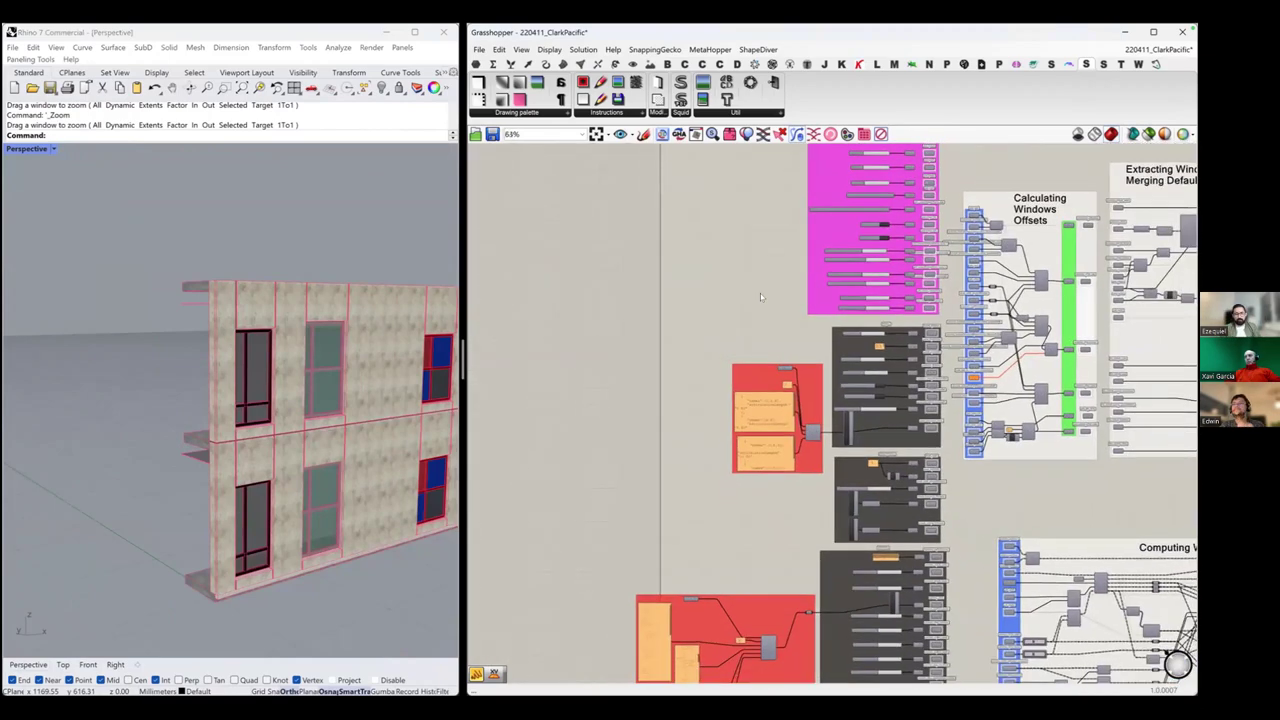
right_drag(729, 595, 752, 328)
scroll(741, 357, up, 3)
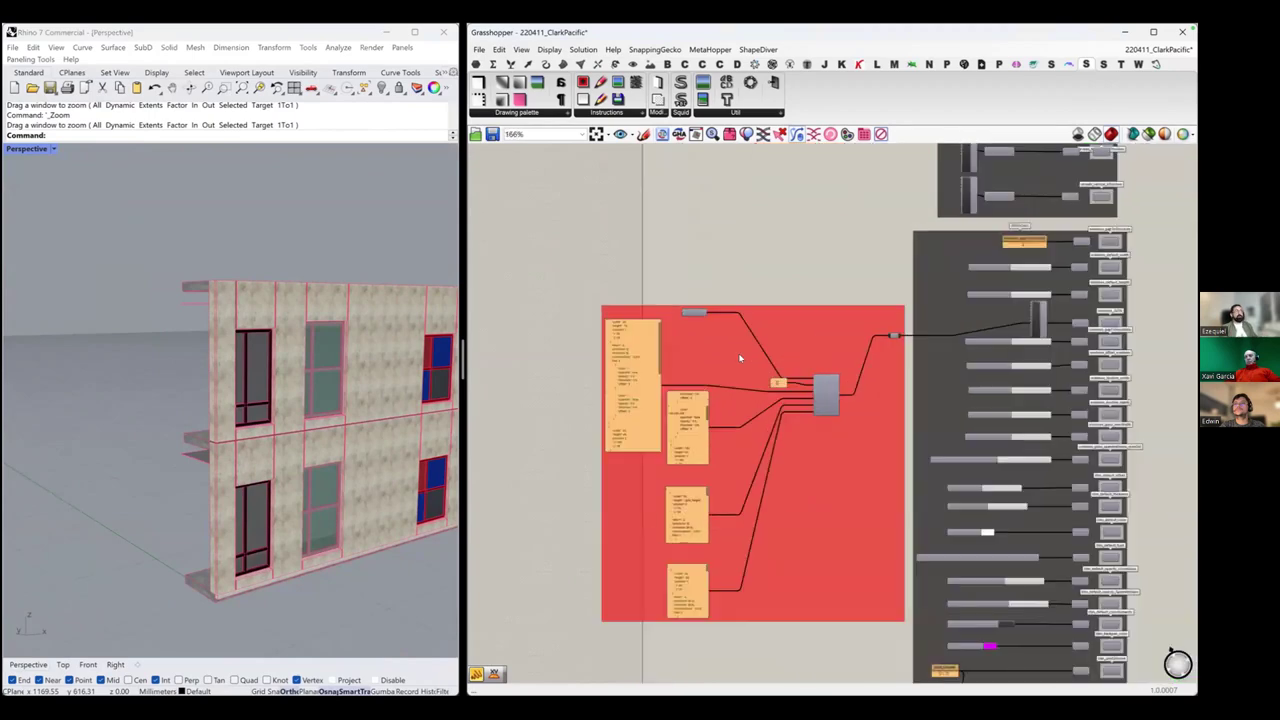
scroll(740, 358, up, 2)
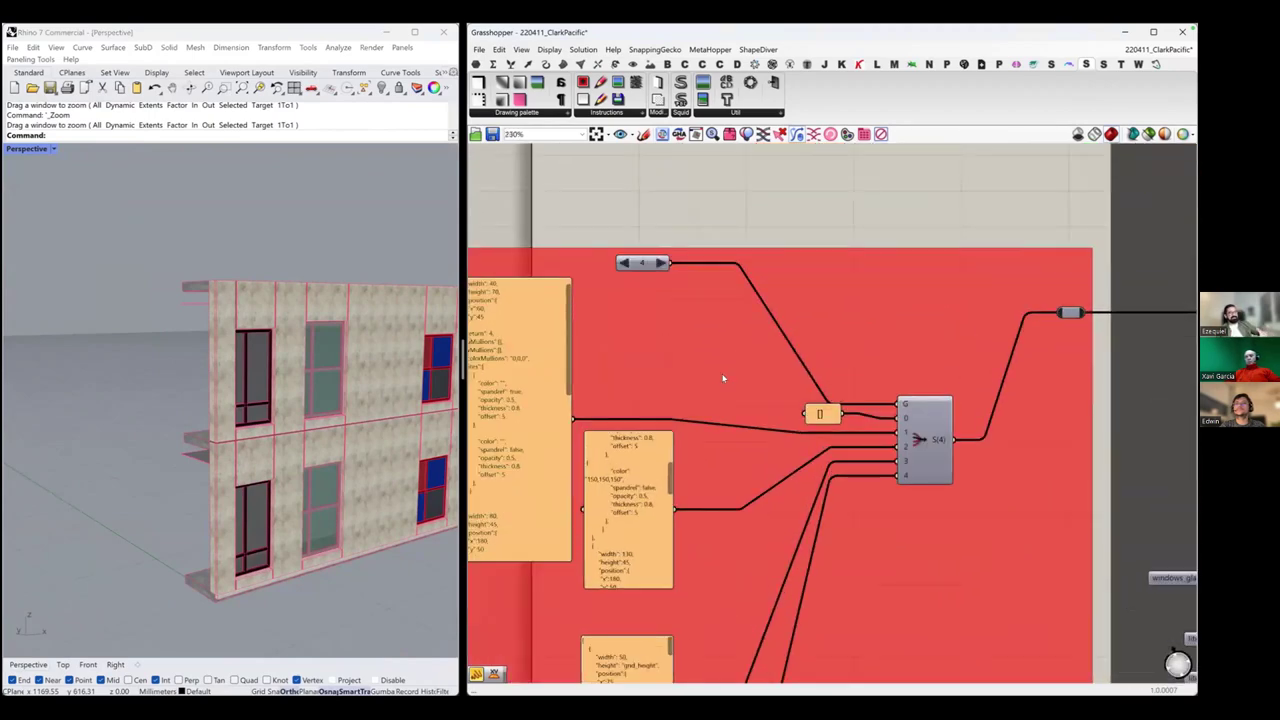
scroll(723, 378, down, 1)
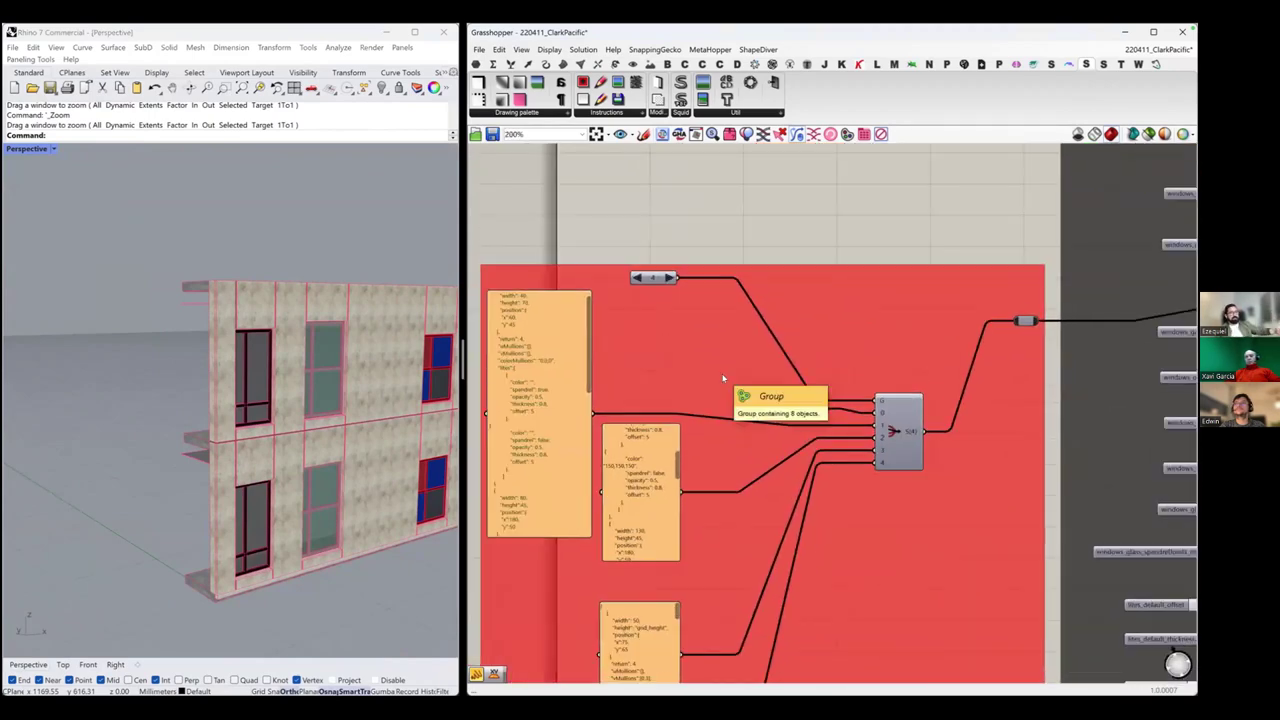
scroll(723, 378, down, 3)
Switch to the Infinite Facade configurator in the browser, explode the facade to inspect its layers from behind, and collapse it again.
key(ctrl+super+Right)
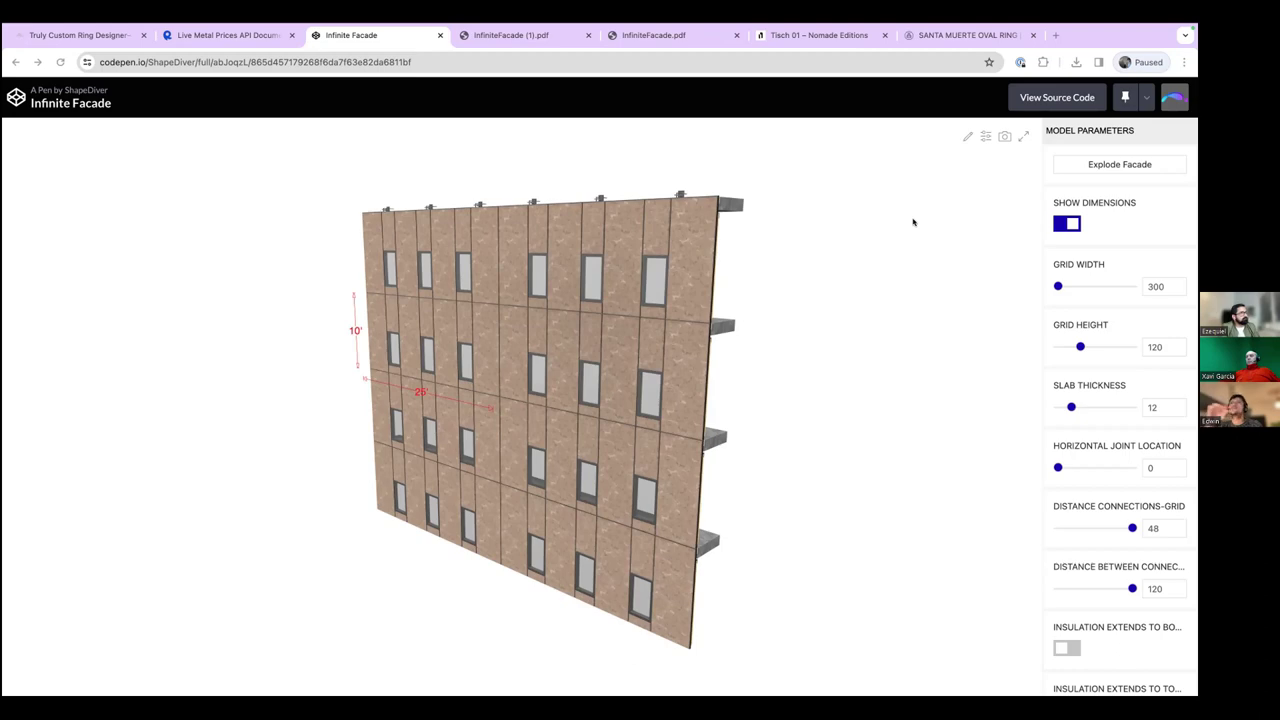
click(1135, 164)
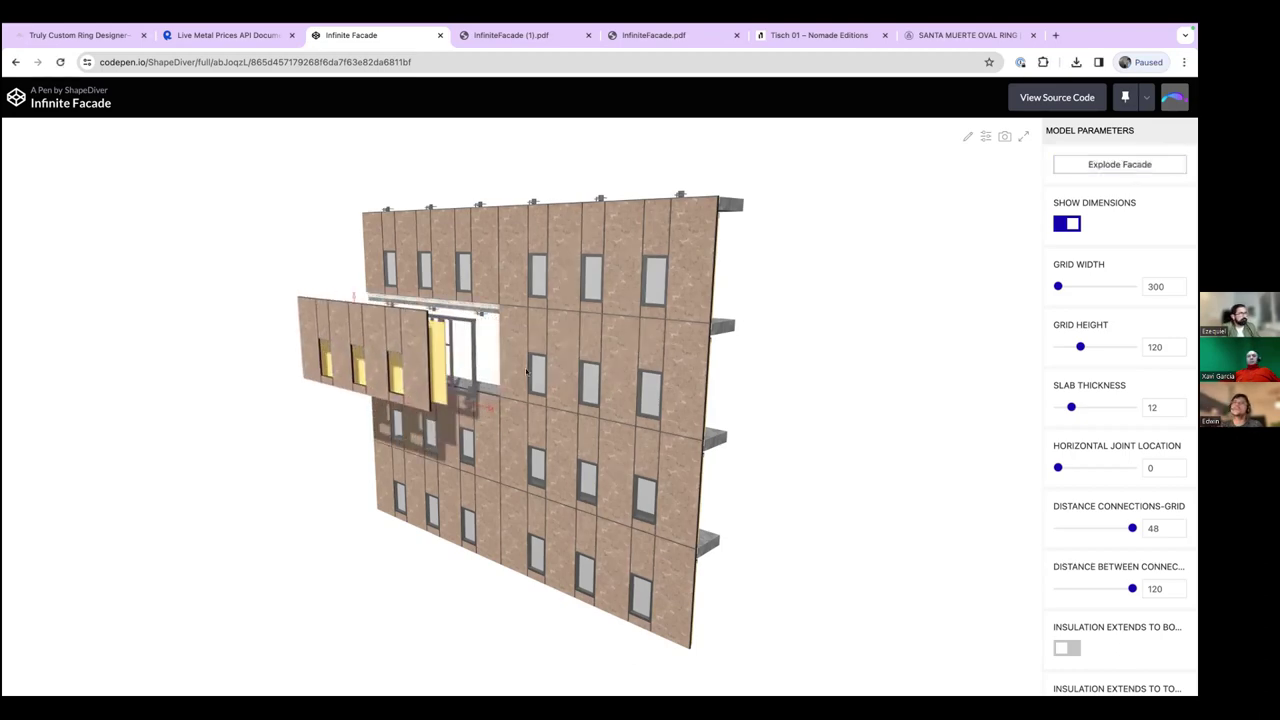
drag(591, 388, 700, 405)
right_drag(700, 405, 417, 412)
scroll(417, 412, up, 10)
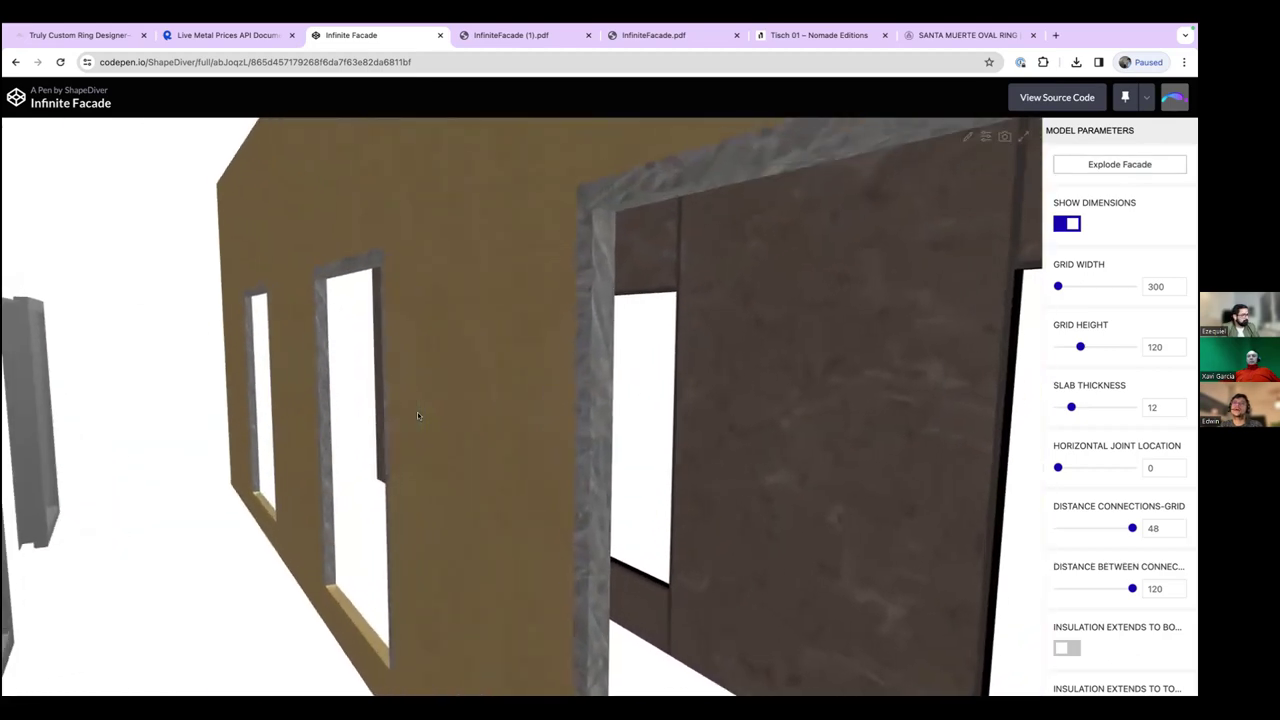
scroll(417, 412, down, 10)
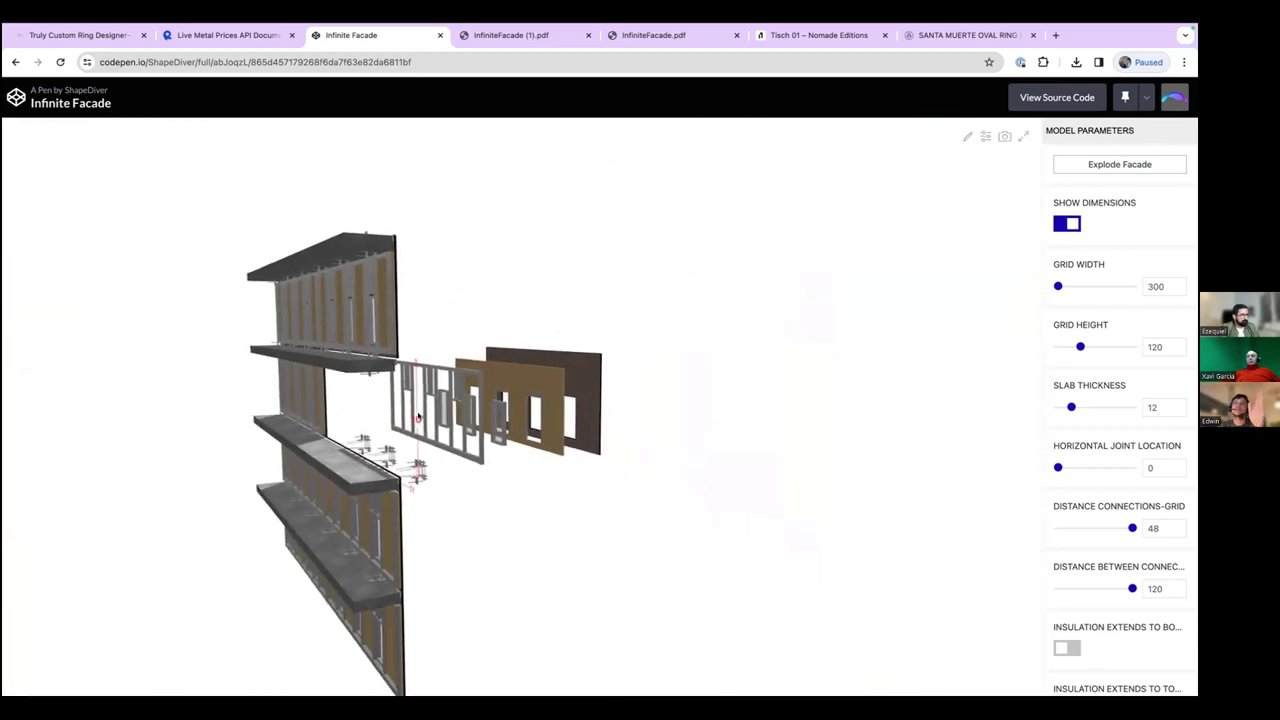
drag(418, 417, 614, 531)
click(1120, 165)
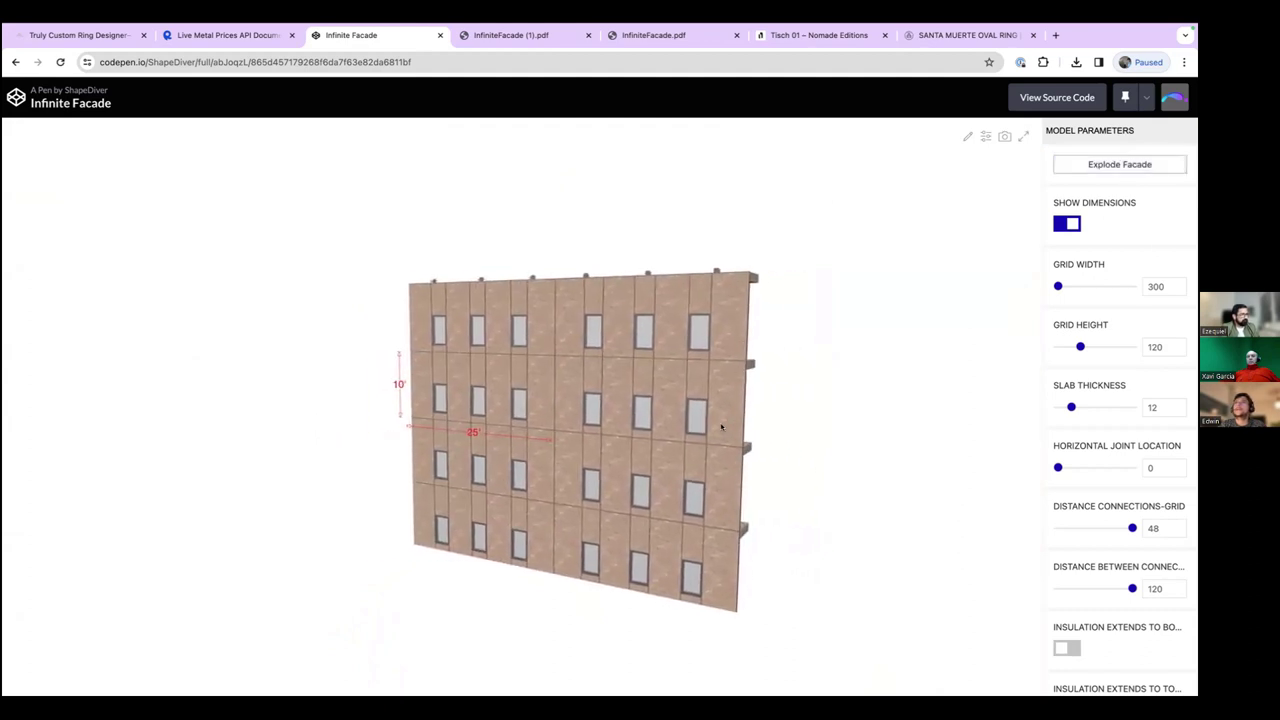
Close both InfiniteFacade PDF pages and open the Tisch 01 product page, orbiting the table to view its top.
click(588, 35)
click(588, 35)
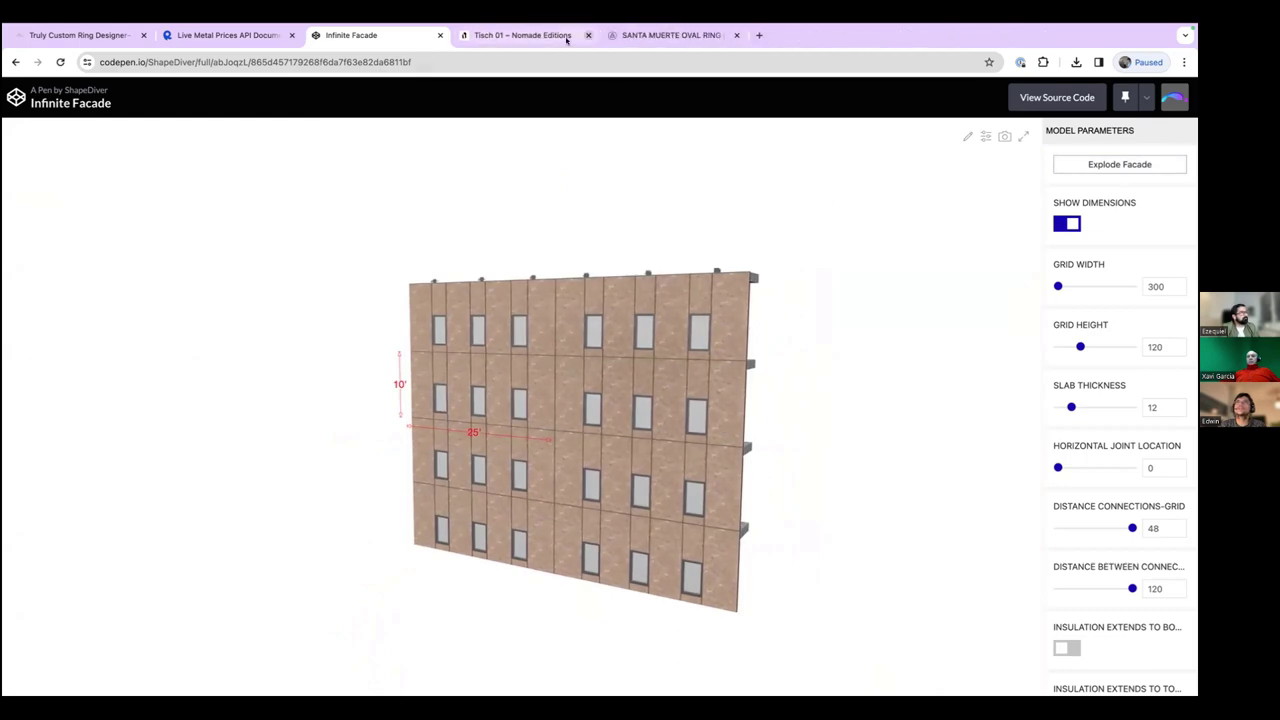
click(524, 38)
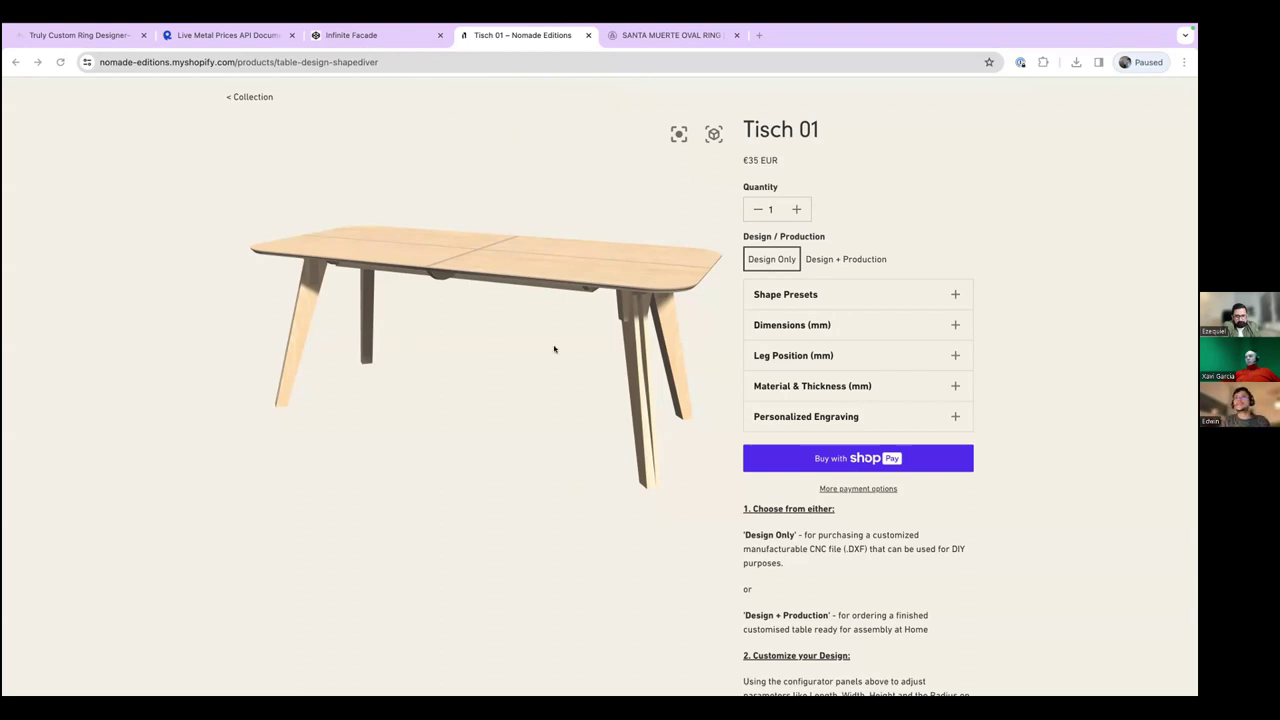
drag(546, 323, 551, 420)
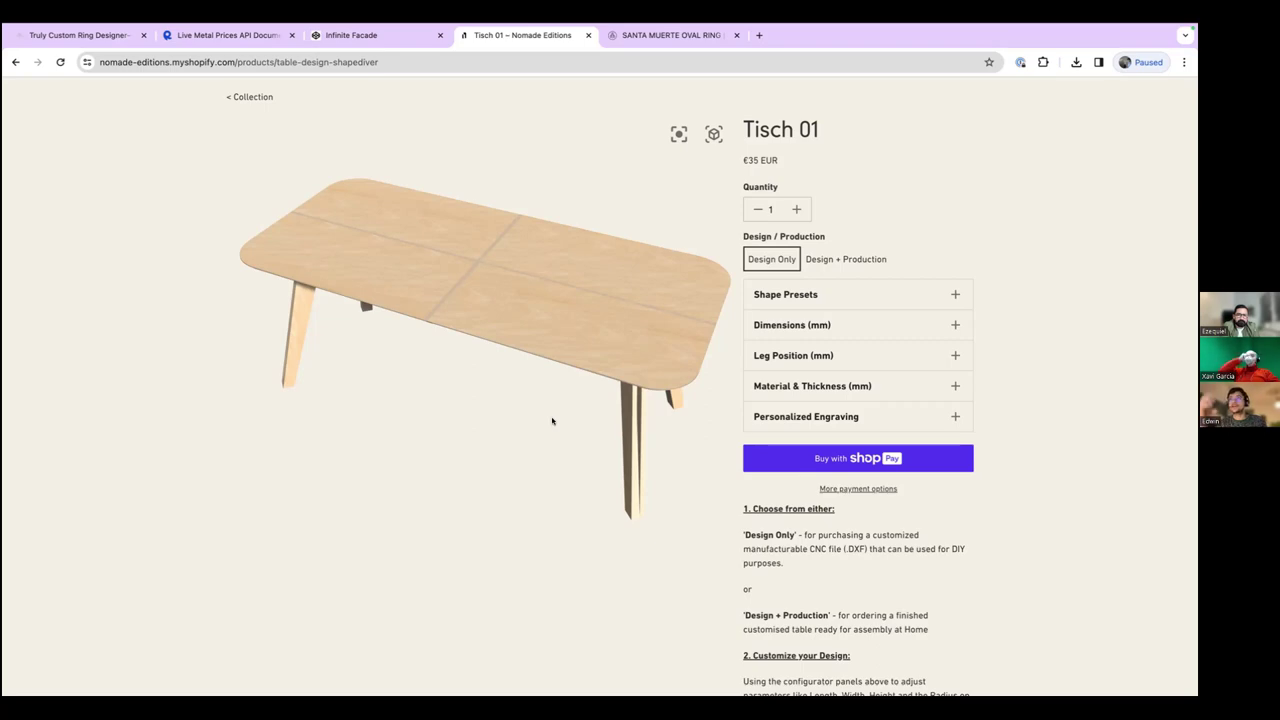
scroll(825, 503, up, 1)
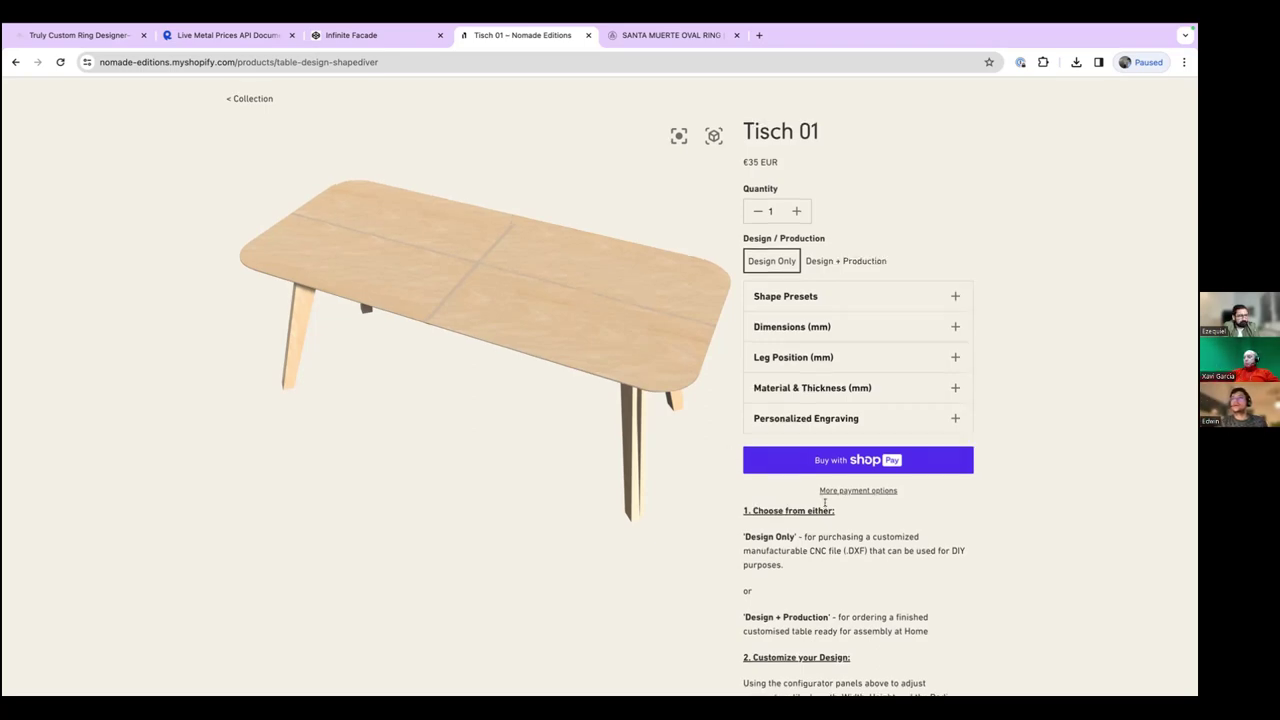
scroll(825, 503, down, 1)
Switch to Grasshopper, bring up the 201123-nomadetable-1 definition, and look over its overall layout.
key(ctrl+Left)
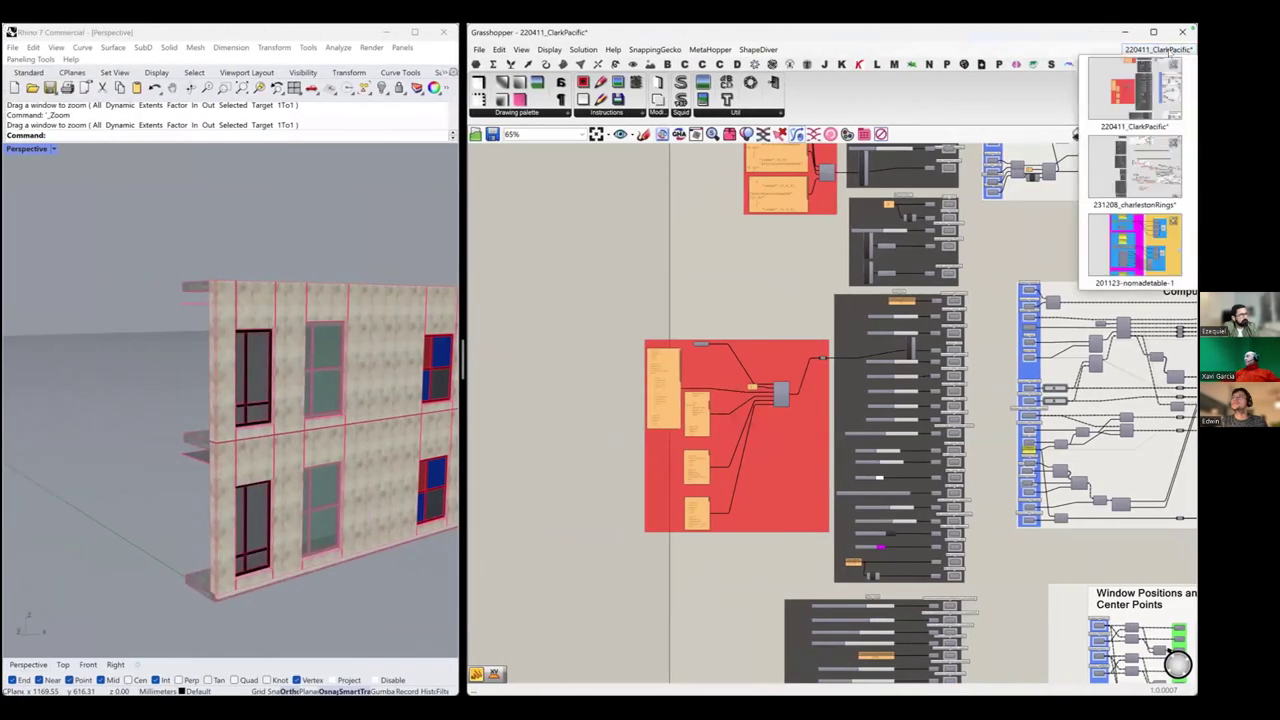
click(1141, 269)
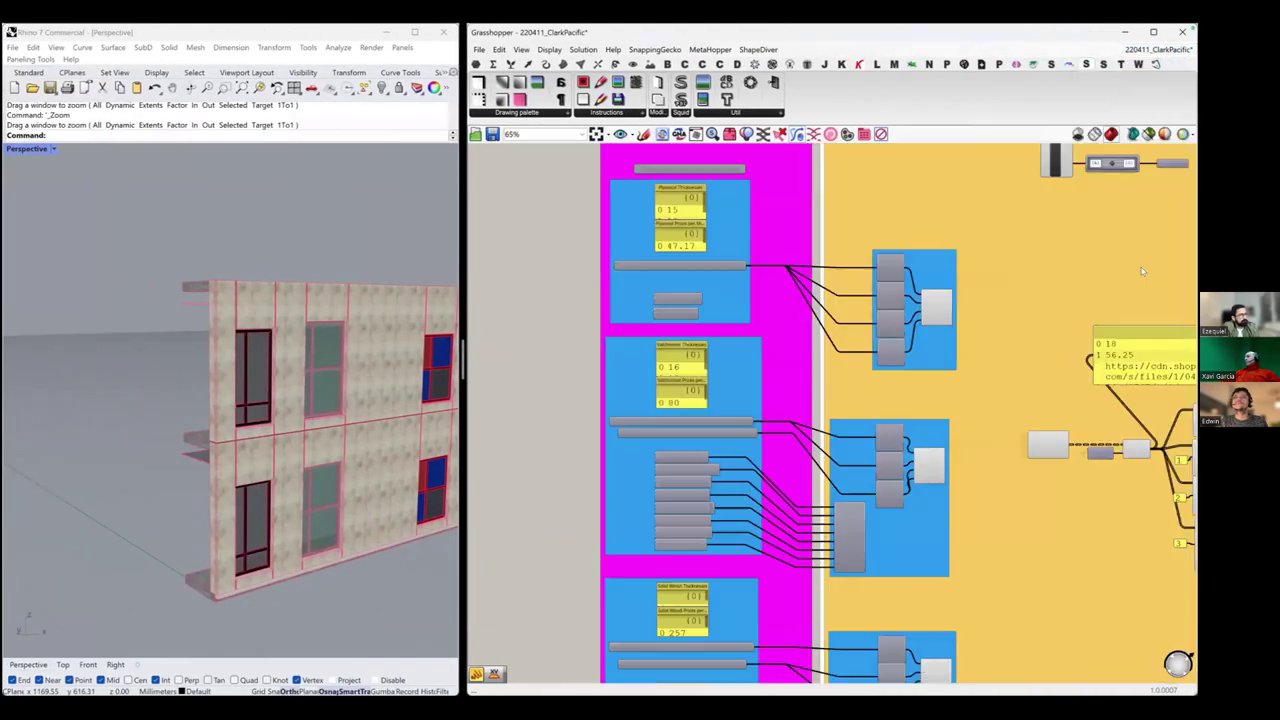
scroll(716, 469, down, 5)
scroll(715, 470, down, 6)
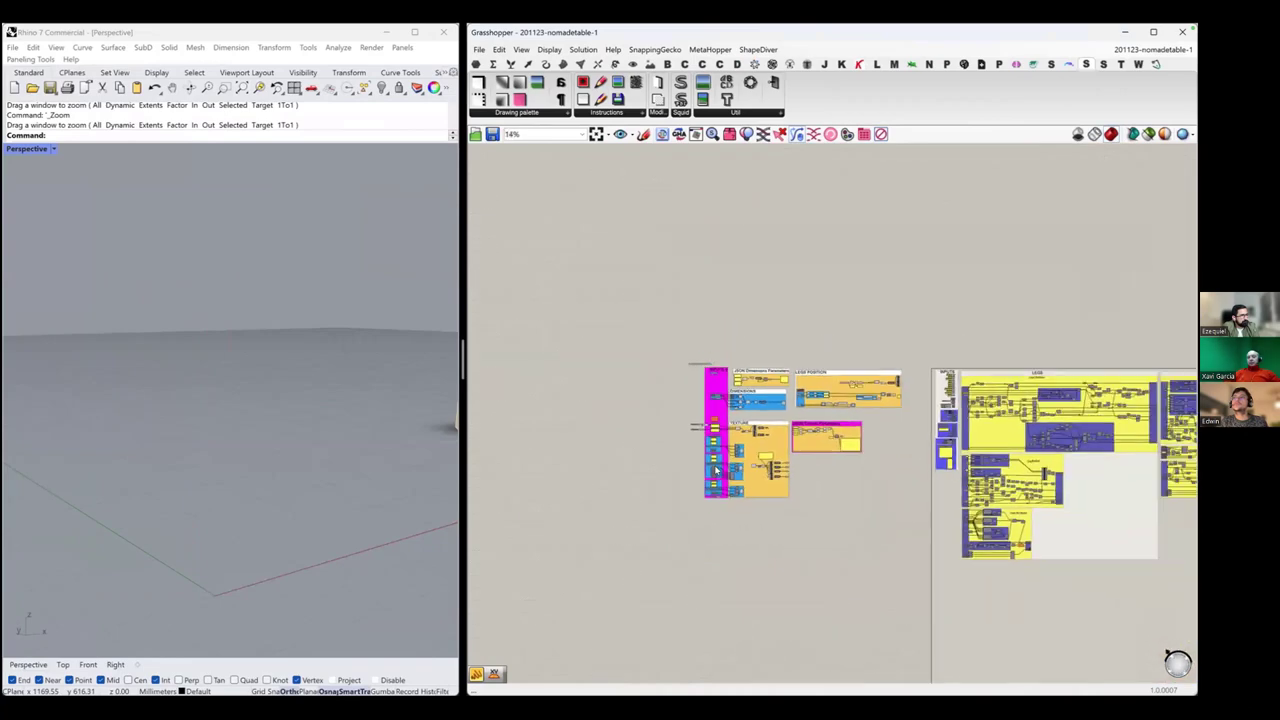
scroll(725, 483, up, 2)
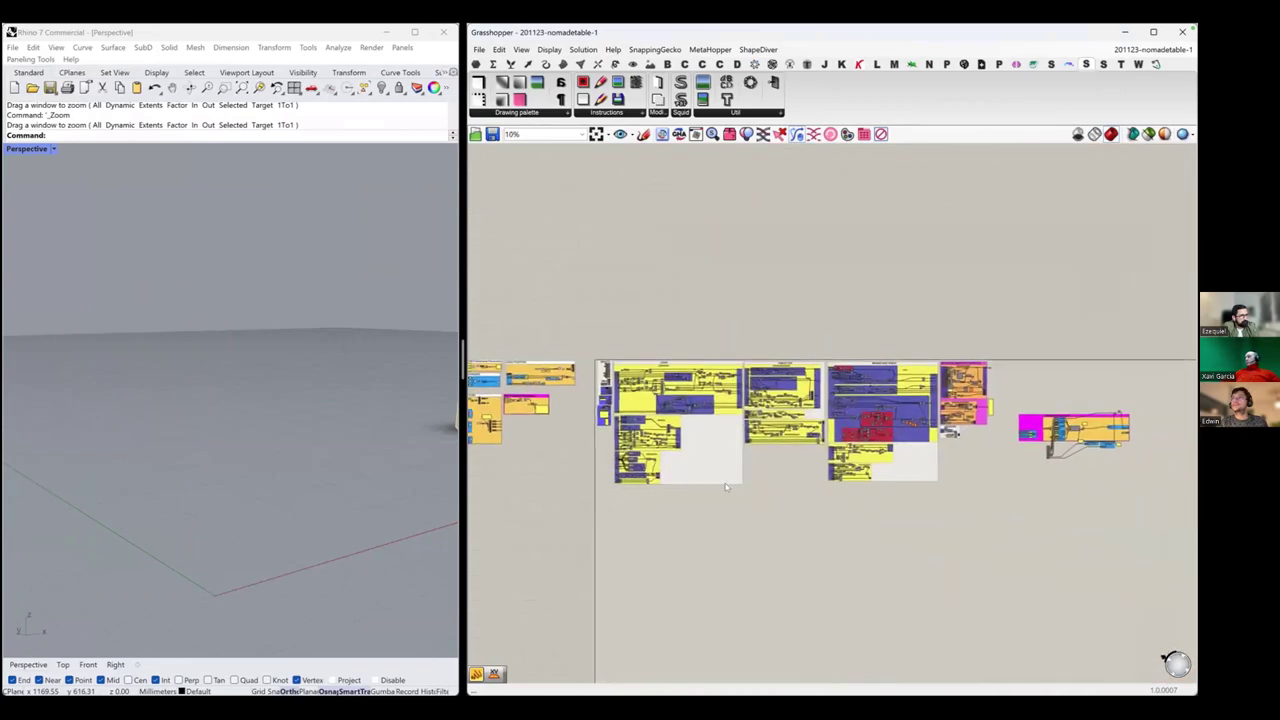
scroll(682, 483, up, 3)
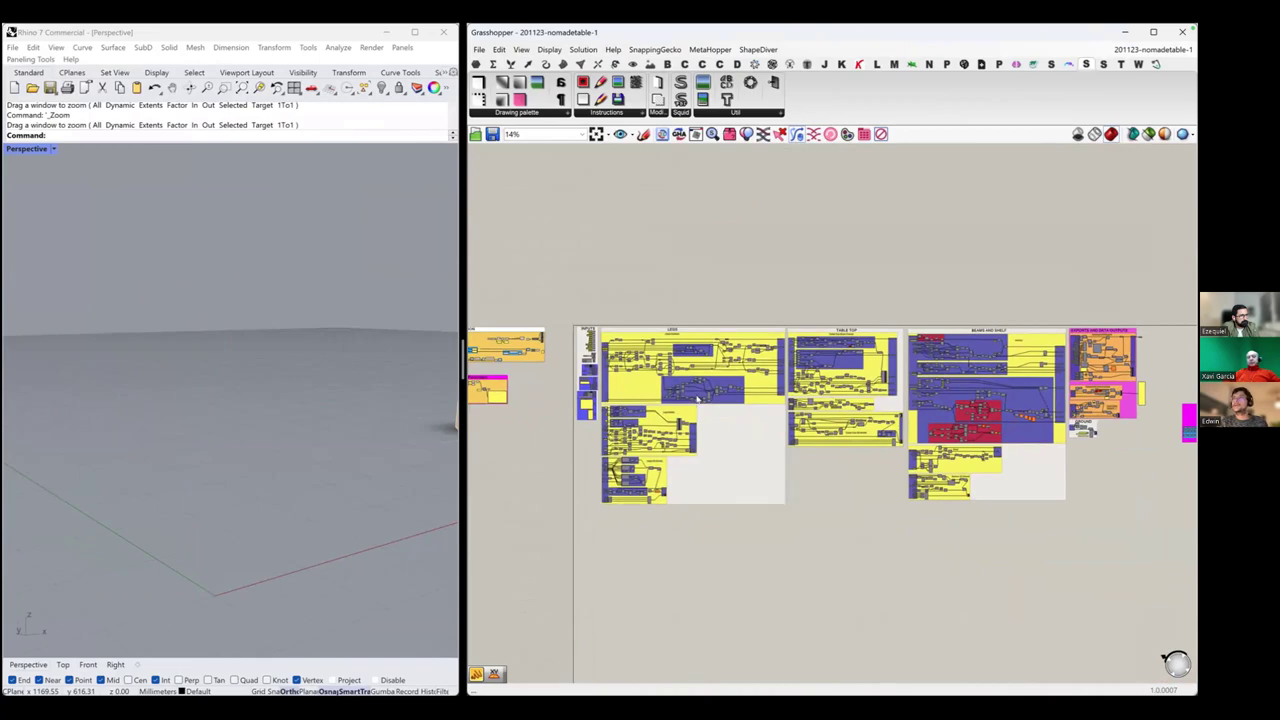
Go back to the Tisch 01 product page and compare the table's price for Design Only and Design + Production.
key(ctrl+Right)
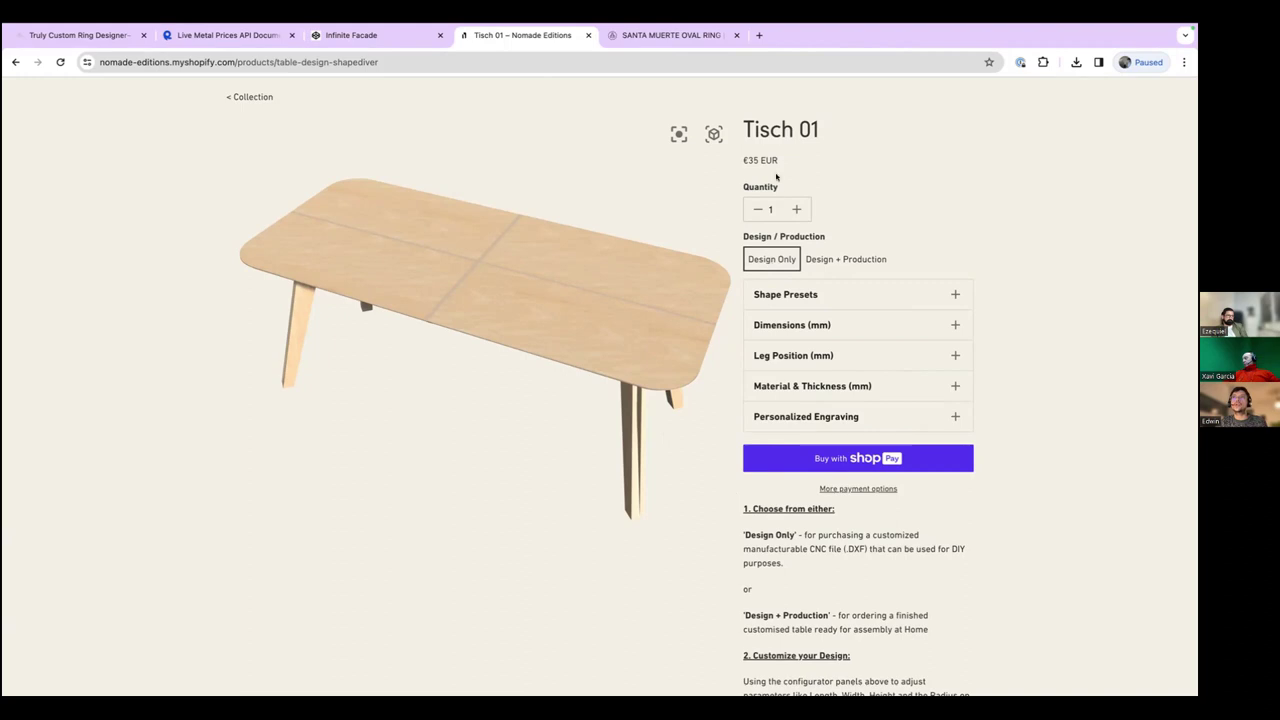
mouse_move(781, 168)
mouse_down()
mouse_move(731, 163)
mouse_move(769, 155)
mouse_up()
click(734, 168)
click(769, 154)
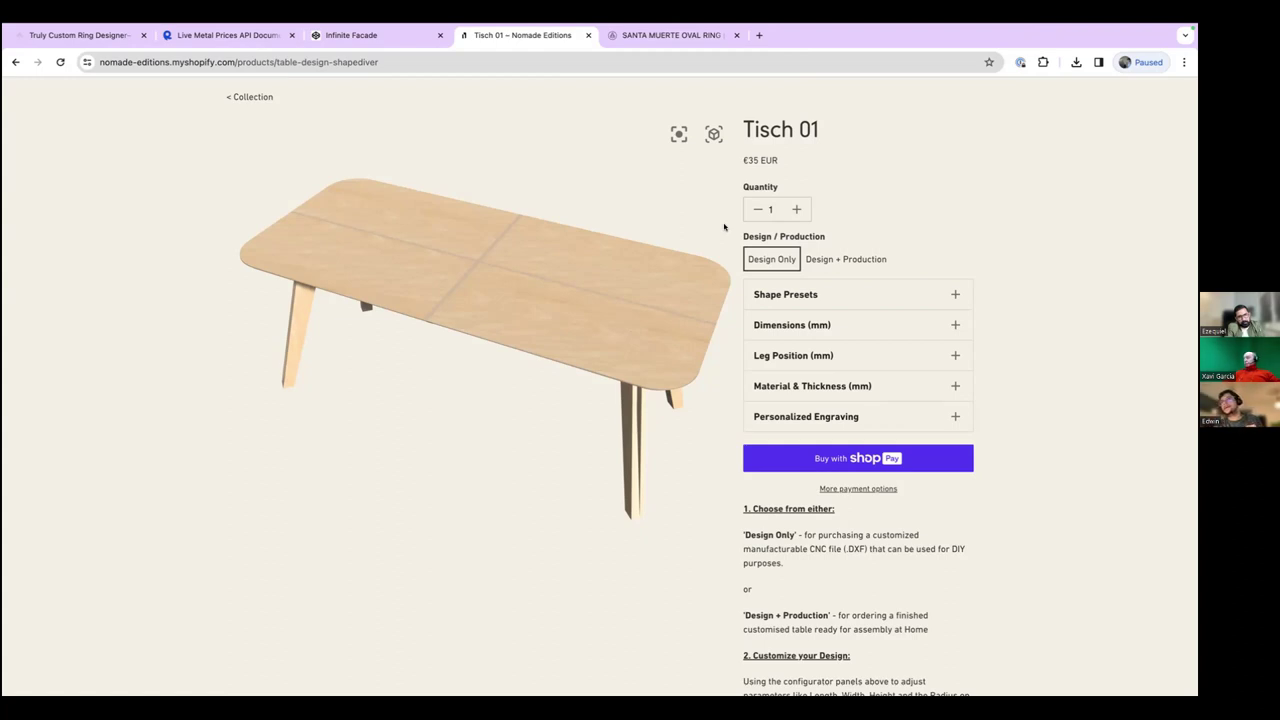
click(845, 258)
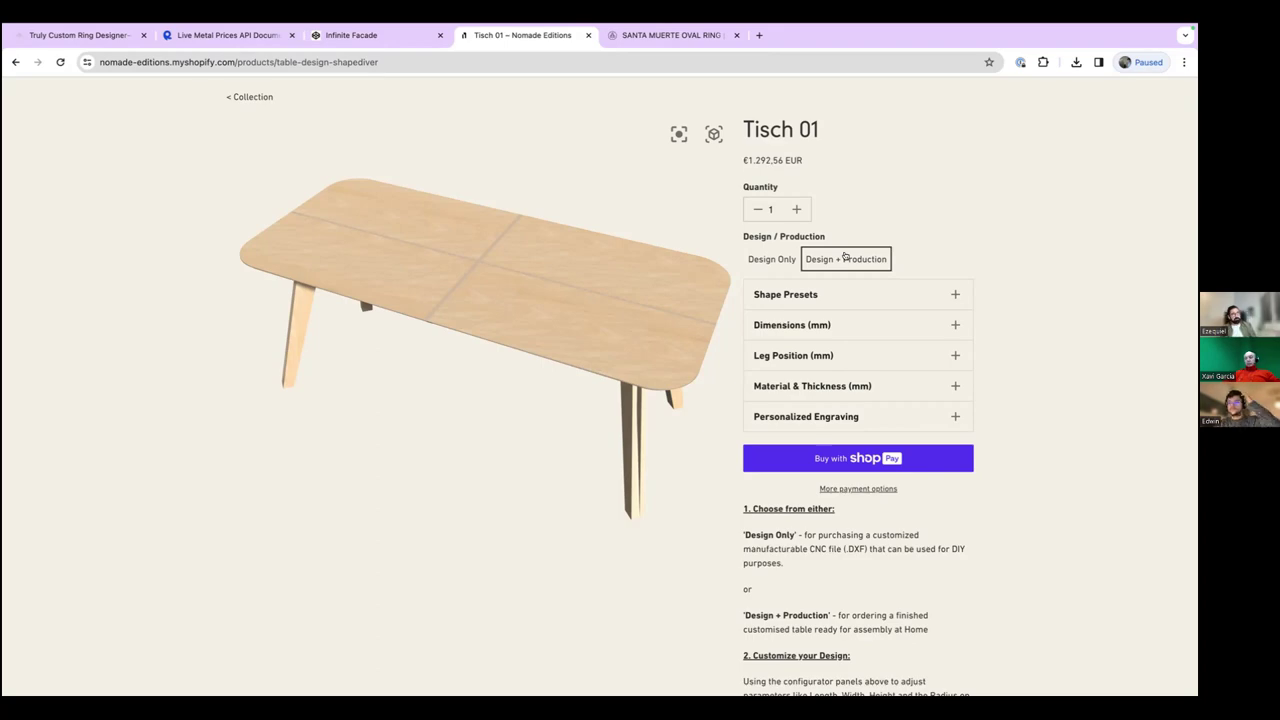
click(769, 260)
Return to the nomadetable definition and examine the Nesting Parameters in the INPUTS group.
key(ctrl+Left)
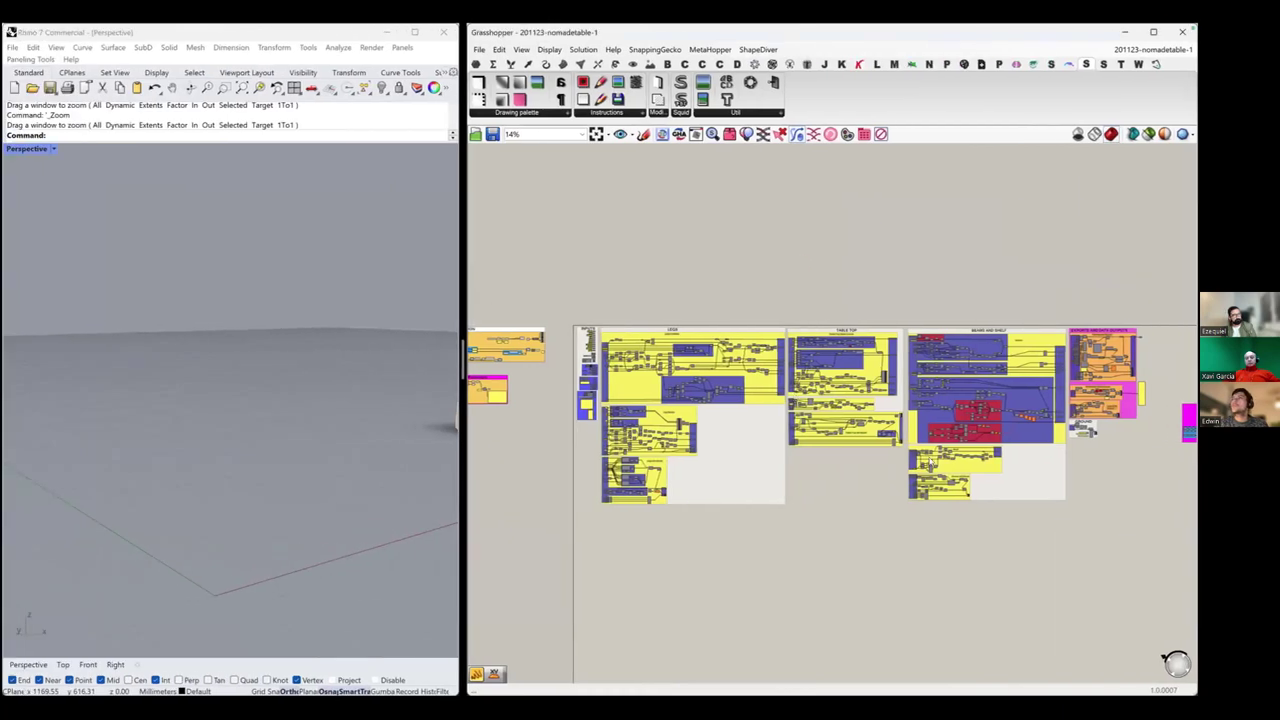
scroll(580, 390, up, 5)
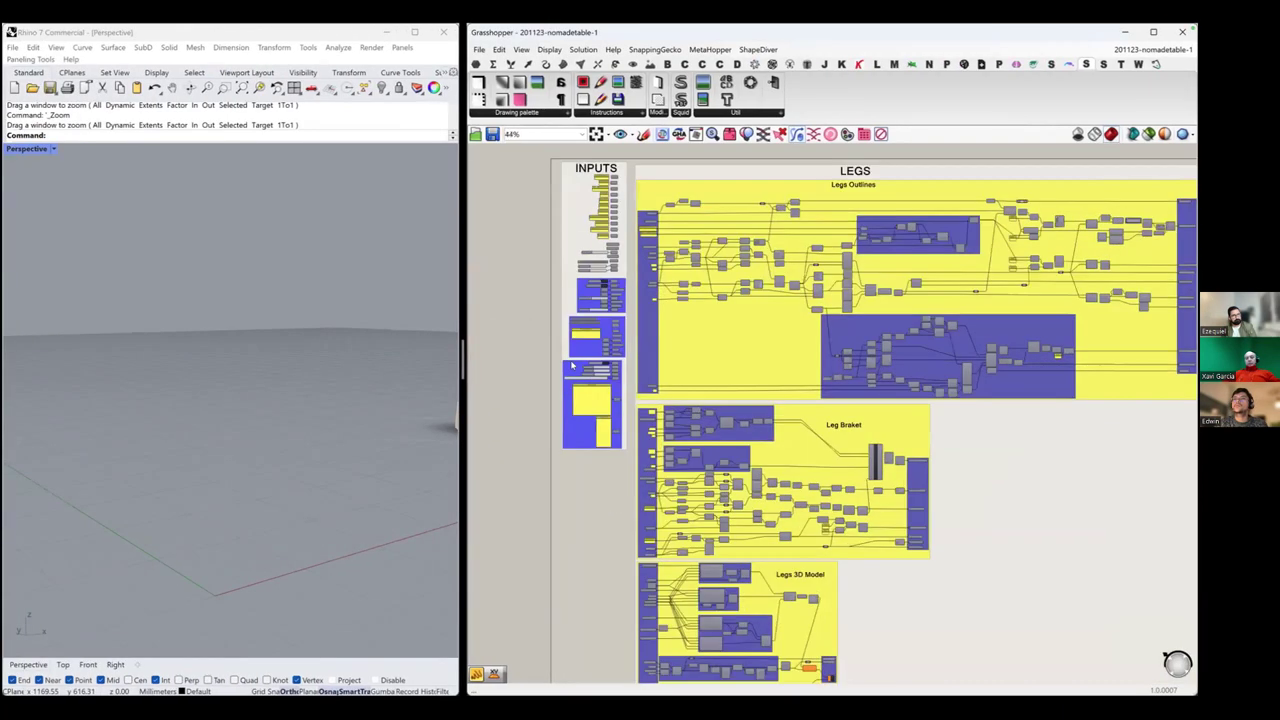
scroll(572, 366, up, 7)
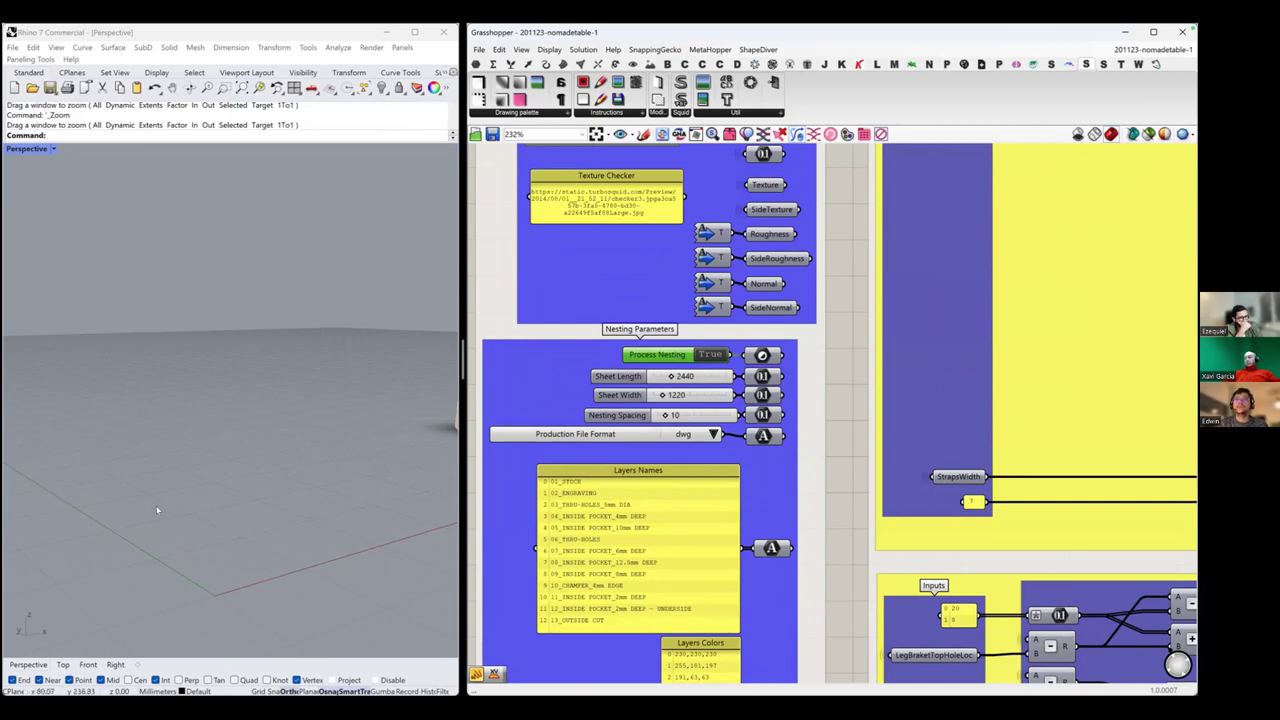
Switch Rhino from the Perspective view to a maximized Top view showing the table top.
scroll(157, 510, down, 8)
double_click(25, 149)
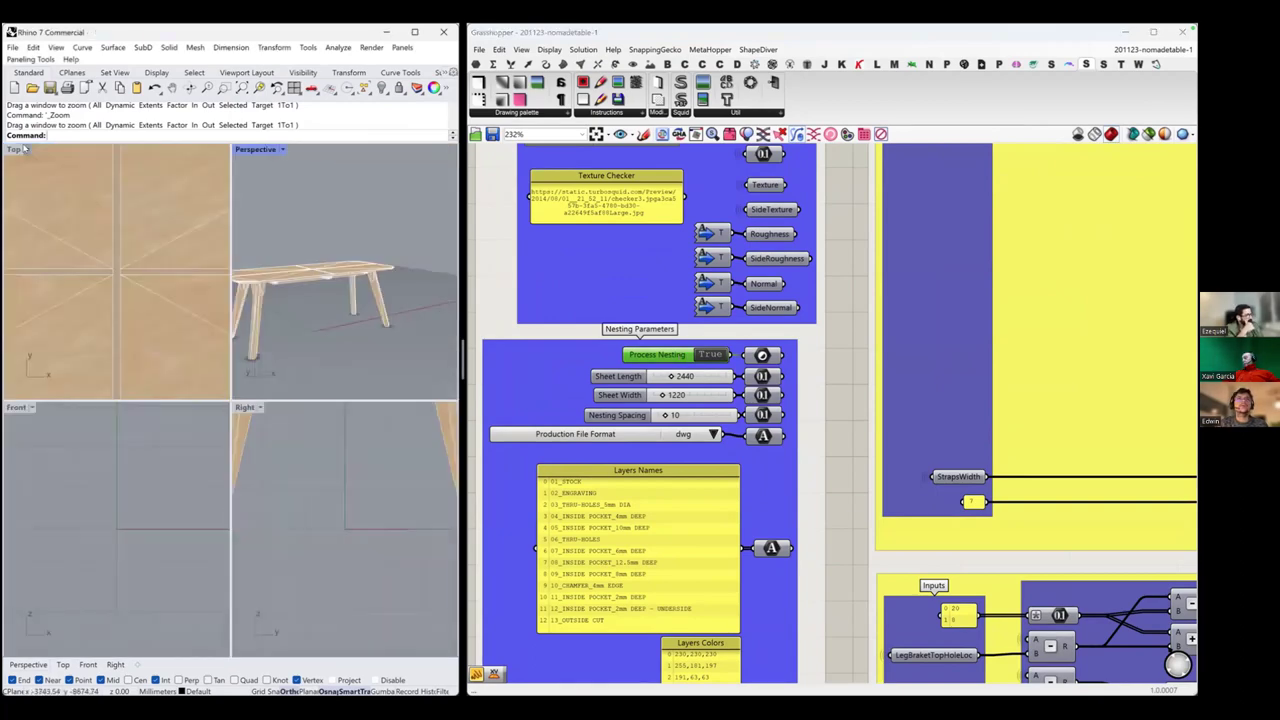
double_click(15, 149)
scroll(137, 416, down, 8)
scroll(757, 457, down, 1)
Limit the Grasshopper preview to selected objects and, in Nesting and Export, select the component that displays the nested table parts in the Top view.
scroll(755, 457, down, 10)
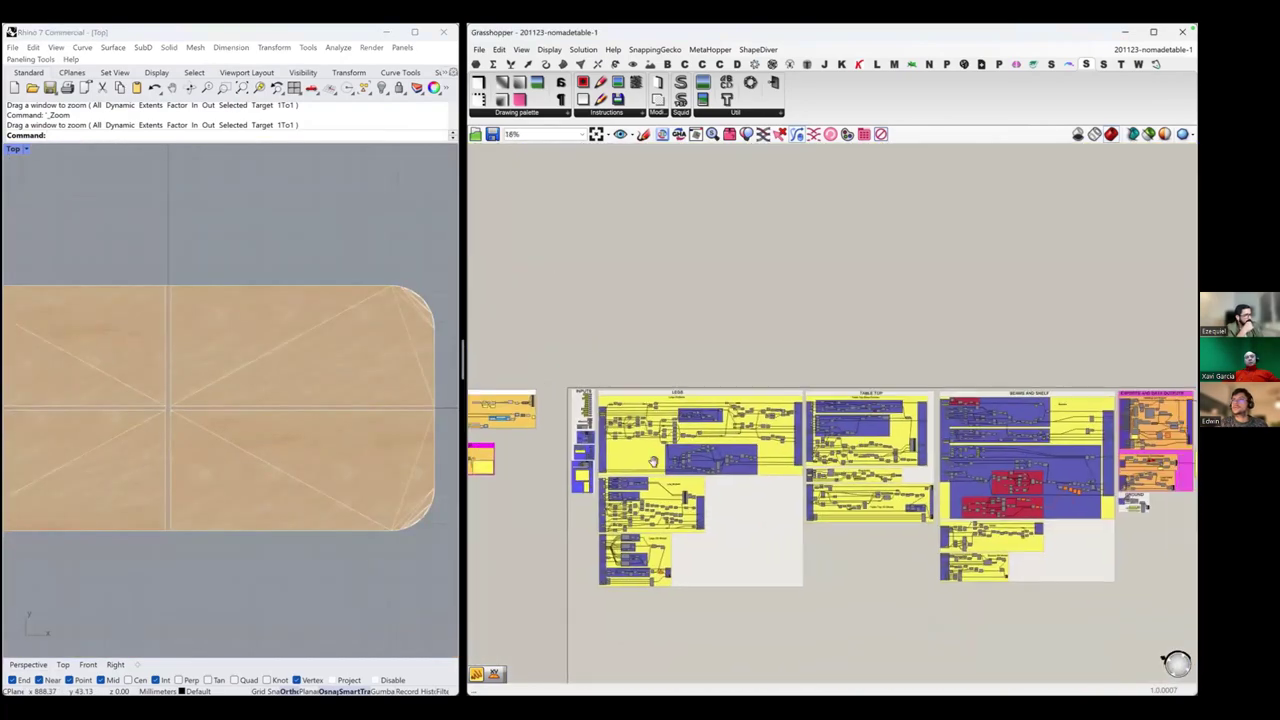
right_drag(653, 461, 456, 469)
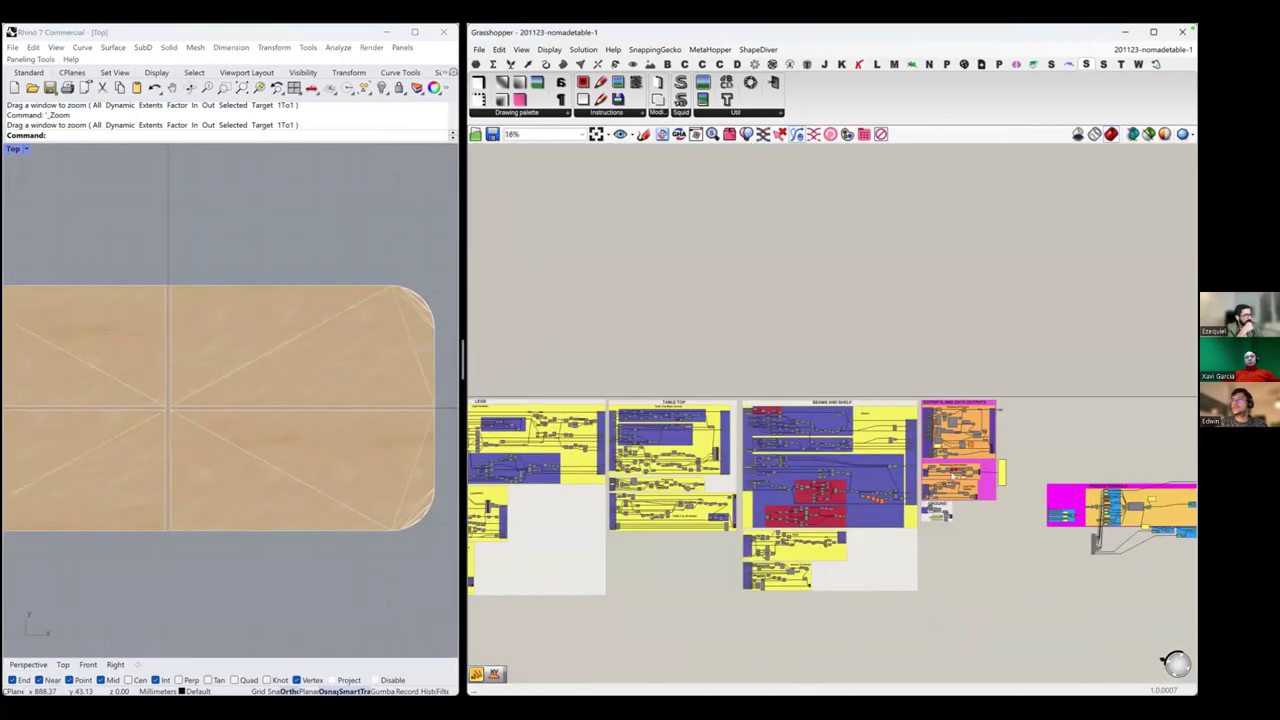
right_drag(985, 471, 861, 447)
scroll(862, 446, up, 10)
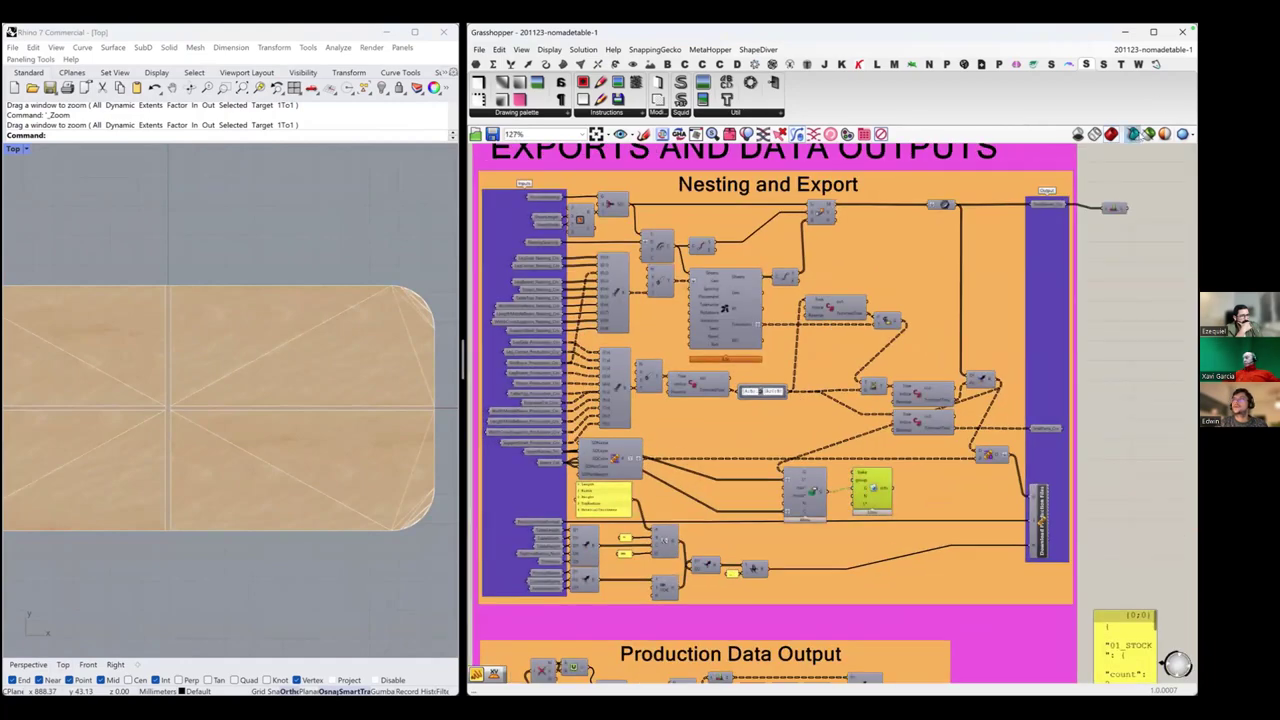
click(1133, 133)
scroll(149, 500, down, 14)
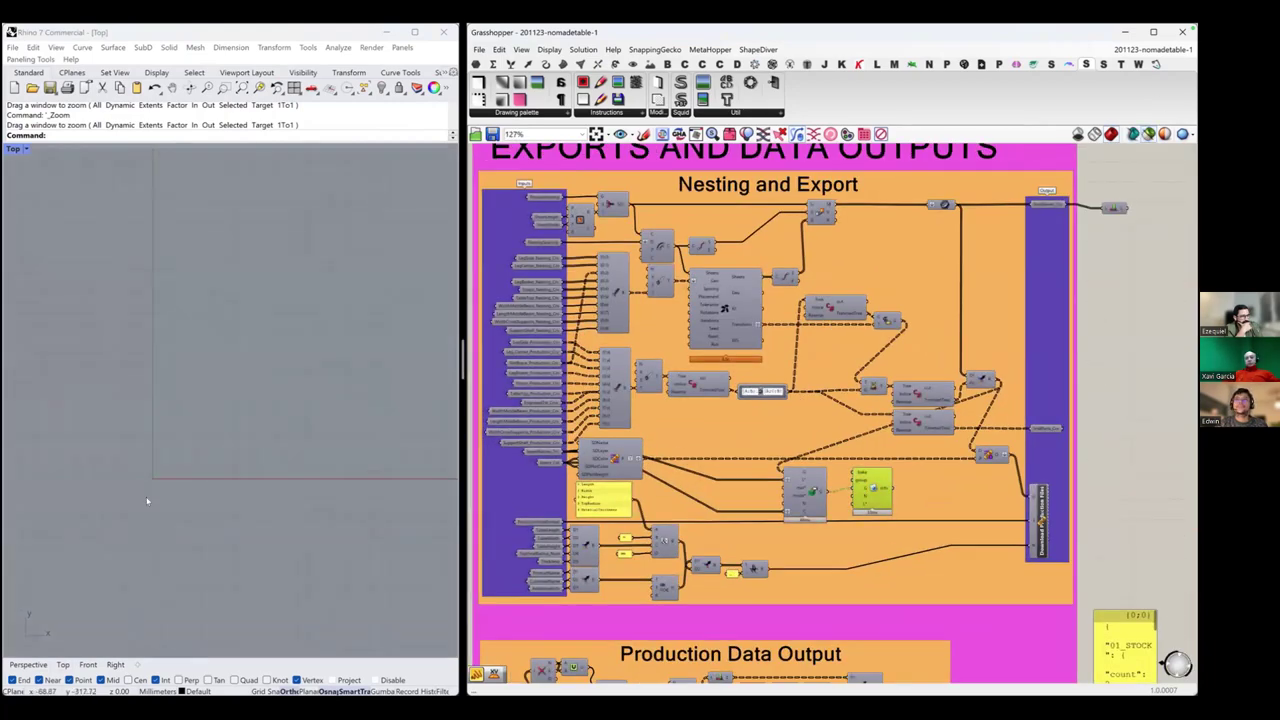
right_click(149, 500)
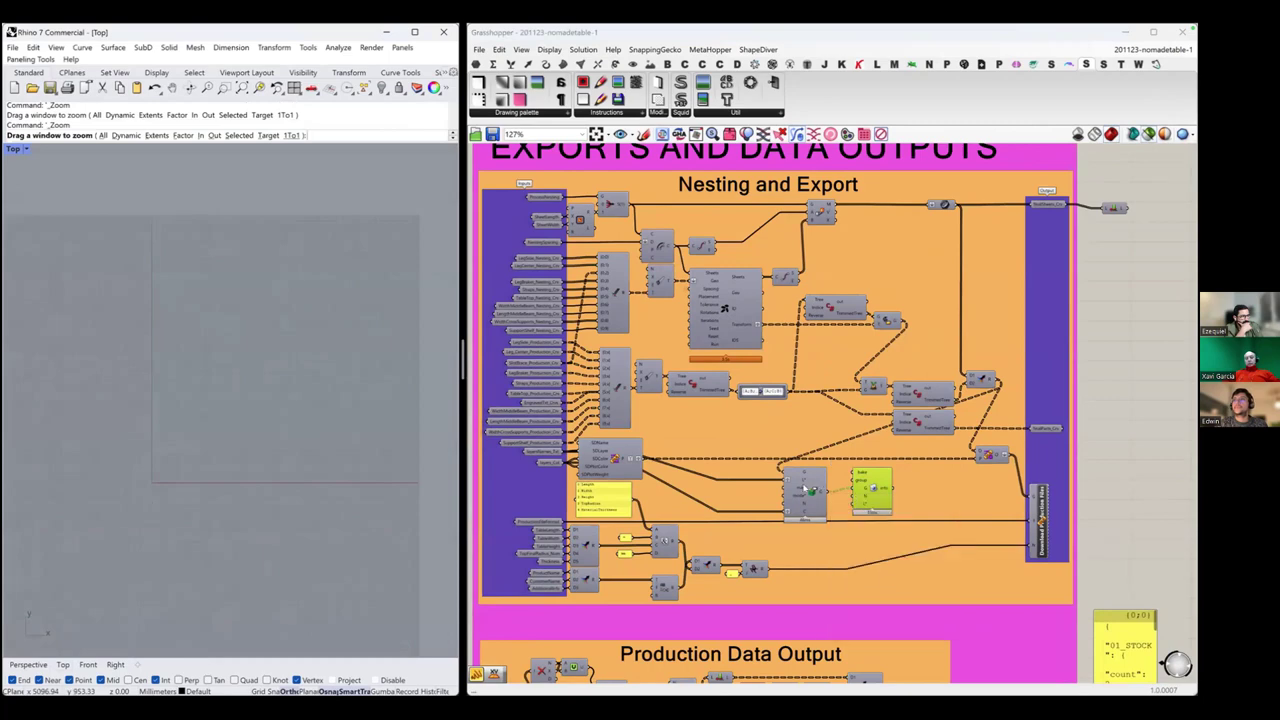
click(816, 486)
scroll(270, 441, up, 4)
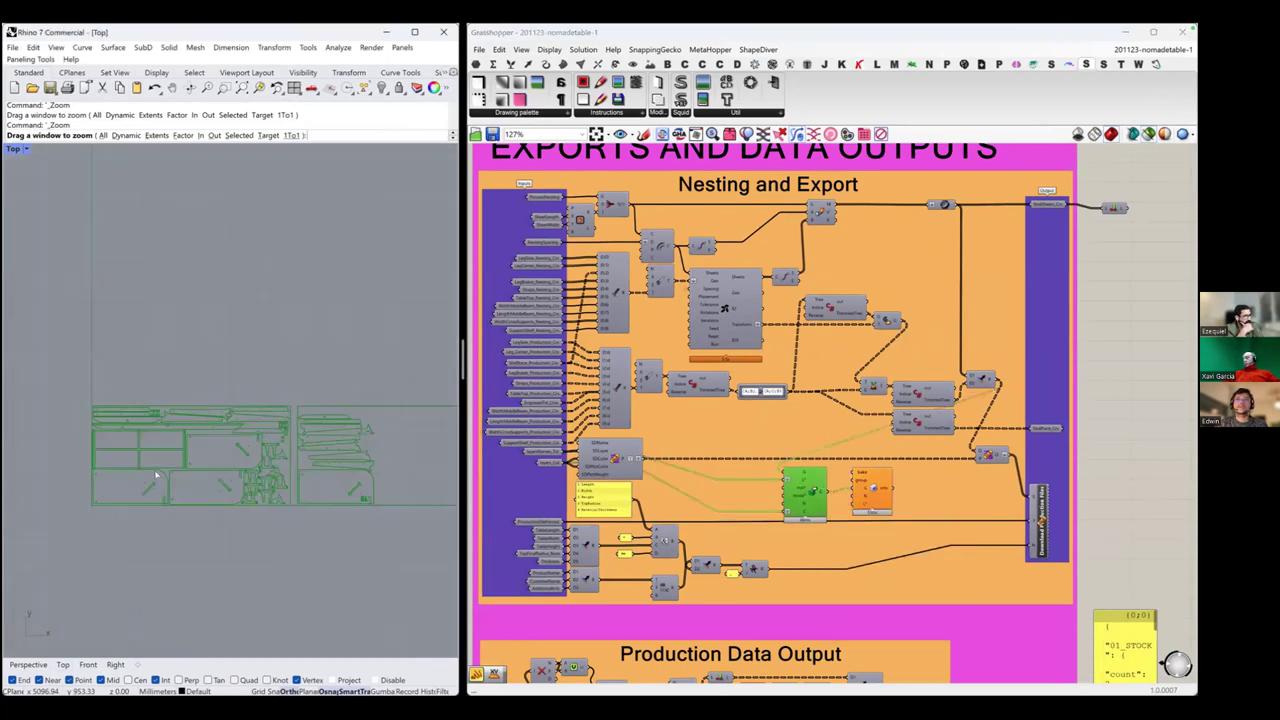
scroll(173, 486, up, 2)
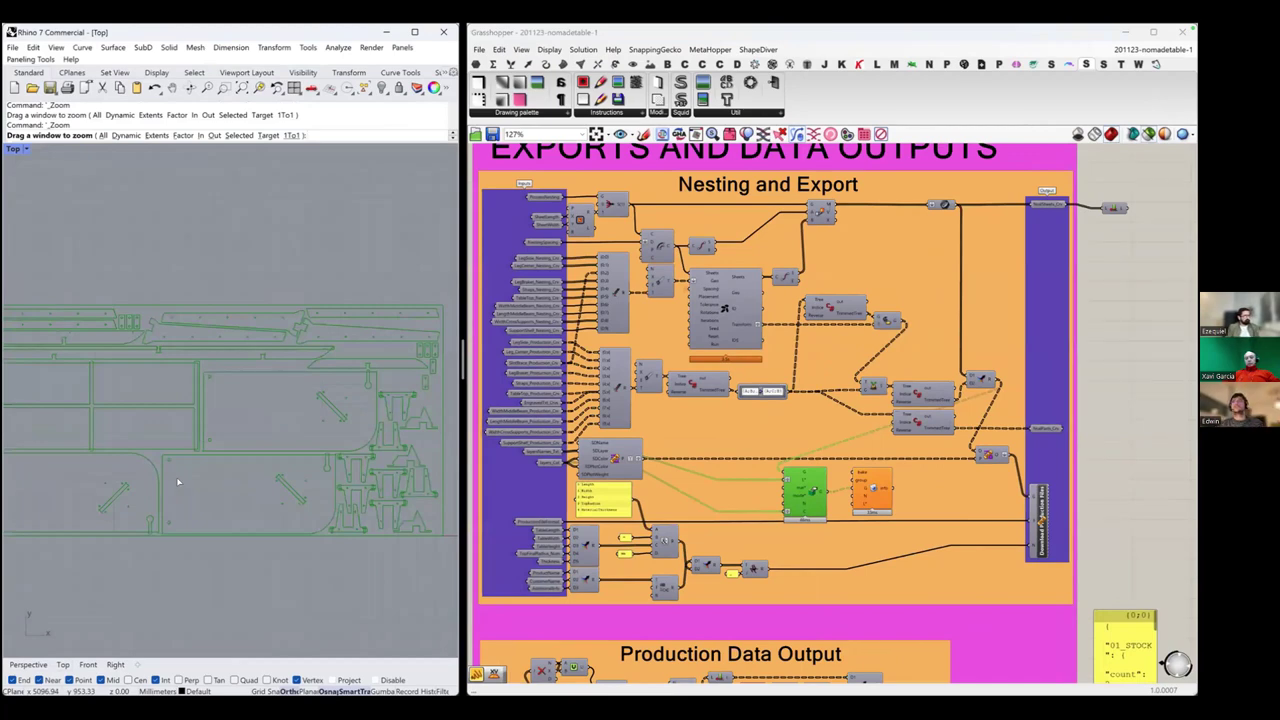
In Nesting and Export, compare the OpenNest component's nested outlines with its un-nested input curves in the Top view.
click(724, 303)
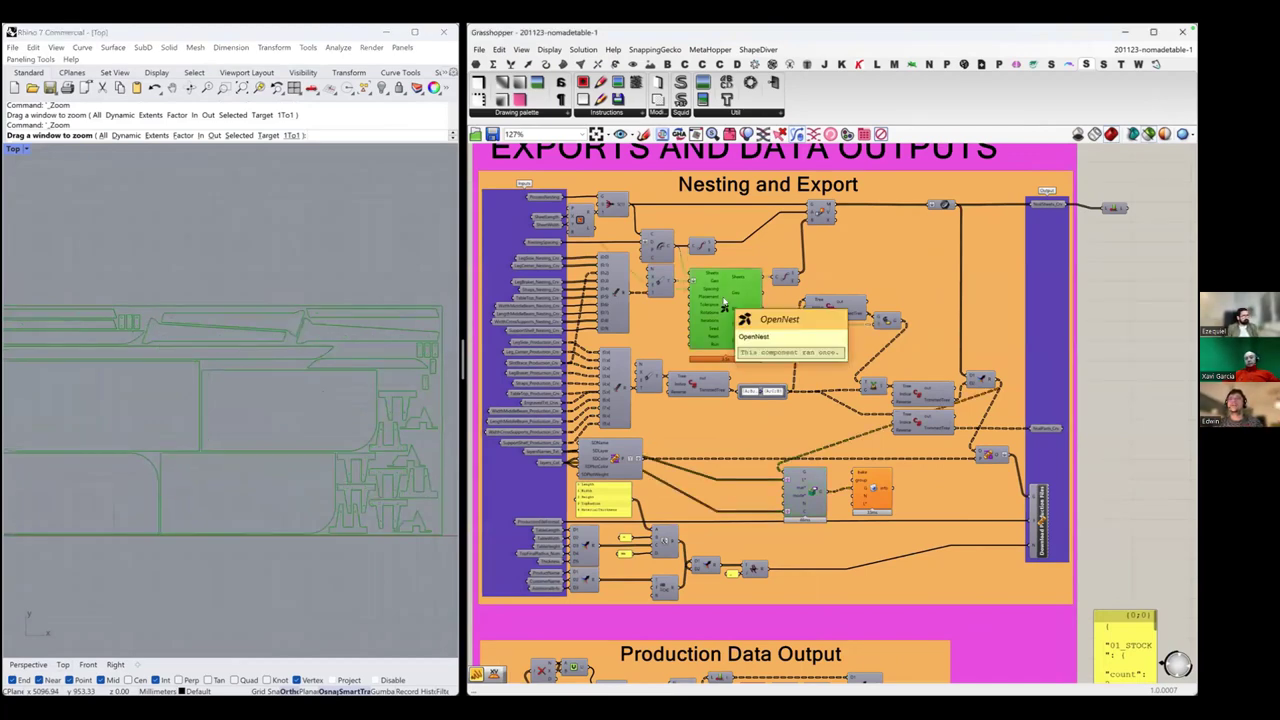
click(660, 286)
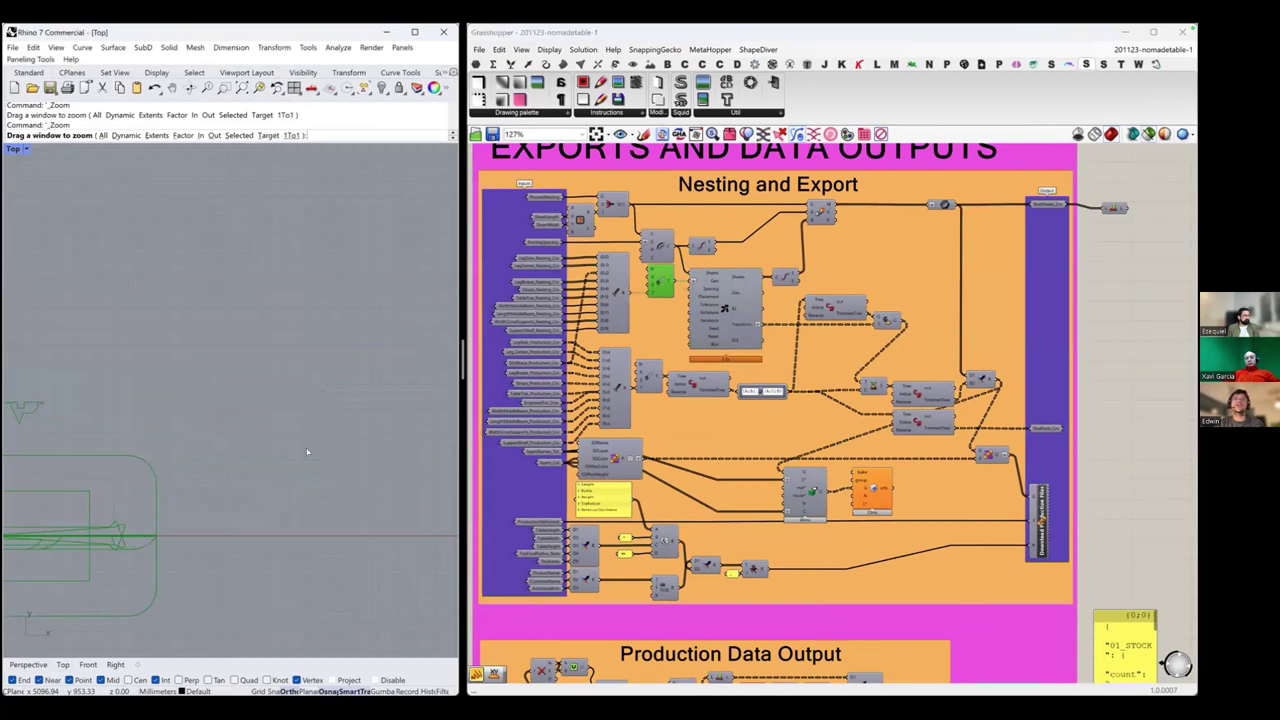
scroll(162, 508, down, 5)
right_drag(150, 512, 265, 461)
scroll(264, 460, up, 5)
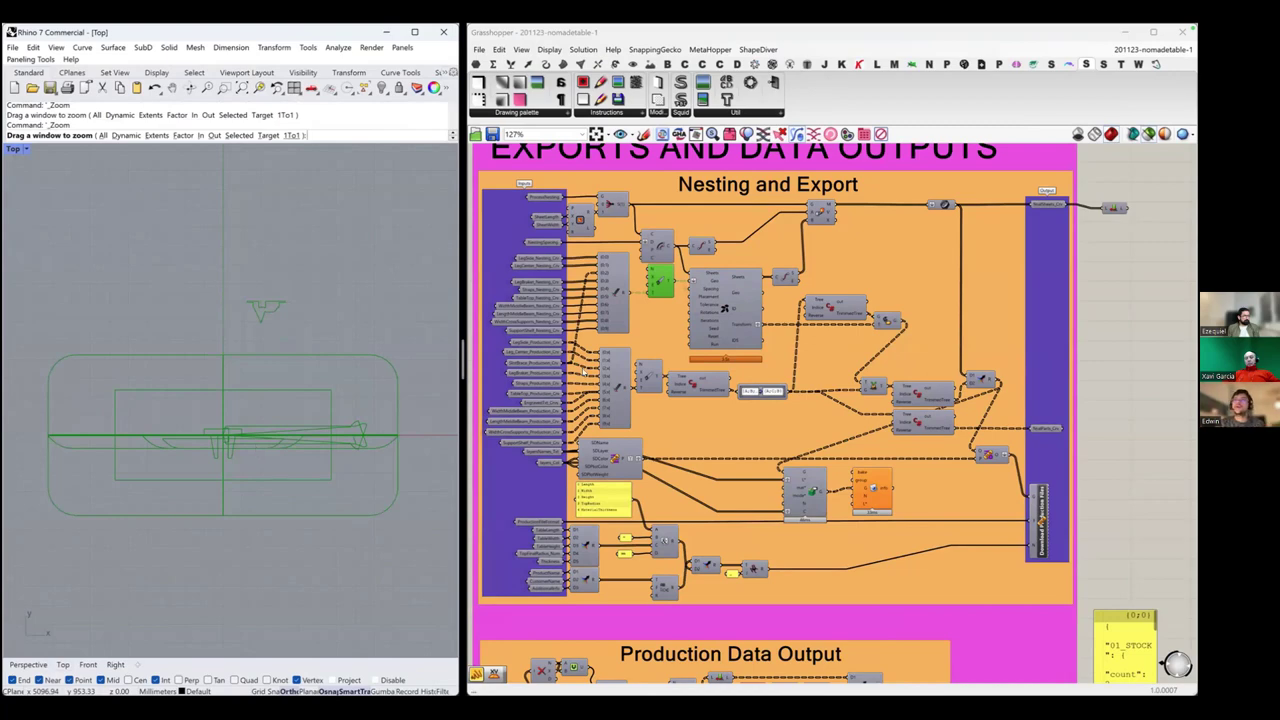
click(726, 308)
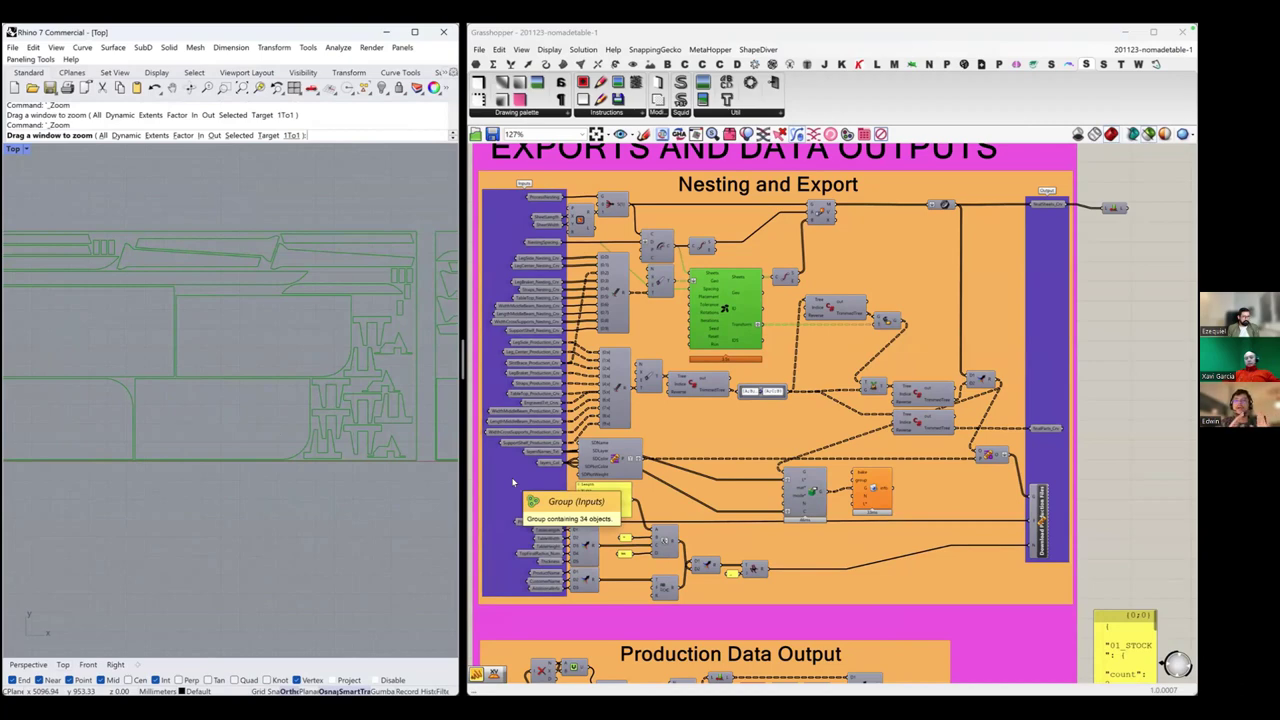
Examine the layersNames_Txt and layers_Col inputs feeding the layer attributes component in Nesting and Export.
scroll(520, 470, up, 5)
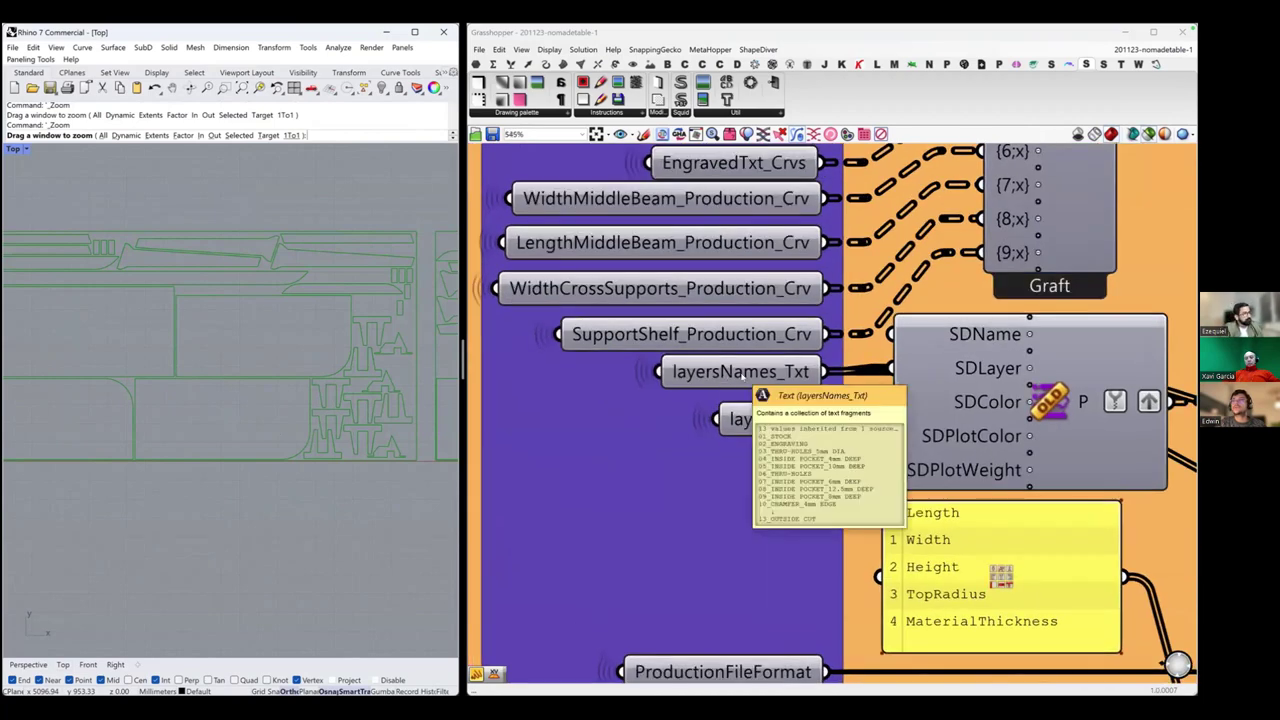
mouse_move(742, 377)
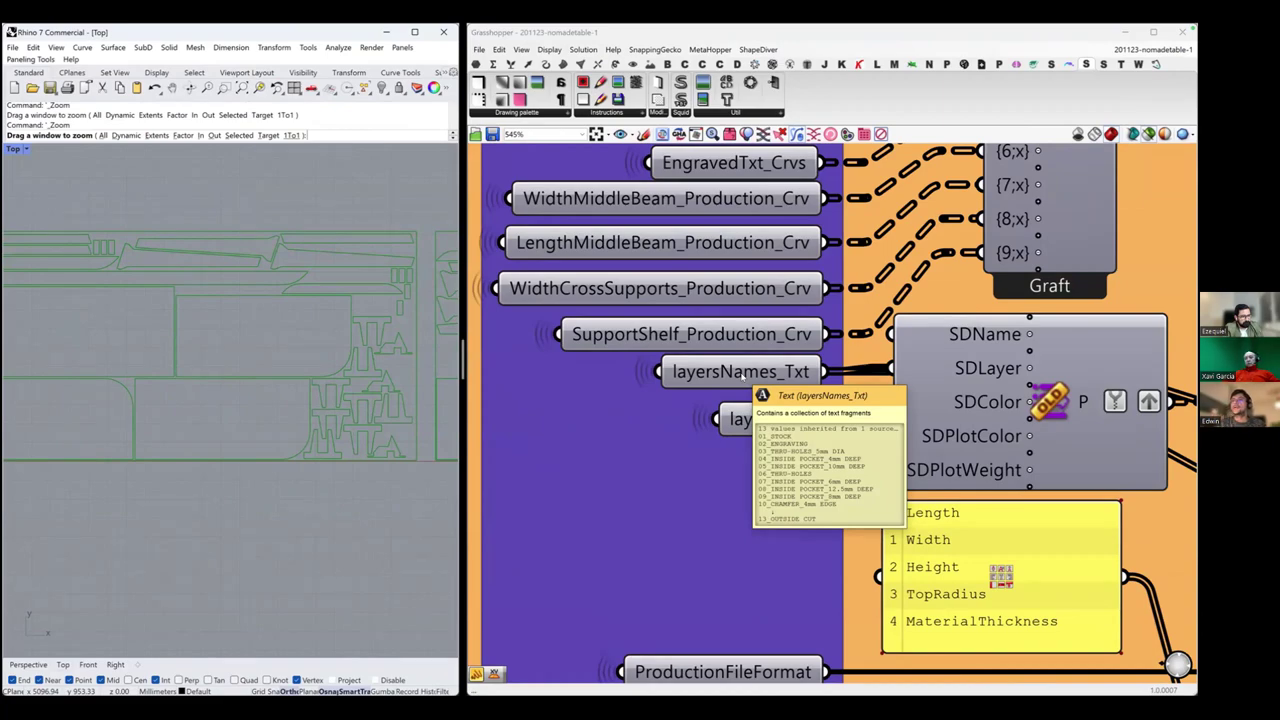
scroll(742, 375, down, 1)
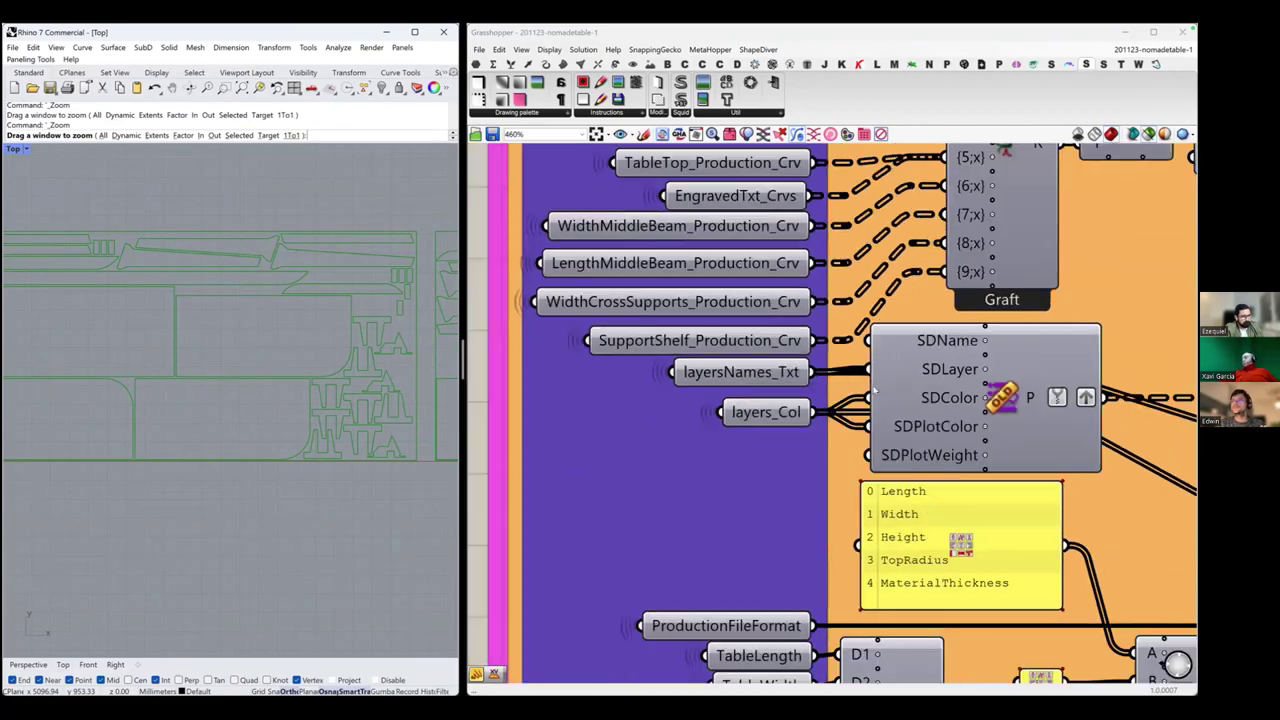
scroll(873, 291, down, 3)
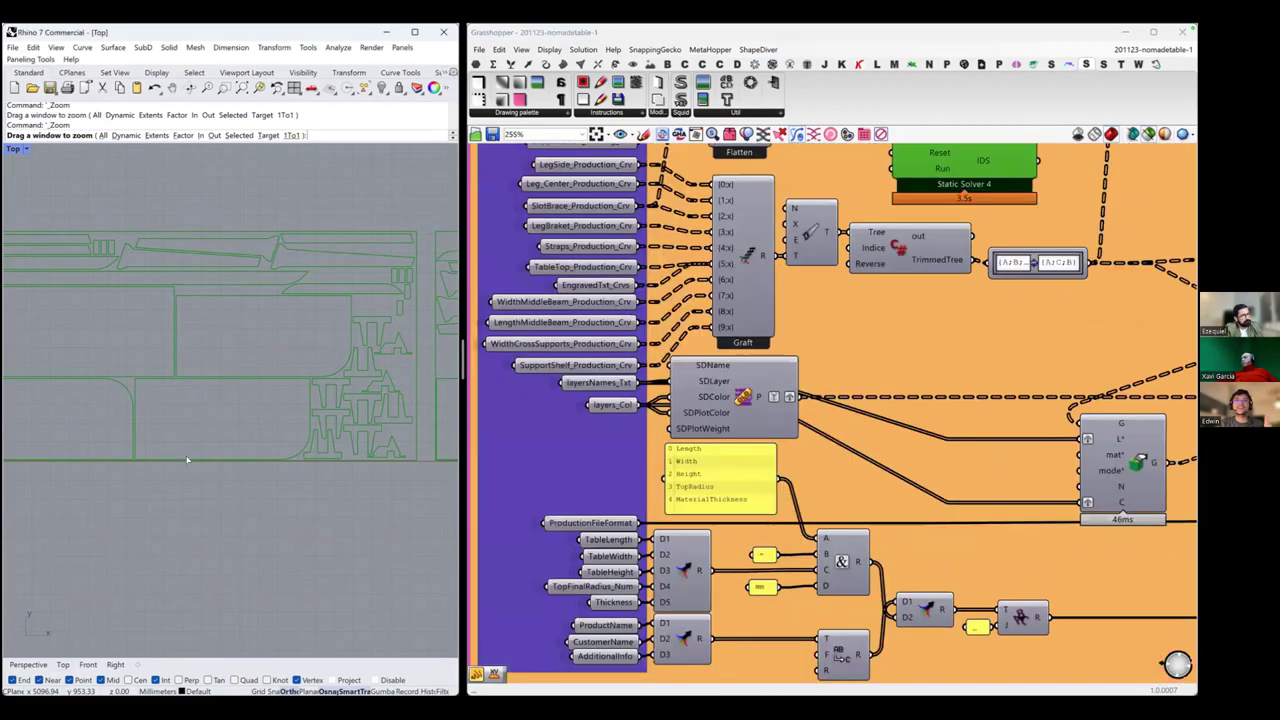
scroll(940, 544, down, 4)
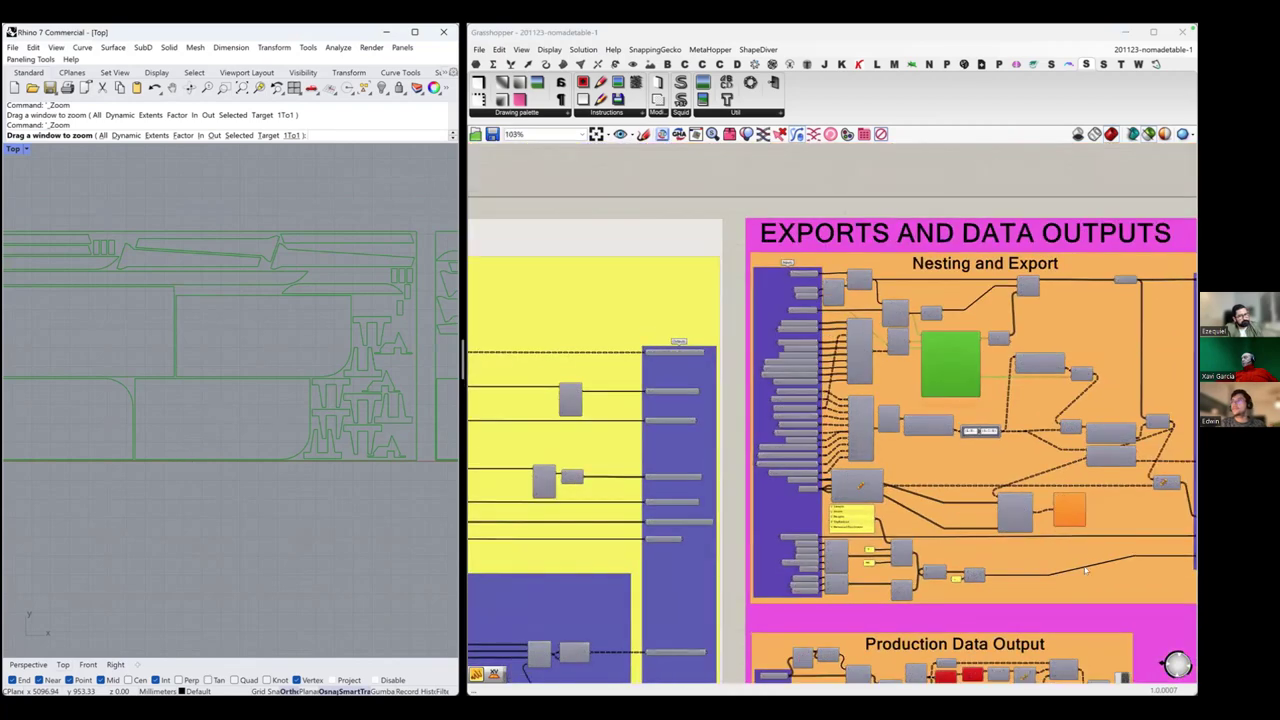
Switch the Grasshopper preview off selected-only and back on while checking the orange bake component in Nesting and Export.
click(1149, 136)
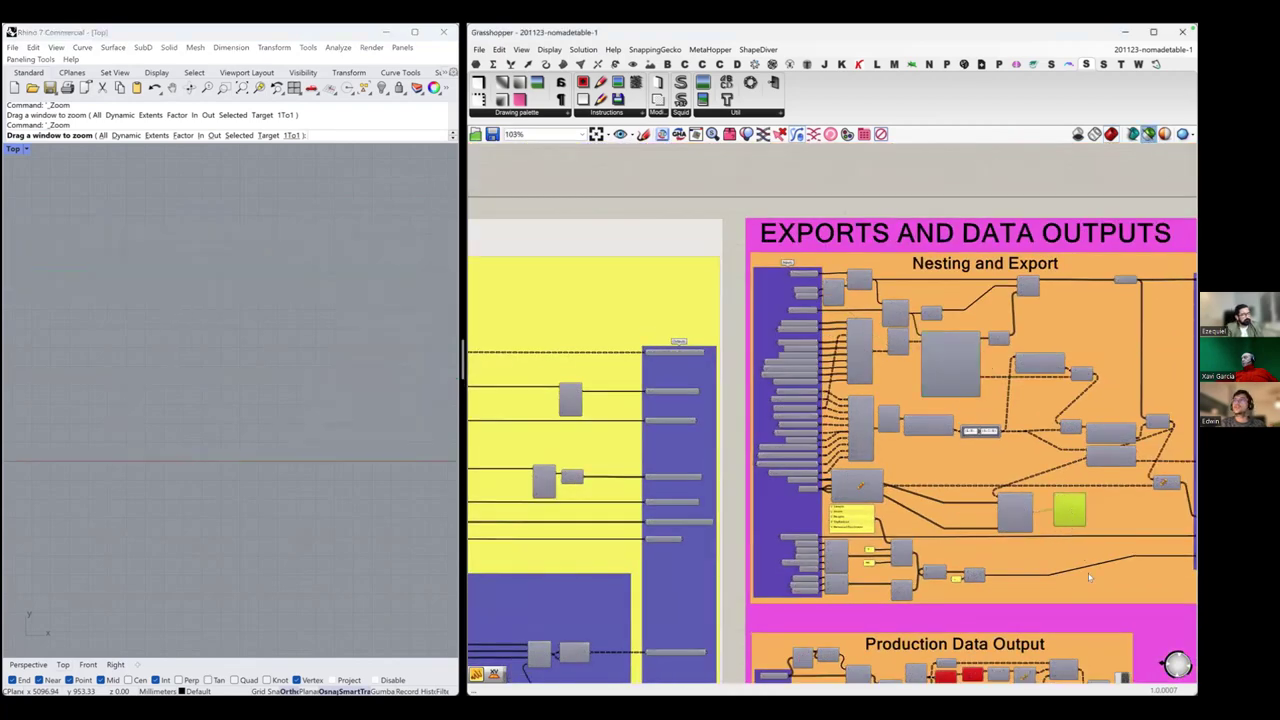
right_click(1069, 509)
click(1089, 532)
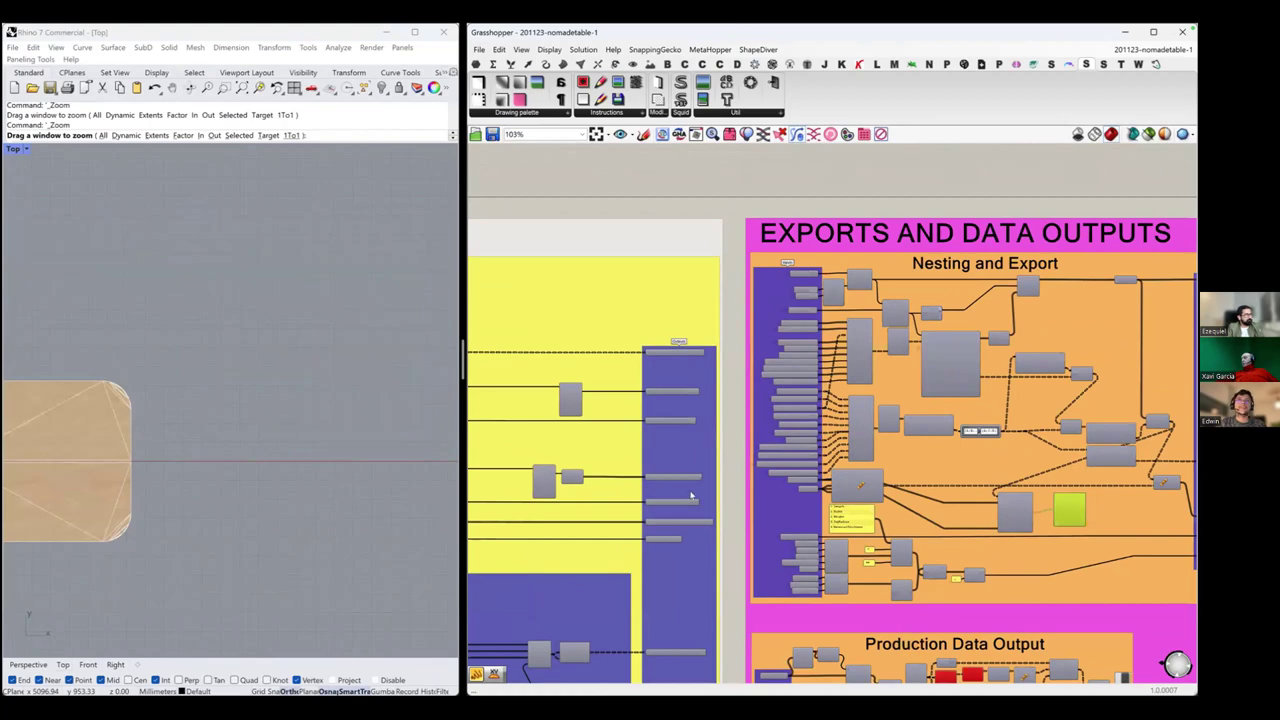
scroll(1122, 526, up, 3)
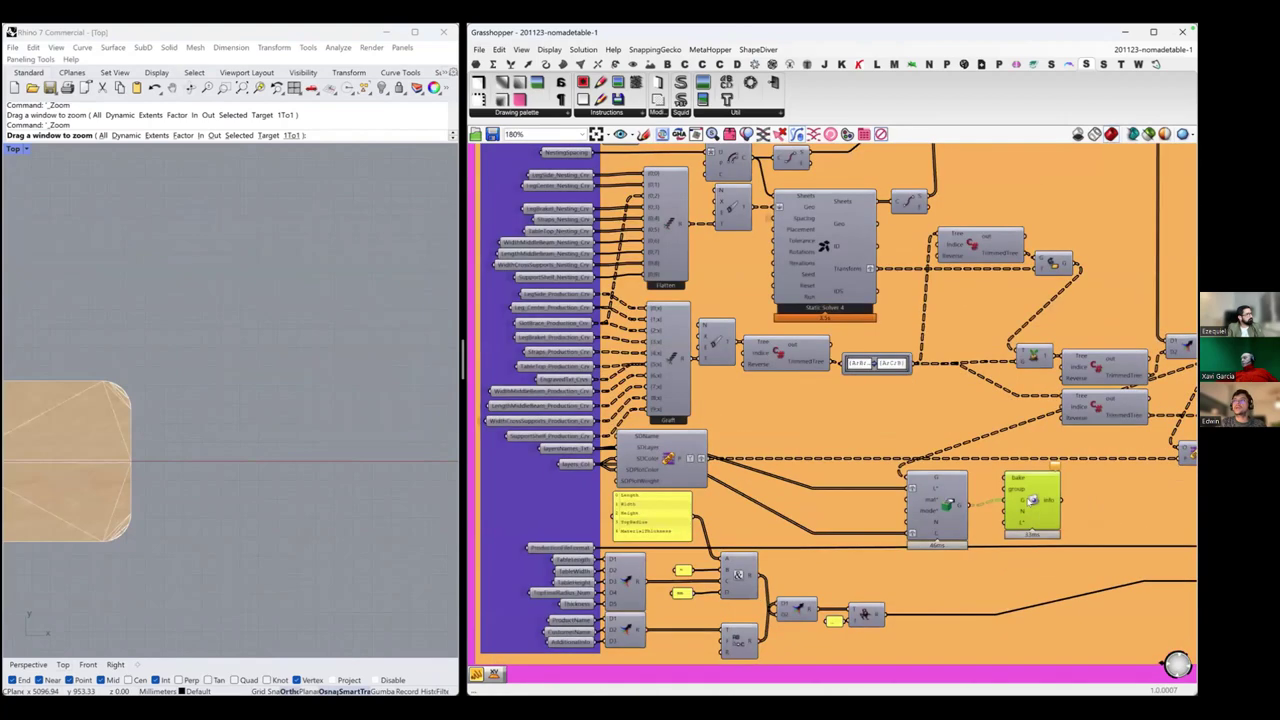
right_click(1031, 500)
click(1046, 521)
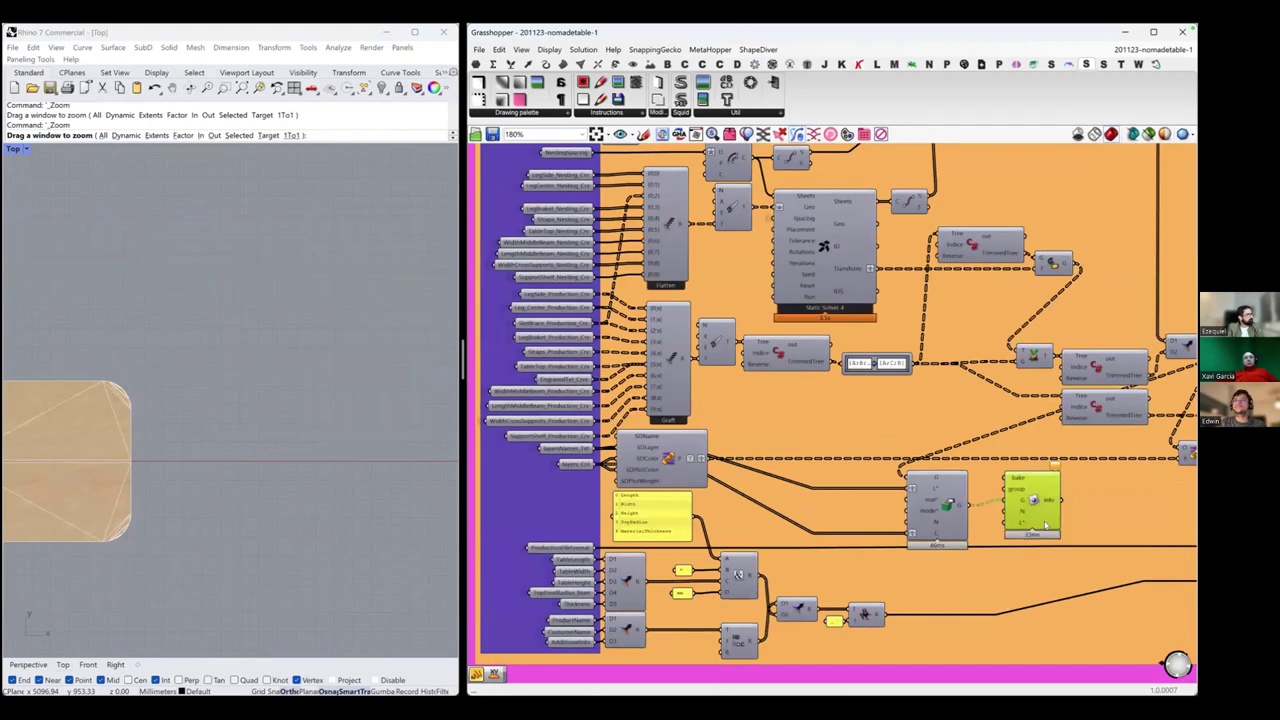
click(1150, 135)
Compare the nested production curves with the plain OpenNest outlines by selecting the component feeding the bake component and OpenNest.
click(953, 487)
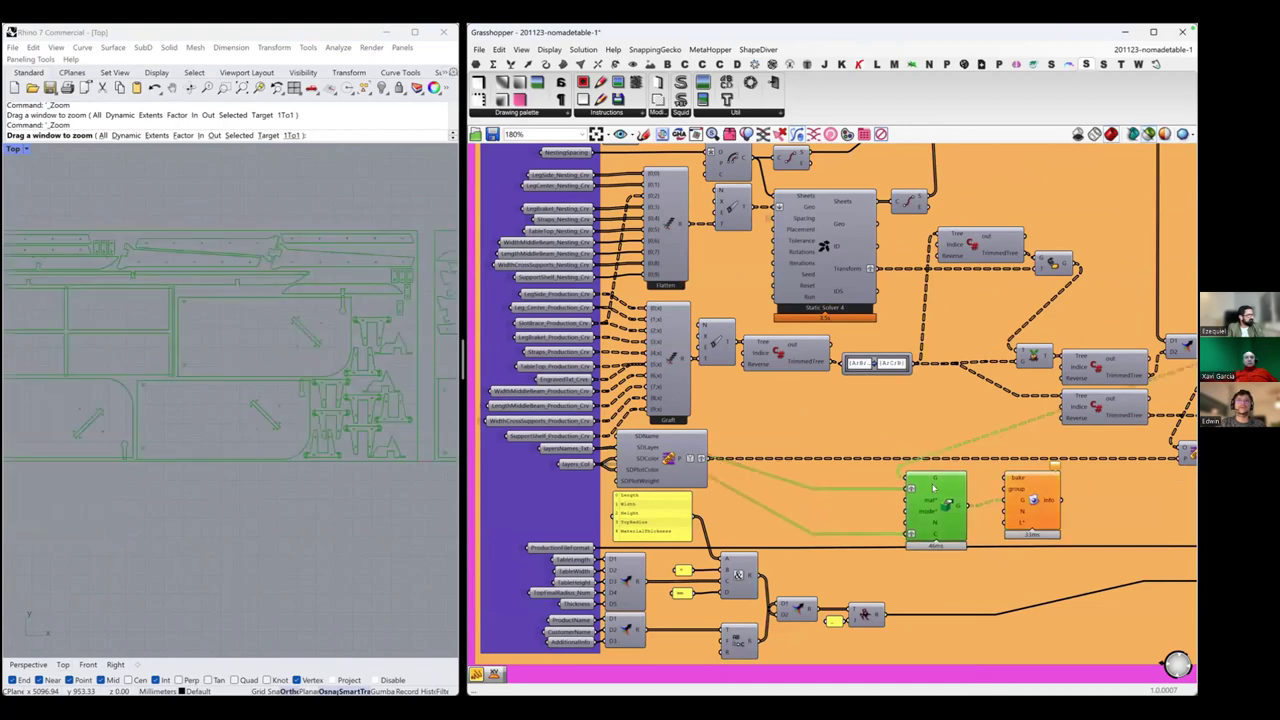
scroll(292, 451, up, 4)
right_drag(292, 451, 290, 448)
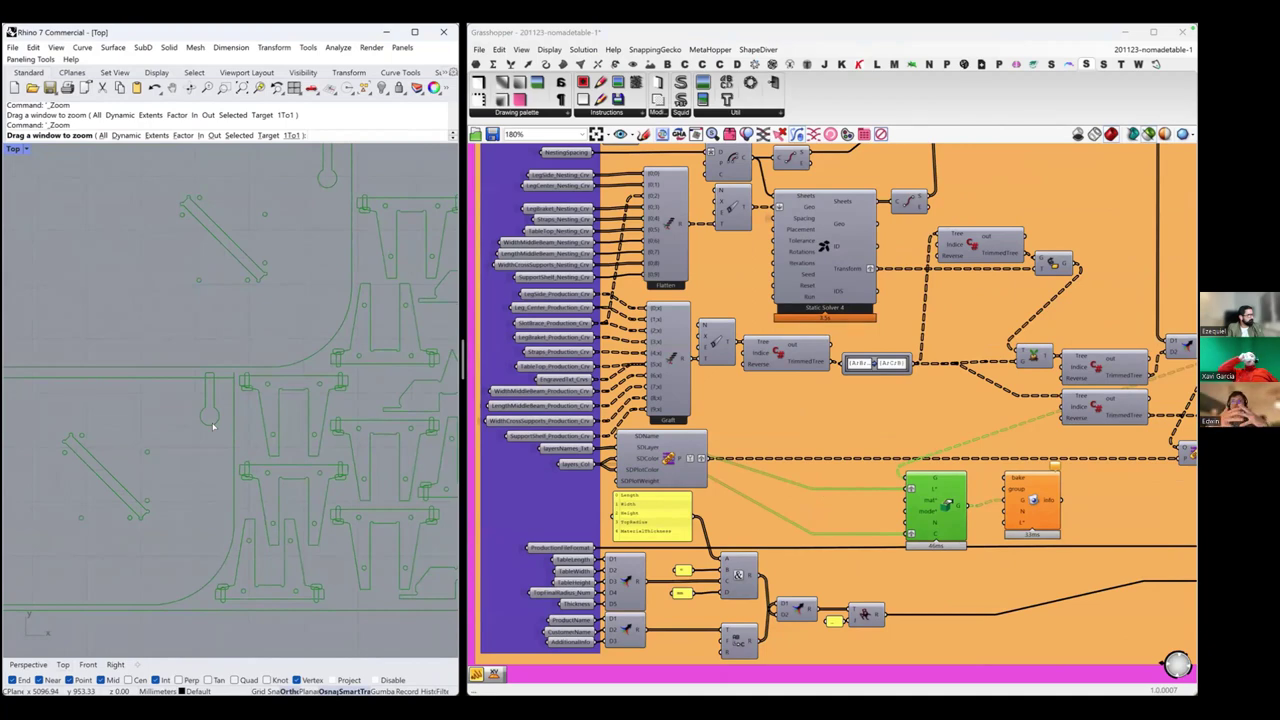
click(830, 232)
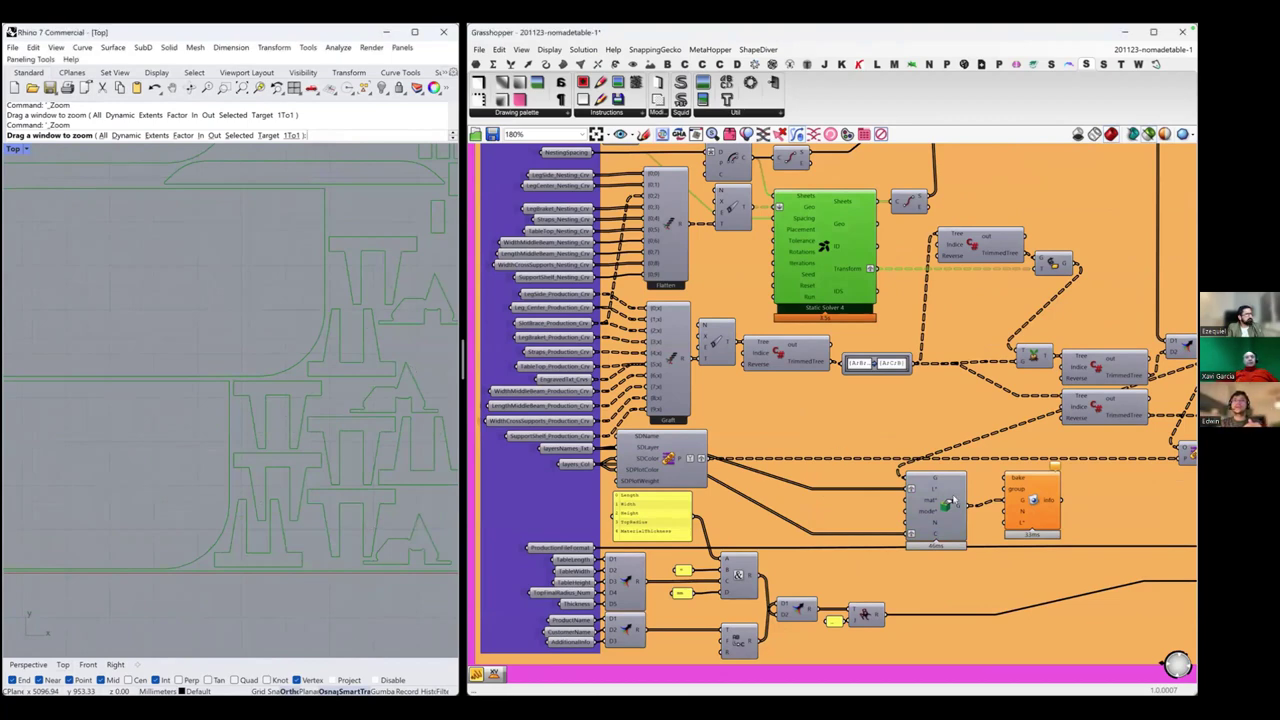
click(946, 515)
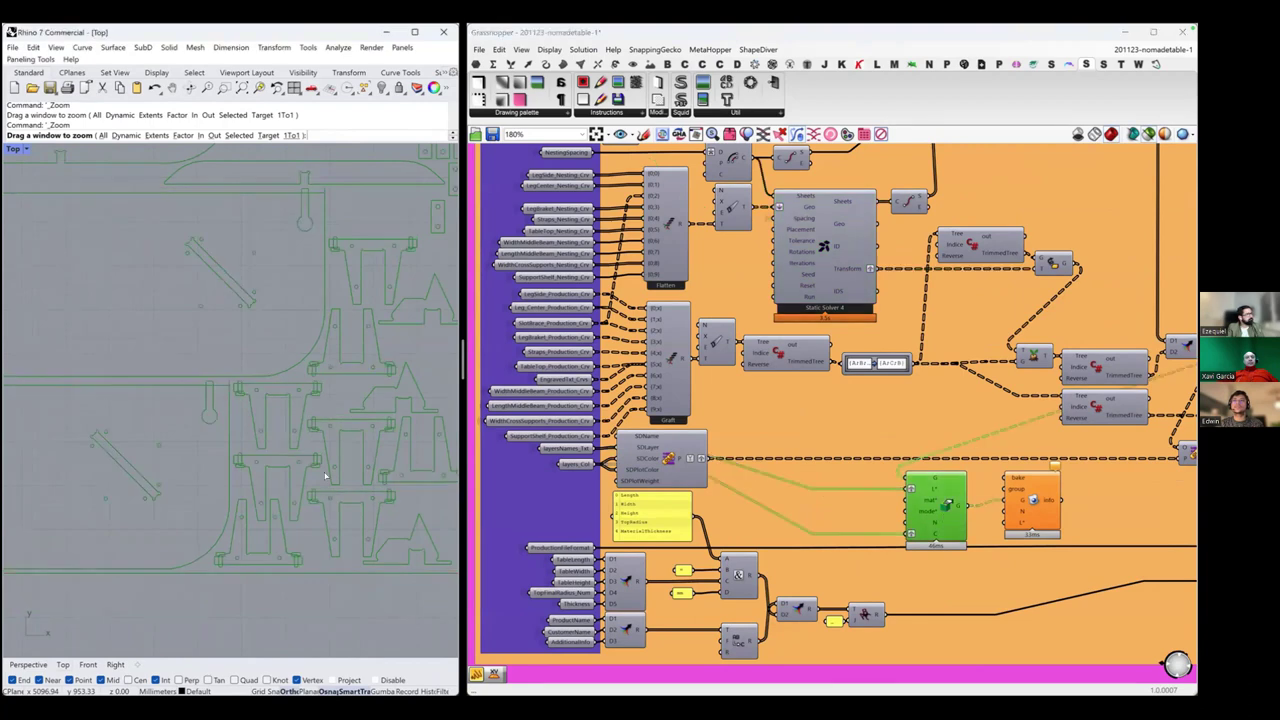
Examine the holes and slots of the nested leg parts in the Top view, followed by the other parts on the sheet.
scroll(349, 536, up, 10)
scroll(348, 536, up, 2)
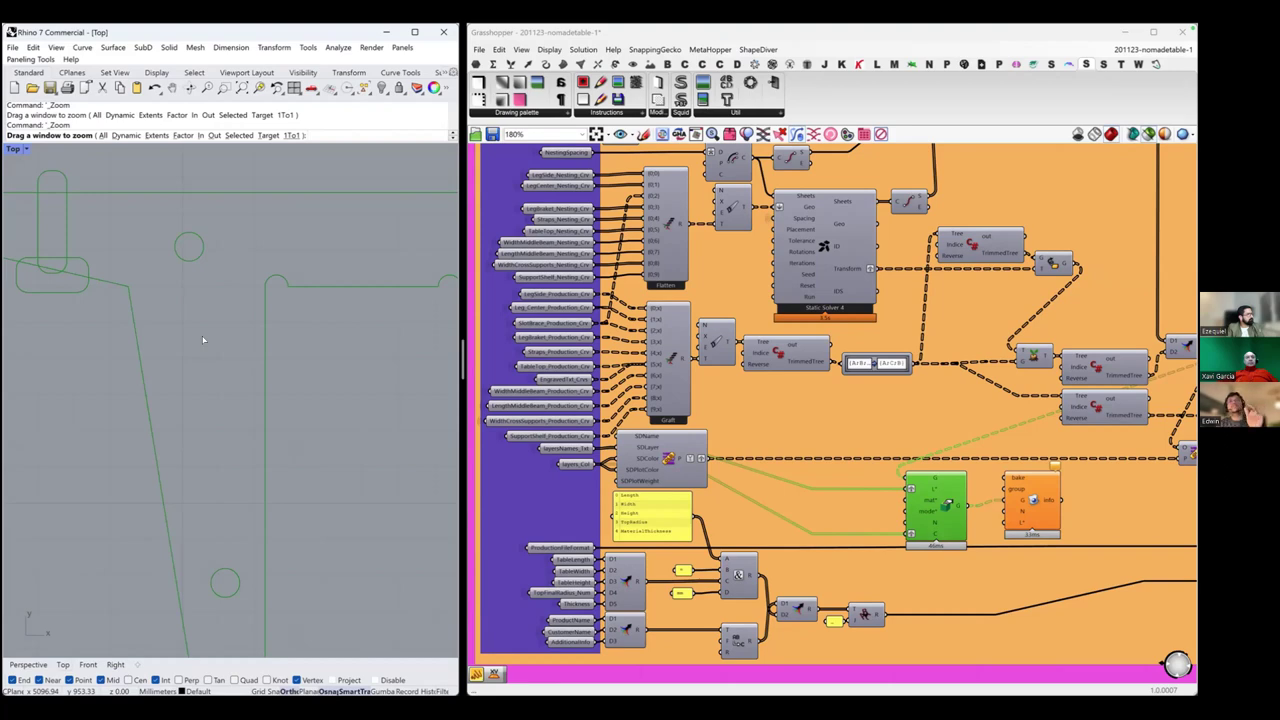
scroll(203, 340, down, 3)
scroll(203, 340, down, 3)
right_drag(203, 340, 257, 372)
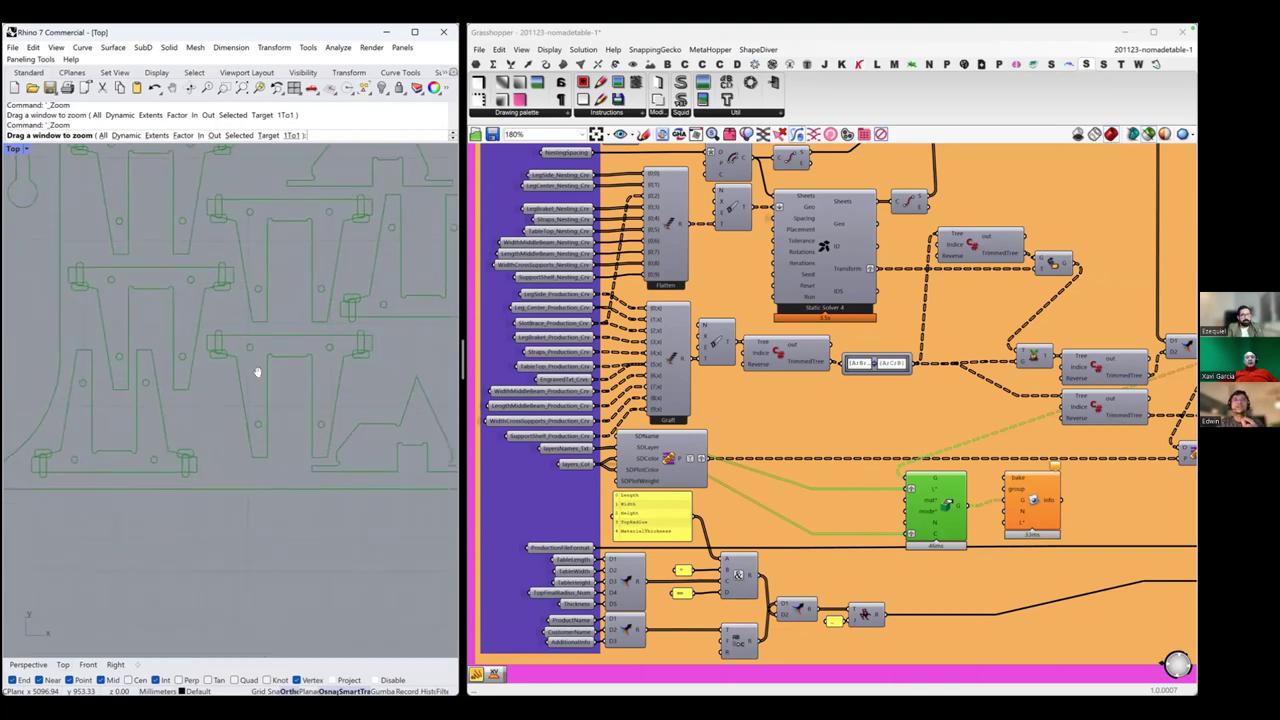
right_drag(155, 378, 239, 477)
scroll(297, 427, down, 10)
scroll(256, 436, up, 6)
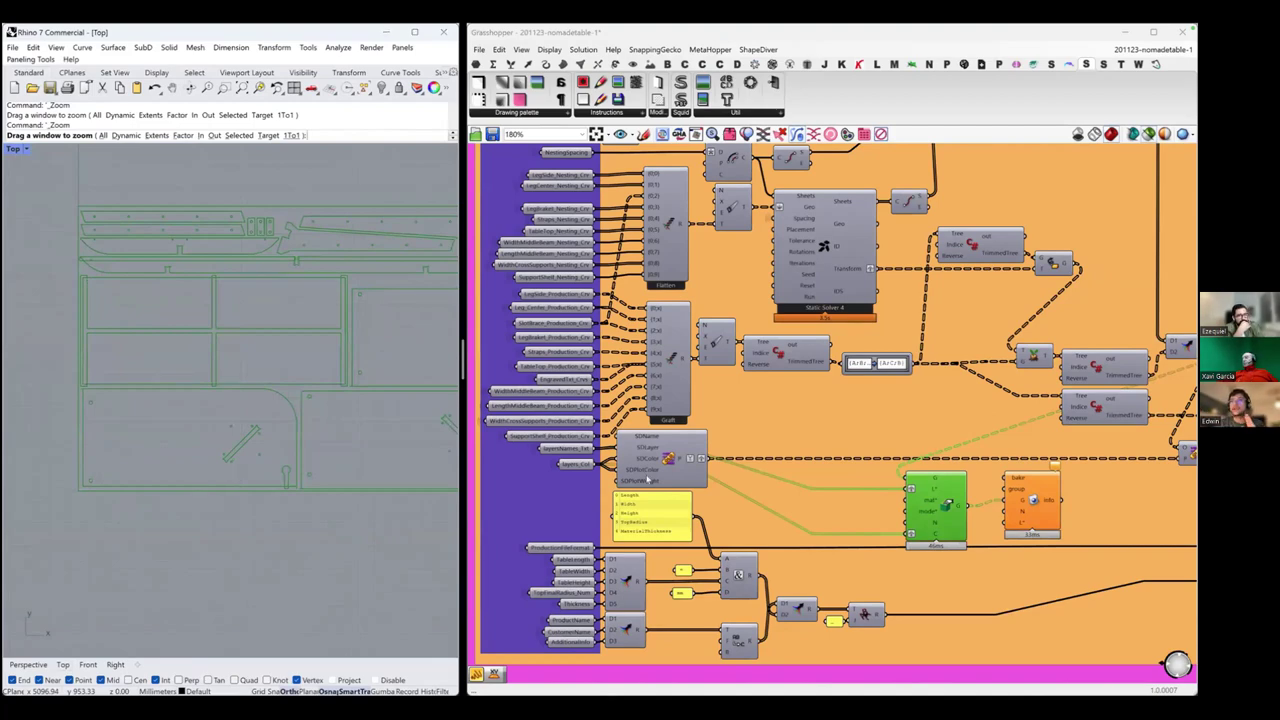
Locate the Download Production Files component and review ShapeDiver's list of output and export components.
right_drag(647, 478, 585, 444)
right_drag(903, 466, 689, 450)
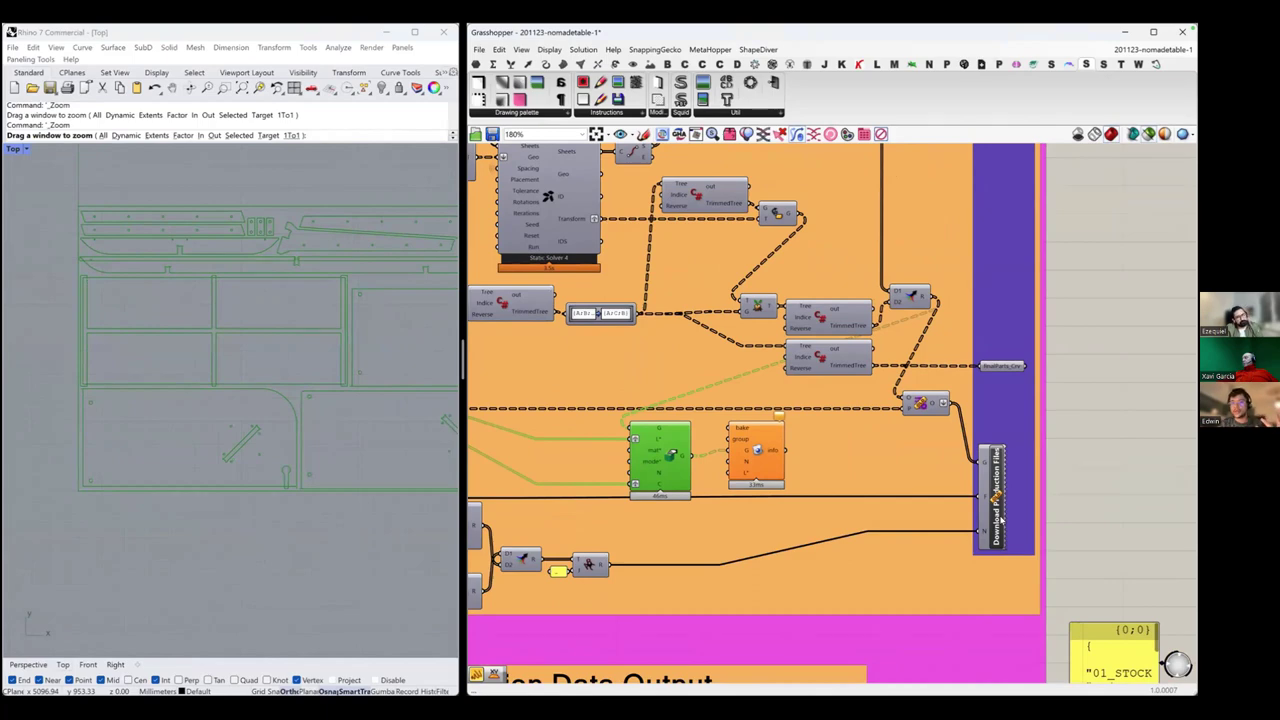
click(377, 203)
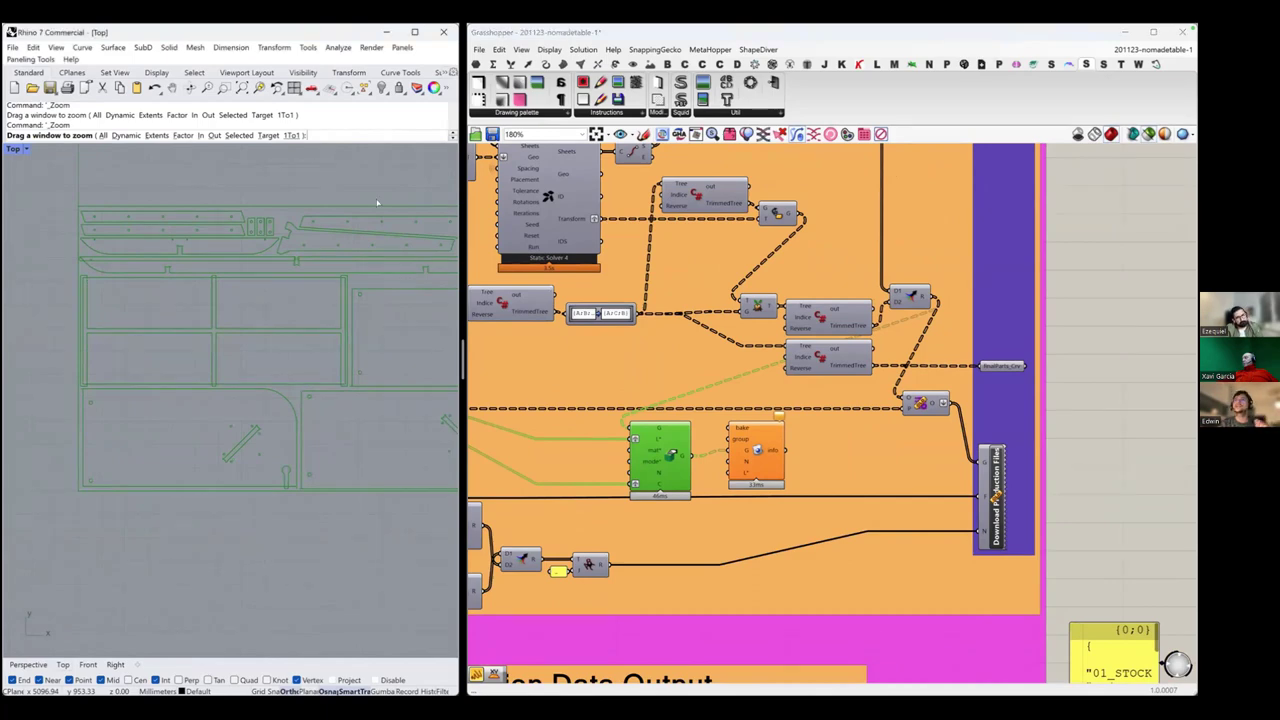
click(1069, 64)
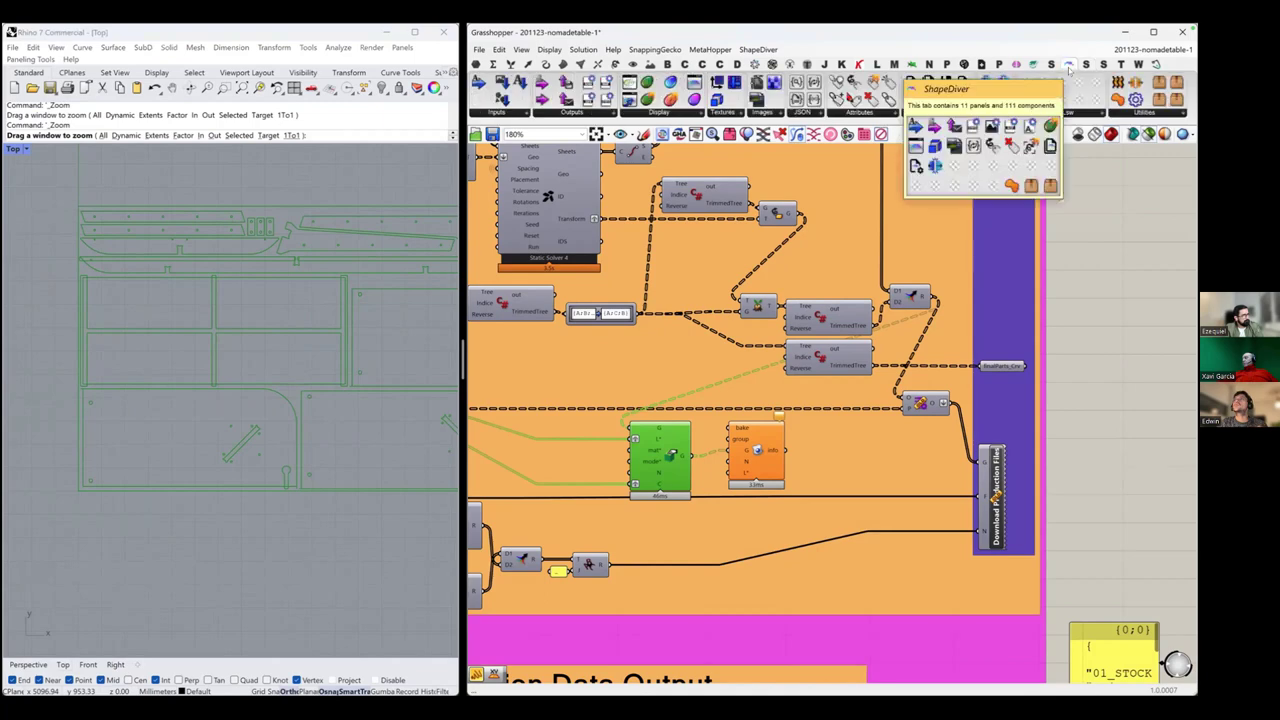
click(581, 111)
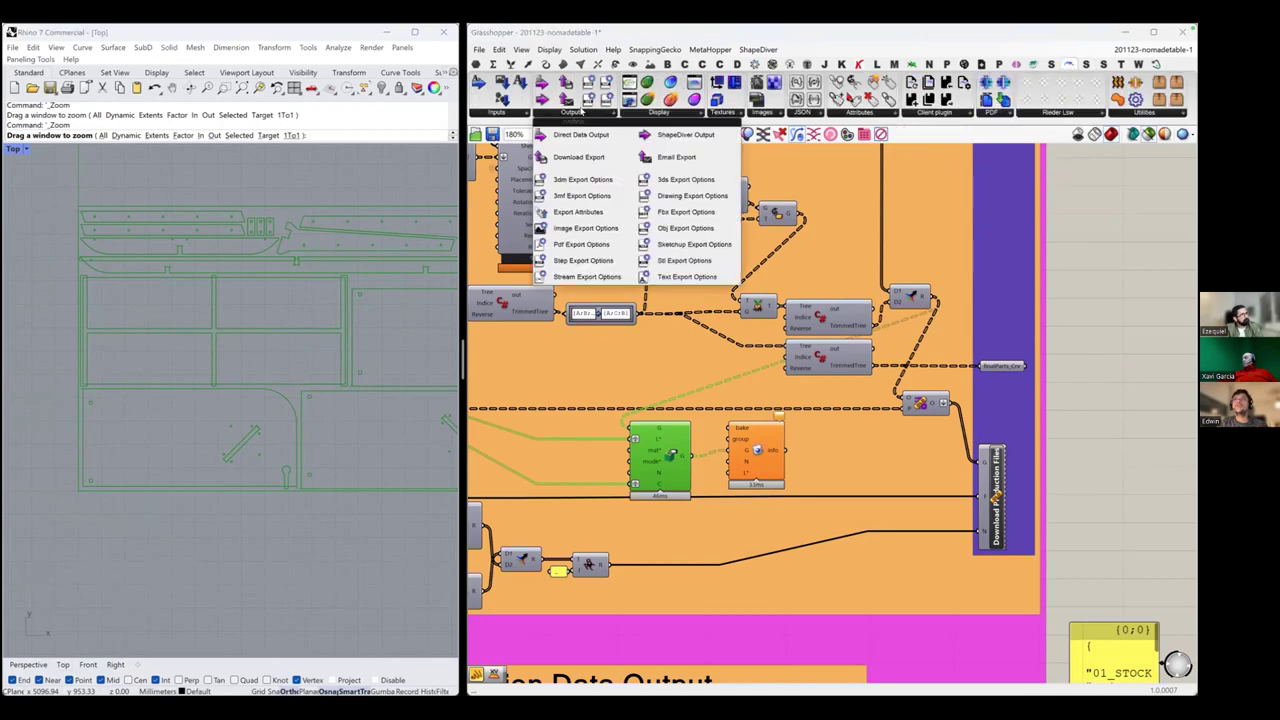
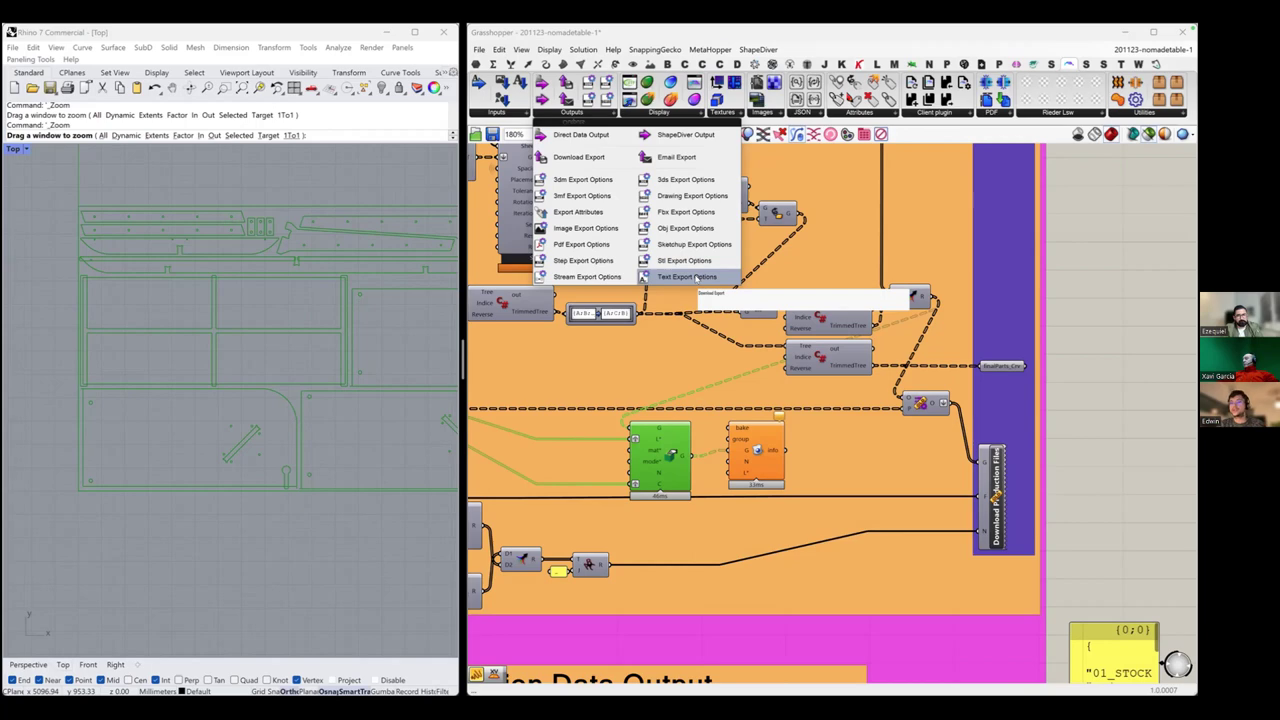
click(1120, 457)
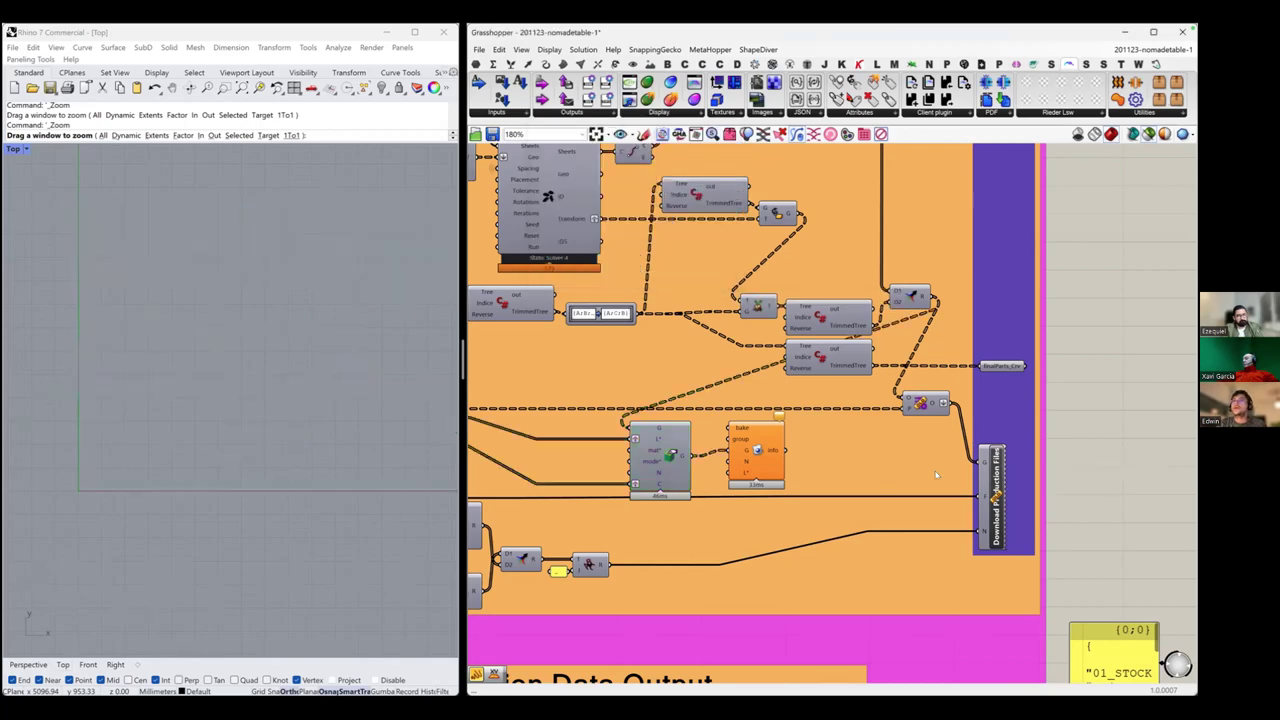
Switch to the Tisch 01 product page in the browser and highlight the product title and price.
scroll(771, 490, down, 6)
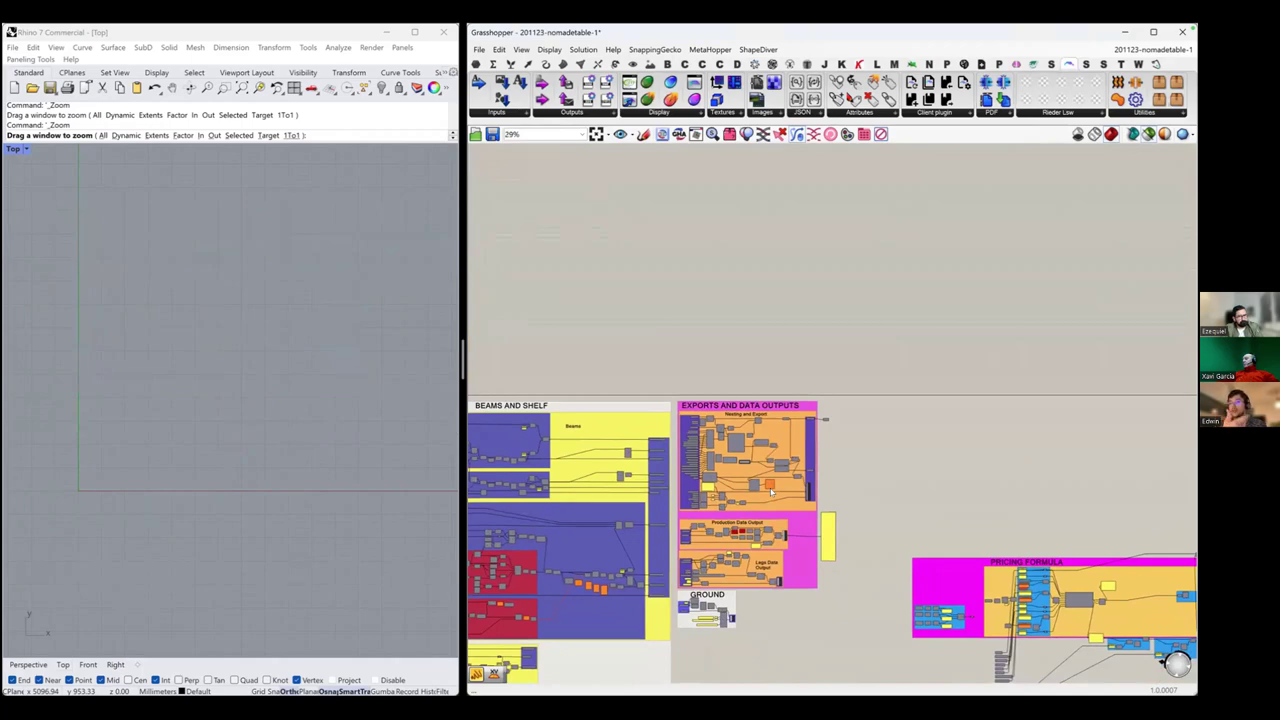
key(ctrl+Right)
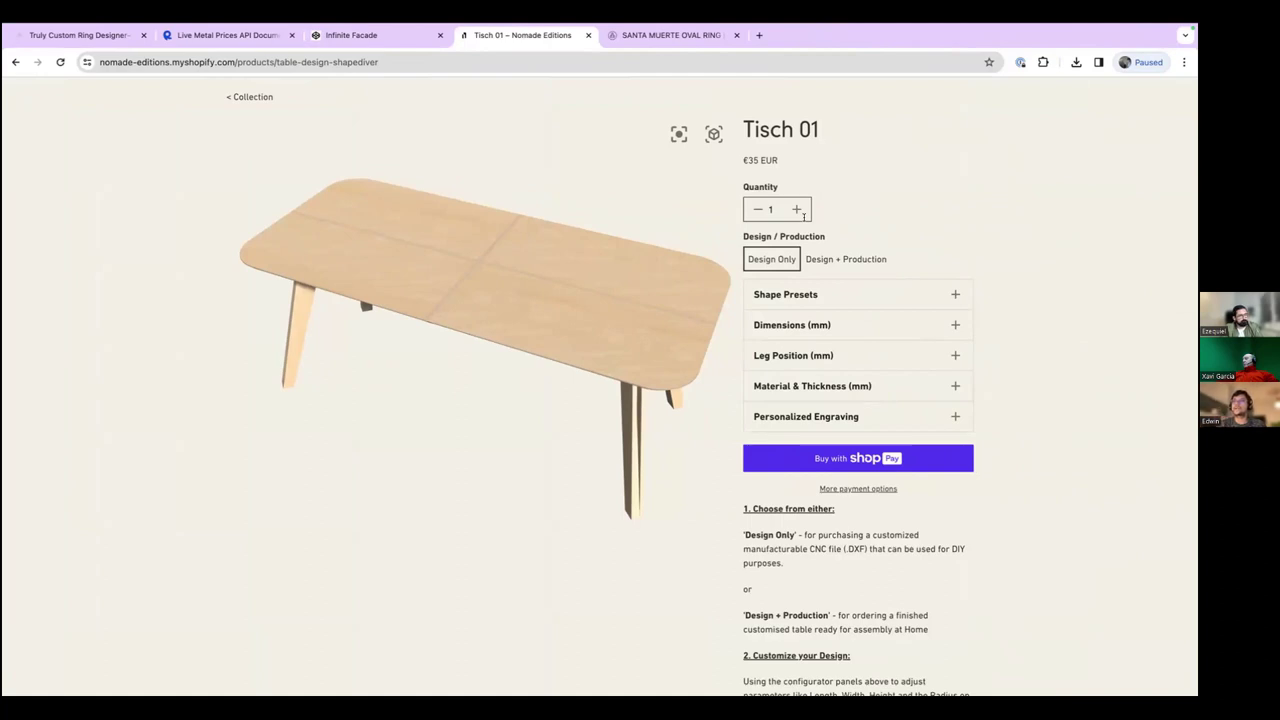
drag(786, 150, 728, 160)
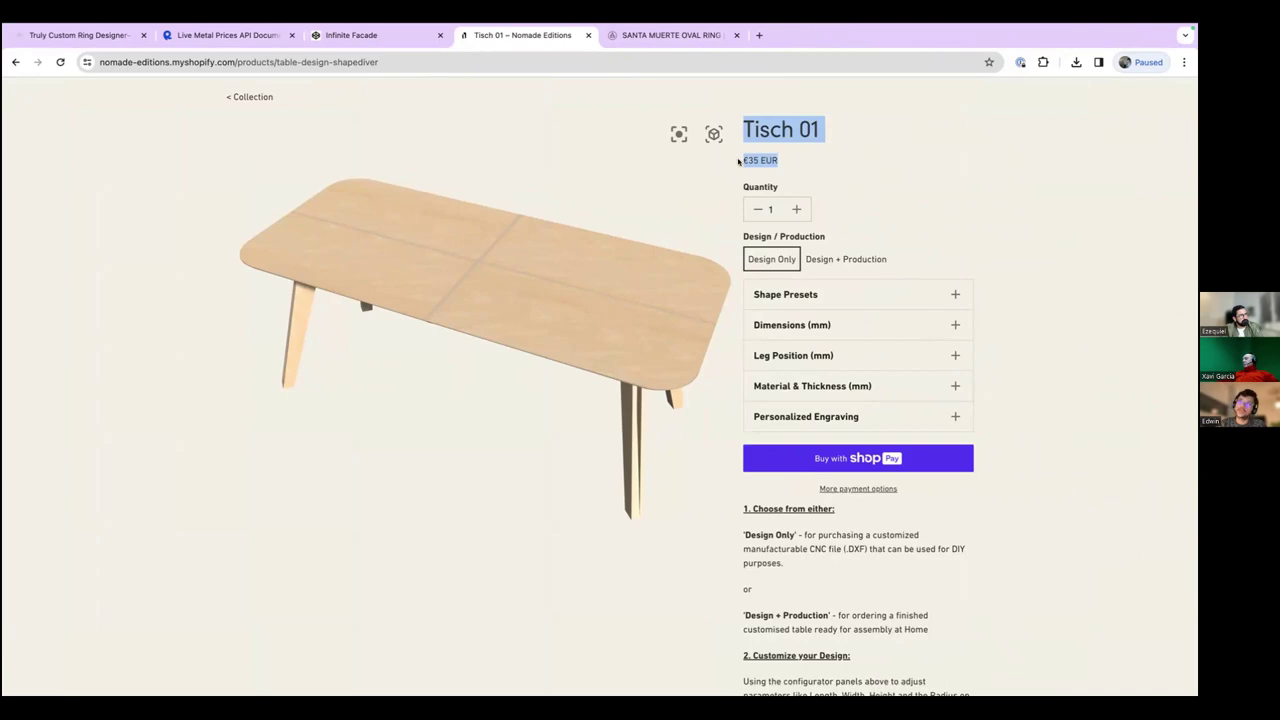
double_click(739, 162)
Return to the nomadetable definition and inspect the ShapeDiverDataOutput component for Price in the Price Output group.
key(ctrl+Left)
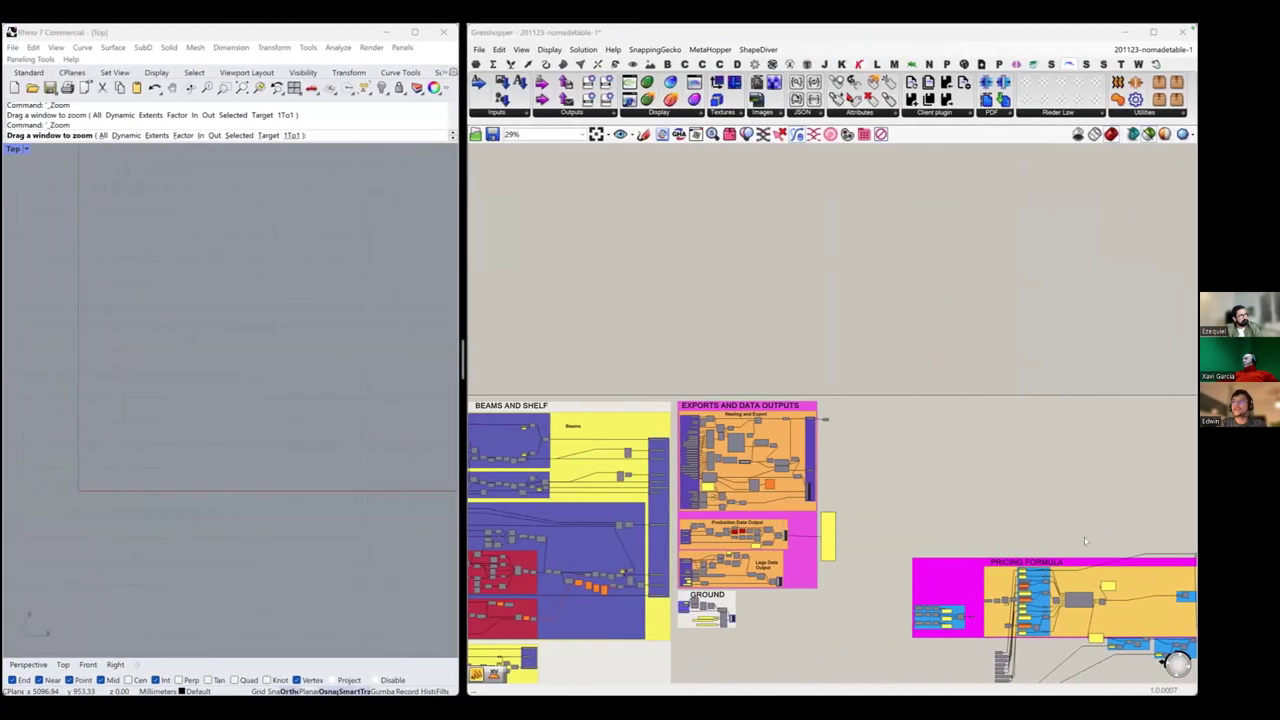
right_drag(1084, 537, 866, 425)
drag(708, 350, 1086, 660)
scroll(996, 441, up, 5)
scroll(996, 441, up, 4)
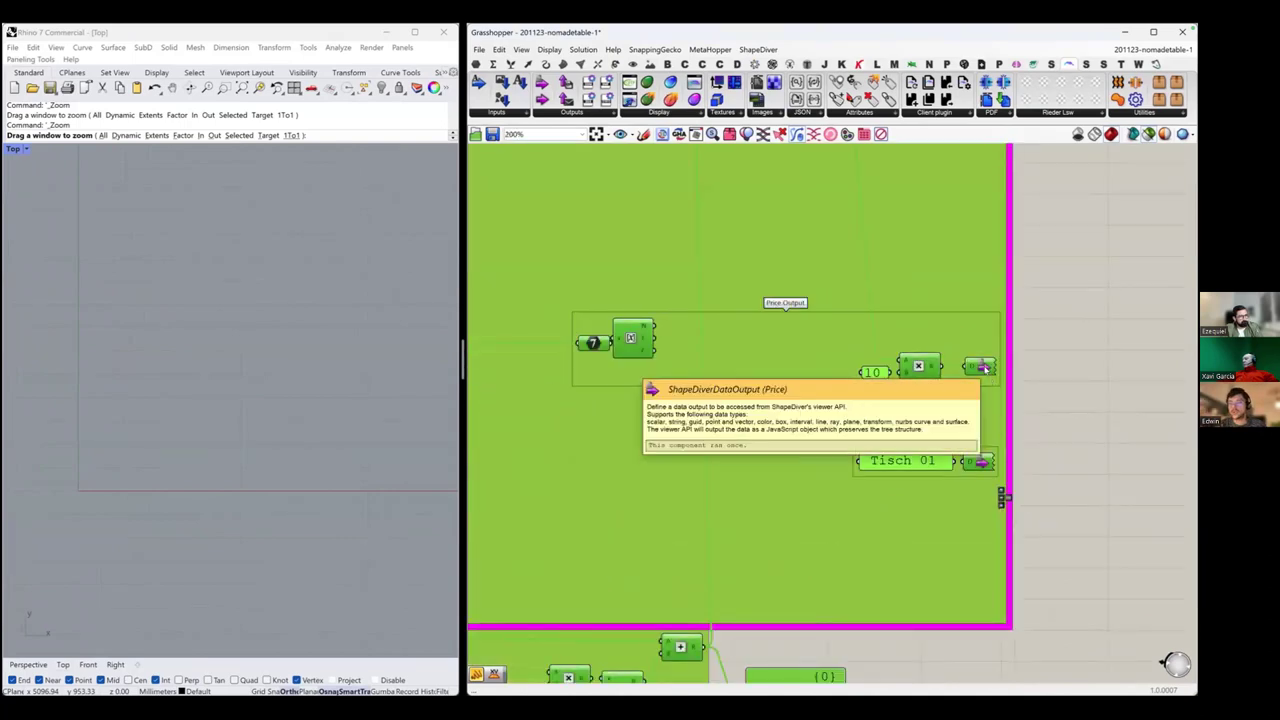
Go back to the Tisch 01 product page, highlight the price and expand the Shape Presets options.
key(ctrl+super+Right)
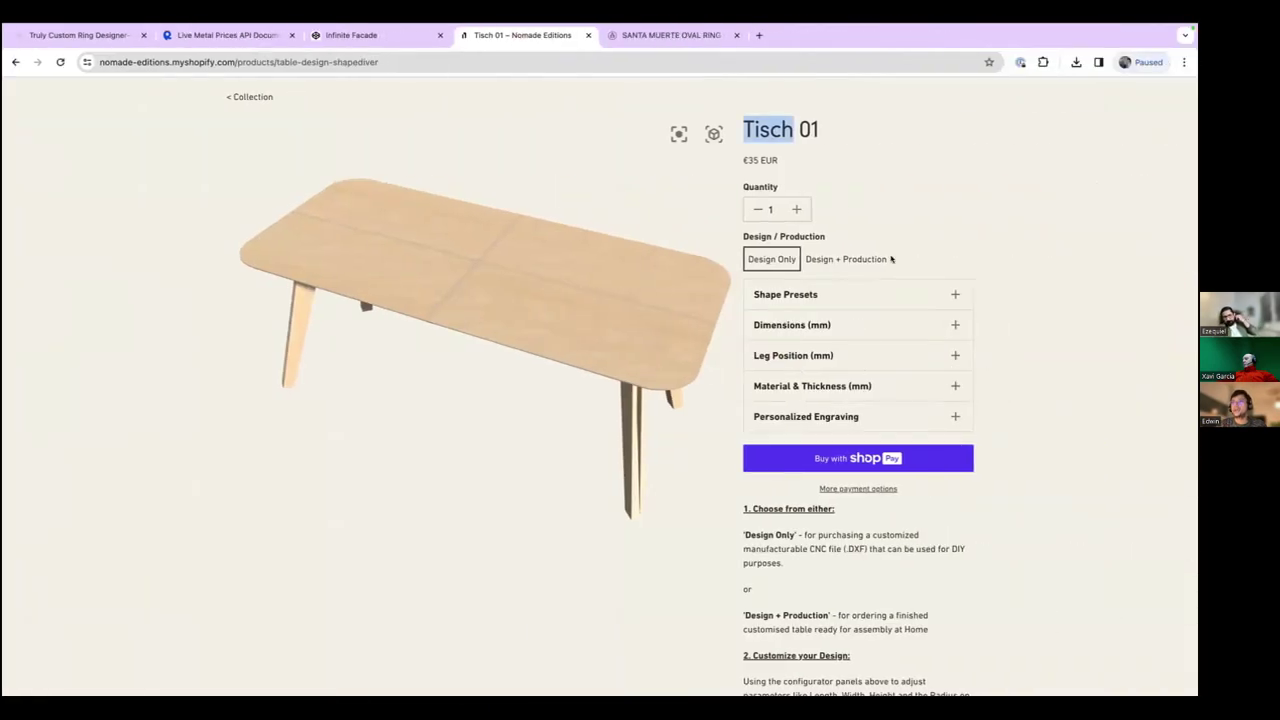
drag(800, 182, 737, 162)
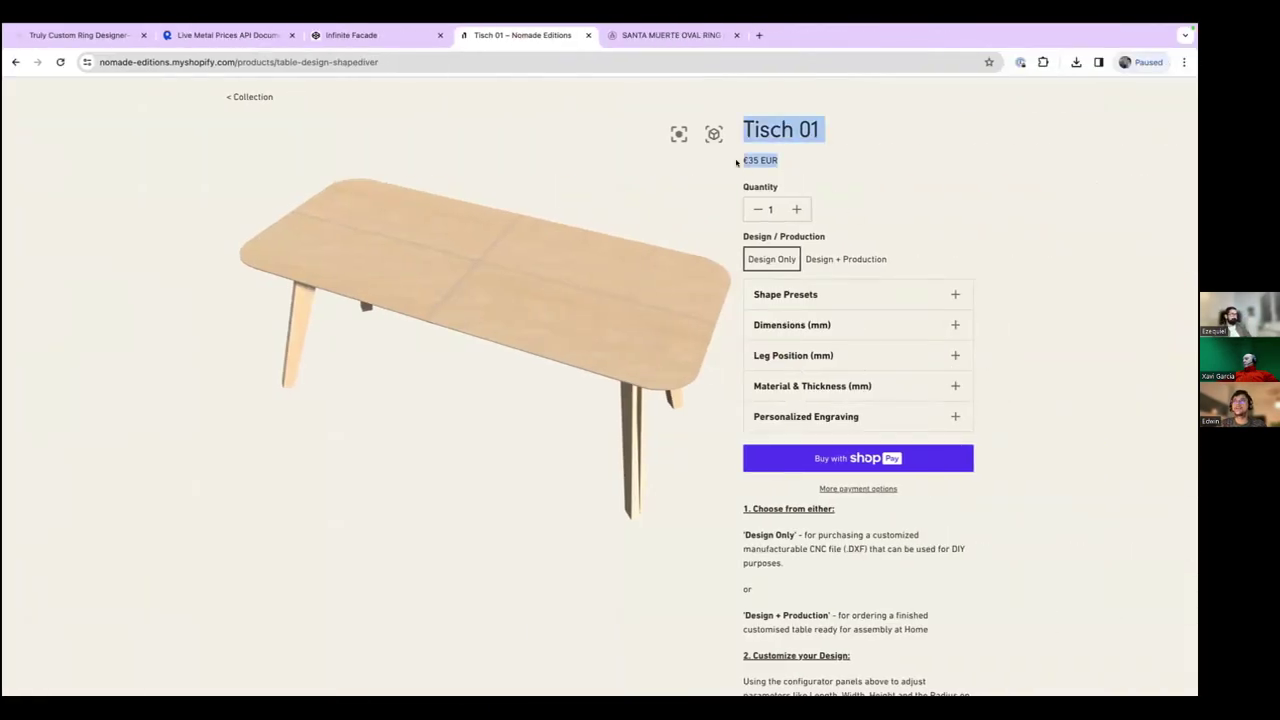
click(841, 303)
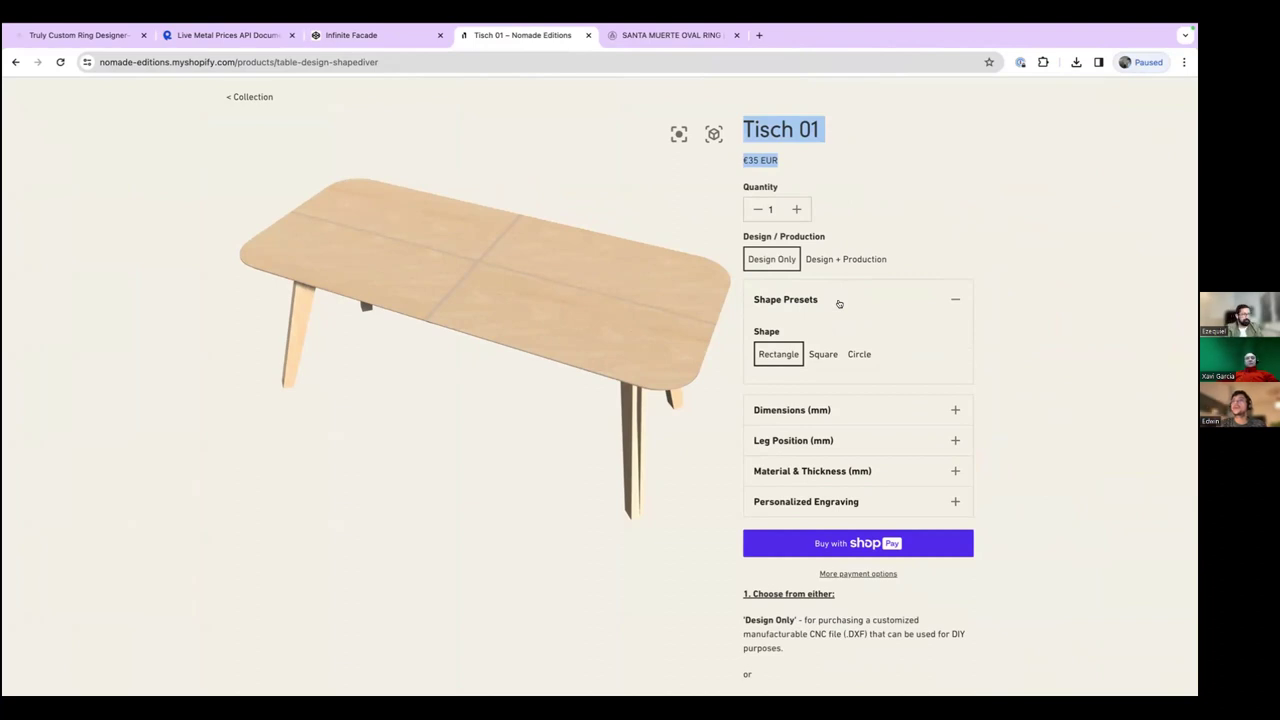
click(994, 314)
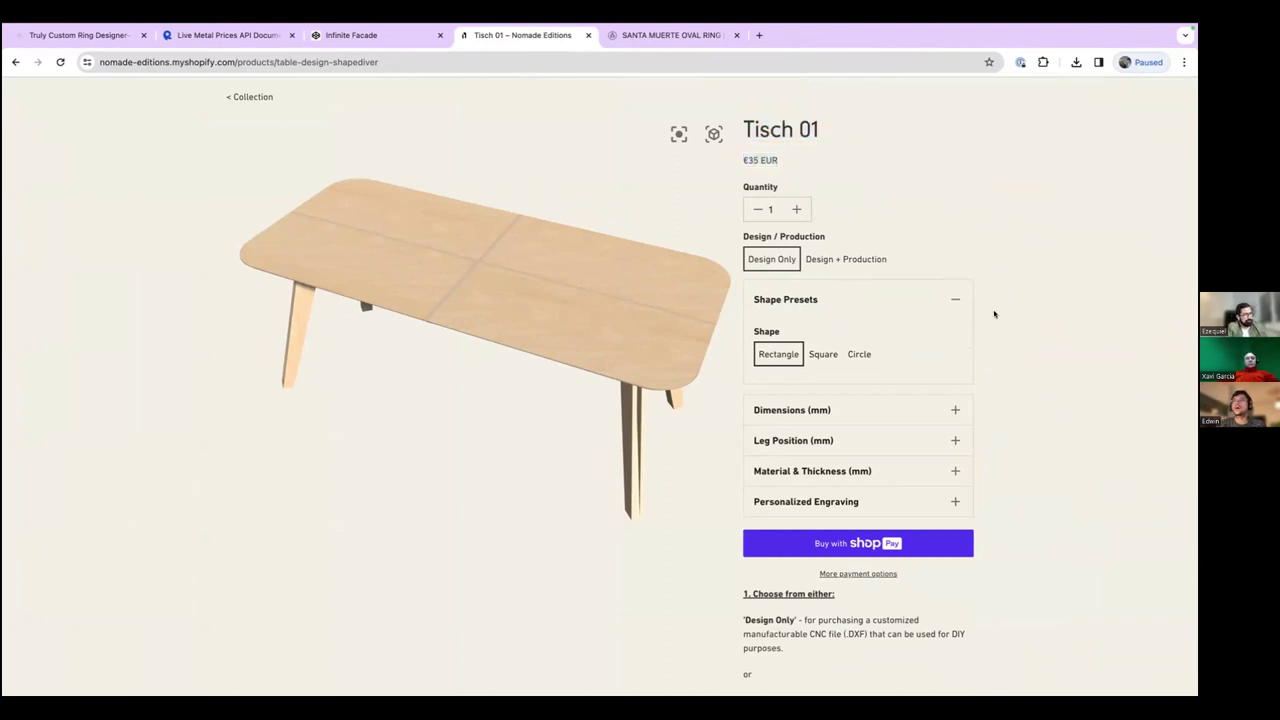
Expand the Dimensions (mm) options, highlight the Table Length label and set the table length to 1200 mm.
click(834, 411)
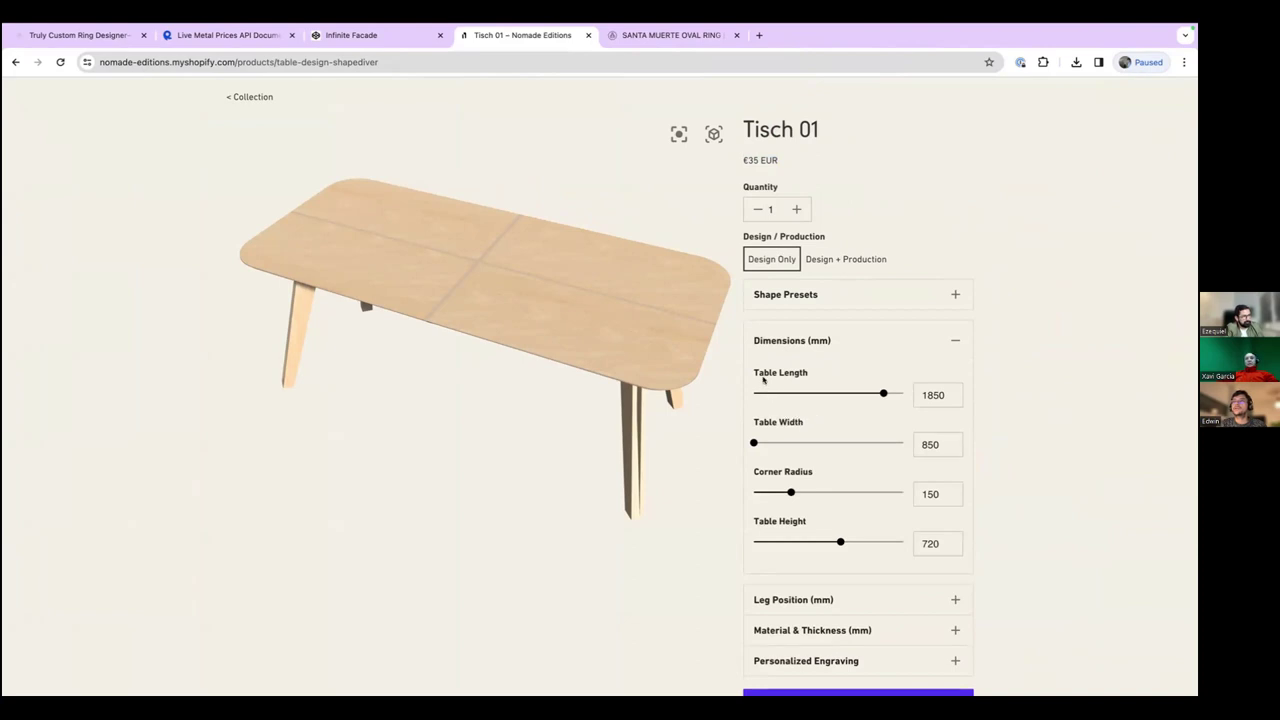
drag(804, 371, 748, 369)
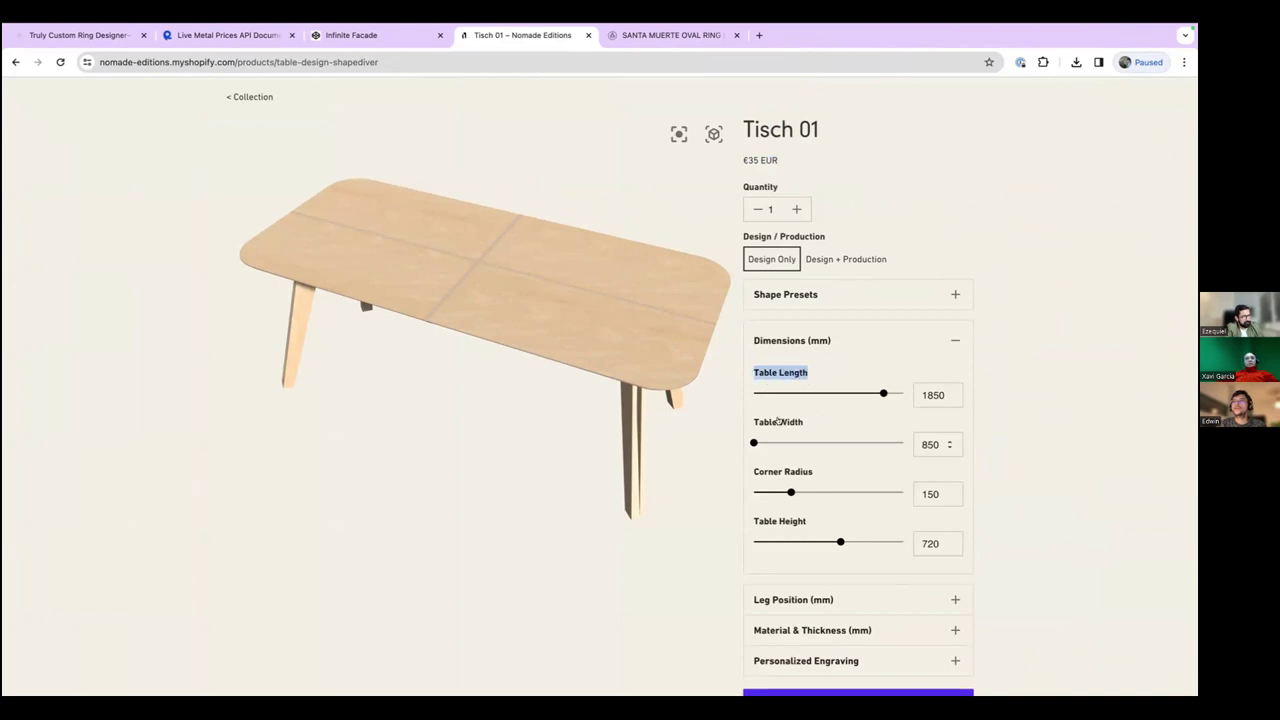
mouse_move(778, 422)
mouse_down()
mouse_move(740, 420)
mouse_move(772, 440)
mouse_up()
click(826, 409)
drag(883, 393, 798, 394)
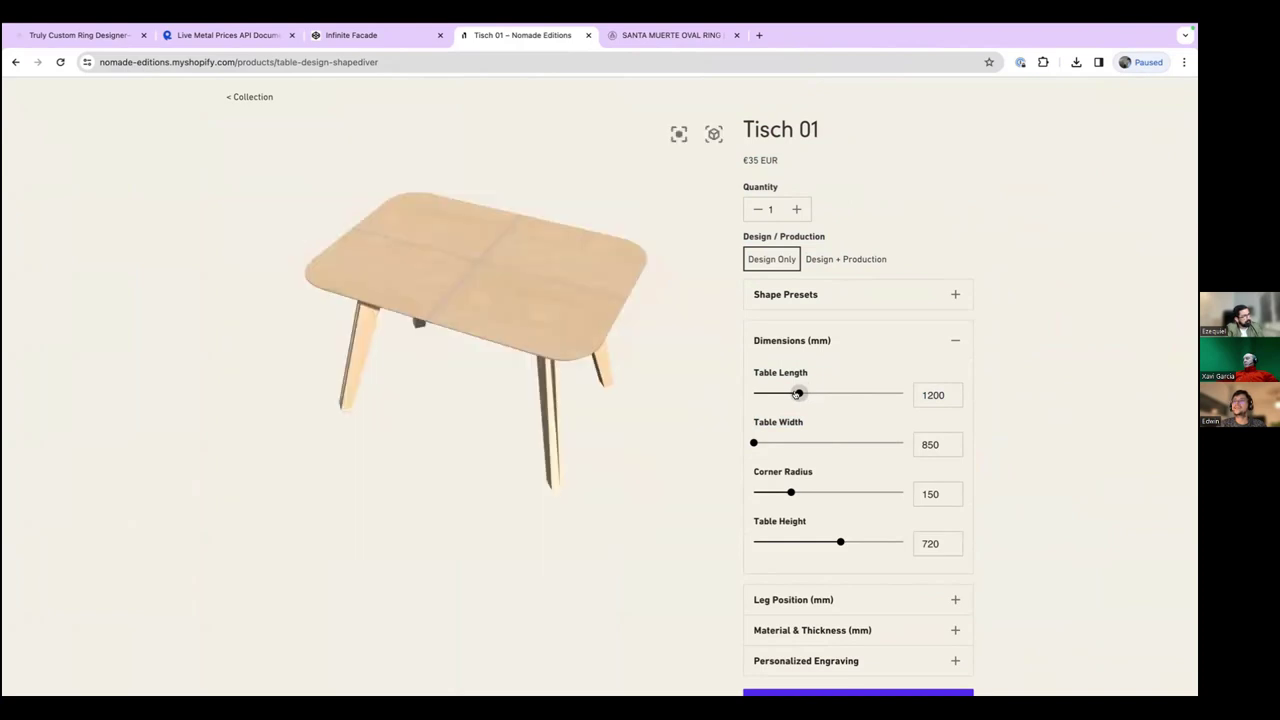
Choose the Circle shape preset and reopen the Dimensions (mm) options for the round table.
click(801, 314)
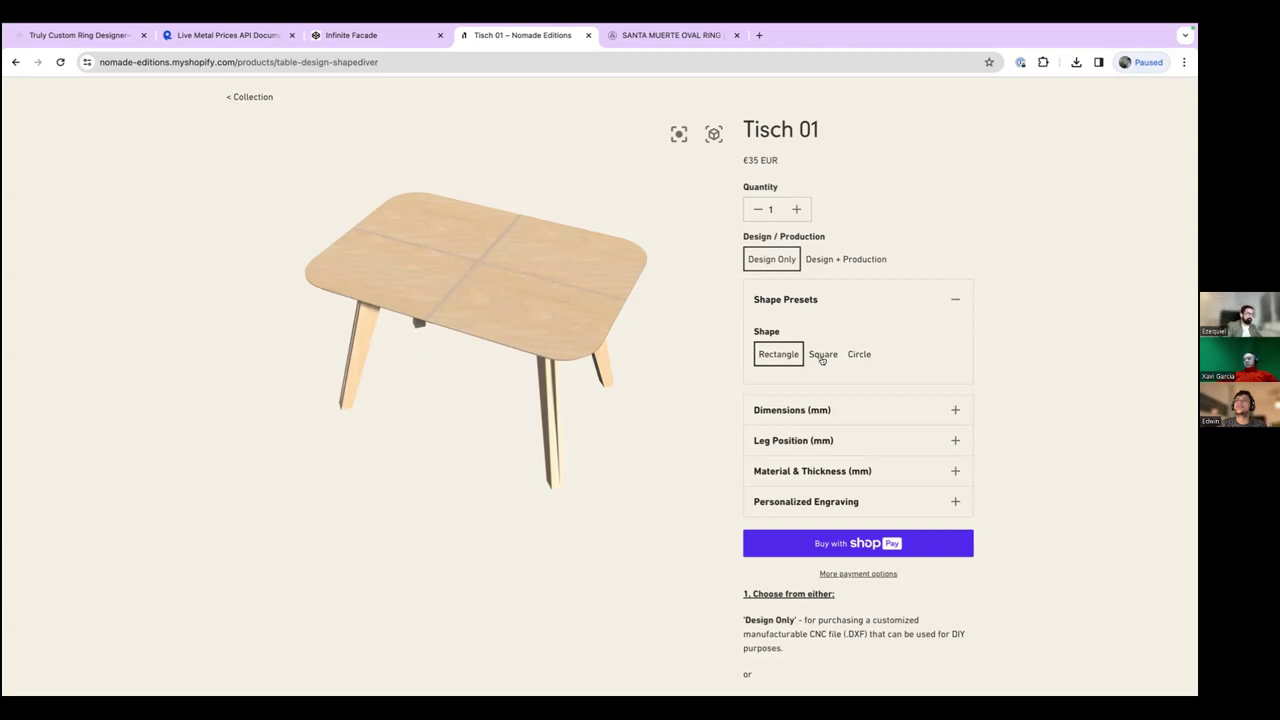
click(853, 356)
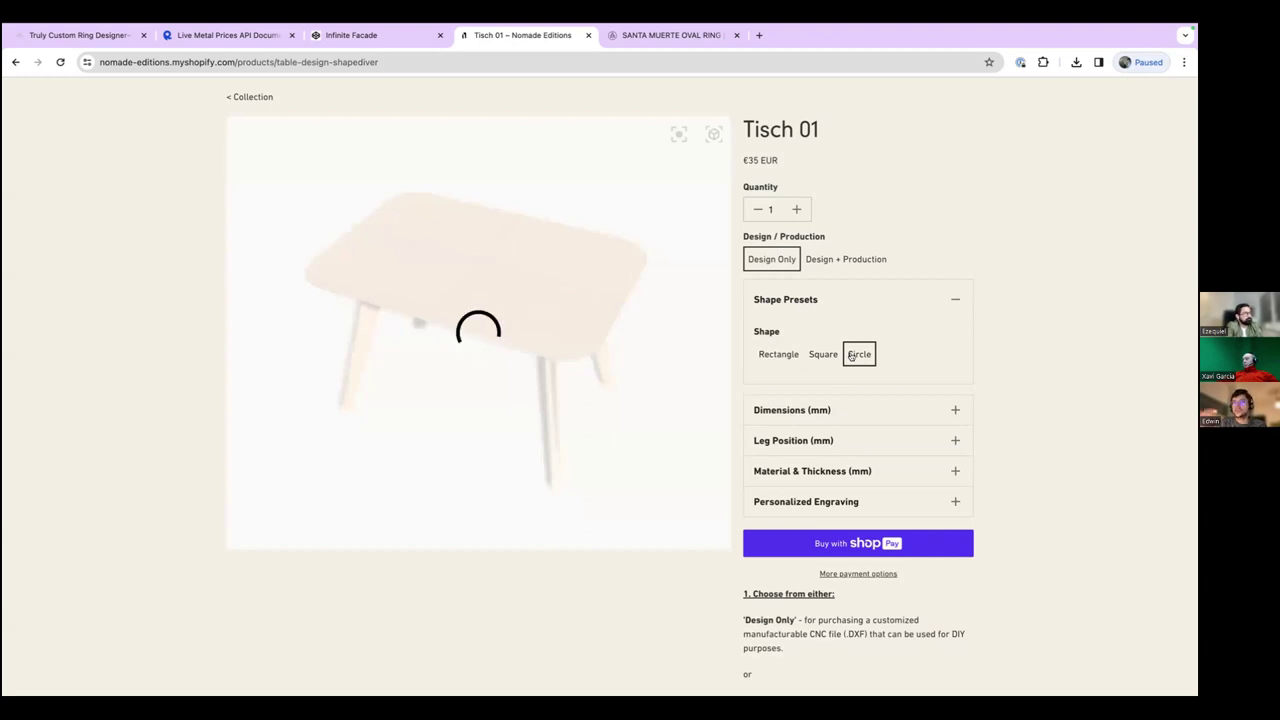
click(836, 406)
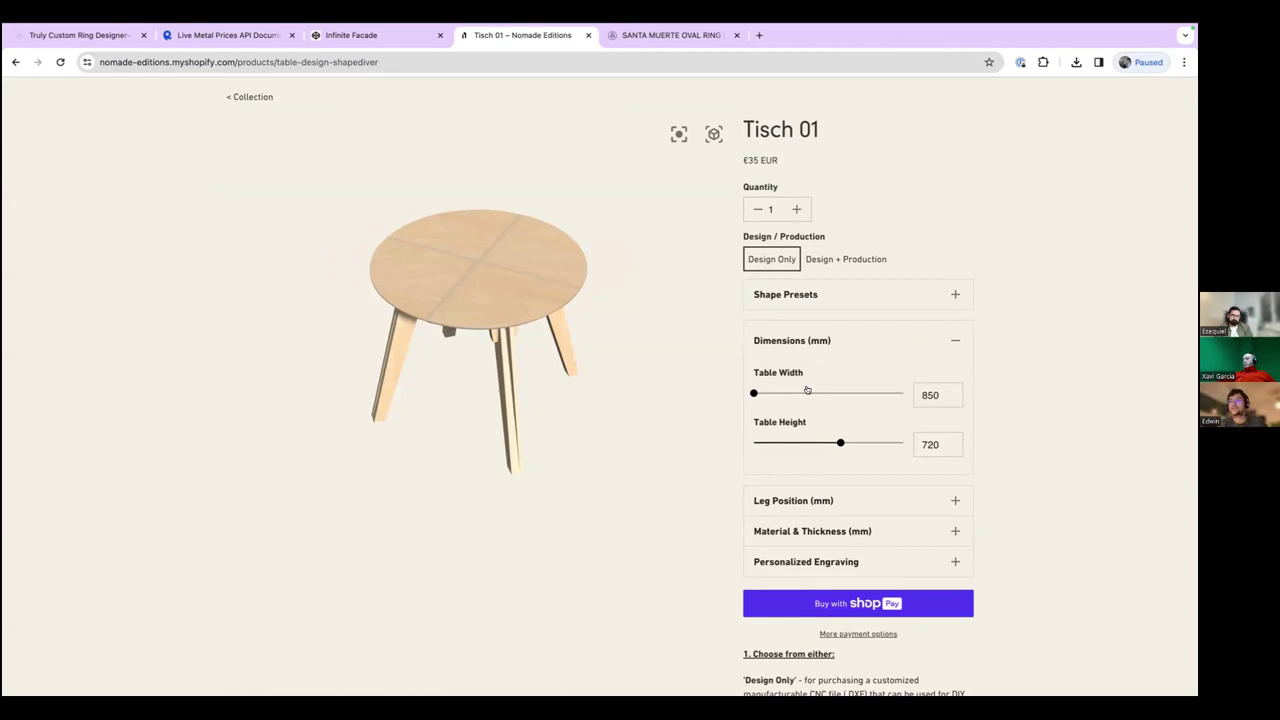
Return to the nomadetable definition in Grasshopper and inspect the InputNames panel in the JSON Texture Parameters group.
key(ctrl+Left)
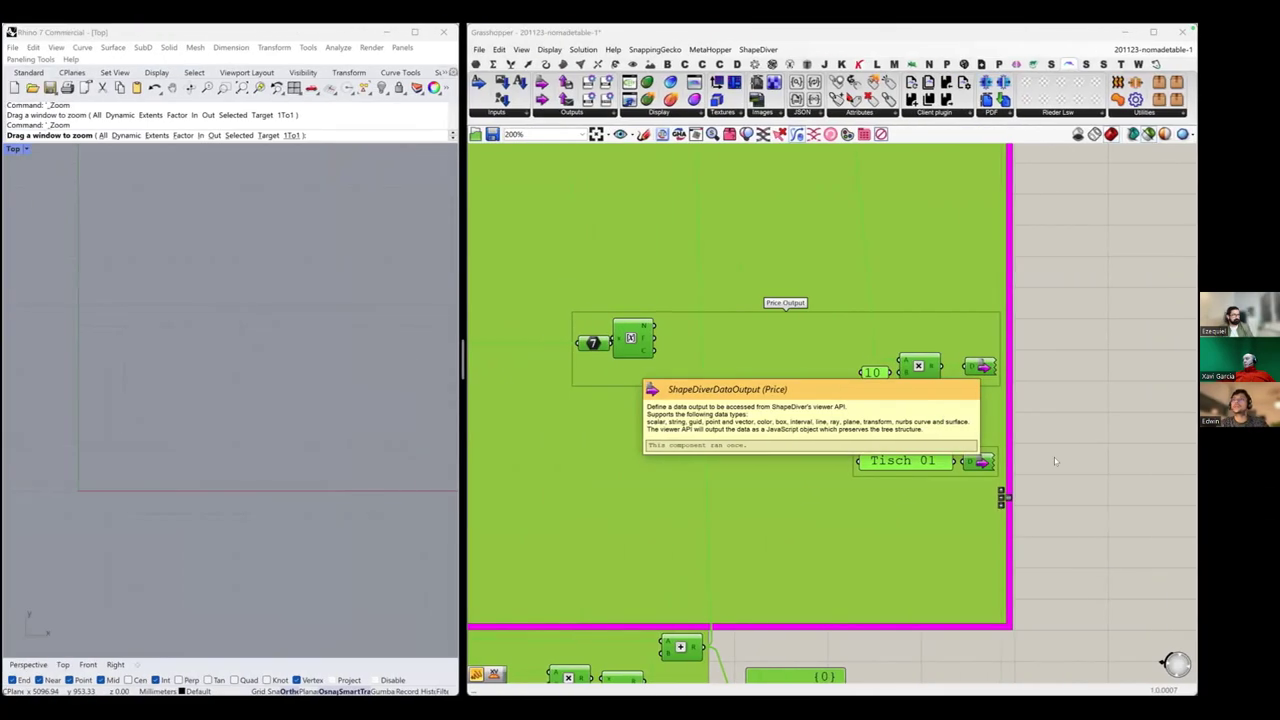
scroll(1054, 457, down, 10)
scroll(614, 423, up, 6)
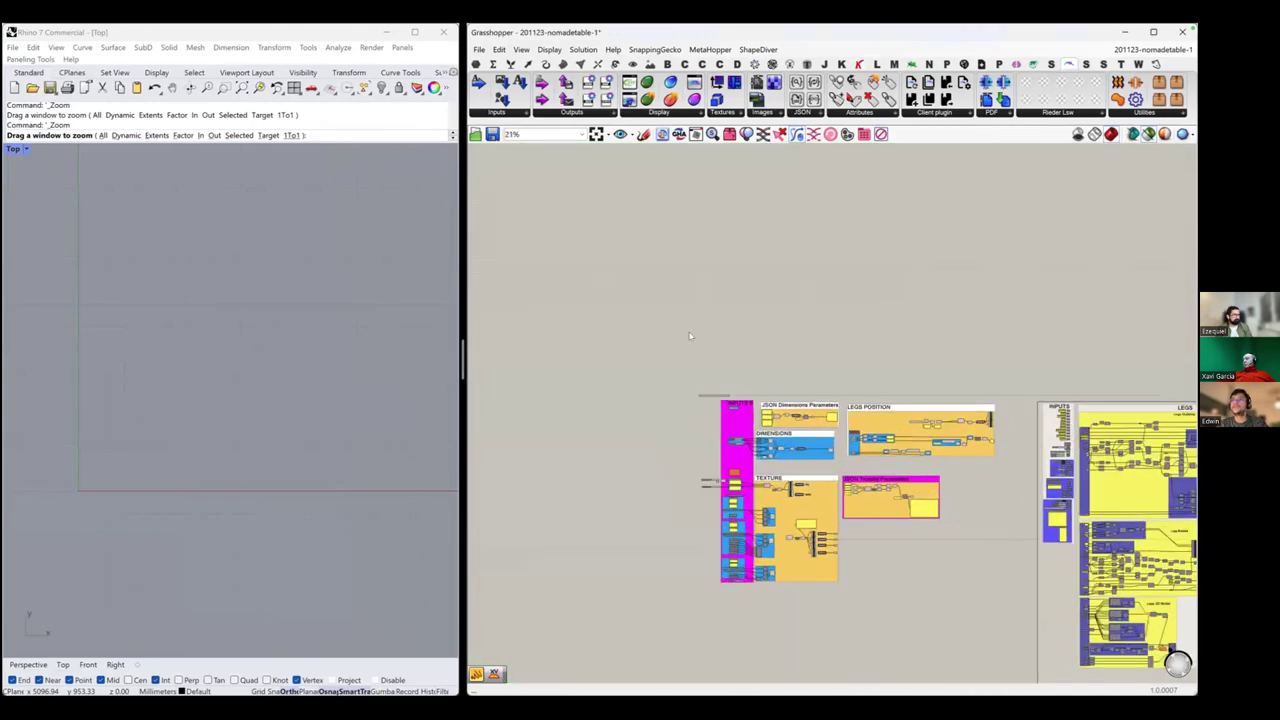
drag(847, 482, 1010, 616)
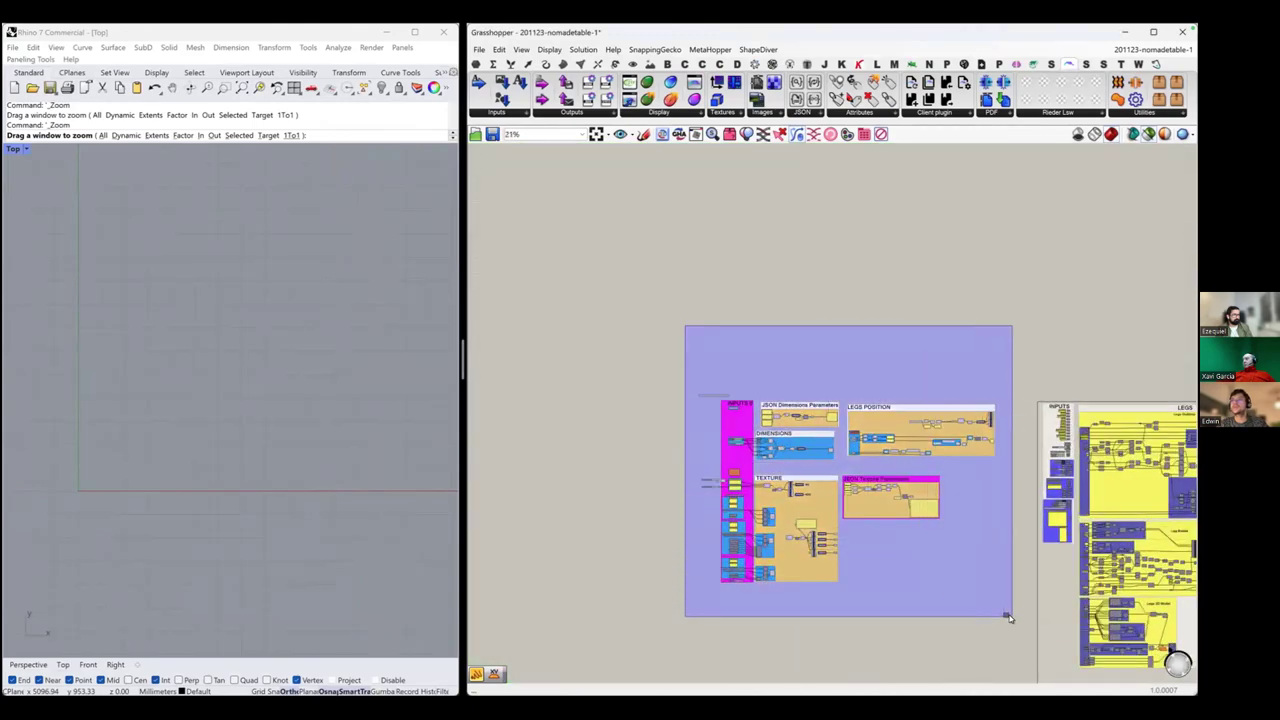
scroll(920, 559, up, 10)
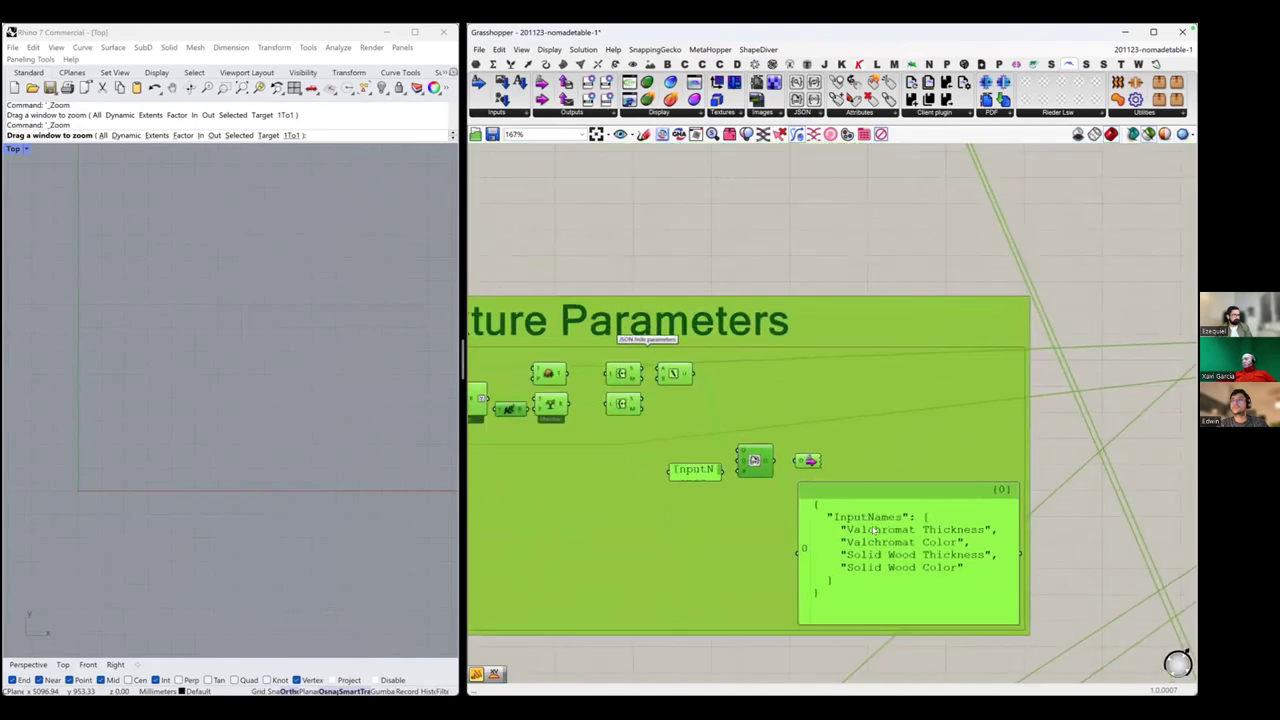
click(946, 641)
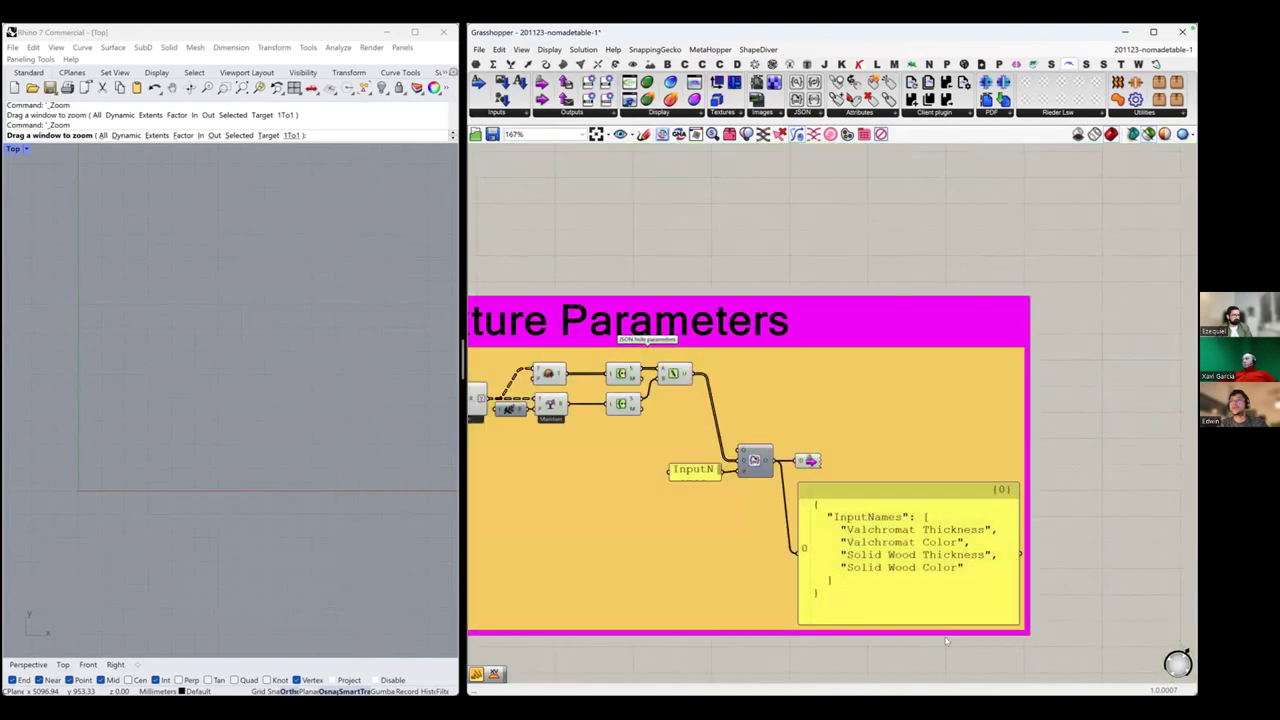
click(912, 588)
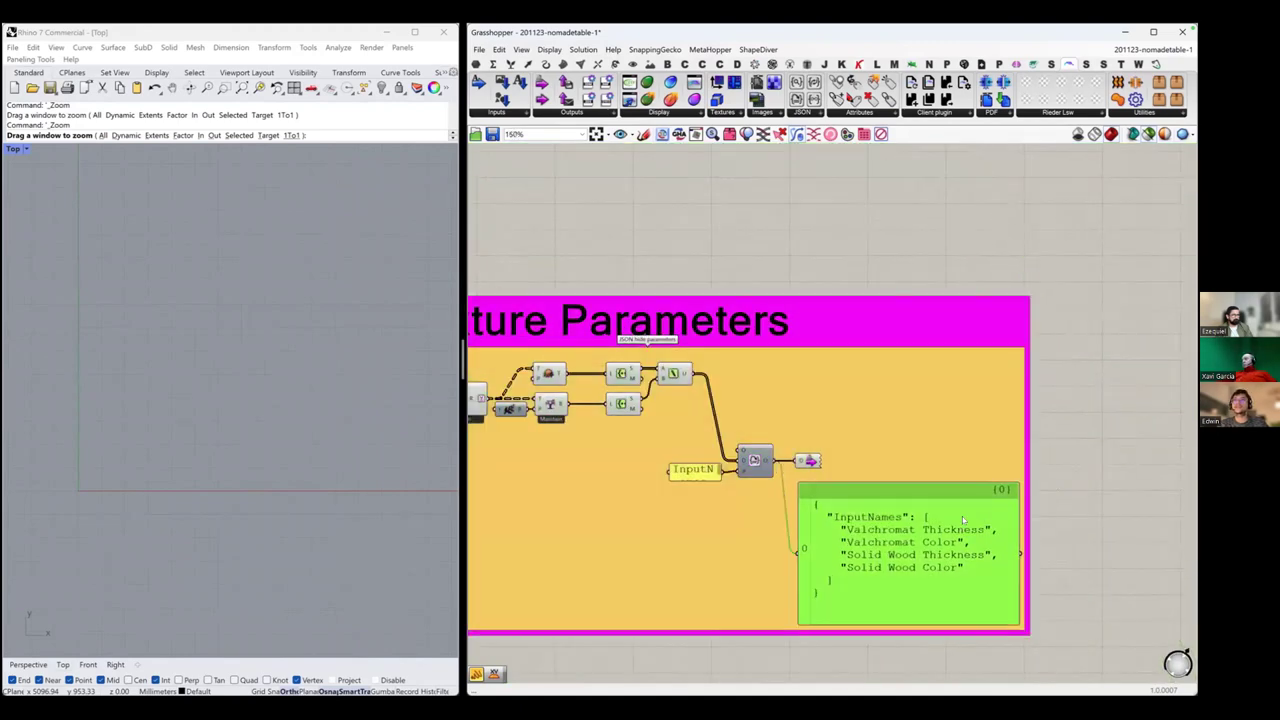
Select the whole INPUTS group beside the Dimensions and Texture groups to point out the definition's input parameters.
scroll(962, 516, down, 6)
drag(610, 269, 740, 684)
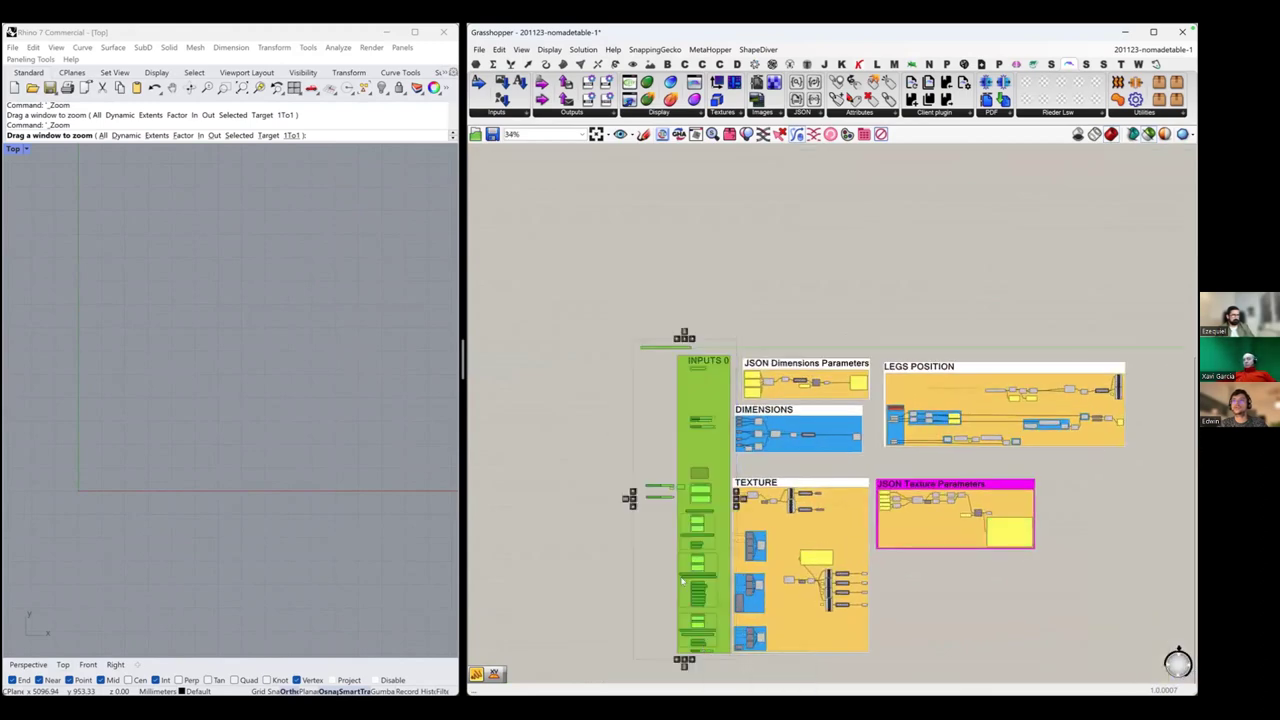
scroll(686, 575, up, 1)
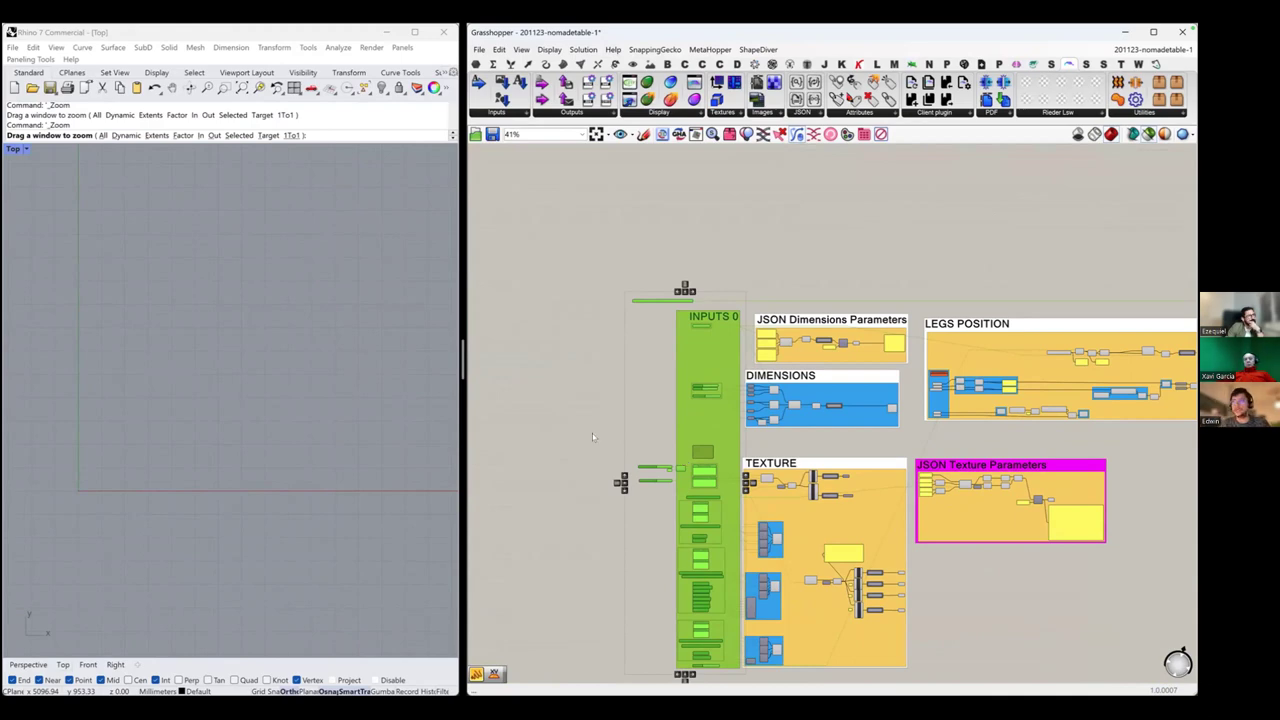
Switch to the Tisch 01 product page in the browser and review the ordering and customization instructions below the configurator.
key(ctrl+Right)
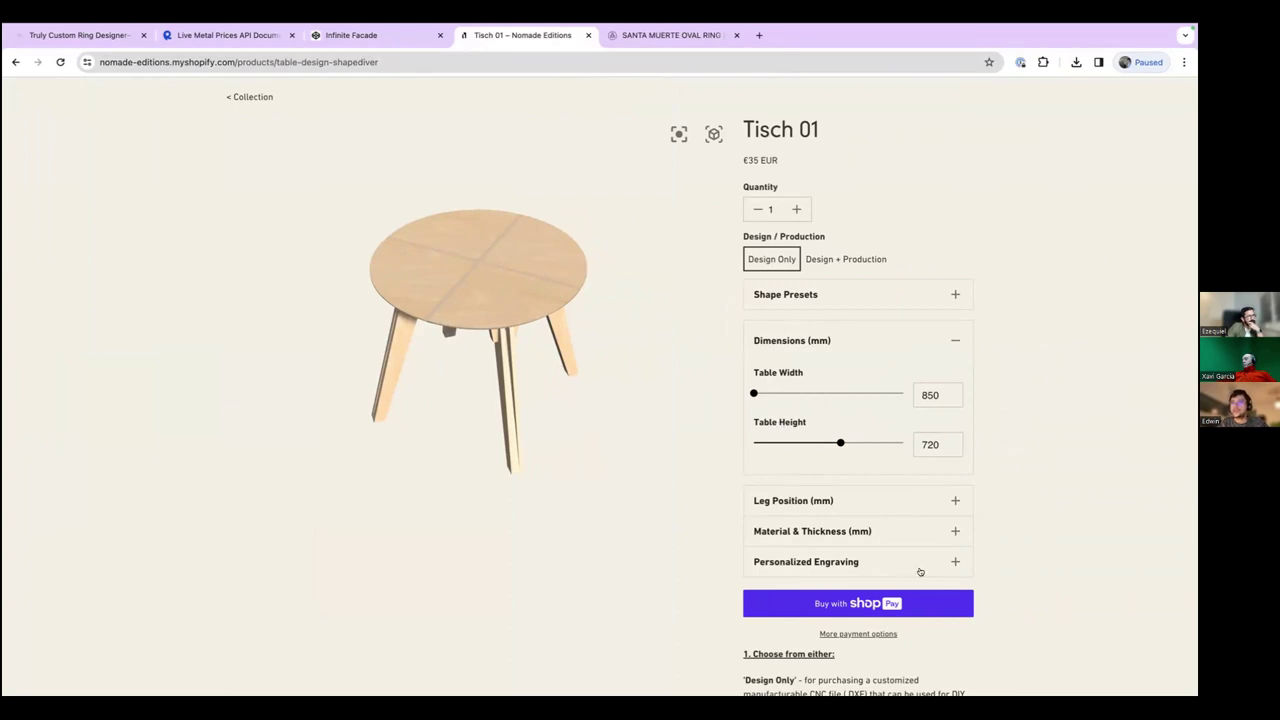
scroll(920, 571, down, 5)
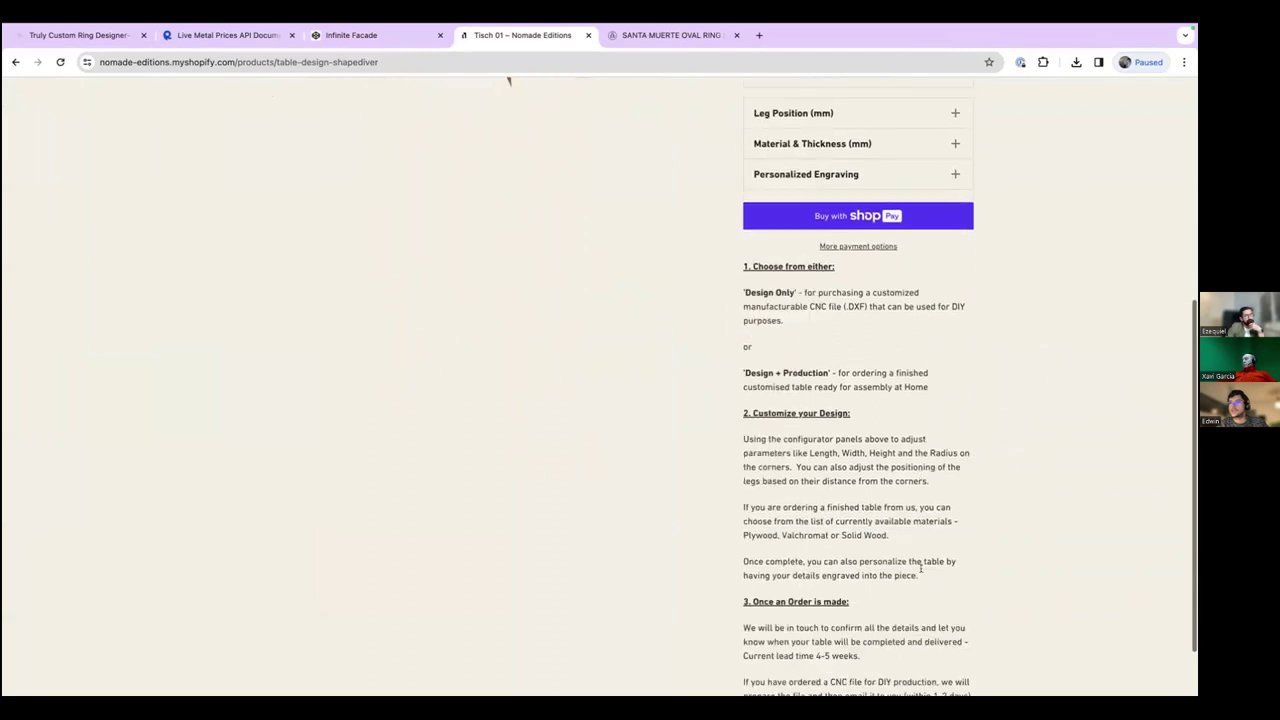
scroll(920, 570, up, 6)
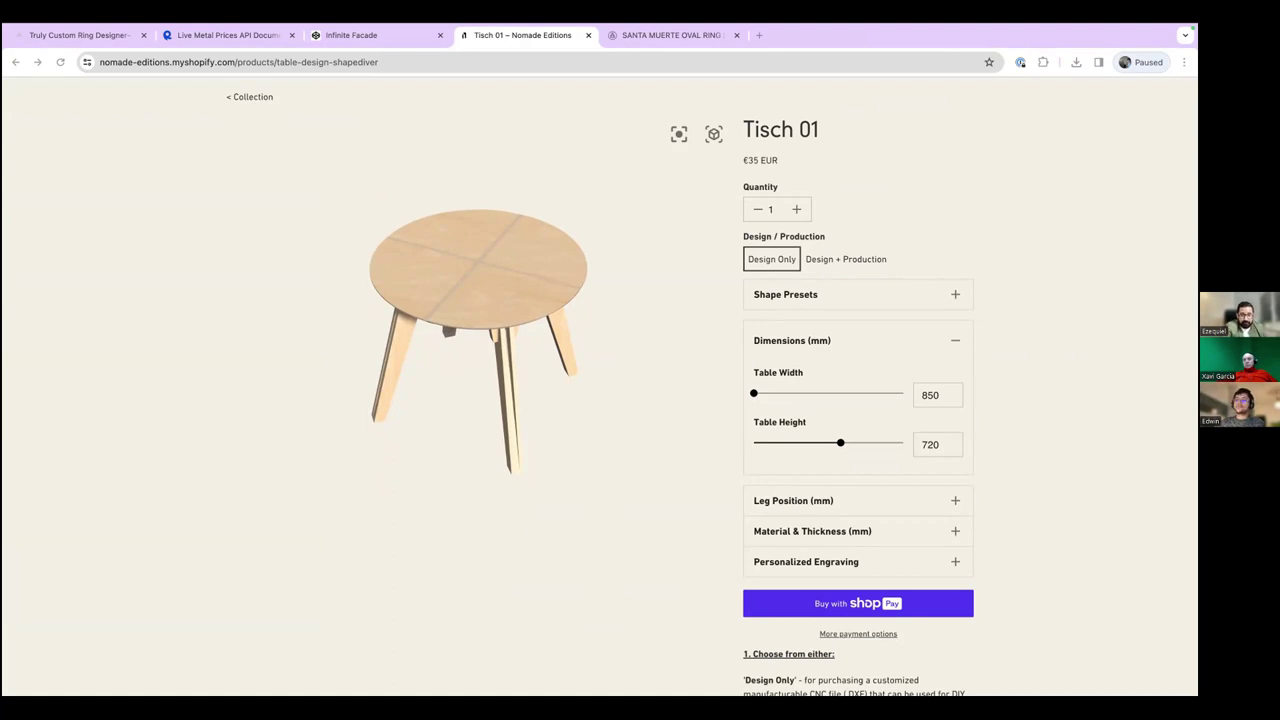
Open the ShapeDiver YouTube channel at youtube.com/shapediver in a new browser tab.
click(759, 34)
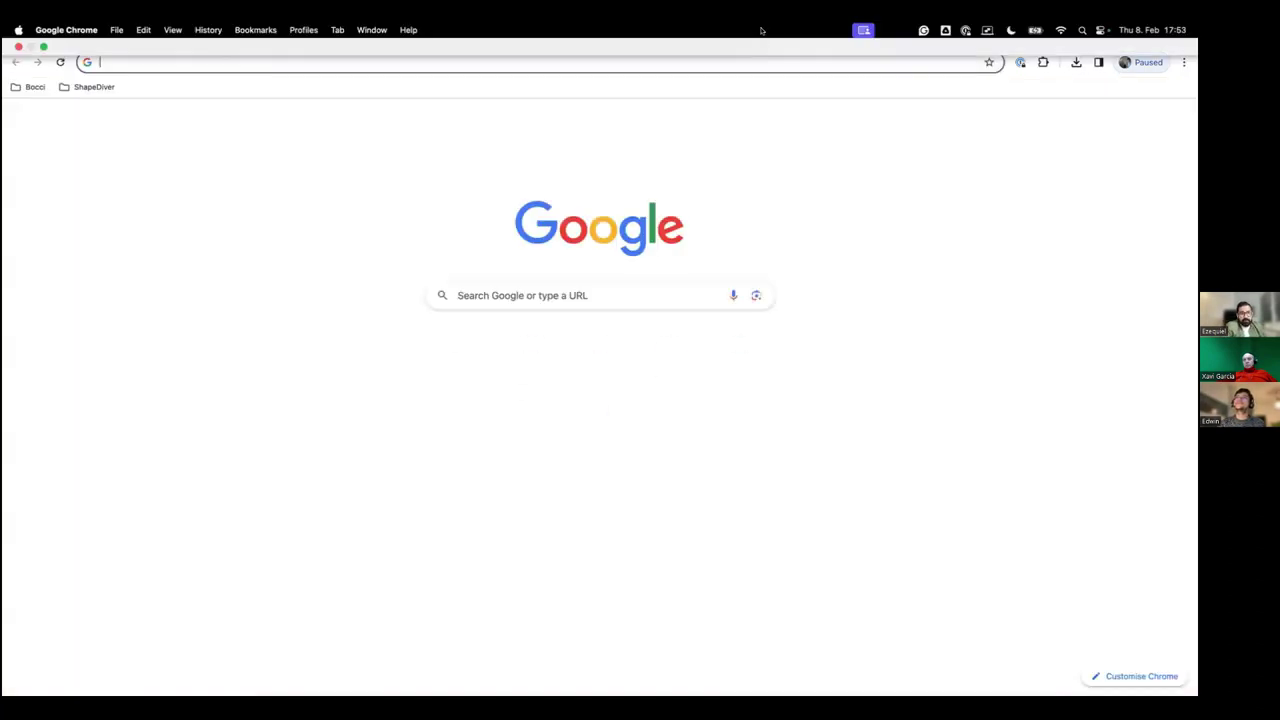
text(youtube.com)
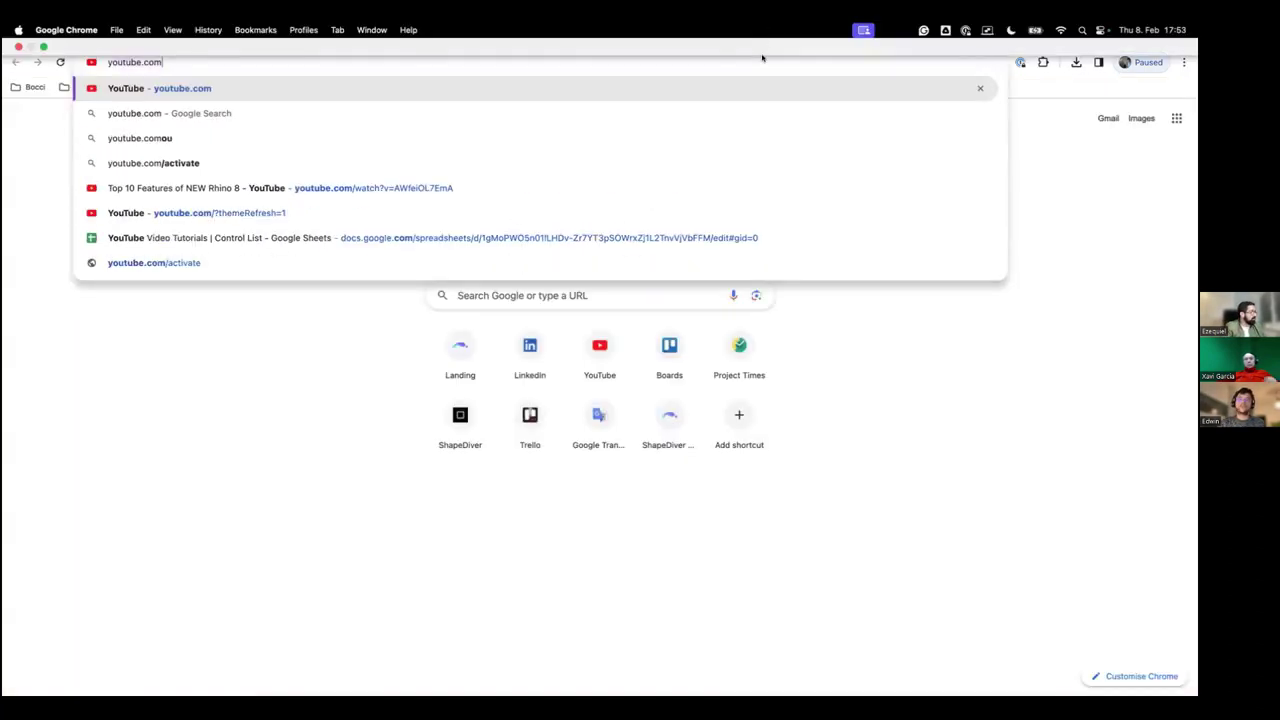
text(/shaped)
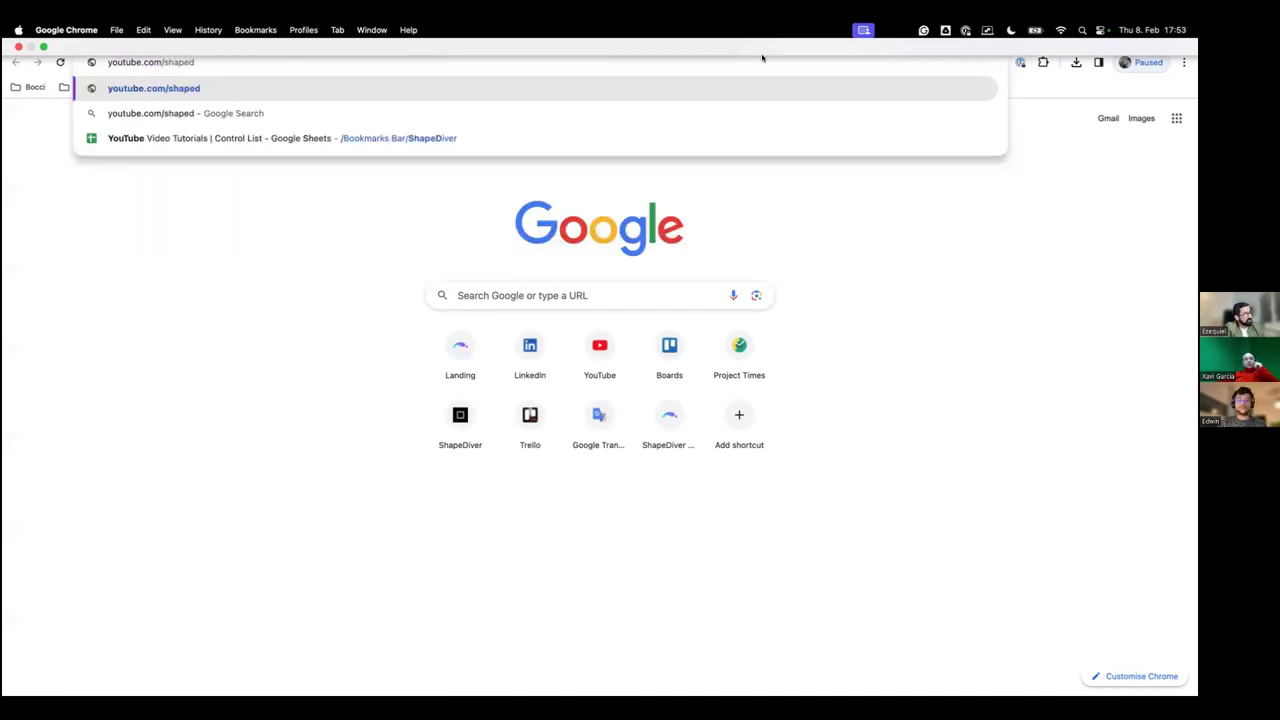
text(iver)
key(Return)
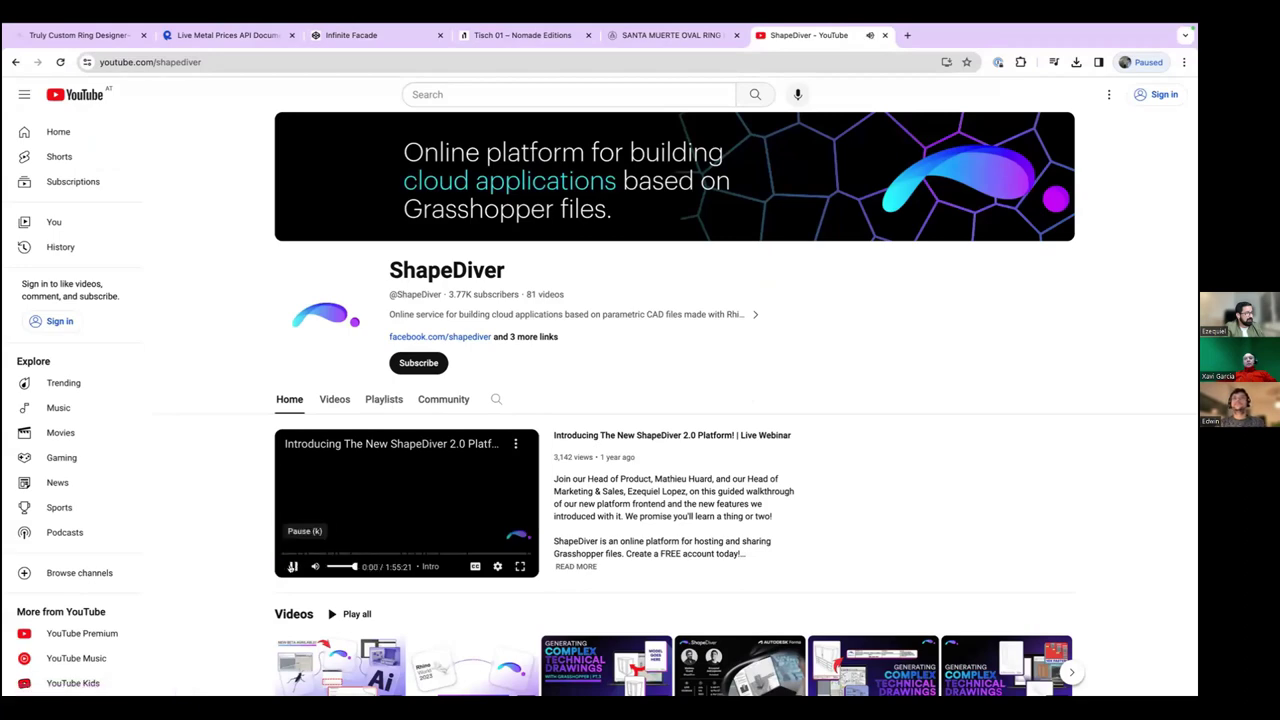
Show the channel's full video list and browse the tutorials, previewing How To Generate Complex Technical Drawings w/ Grasshopper Pt. 1.
click(335, 400)
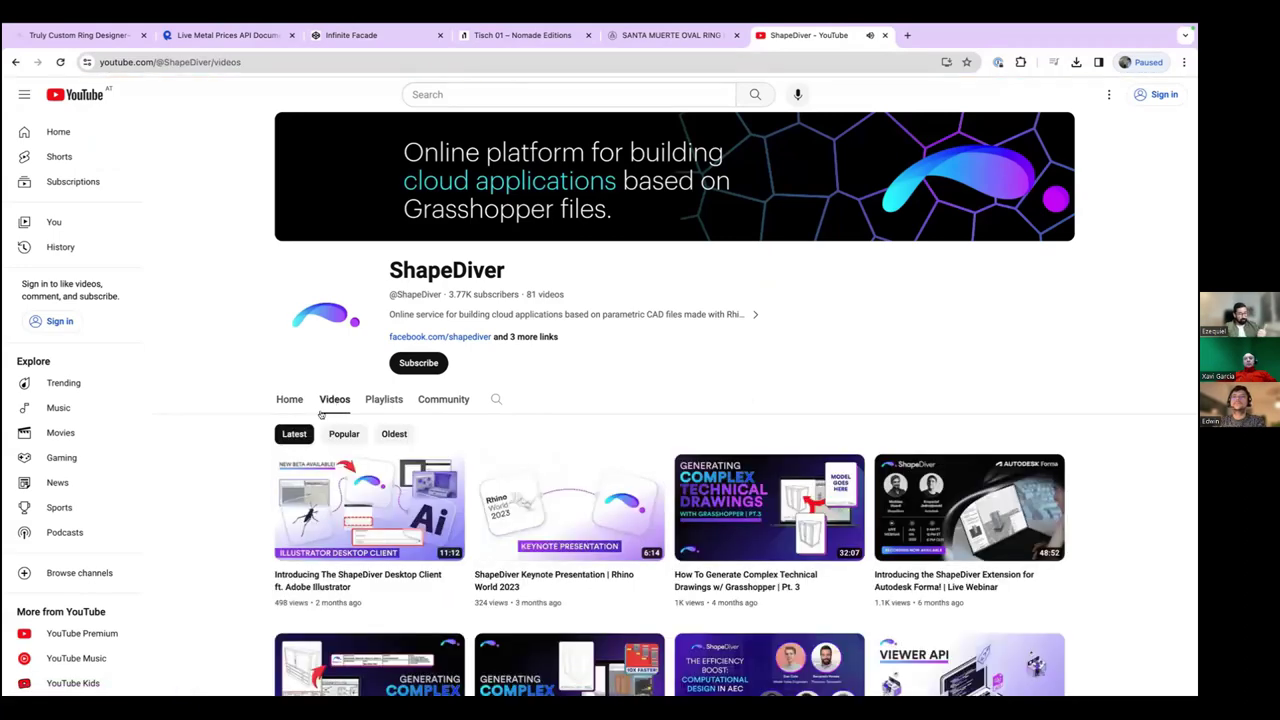
scroll(300, 440, down, 3)
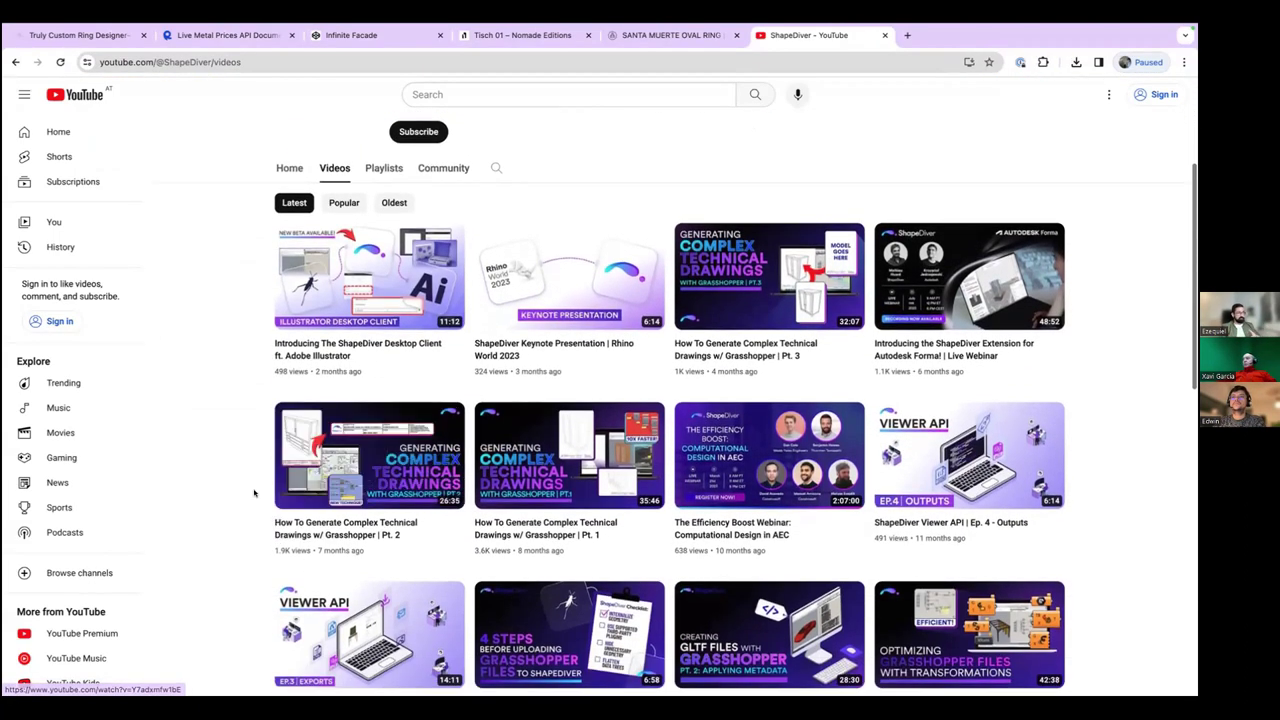
scroll(258, 488, down, 1)
mouse_move(540, 475)
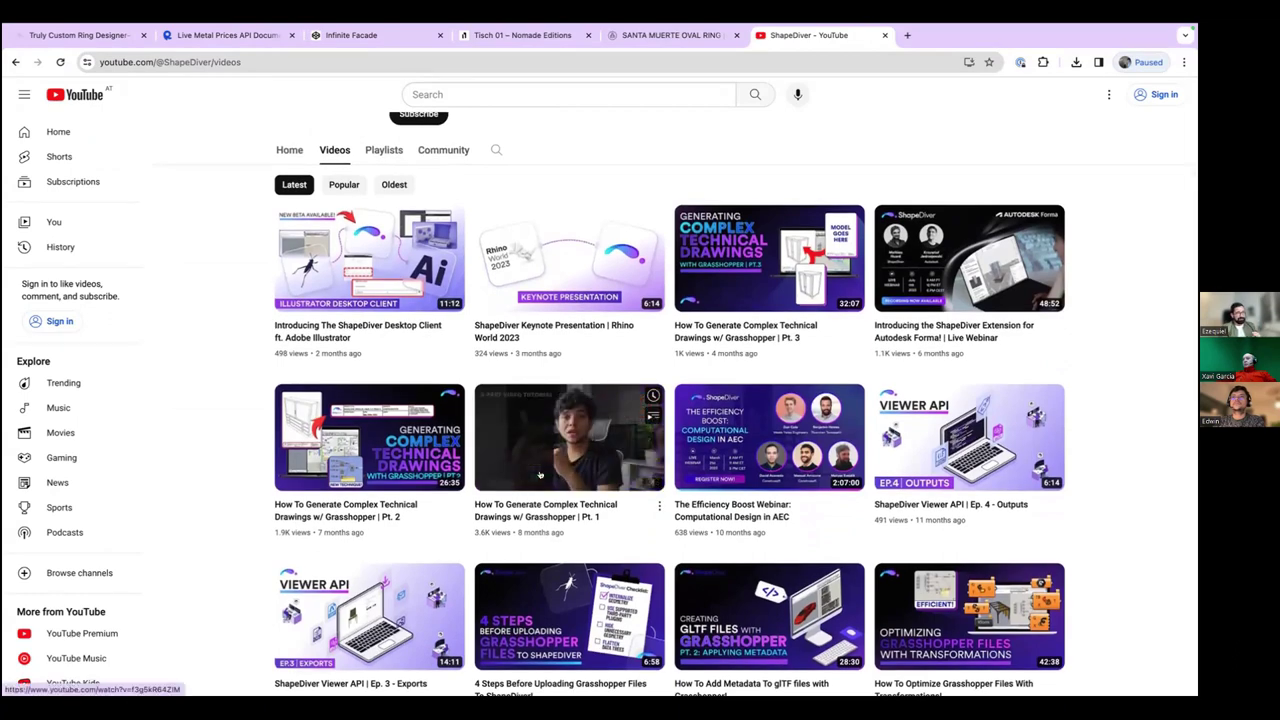
scroll(536, 470, down, 1)
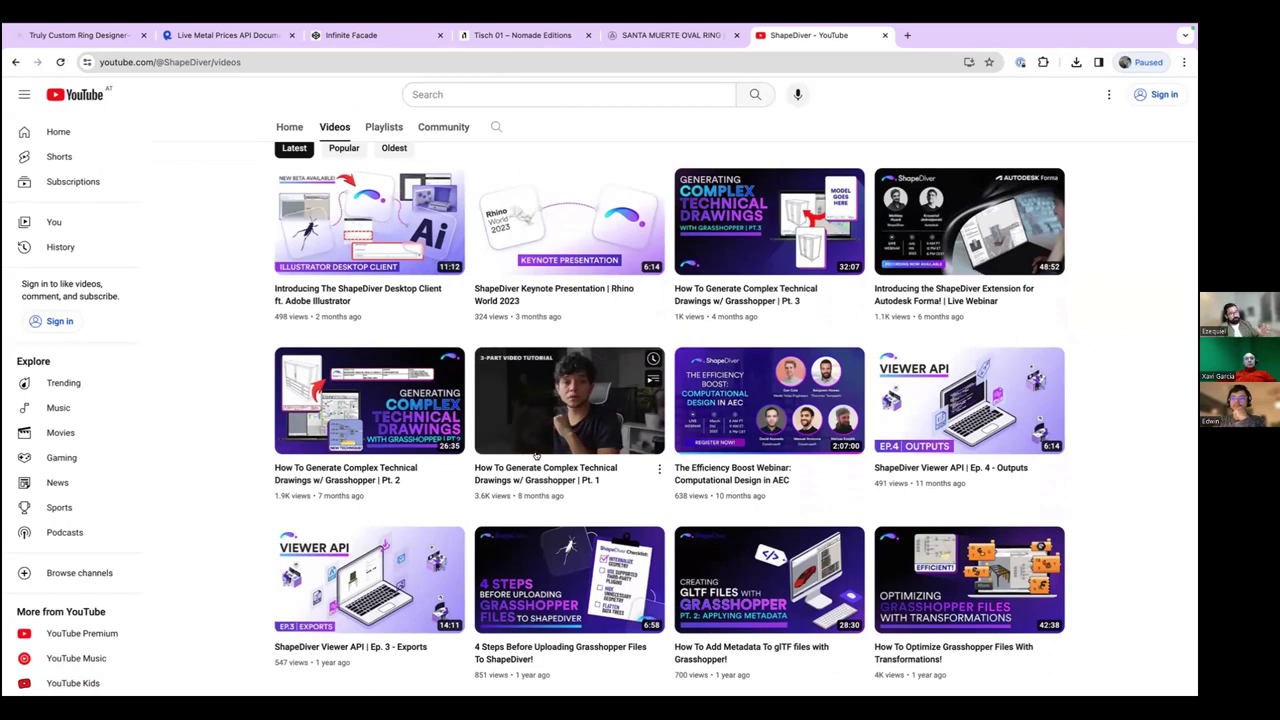
scroll(536, 456, down, 1)
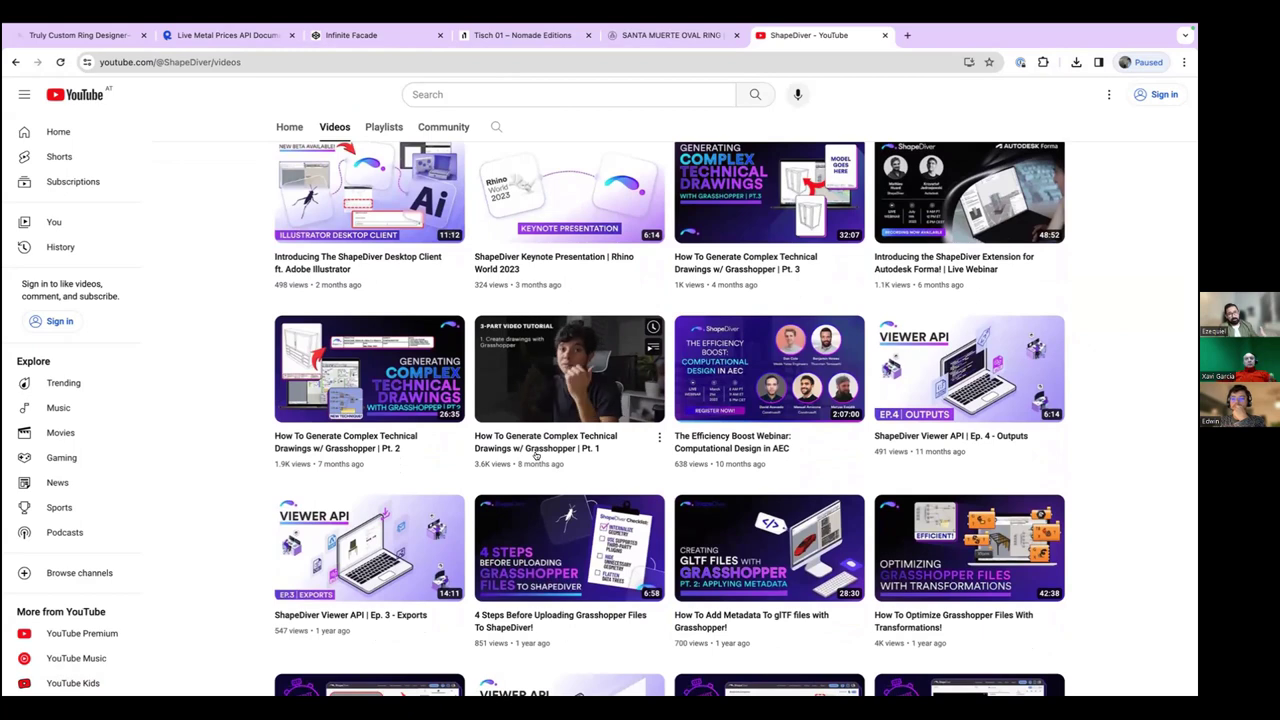
scroll(536, 456, down, 2)
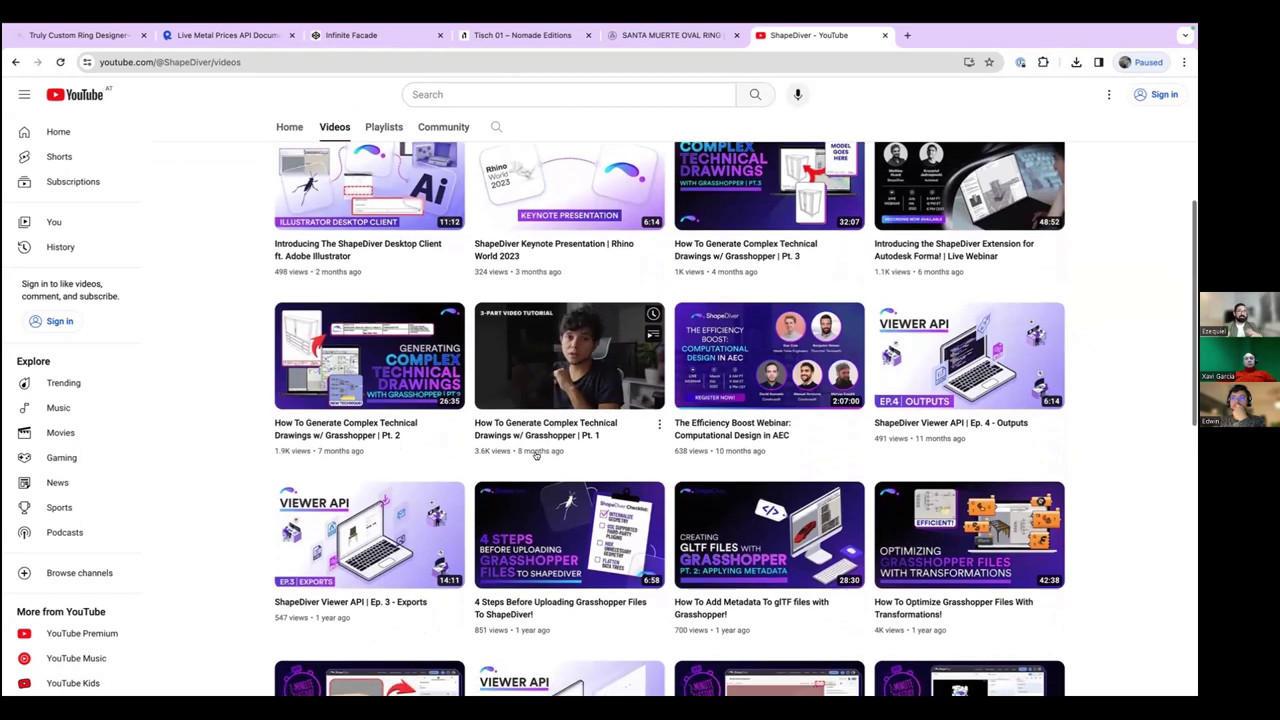